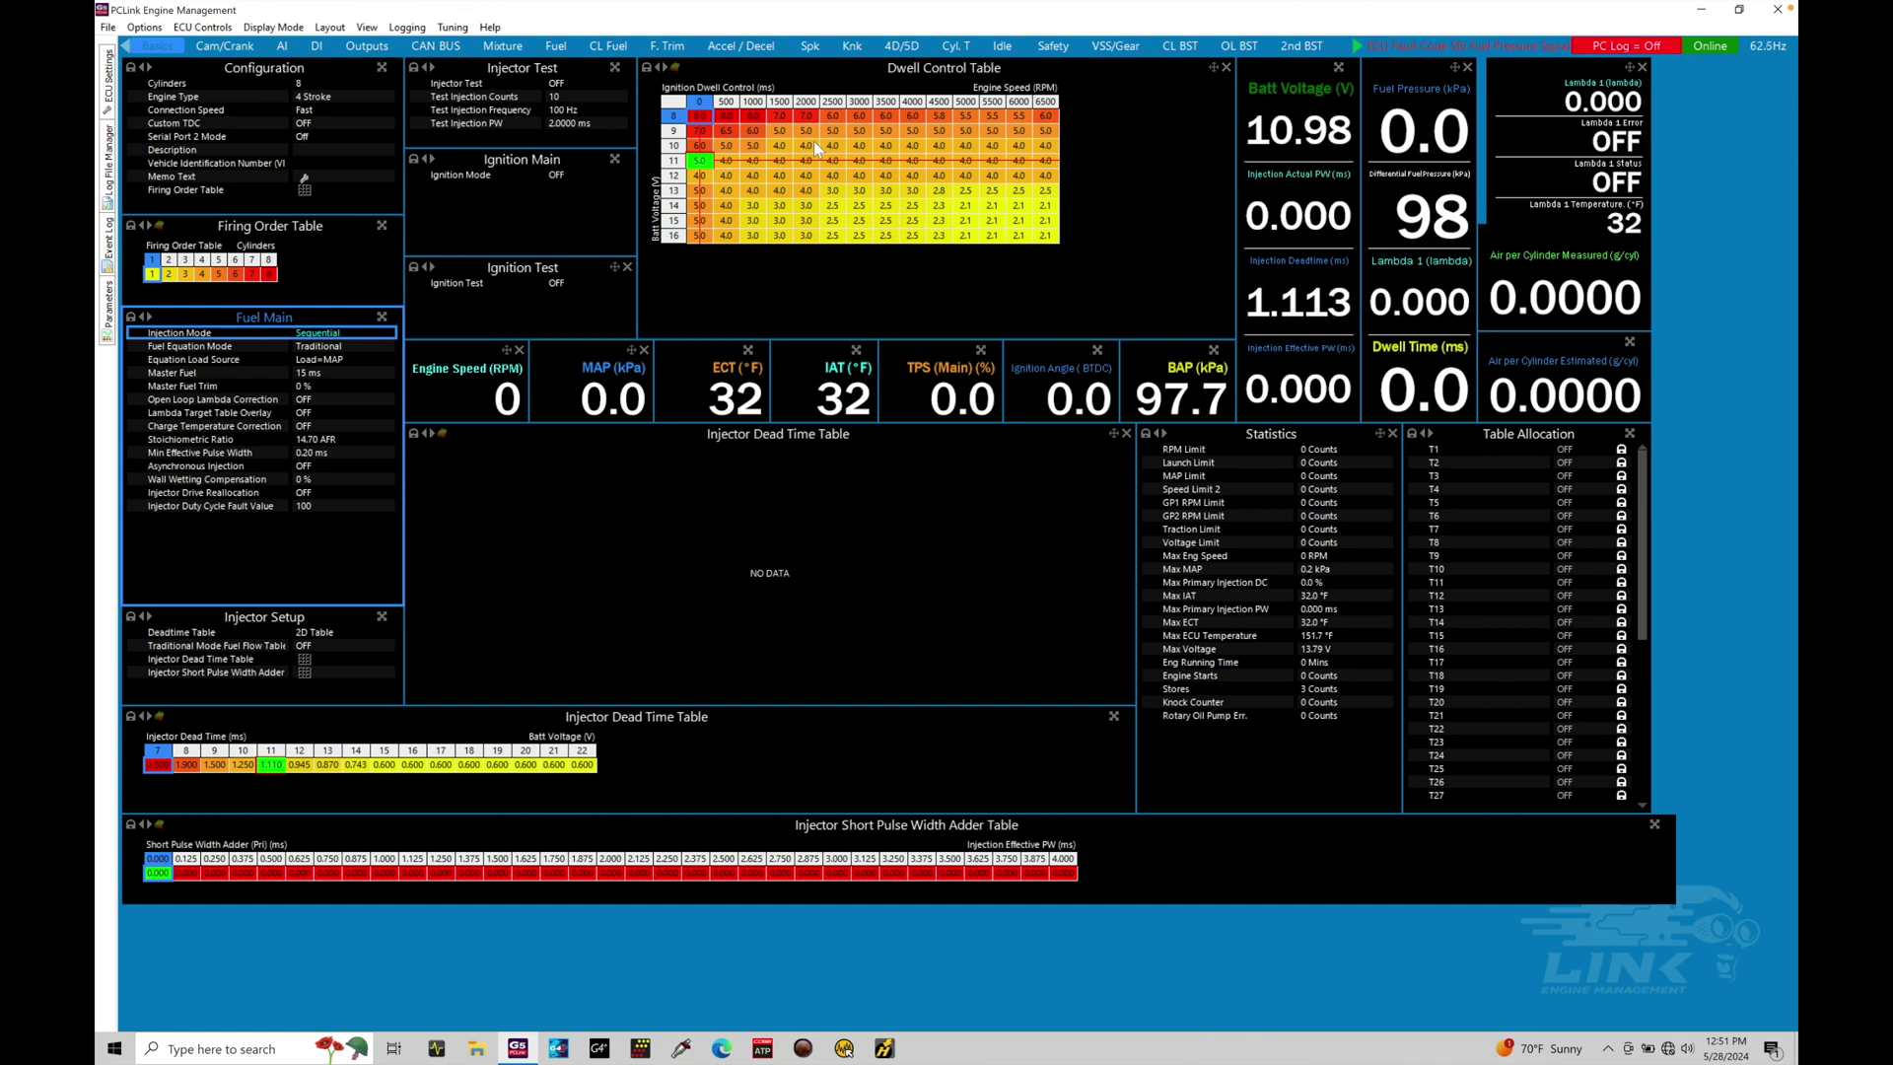
Step: Create a new blank layout and rename its first page Fuel Tuning
{"action": "left_click", "coordinate": [334, 27]}
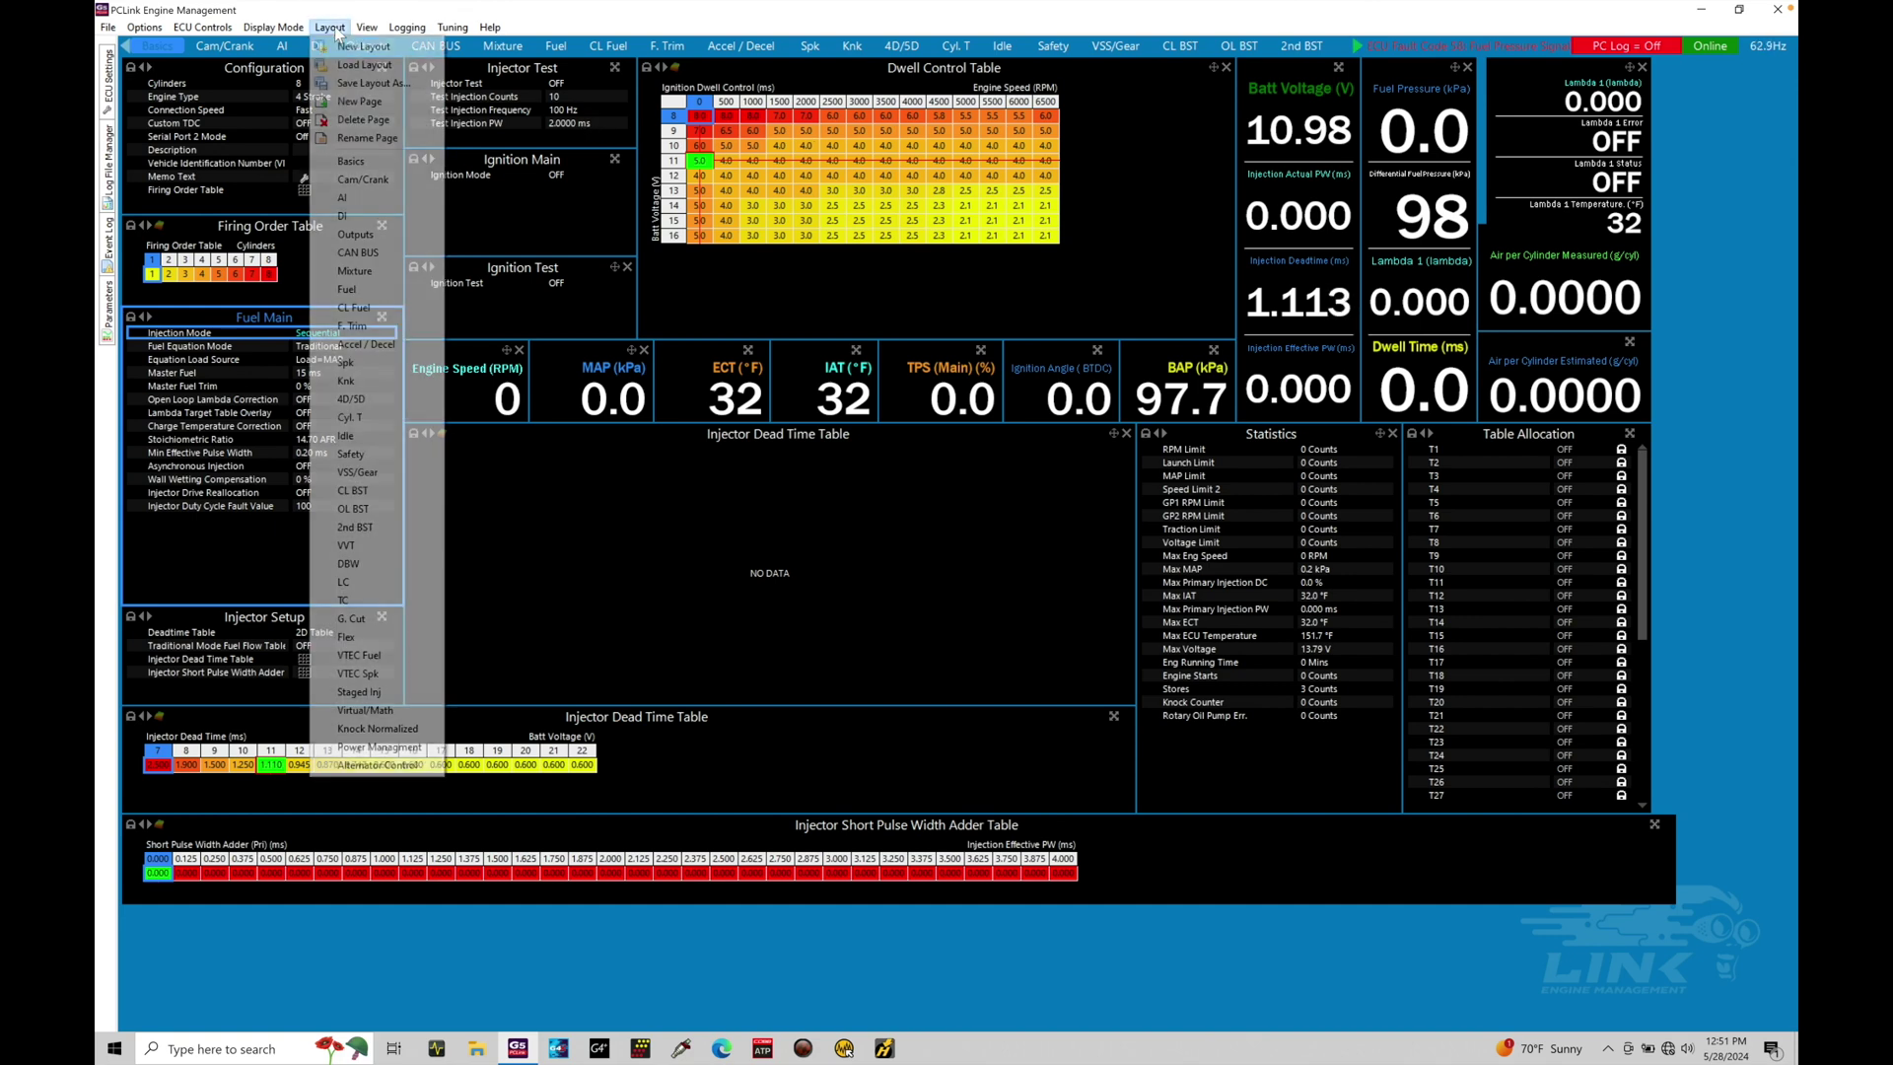
{"action": "left_click", "coordinate": [414, 60]}
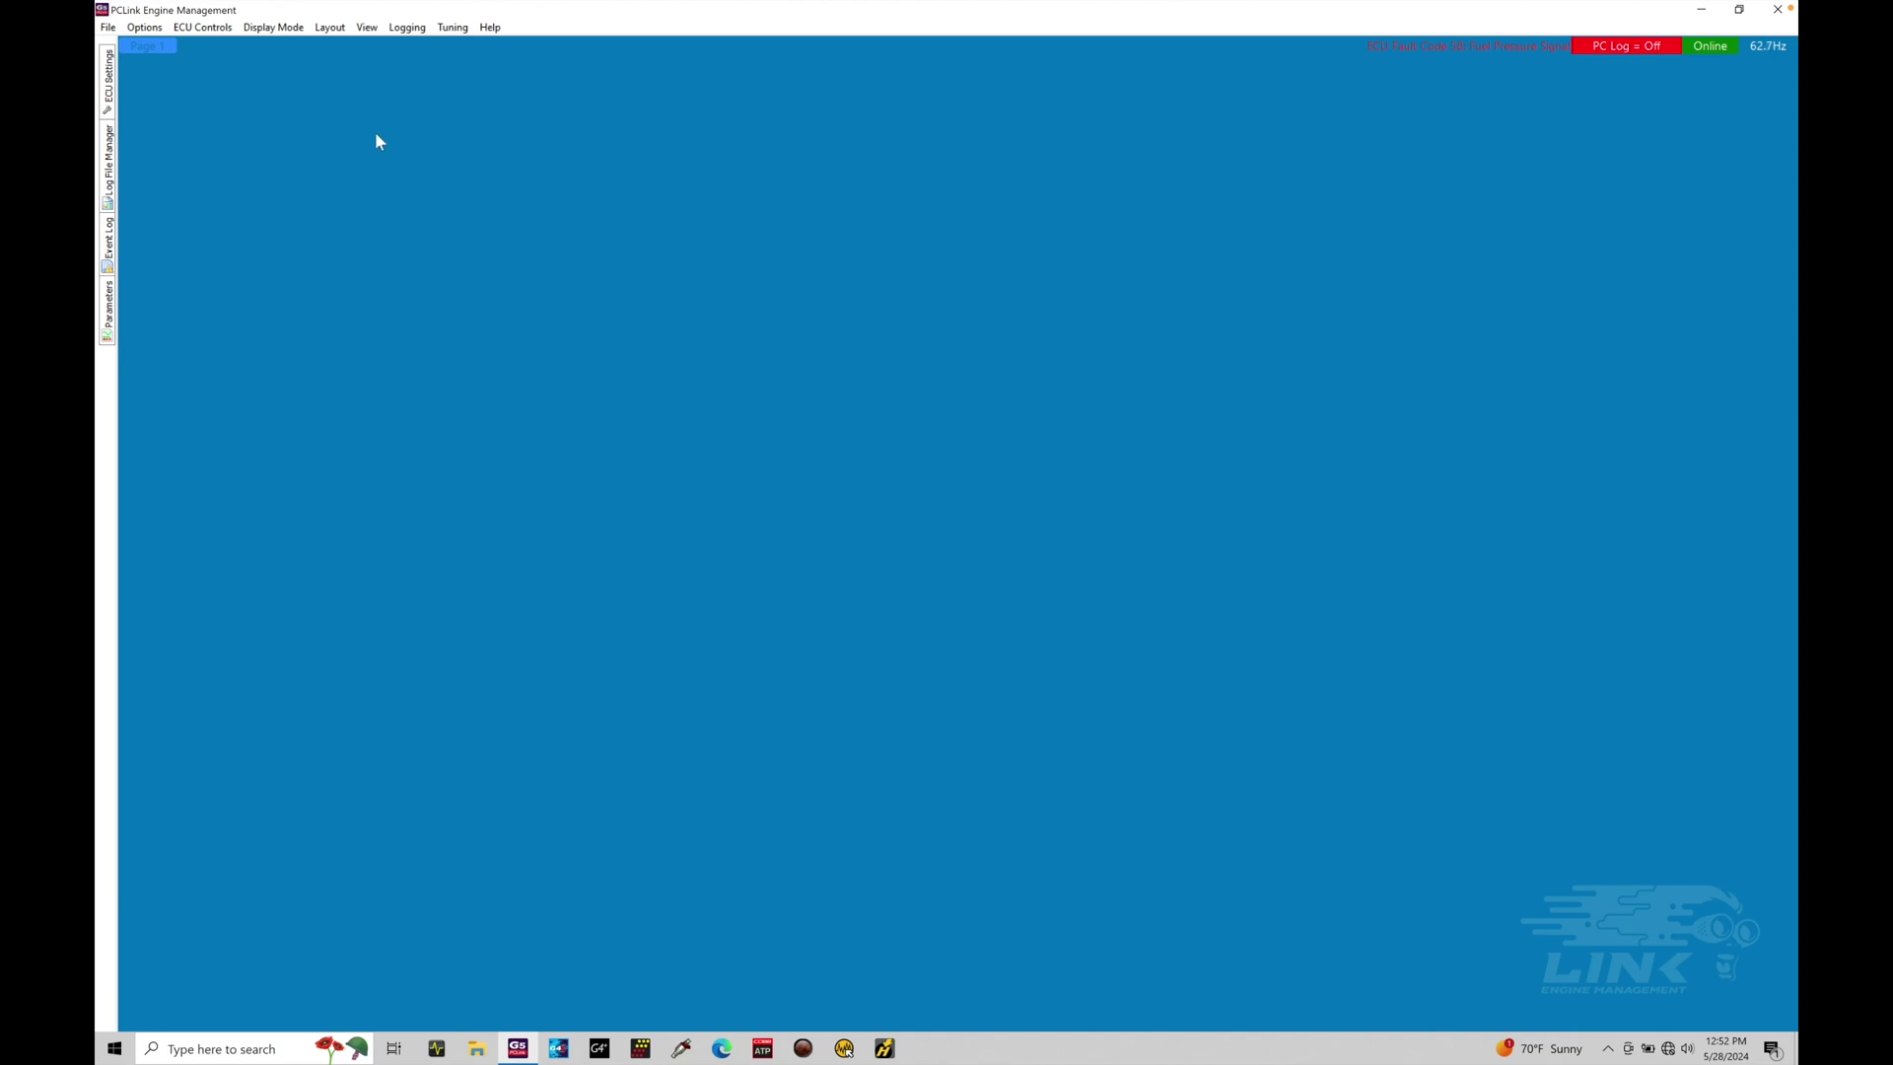
{"action": "left_click", "coordinate": [329, 26]}
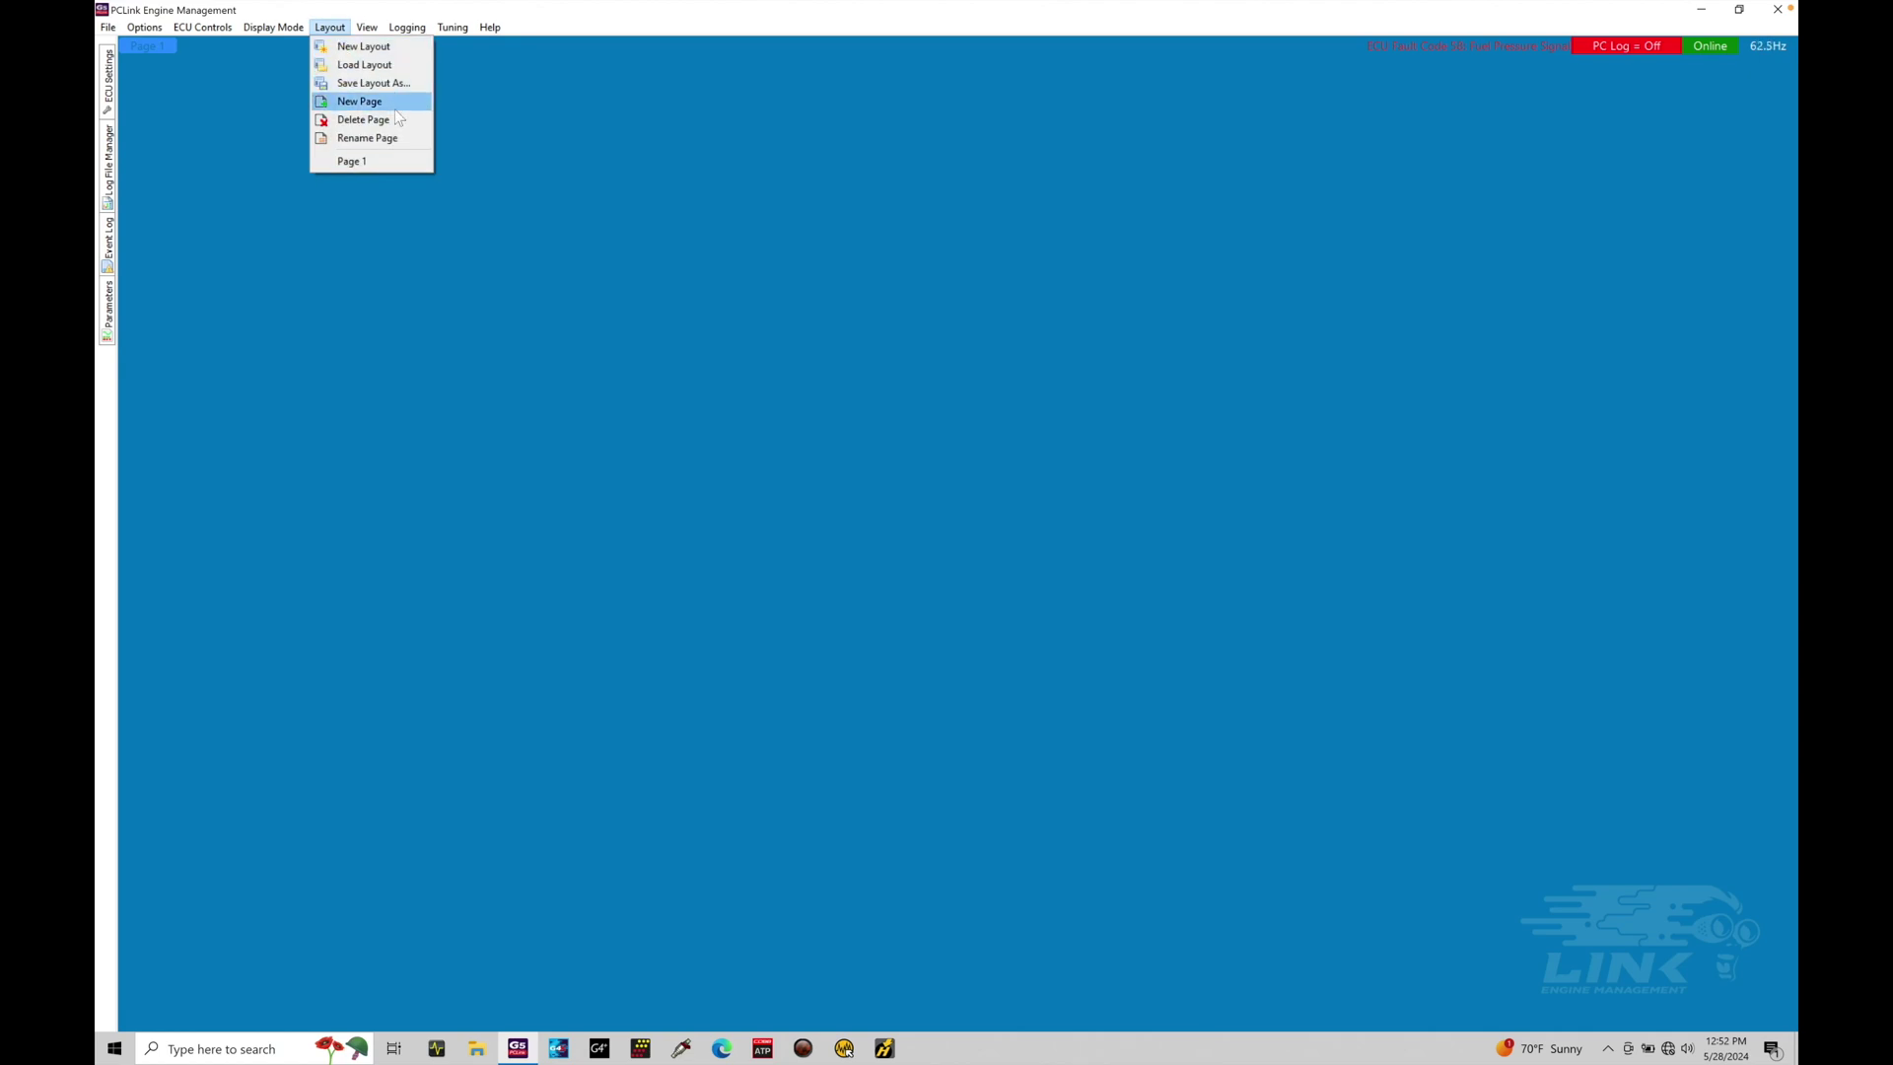
{"action": "left_click", "coordinate": [393, 139]}
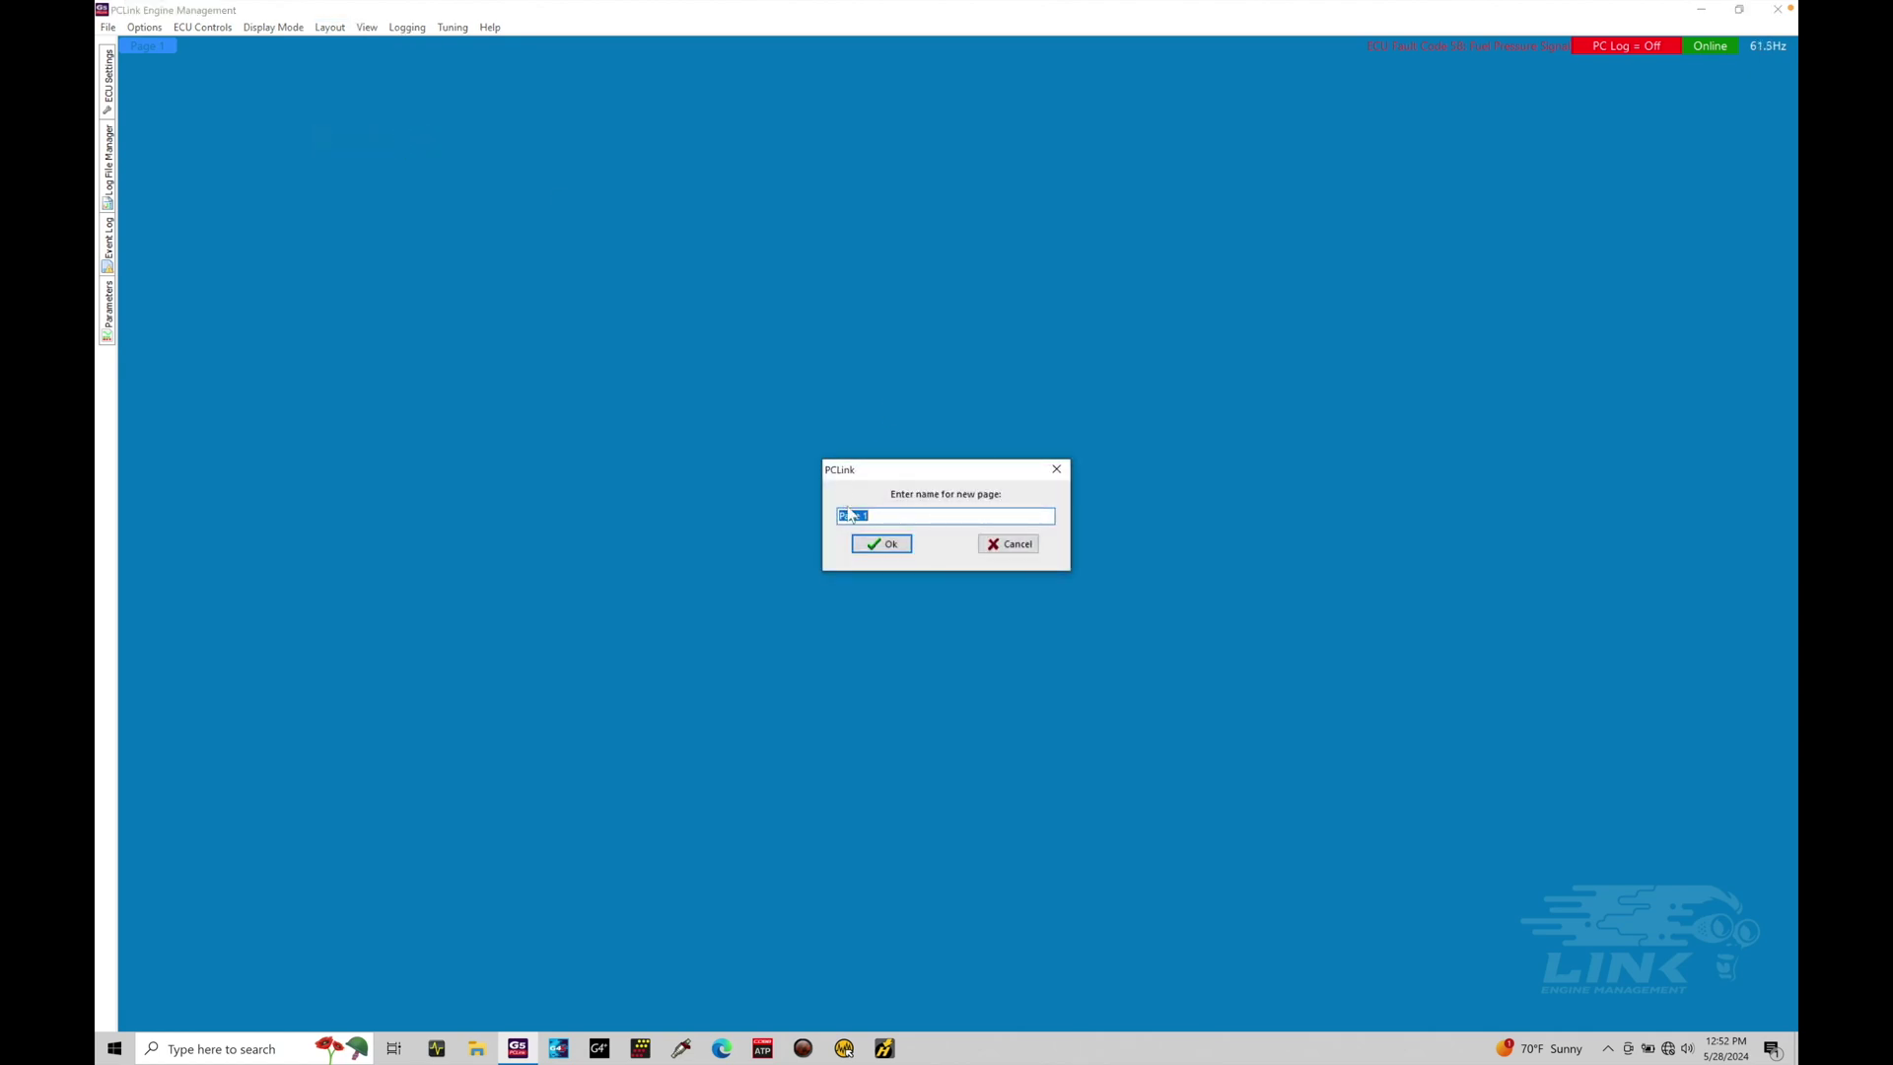
{"action": "key", "text": "BackSpace"}
{"action": "type", "text": "Fuel Tuning"}
{"action": "key", "text": "Return"}
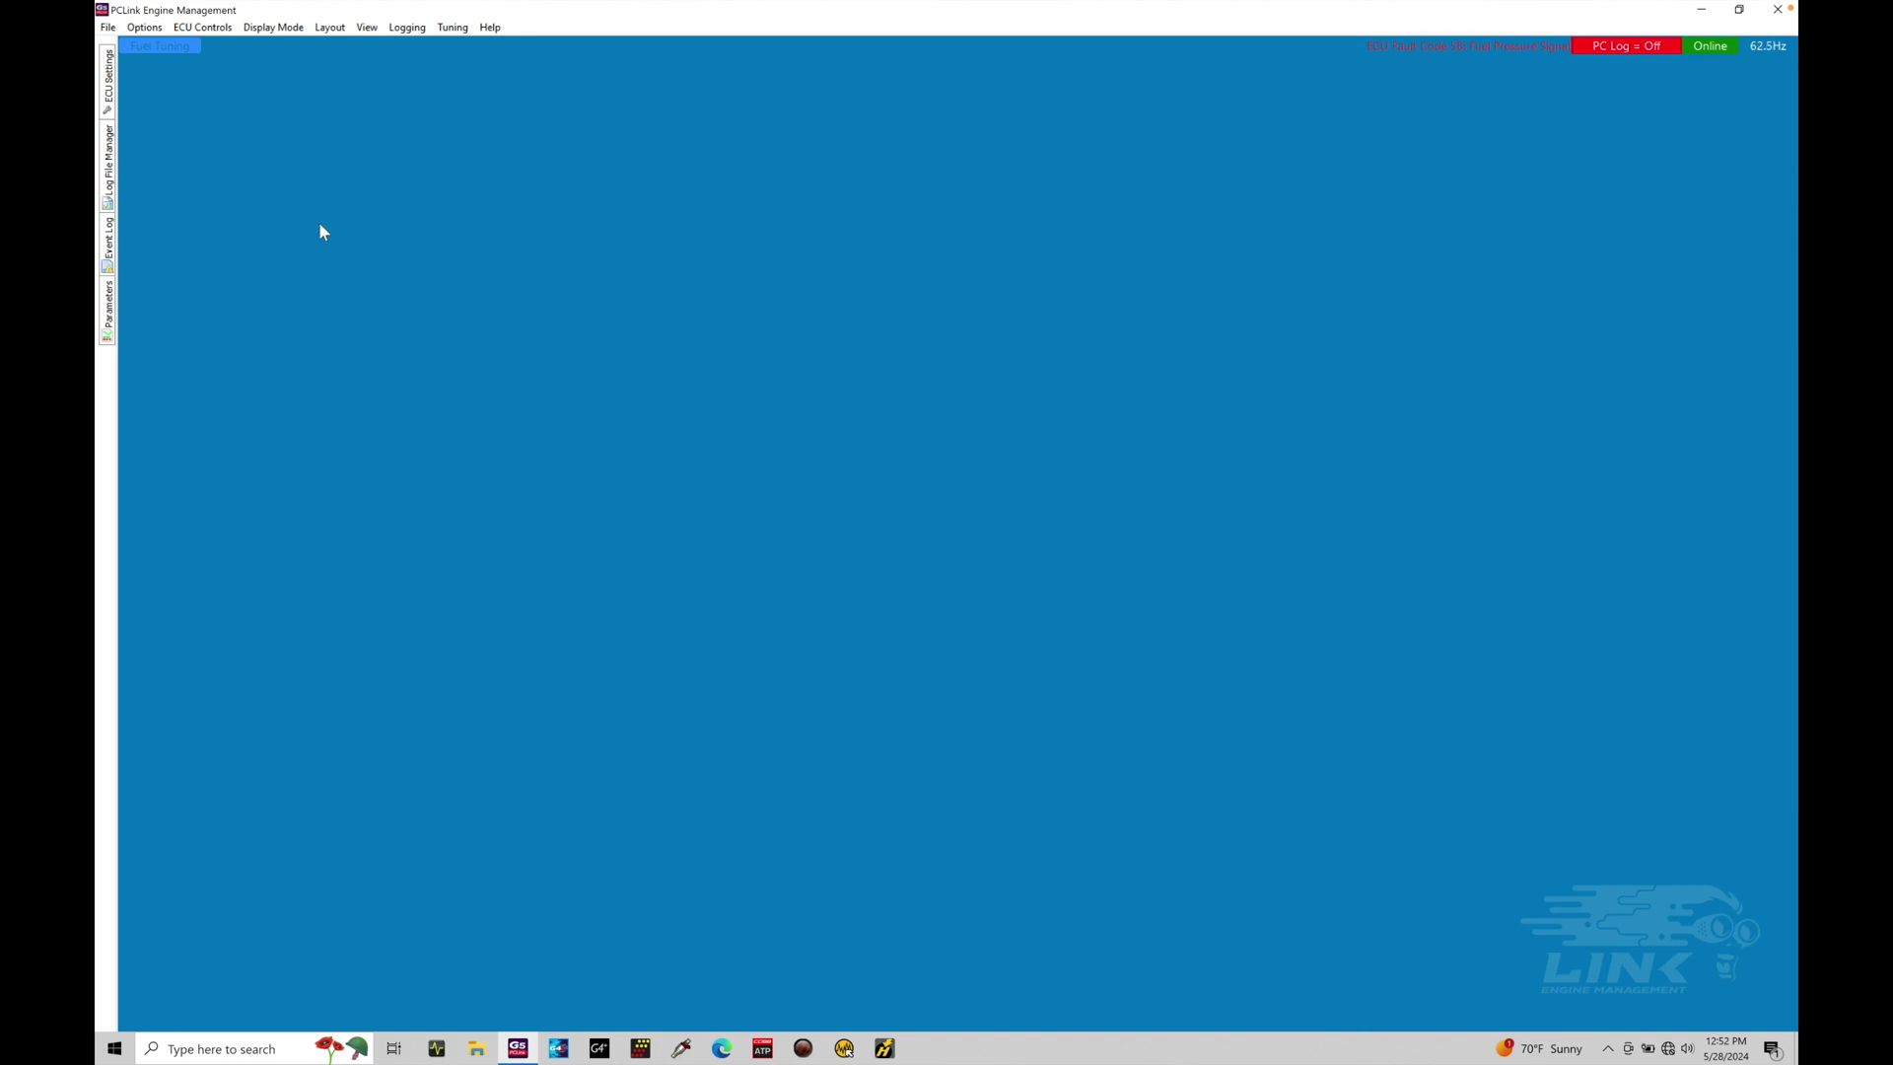
Step: Browse the ECU settings in tables-only, all-settings and alphabetical arrangements, returning to the tables-only tree
{"action": "left_click", "coordinate": [109, 84]}
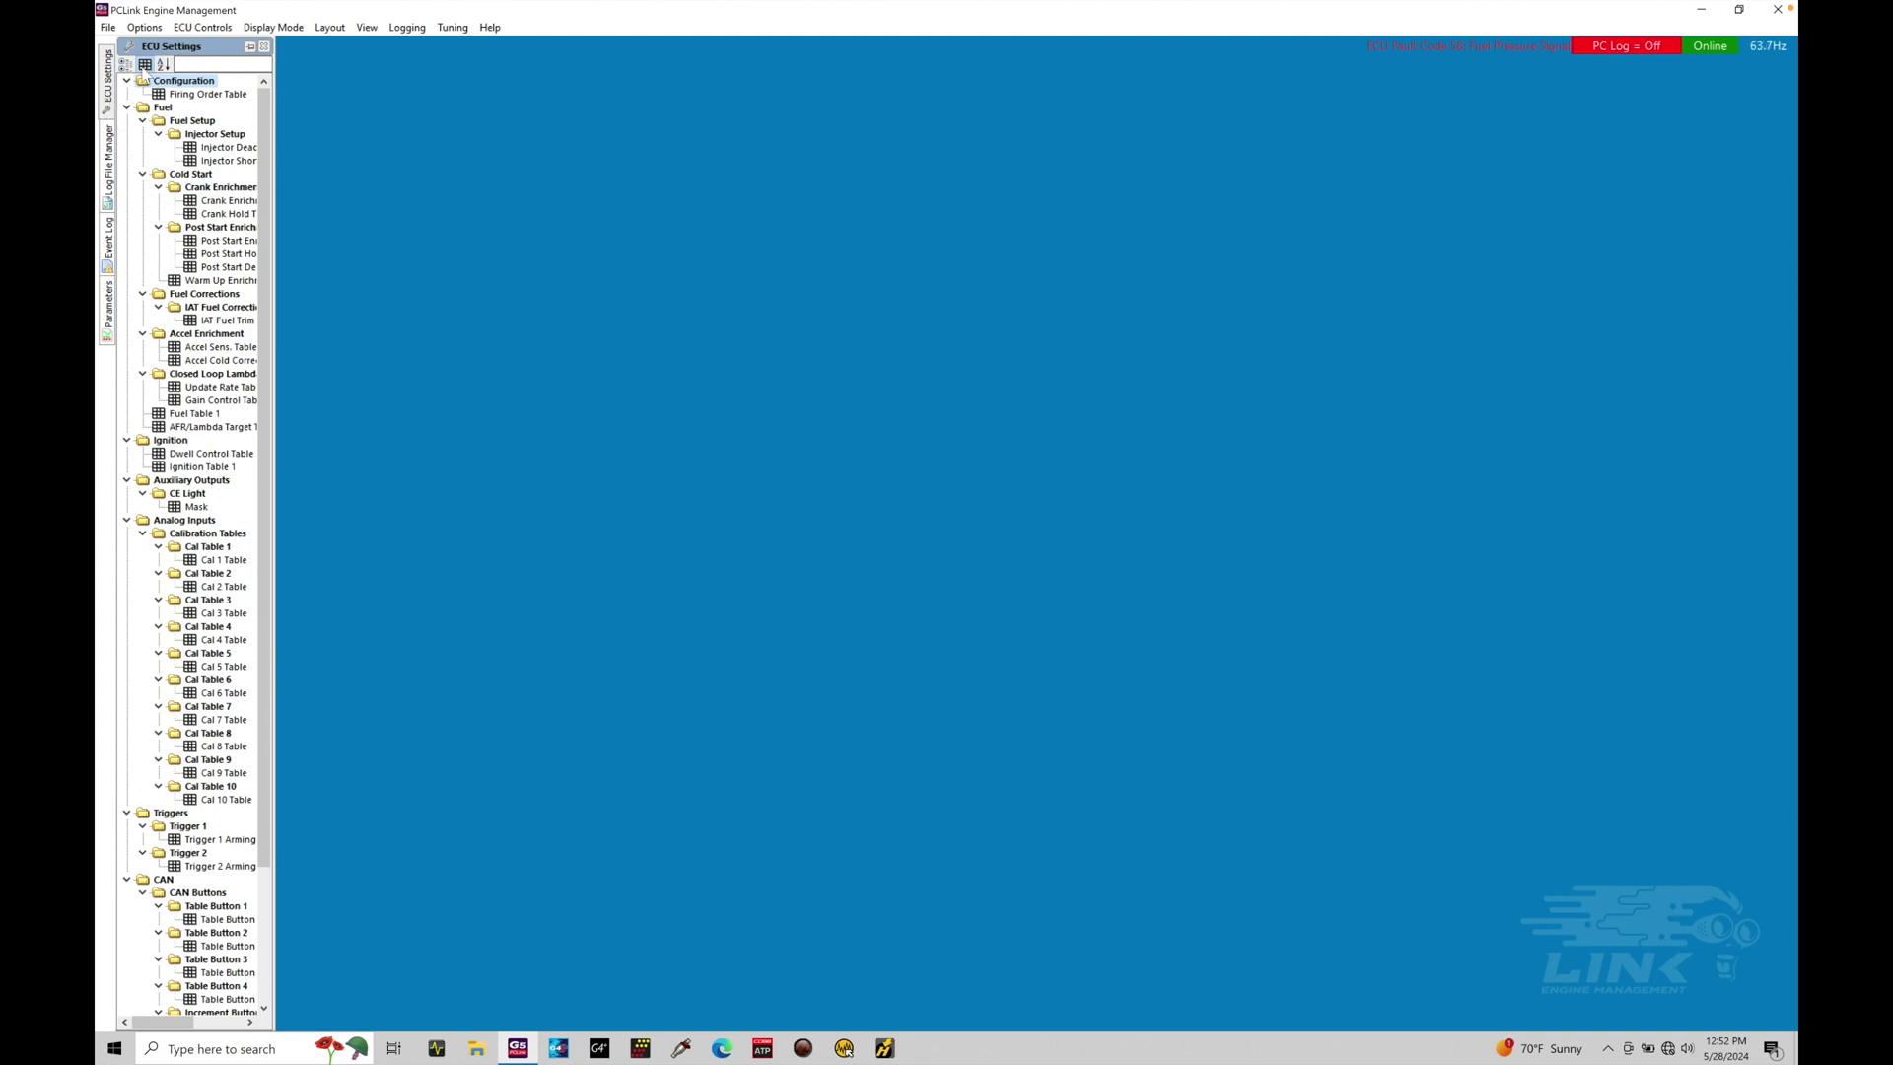
{"action": "left_click", "coordinate": [145, 65]}
{"action": "left_click", "coordinate": [145, 66]}
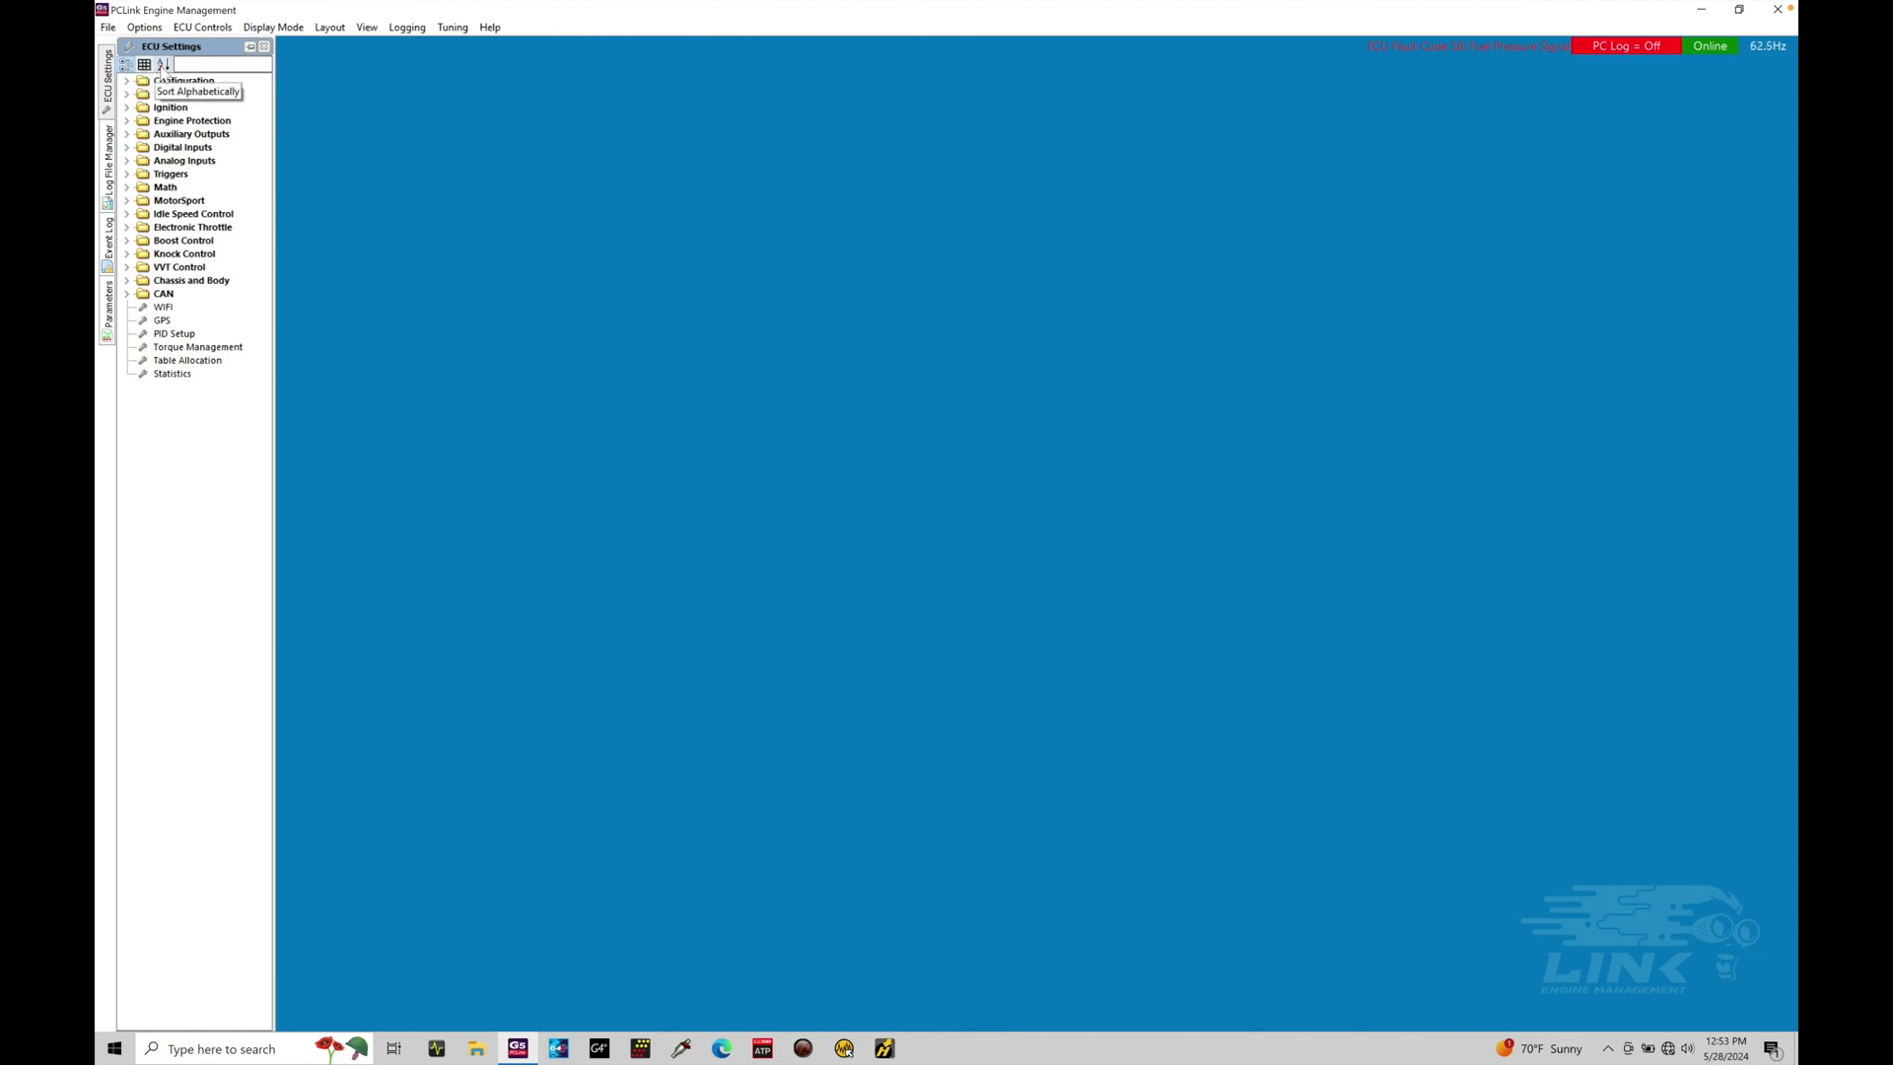
{"action": "left_click", "coordinate": [163, 68]}
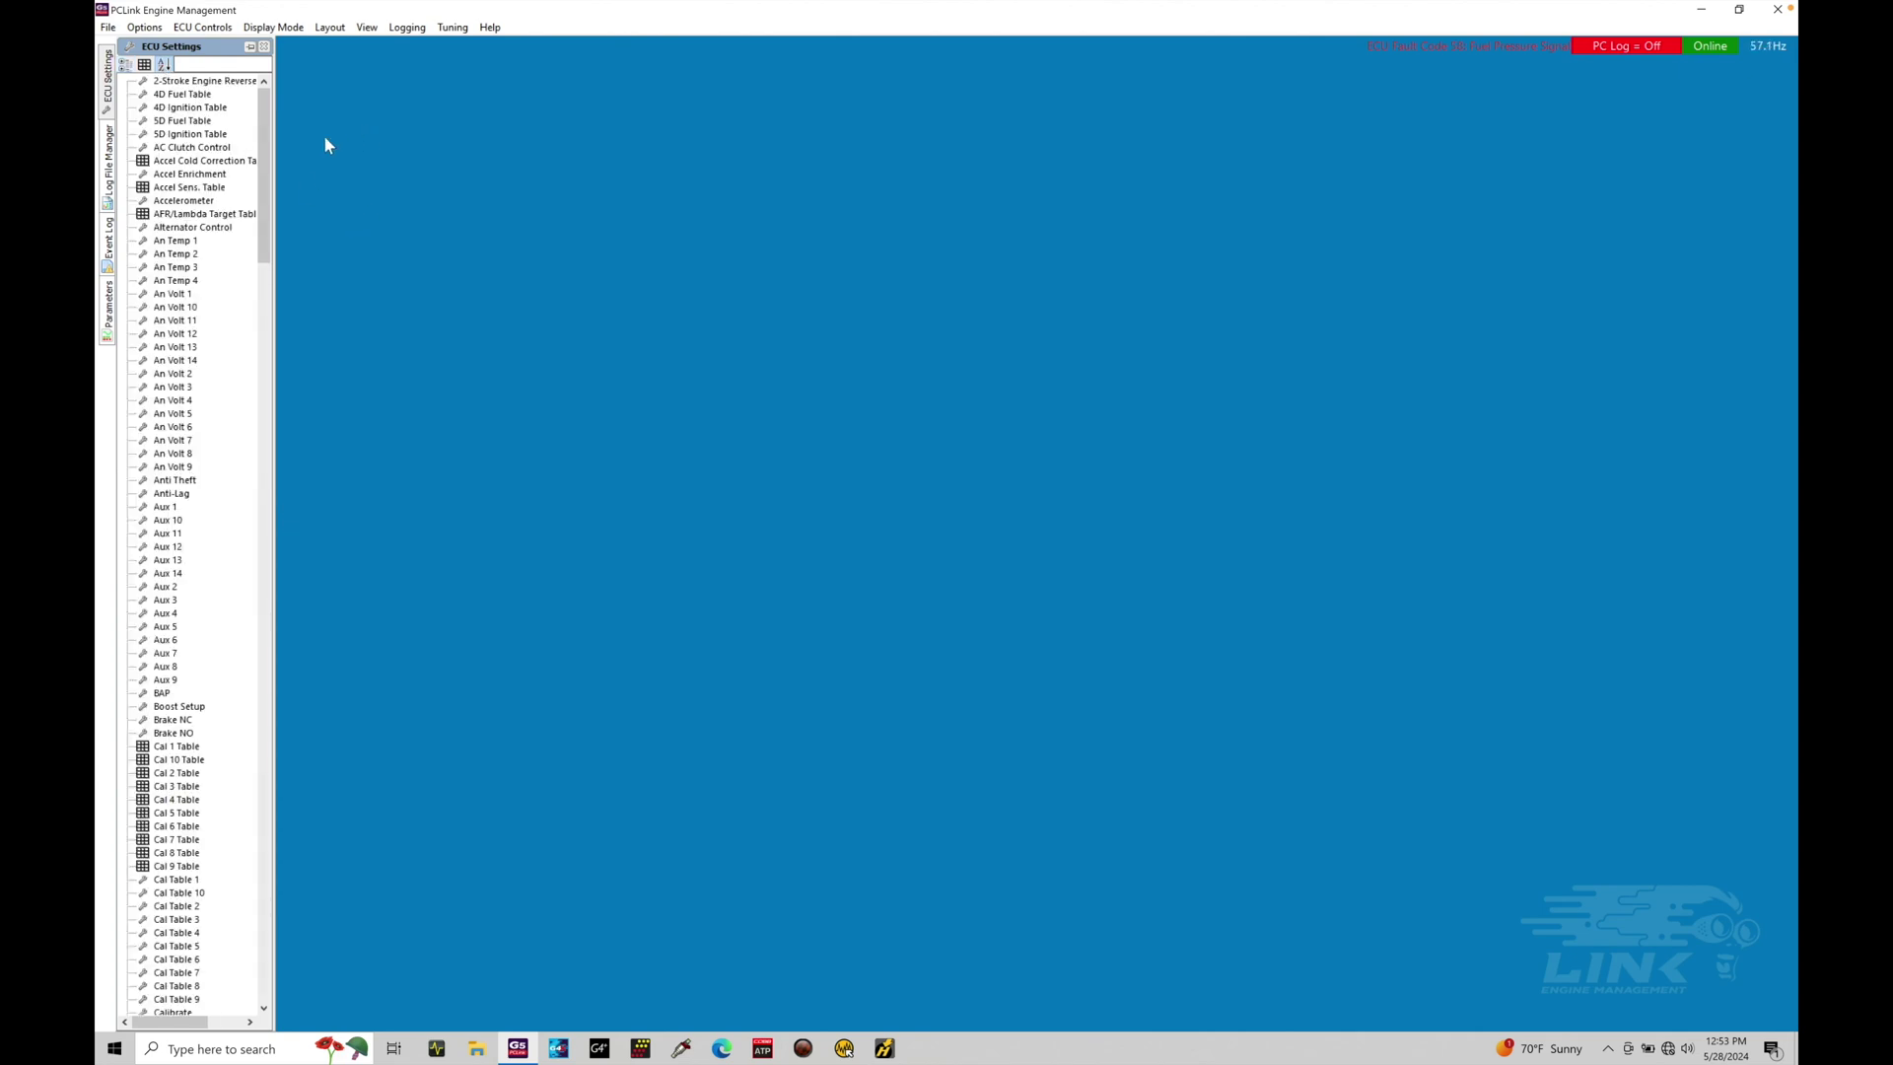
{"action": "mouse_move", "coordinate": [262, 128]}
{"action": "left_mouse_down"}
{"action": "mouse_move", "coordinate": [234, 921]}
{"action": "mouse_move", "coordinate": [196, 111]}
{"action": "left_mouse_up"}
{"action": "left_click", "coordinate": [154, 66]}
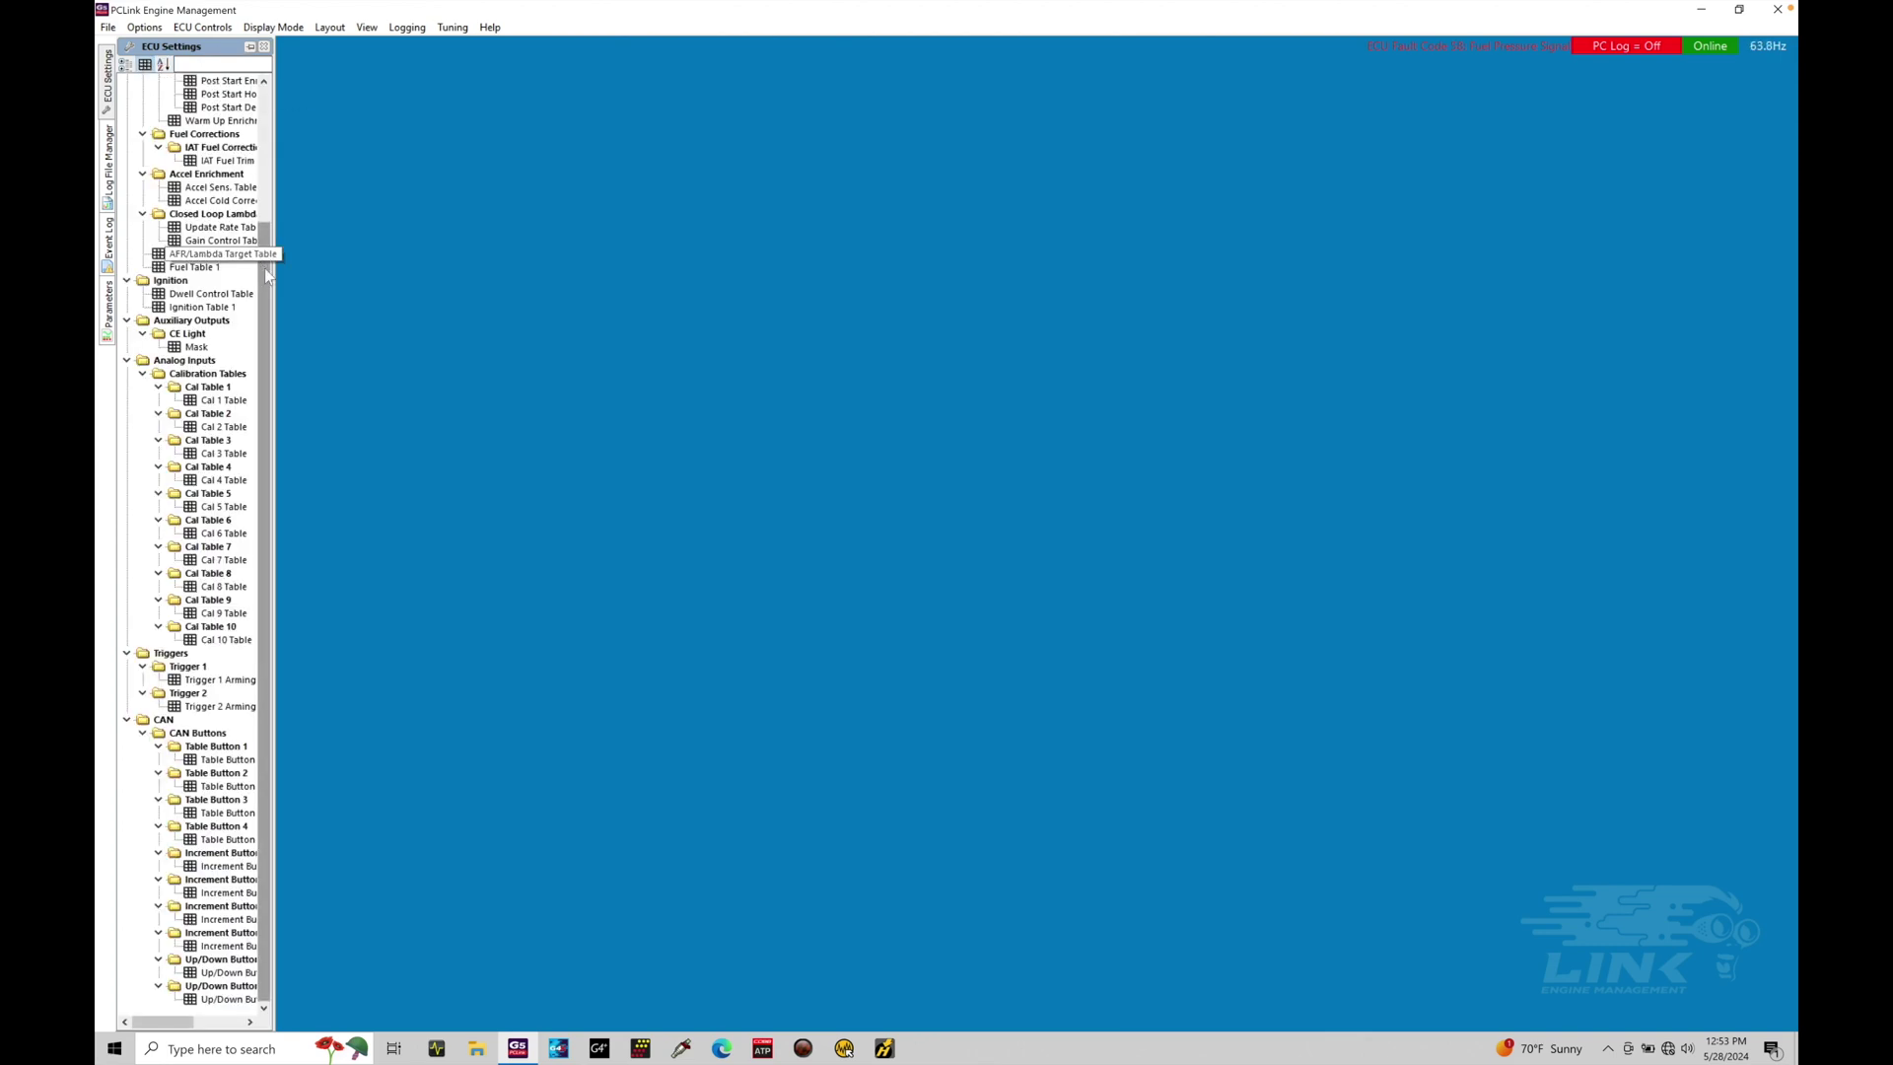
{"action": "left_click_drag", "start_coordinate": [266, 274], "coordinate": [253, 89]}
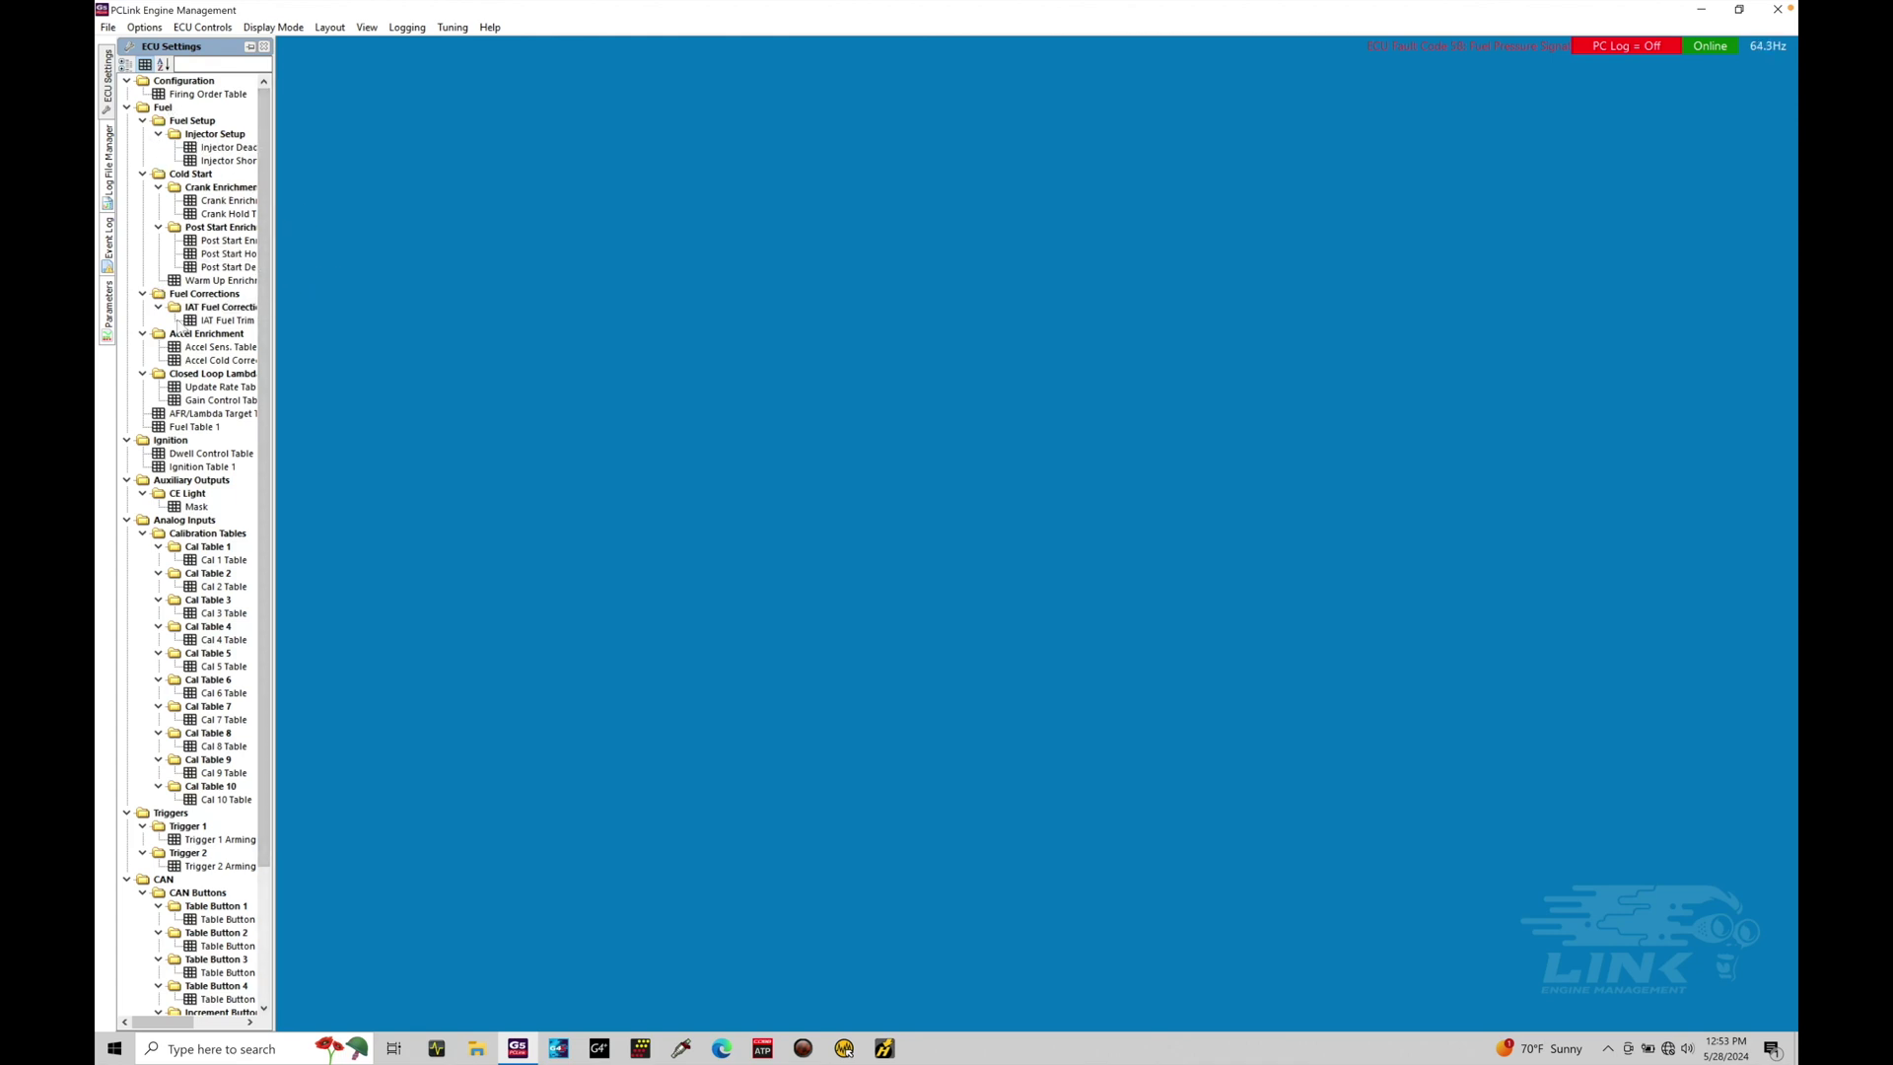
Step: Add Fuel Table 1 to the page's upper-left corner and size its window to fit all columns through 6500 RPM and rows through 120 kPa
{"action": "double_click", "coordinate": [198, 429]}
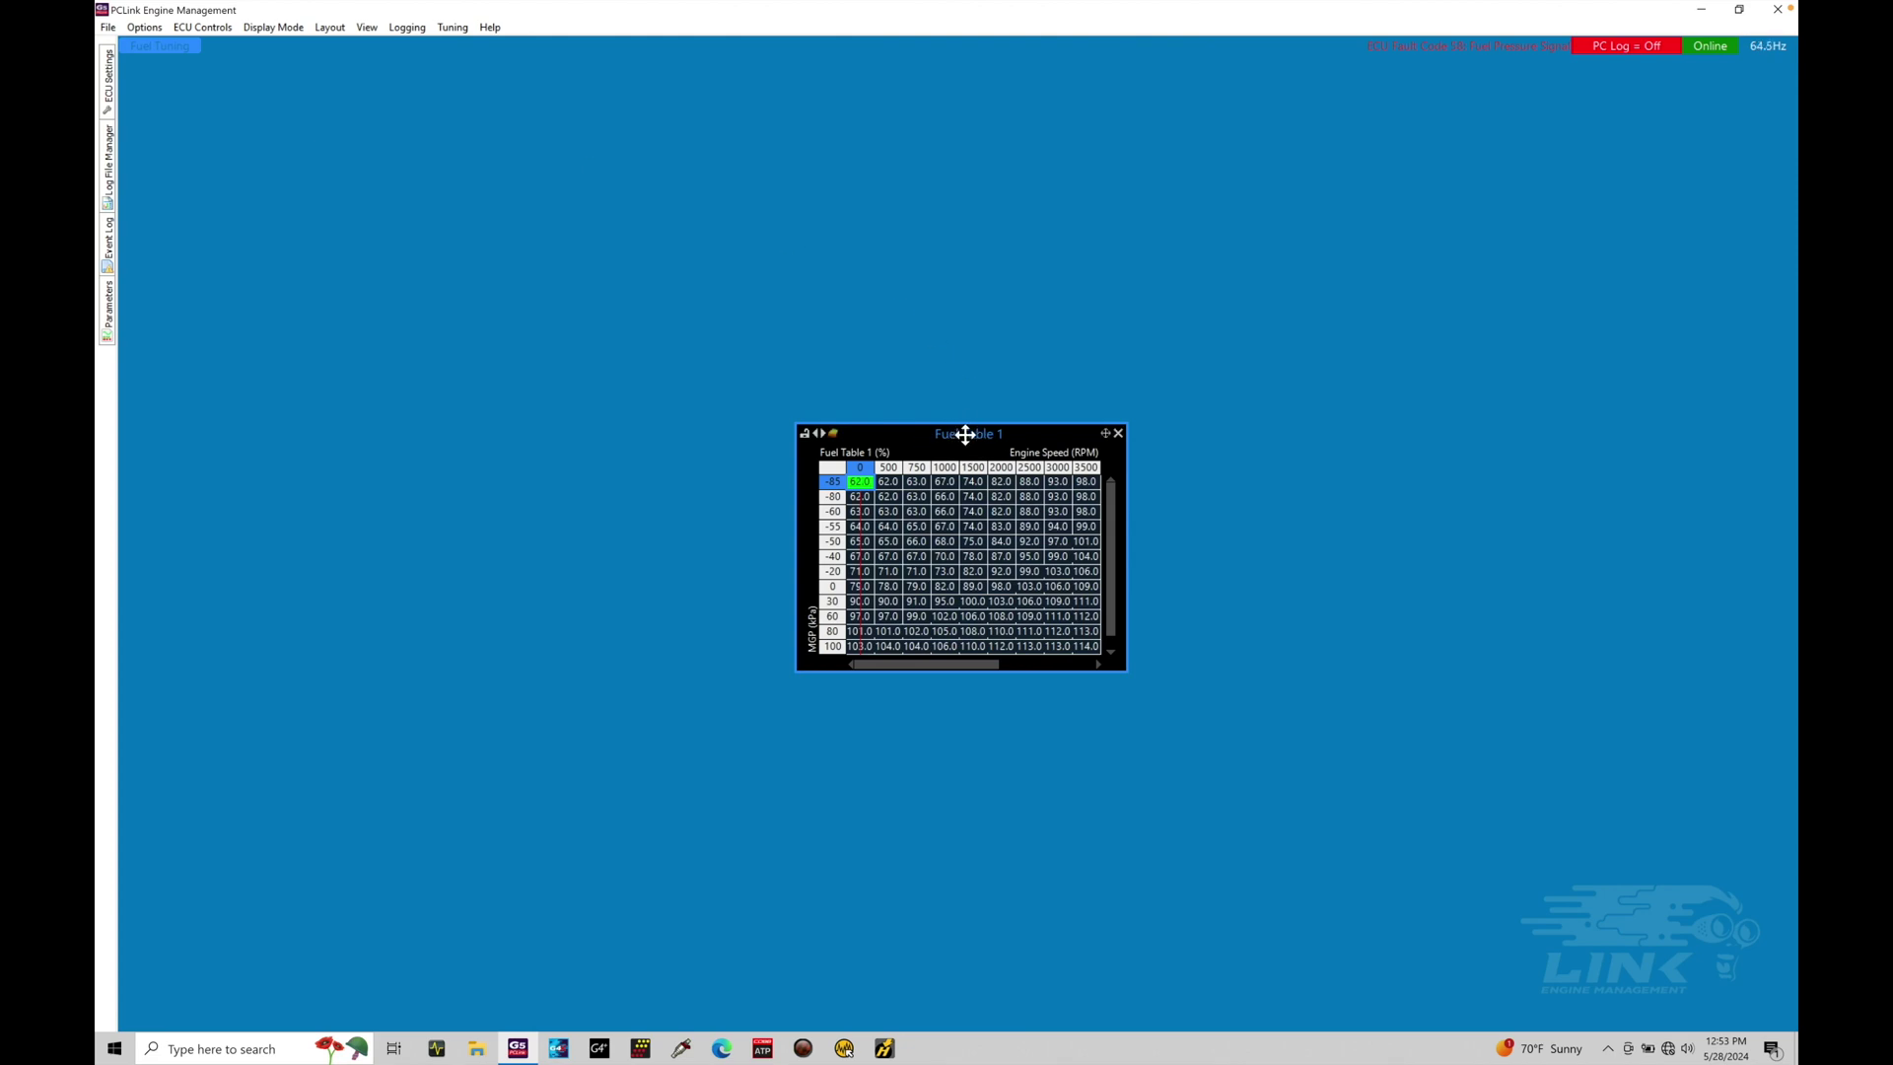
{"action": "left_click_drag", "start_coordinate": [964, 433], "coordinate": [251, 67]}
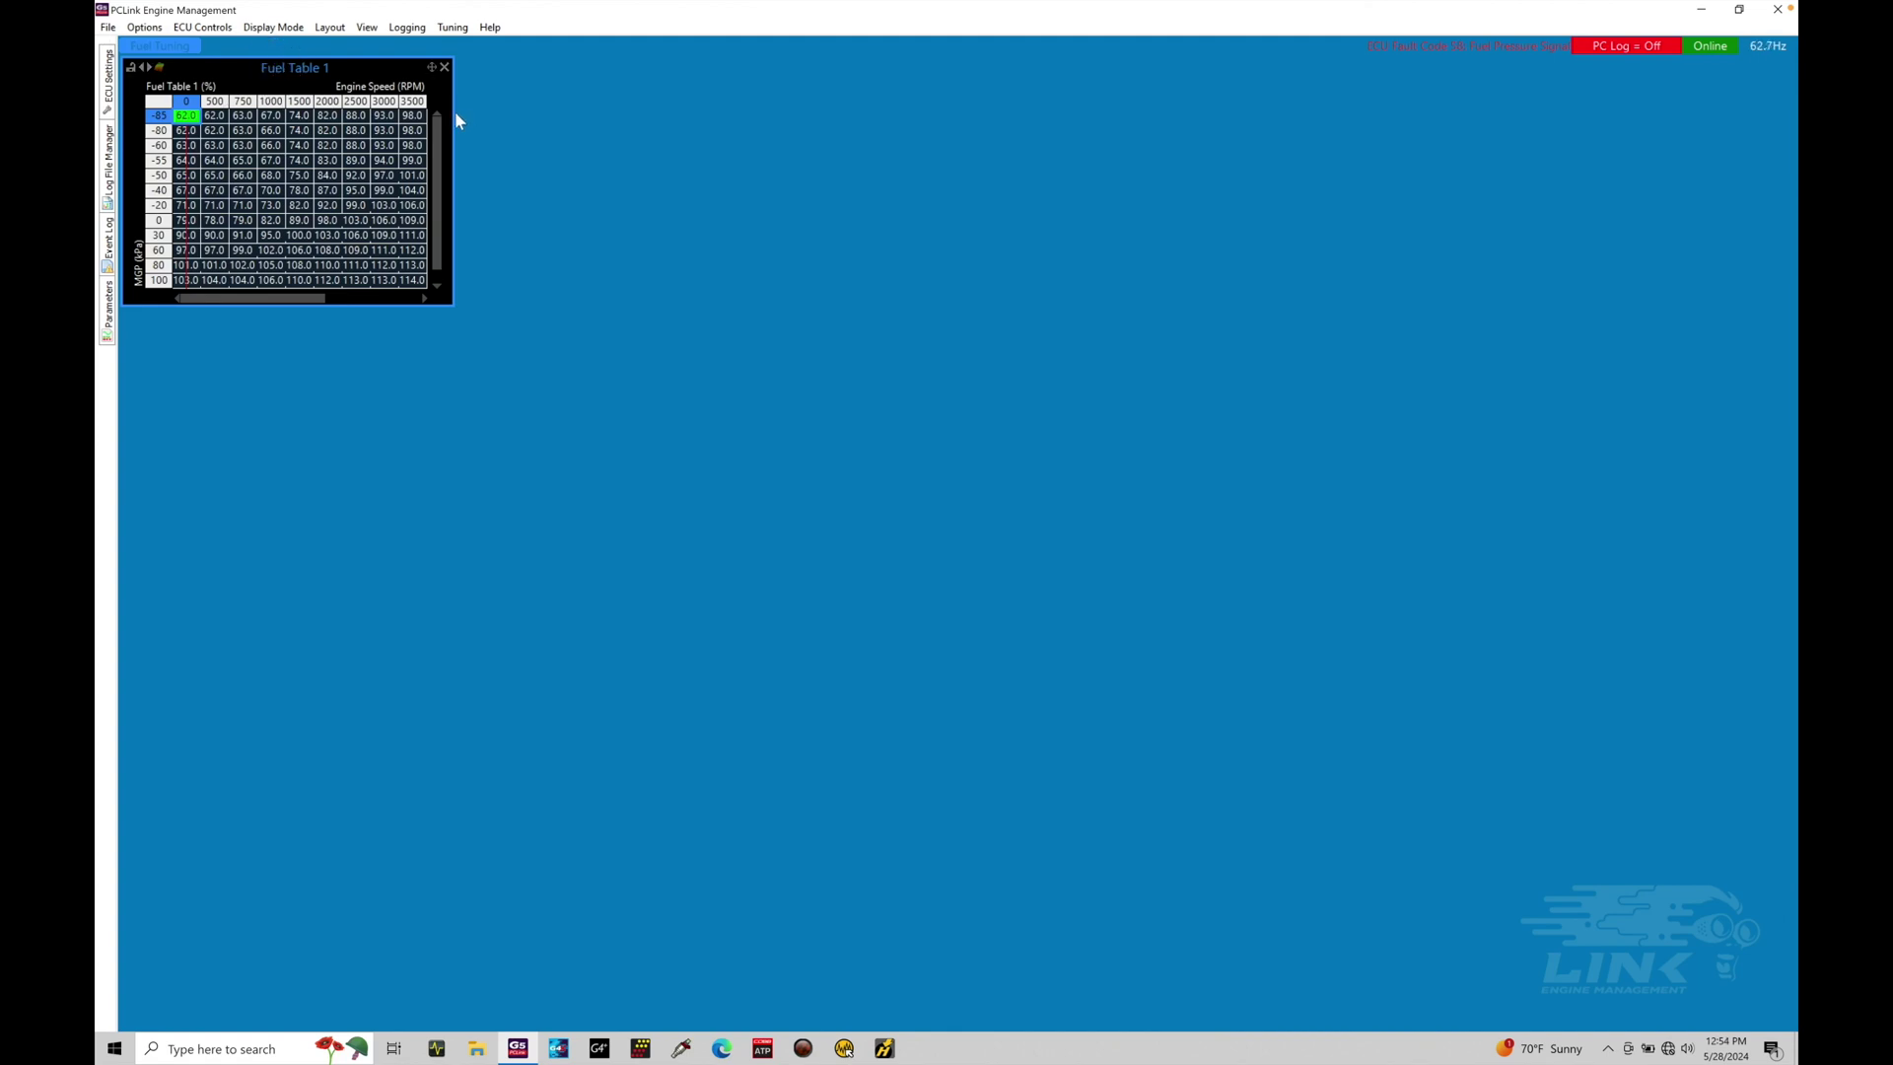
{"action": "left_click_drag", "start_coordinate": [453, 111], "coordinate": [770, 129]}
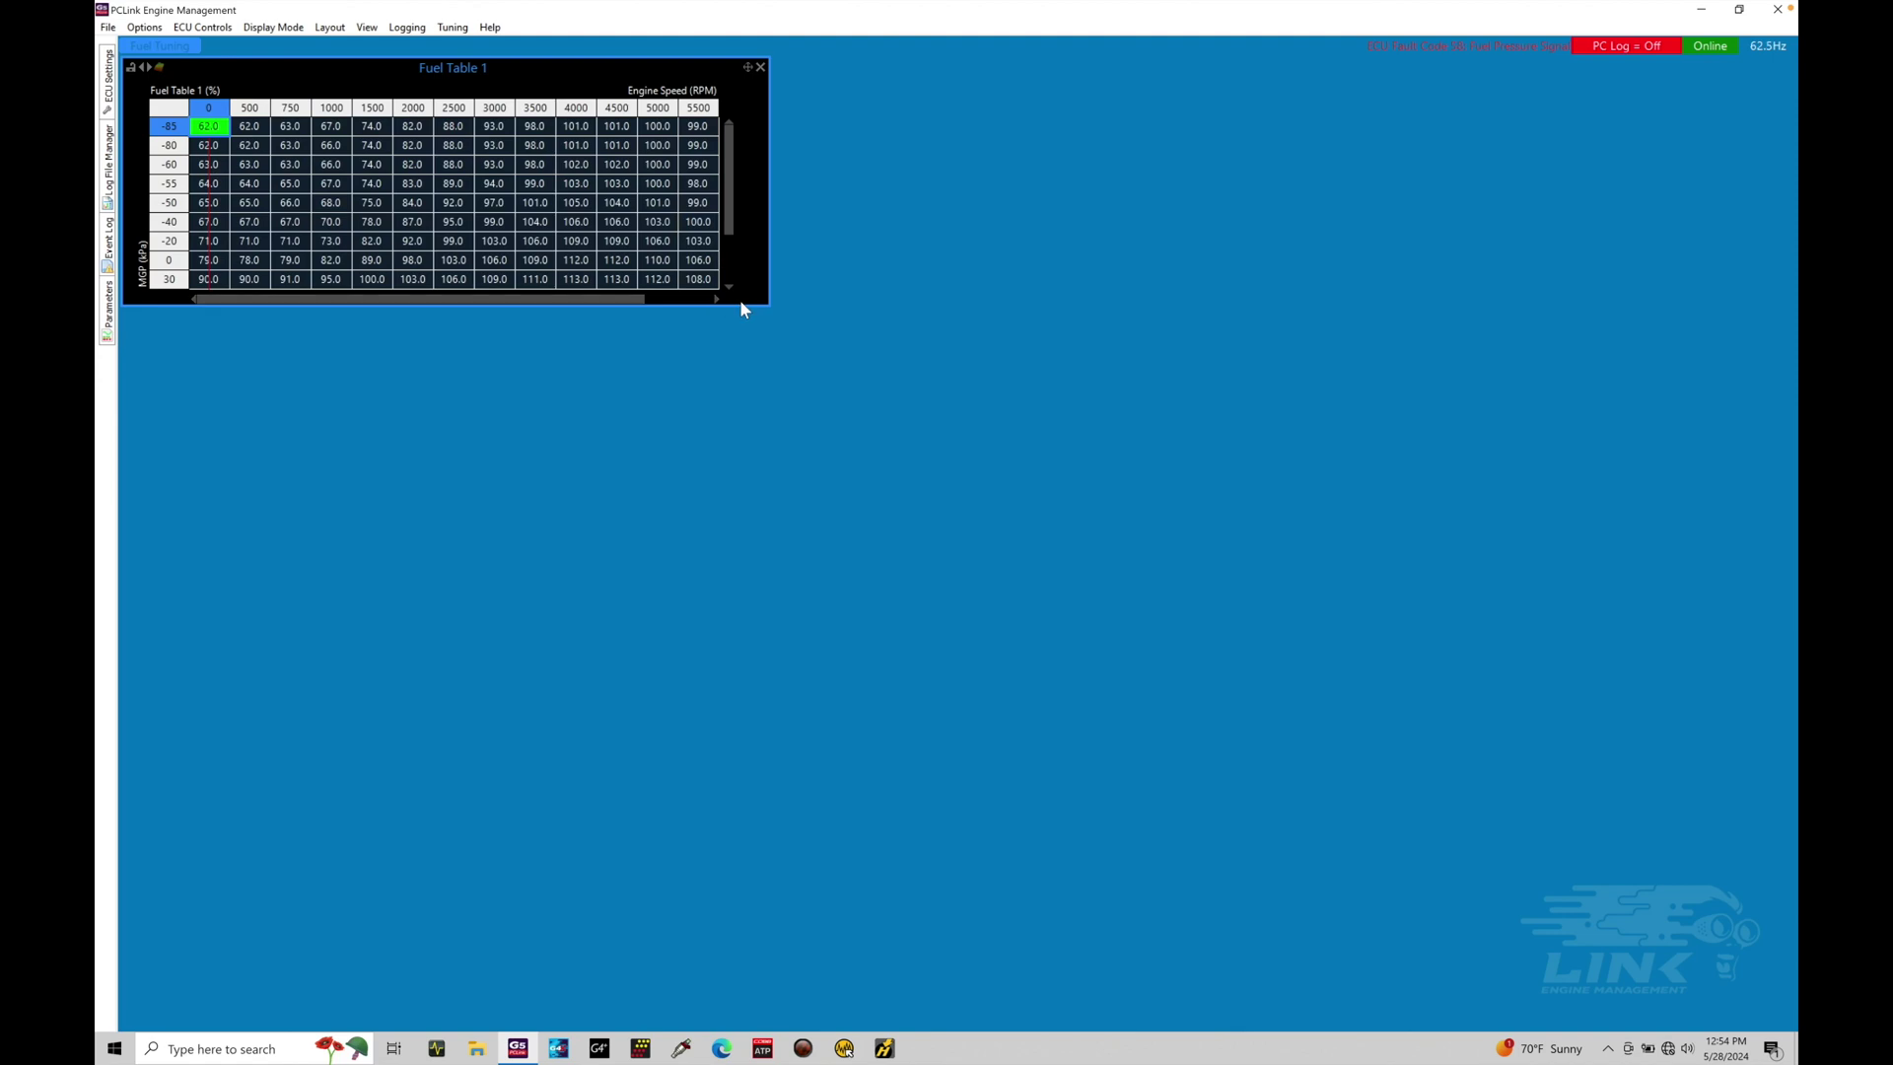
{"action": "left_click_drag", "start_coordinate": [742, 302], "coordinate": [741, 422]}
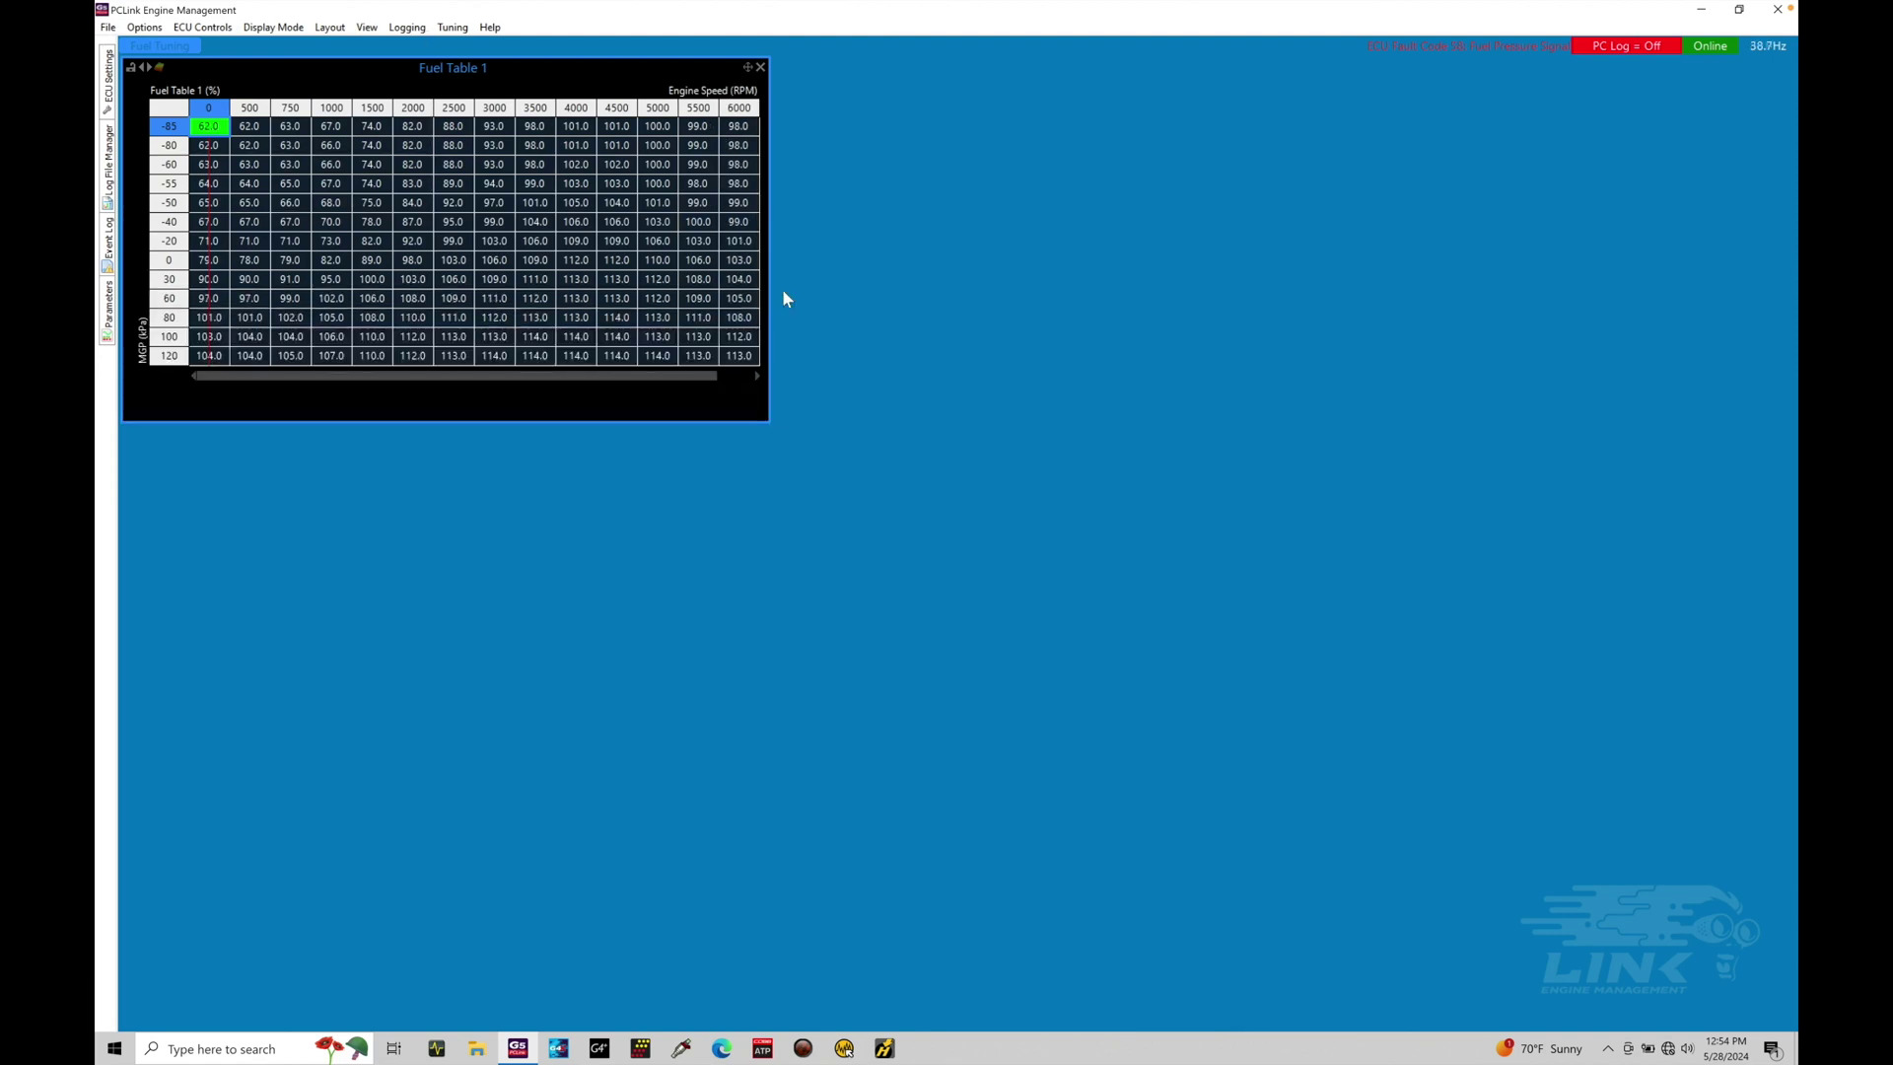
{"action": "left_click_drag", "start_coordinate": [768, 247], "coordinate": [805, 251]}
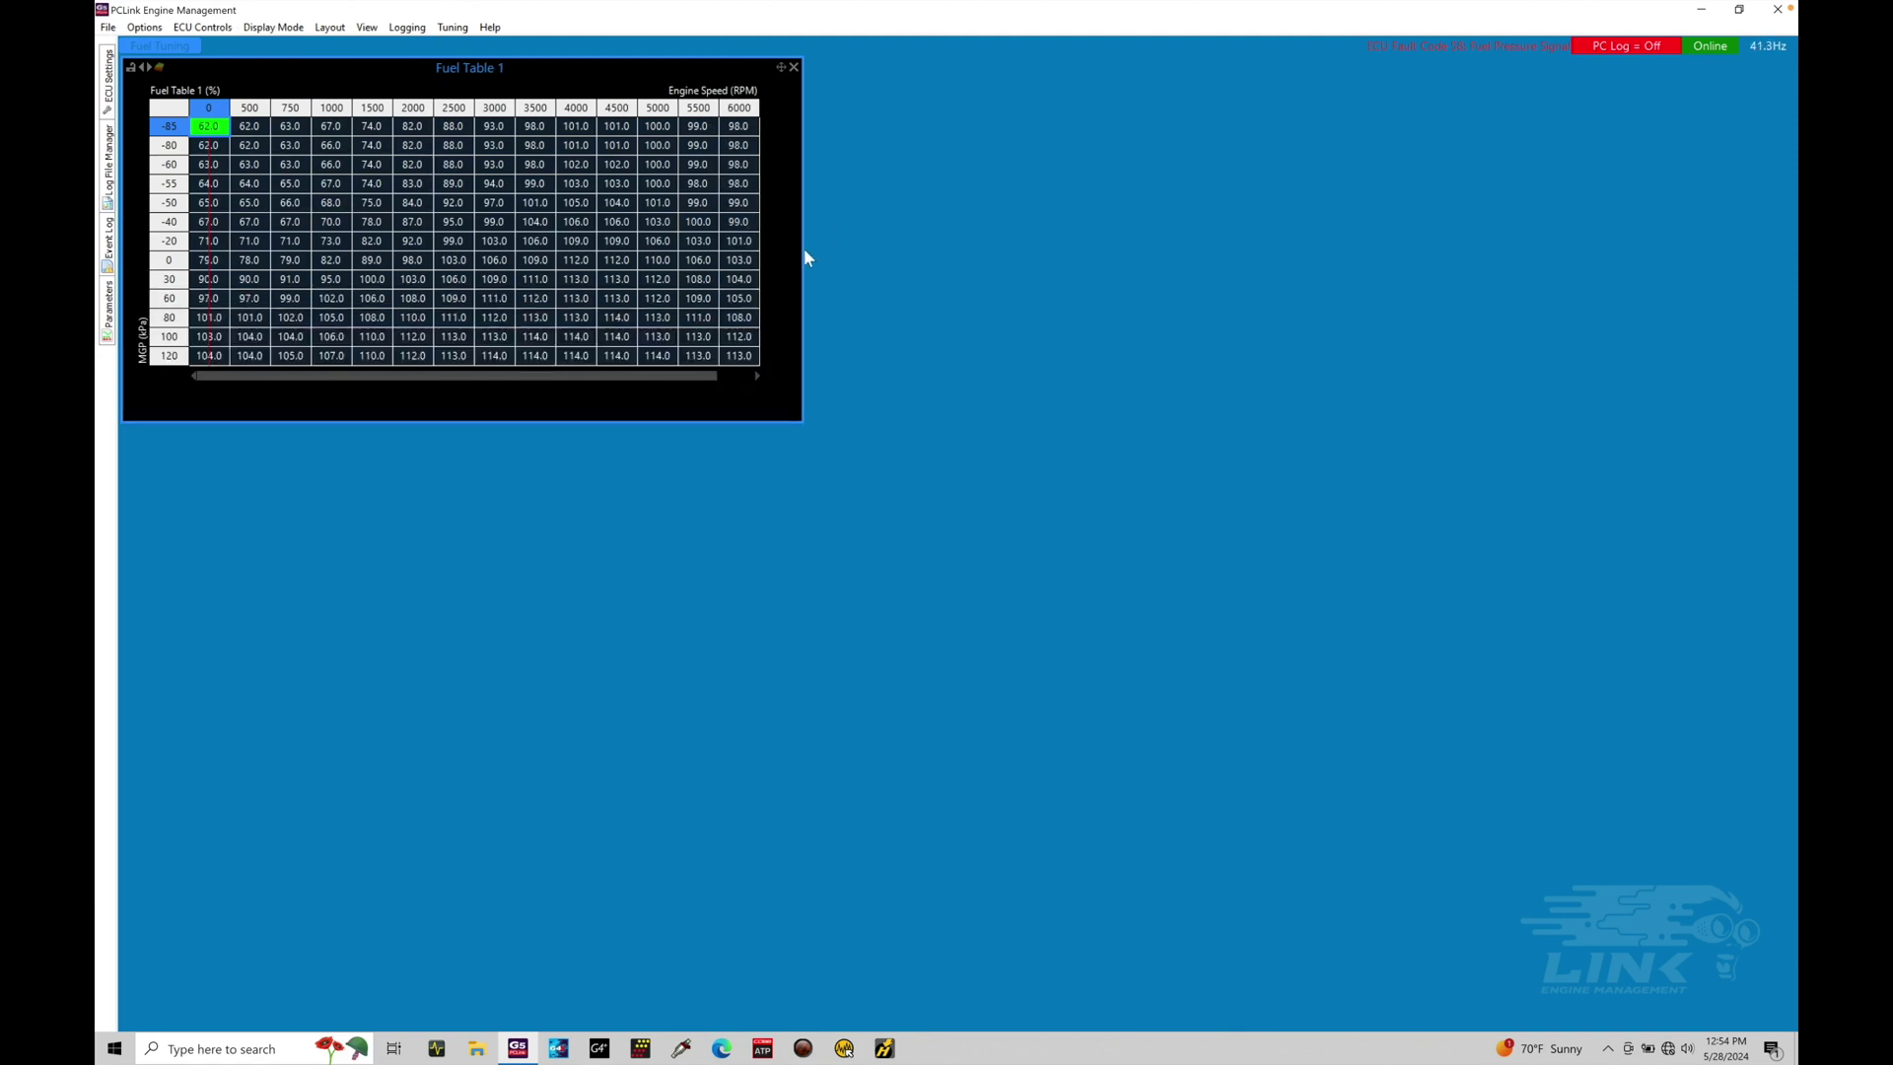
{"action": "left_click_drag", "start_coordinate": [802, 275], "coordinate": [835, 273]}
{"action": "left_click_drag", "start_coordinate": [763, 418], "coordinate": [769, 371]}
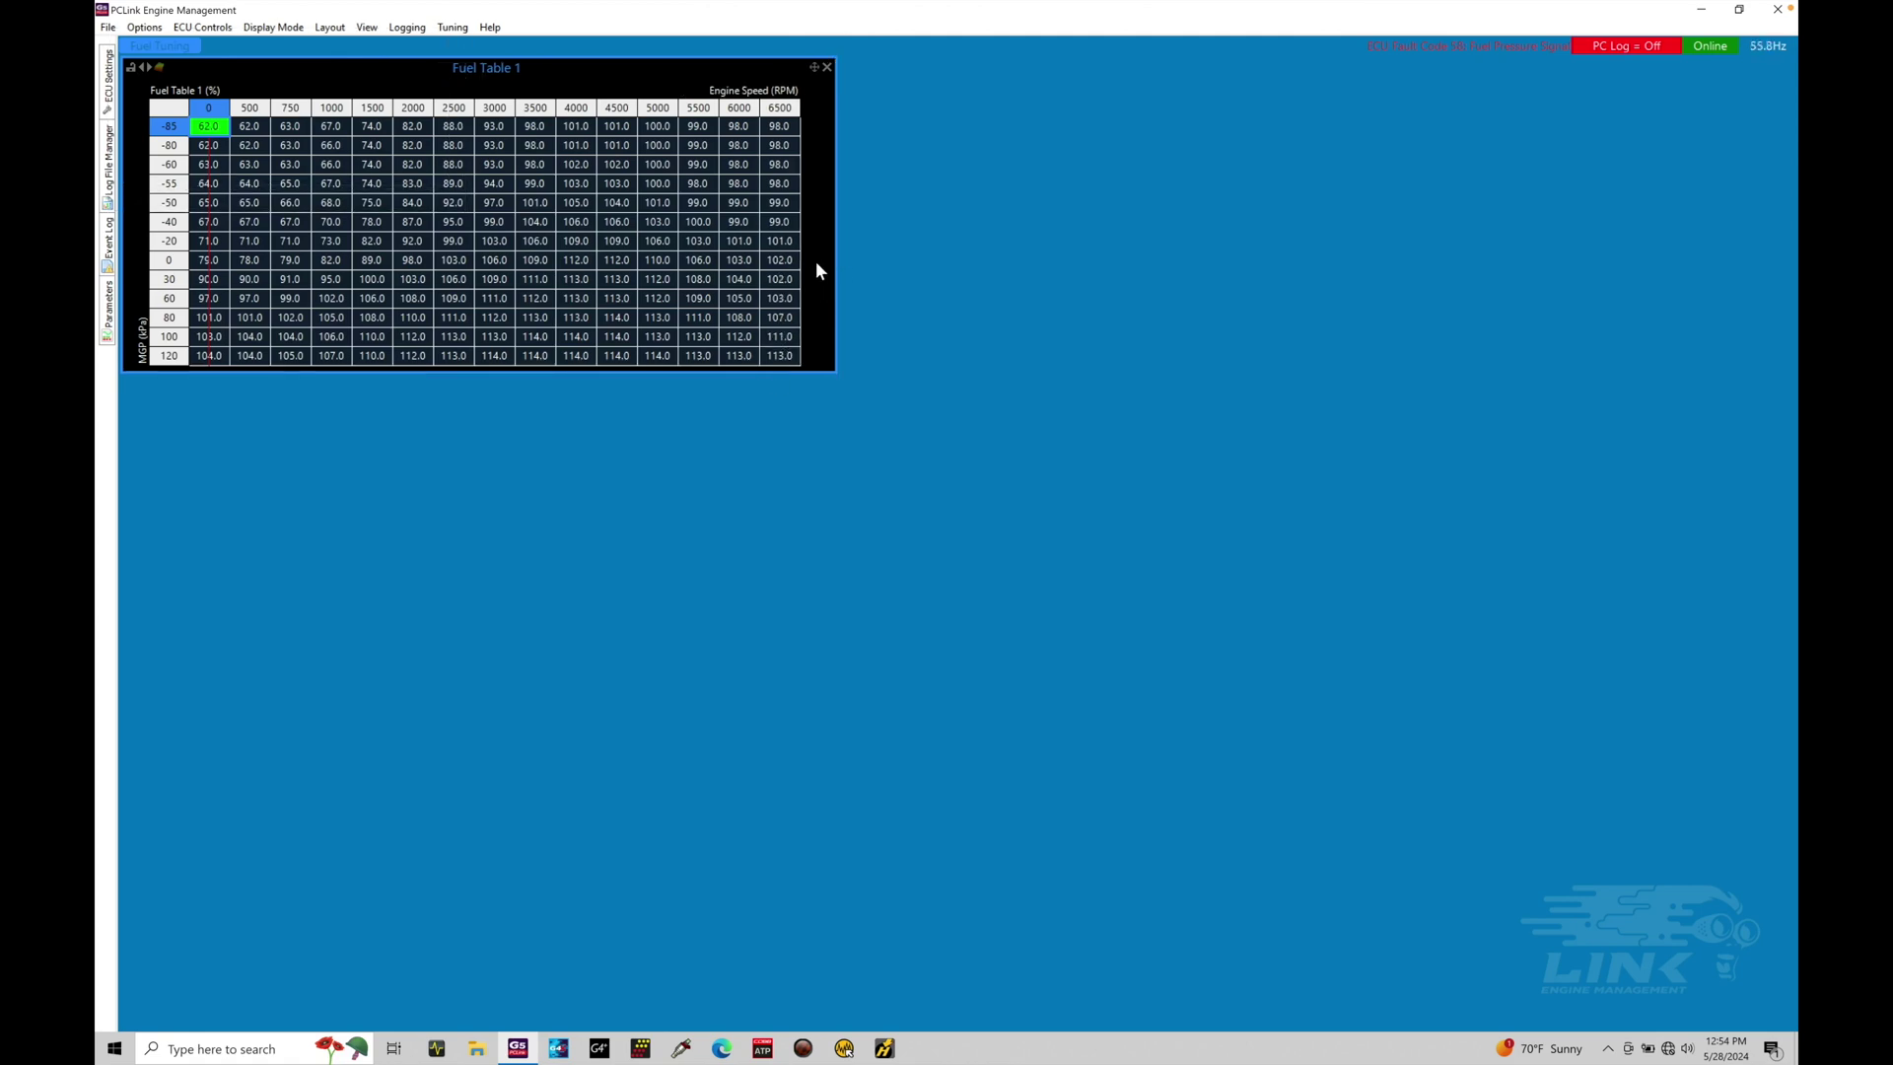
{"action": "left_click_drag", "start_coordinate": [836, 251], "coordinate": [808, 254]}
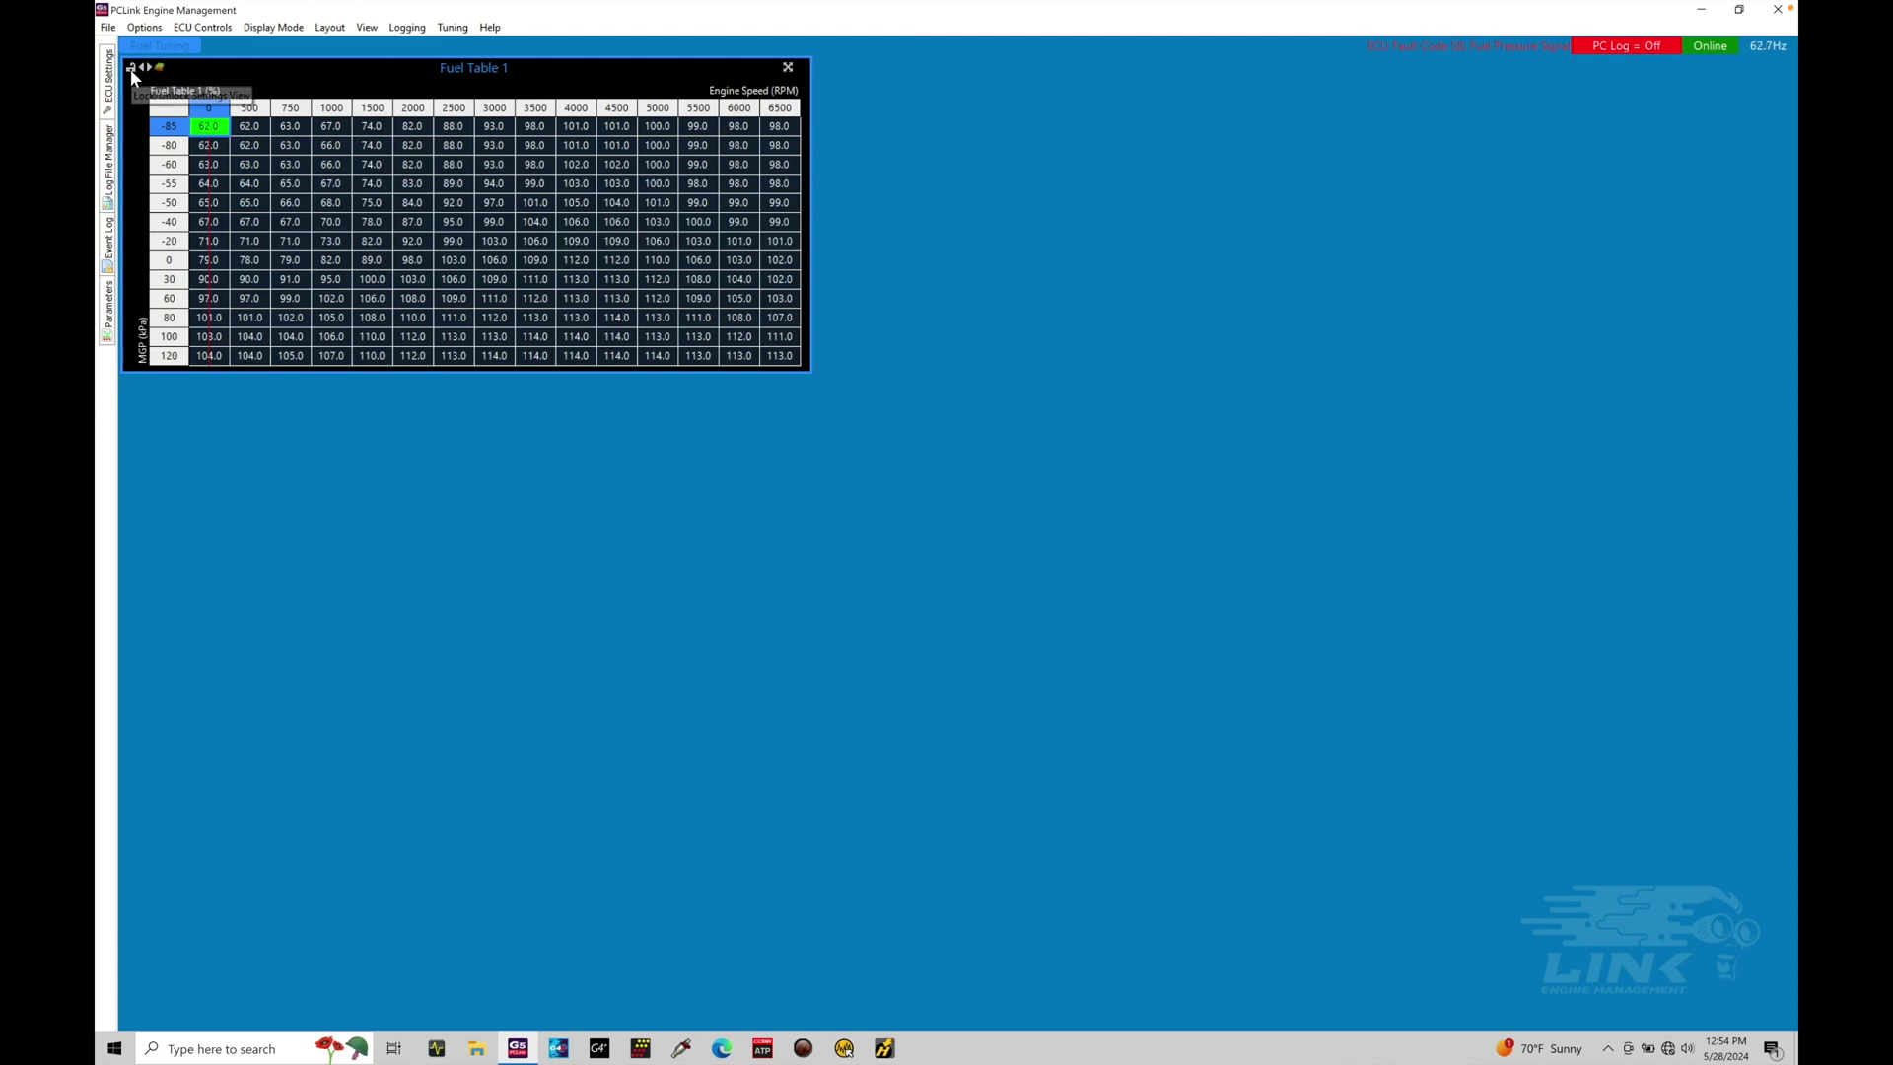
Step: Load the AFR/Lambda Target Table in the Fuel Table 1 window and switch back and forth between the two tables, ending on Fuel Table 1
{"action": "mouse_move", "coordinate": [115, 92]}
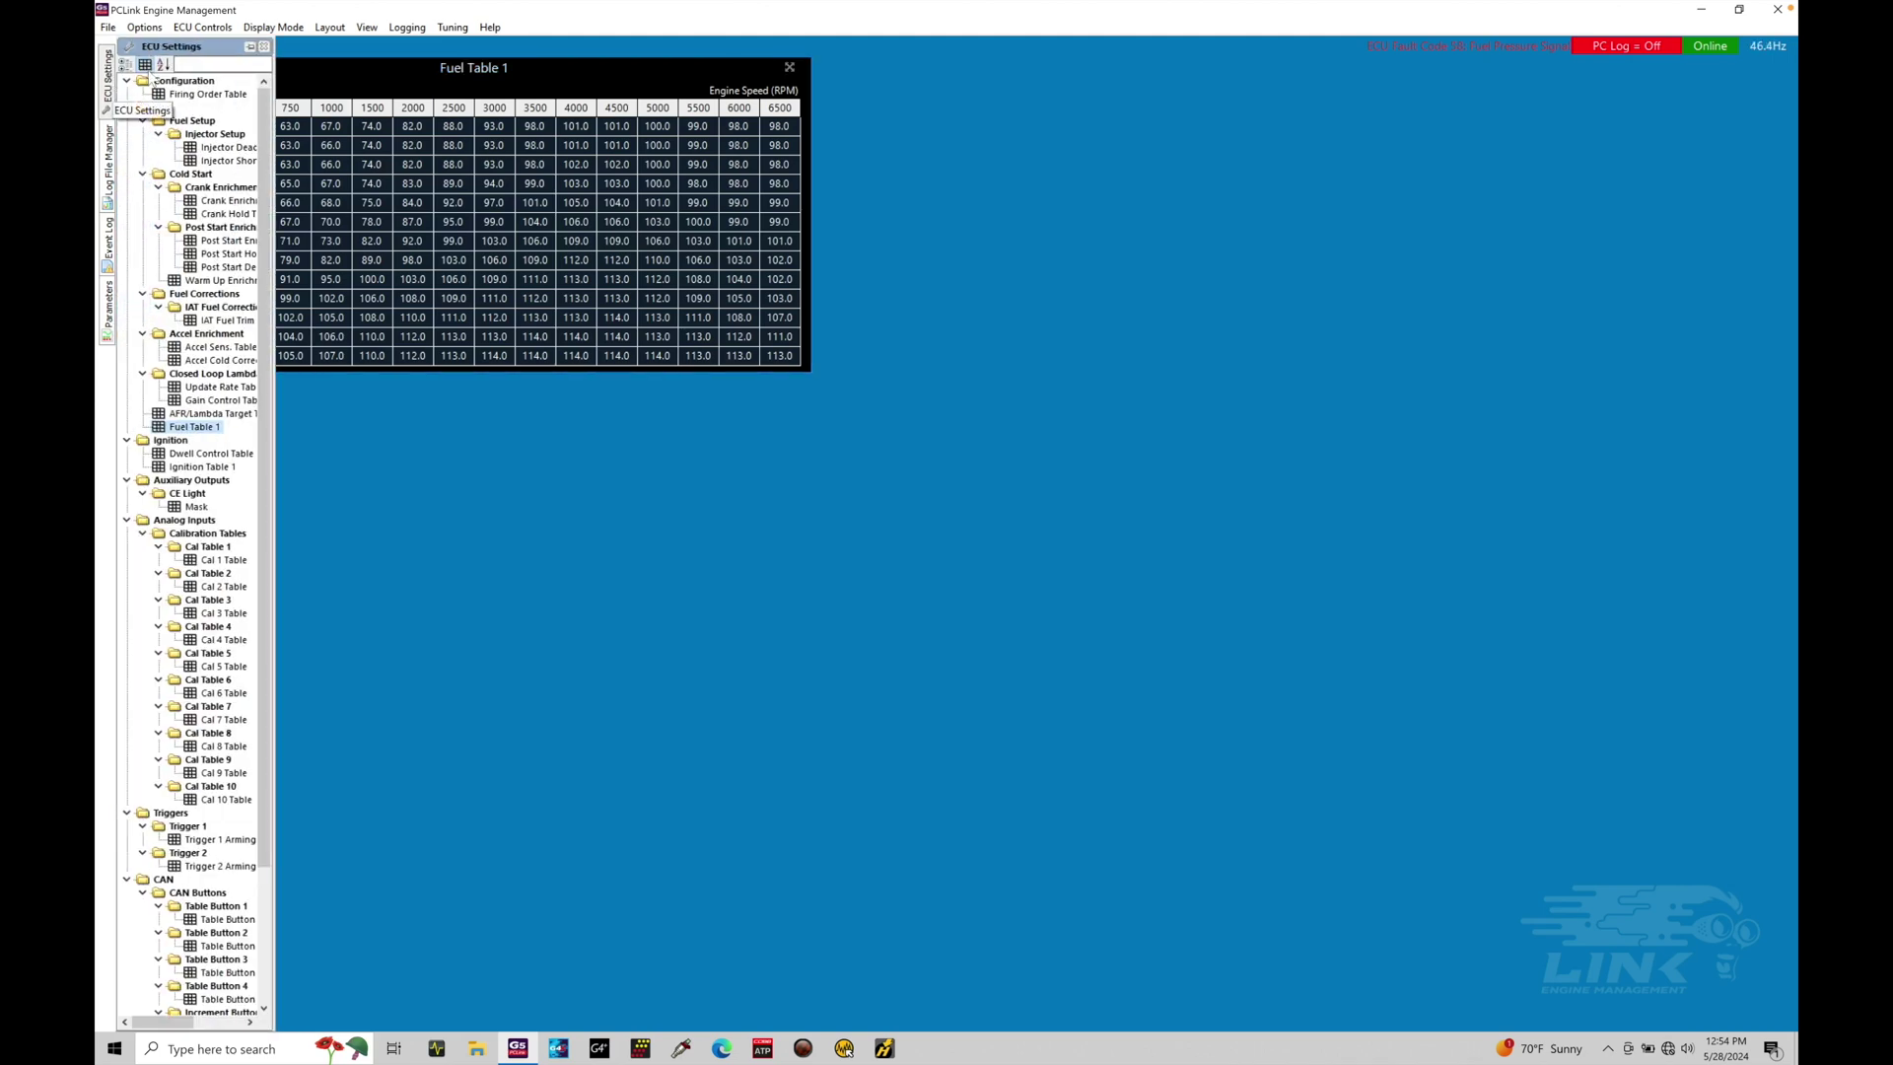
{"action": "double_click", "coordinate": [223, 413]}
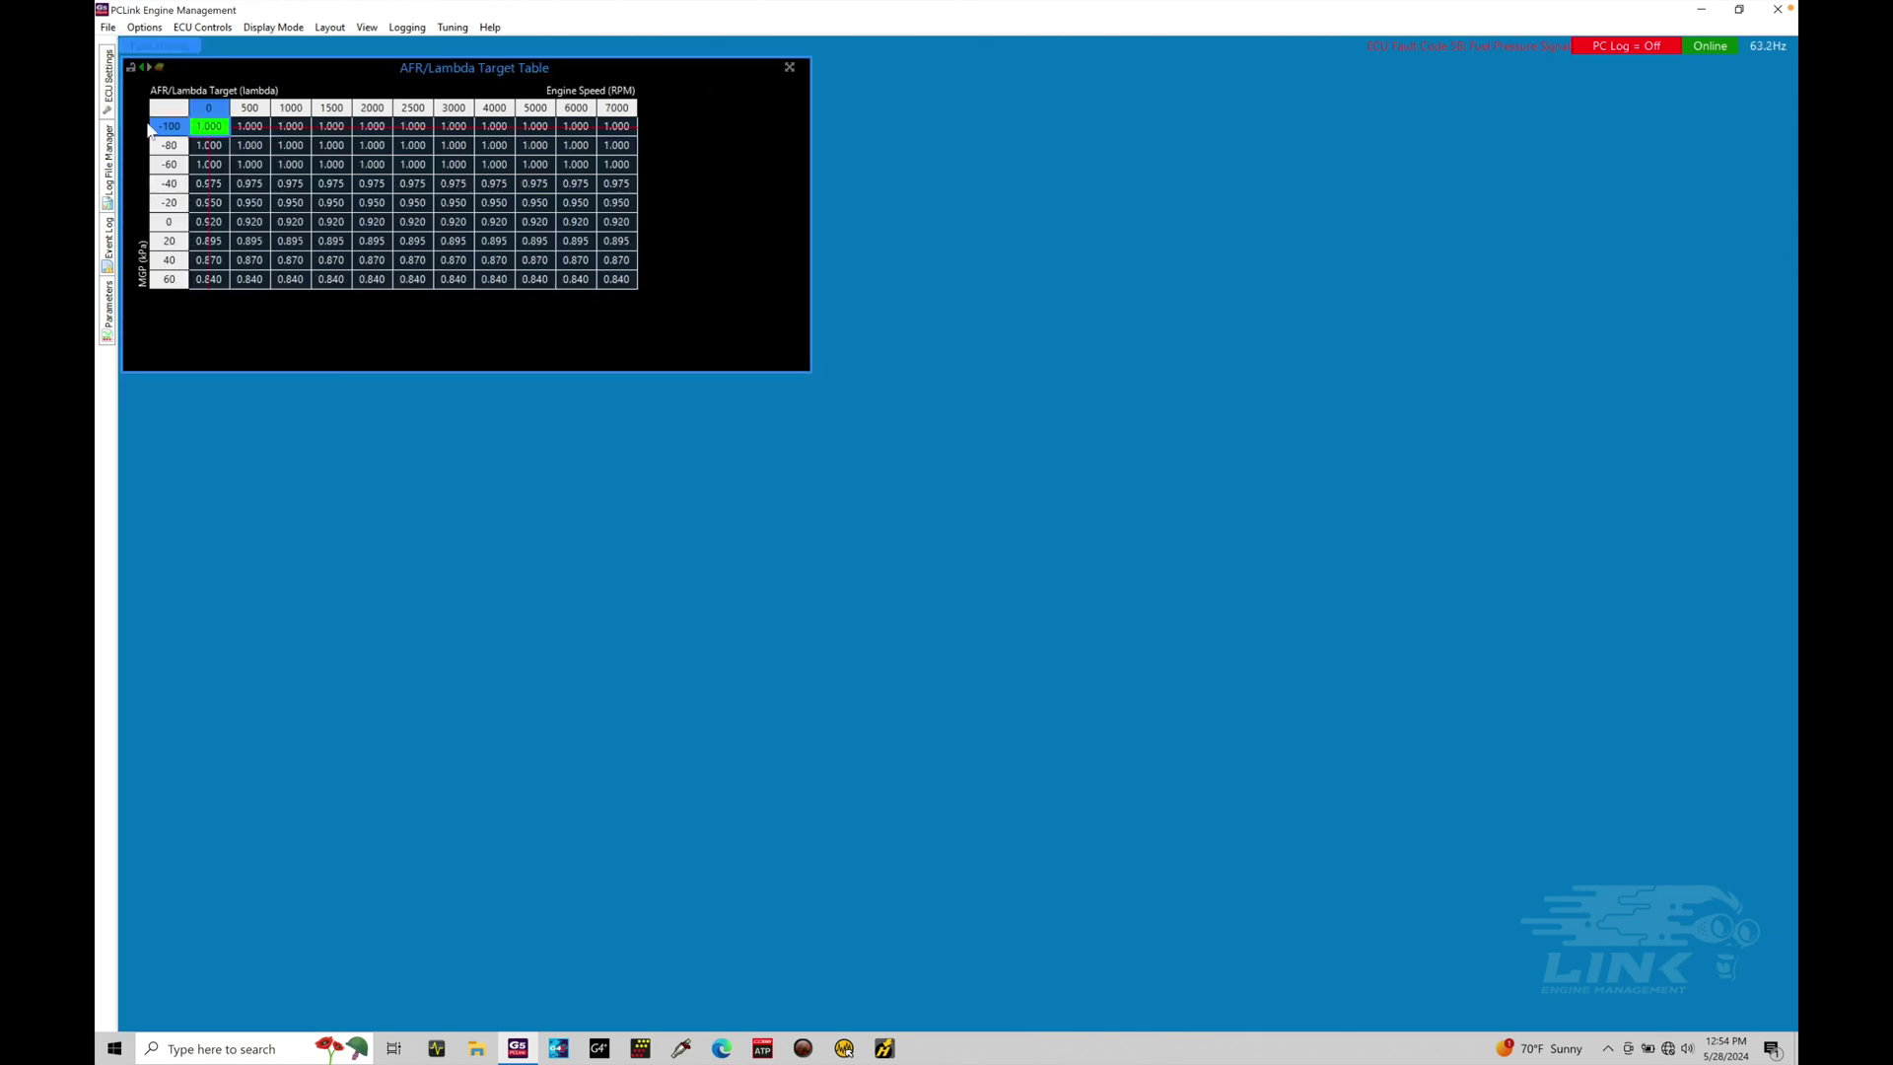
{"action": "left_click", "coordinate": [143, 68]}
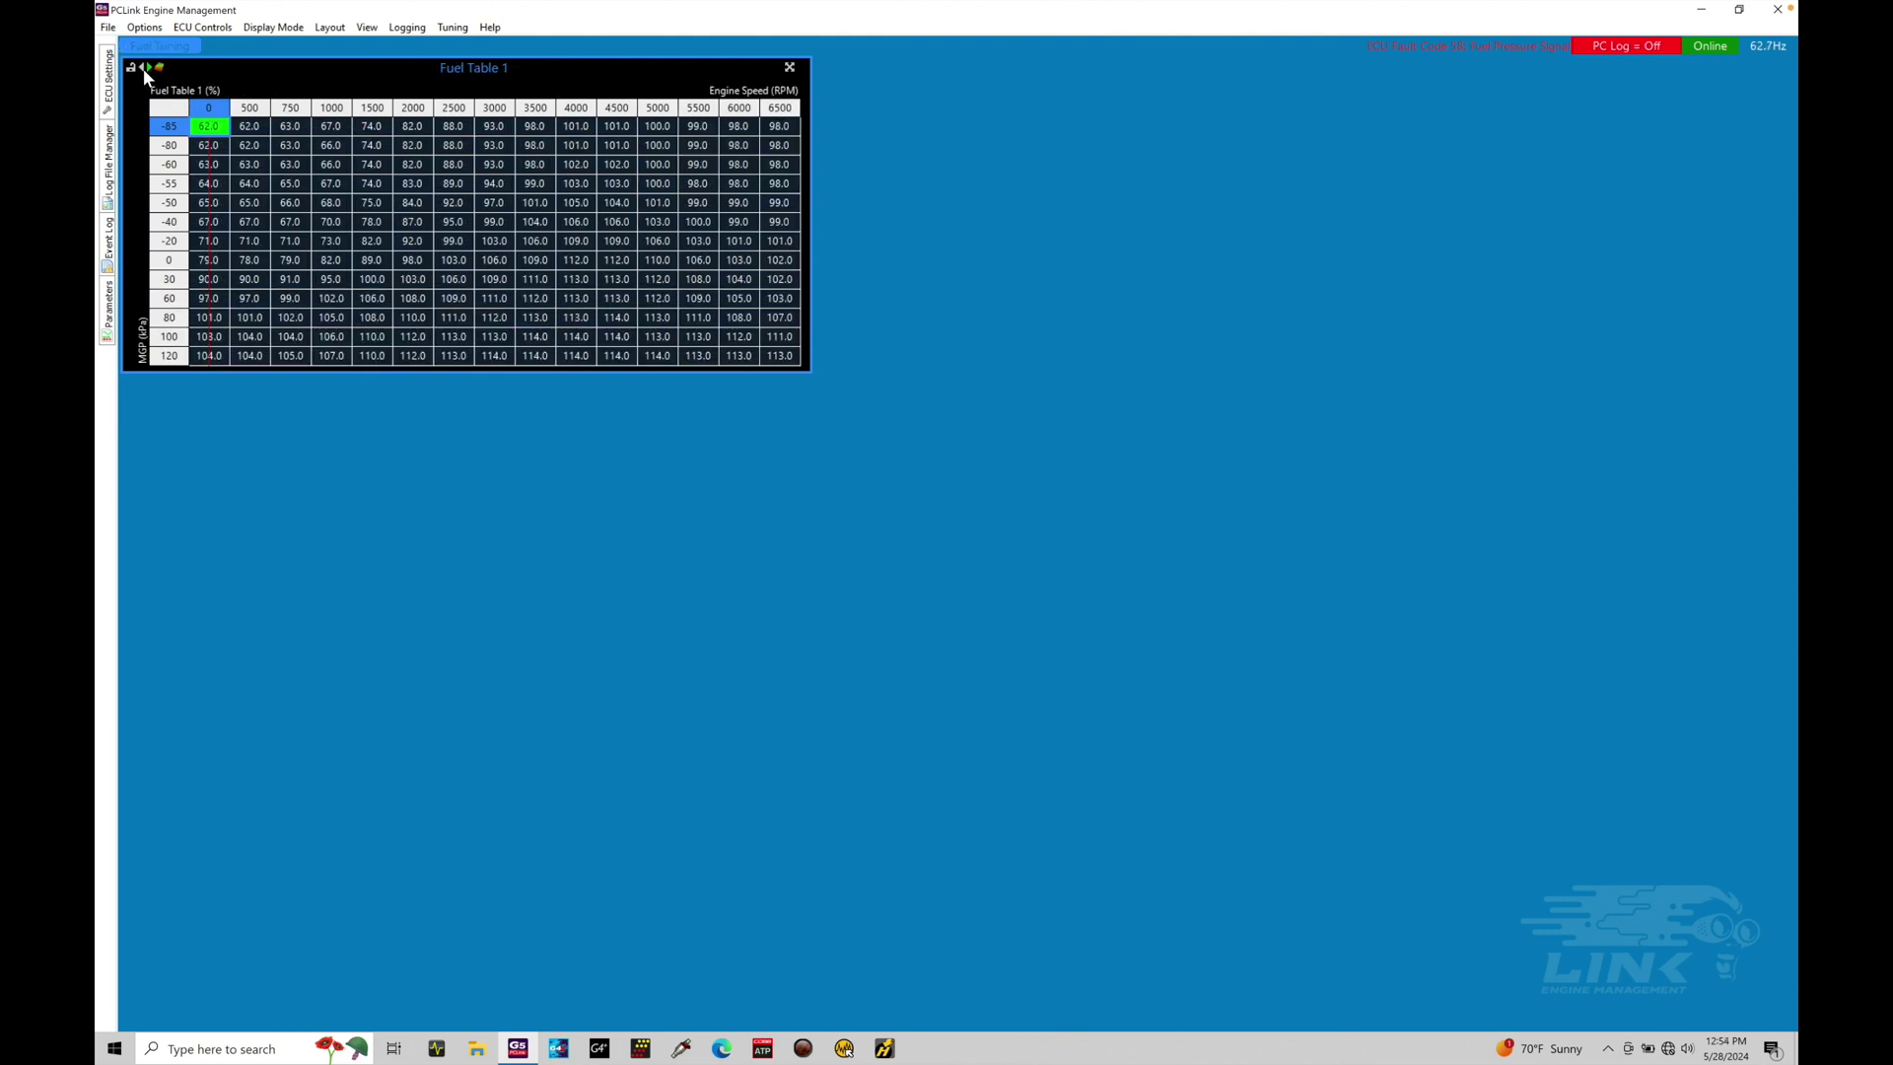
{"action": "left_click", "coordinate": [150, 68]}
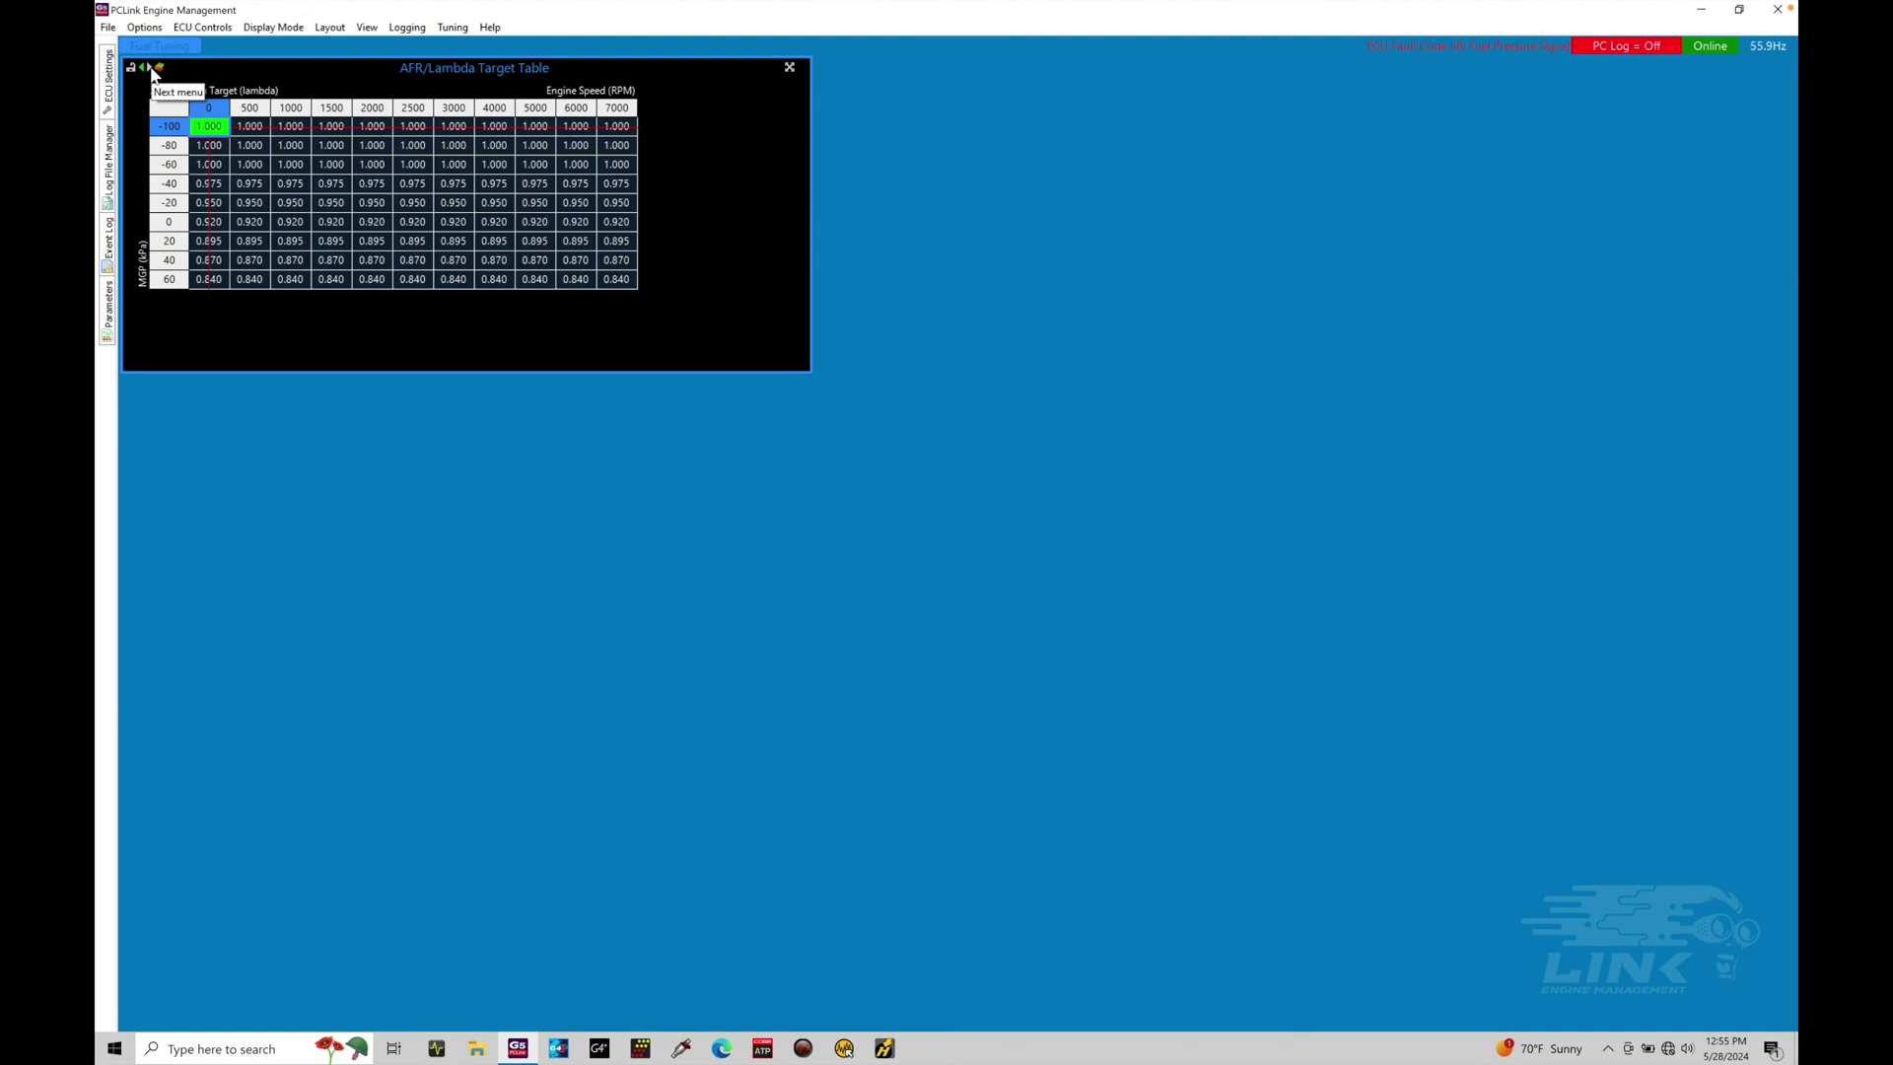
{"action": "left_click", "coordinate": [142, 68]}
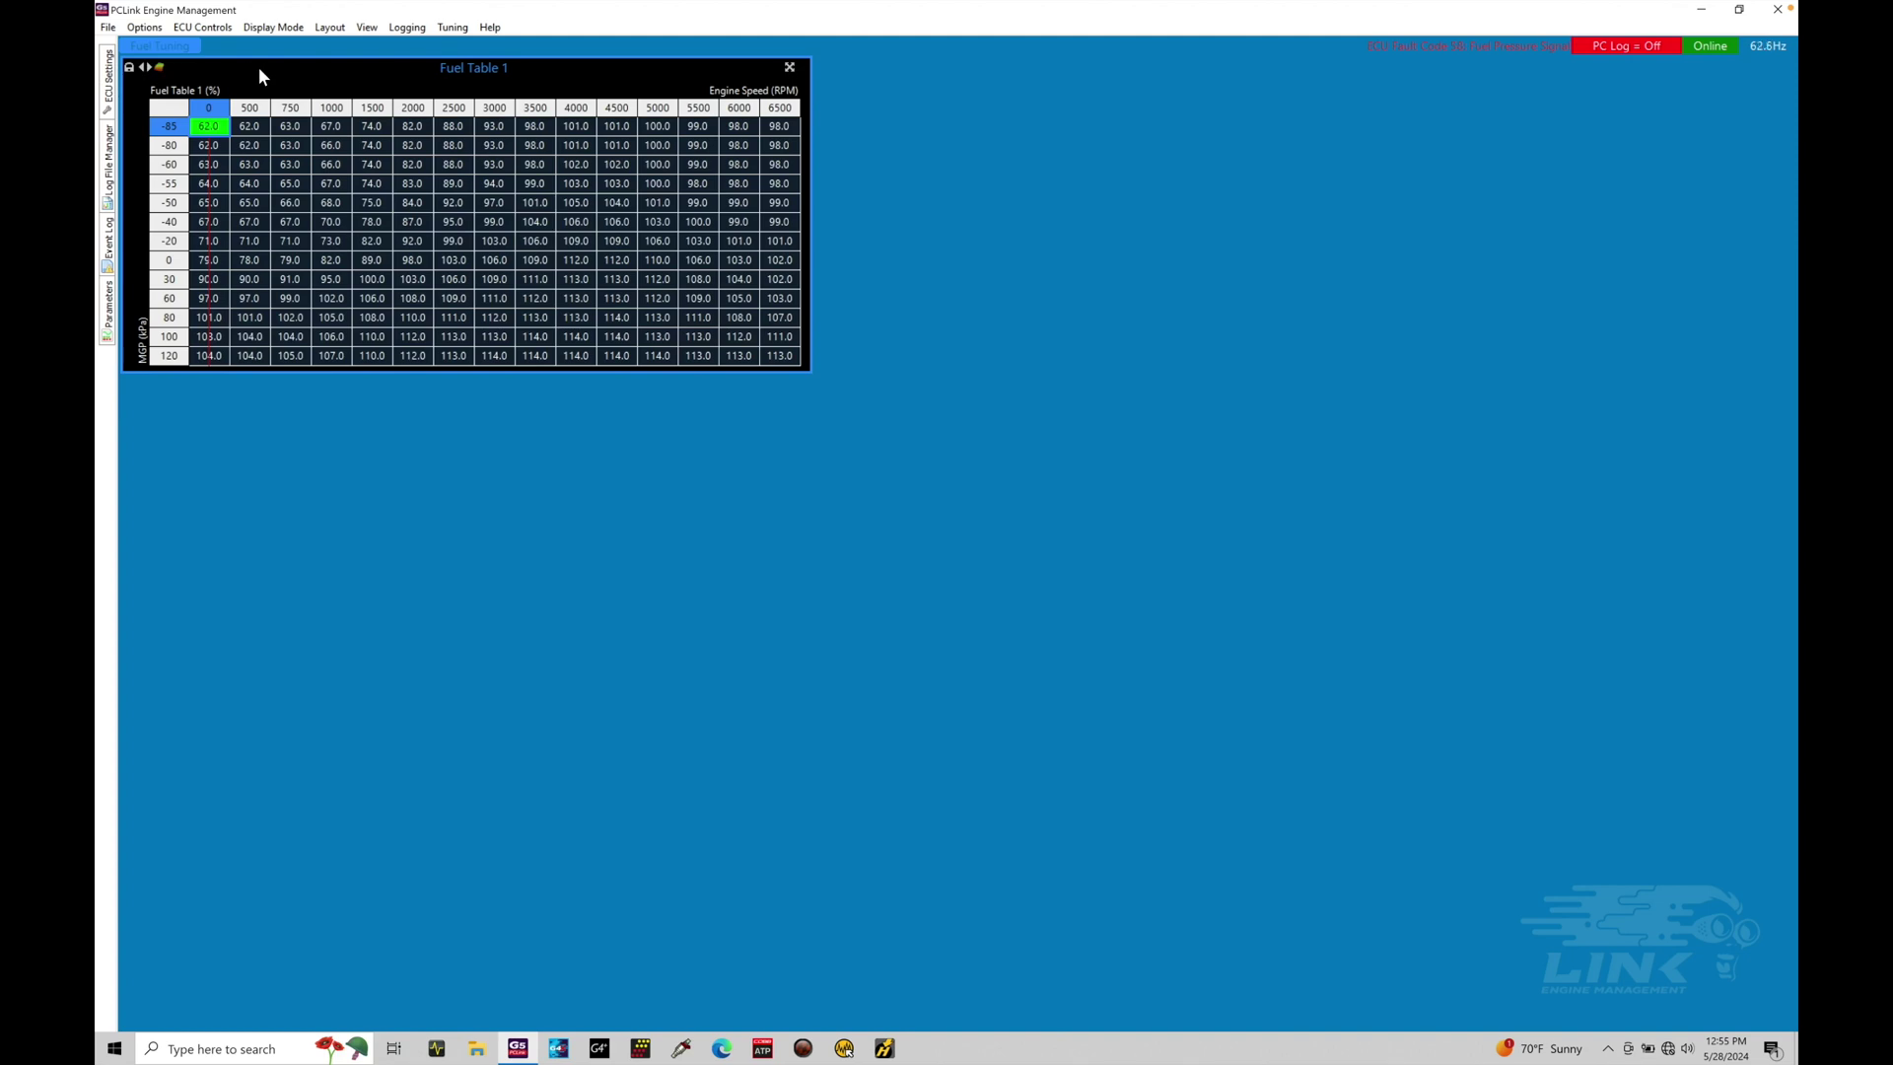
Step: Preview Fuel Table 1 as a 3D surface and with colour shading, returning it to the plain grid
{"action": "left_click", "coordinate": [159, 67]}
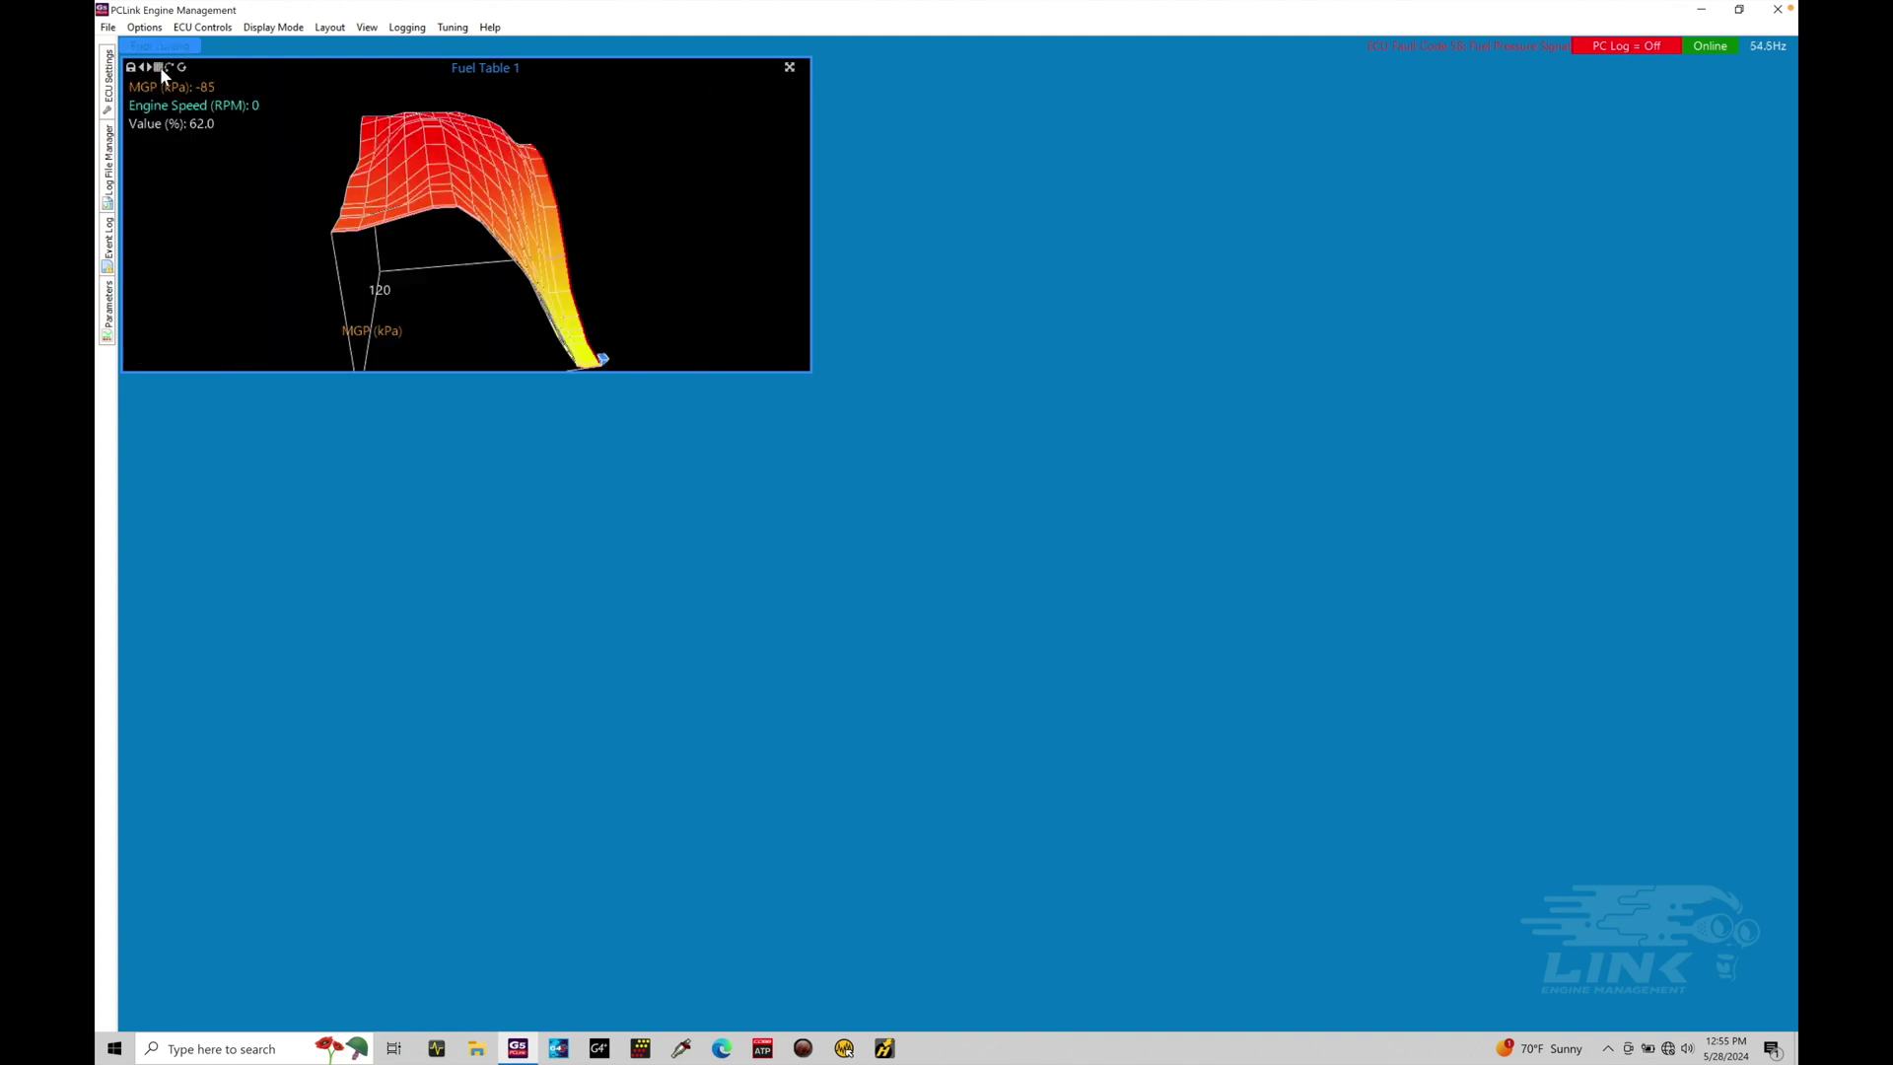
{"action": "left_click", "coordinate": [160, 67]}
{"action": "left_click", "coordinate": [160, 67]}
{"action": "left_click", "coordinate": [160, 67]}
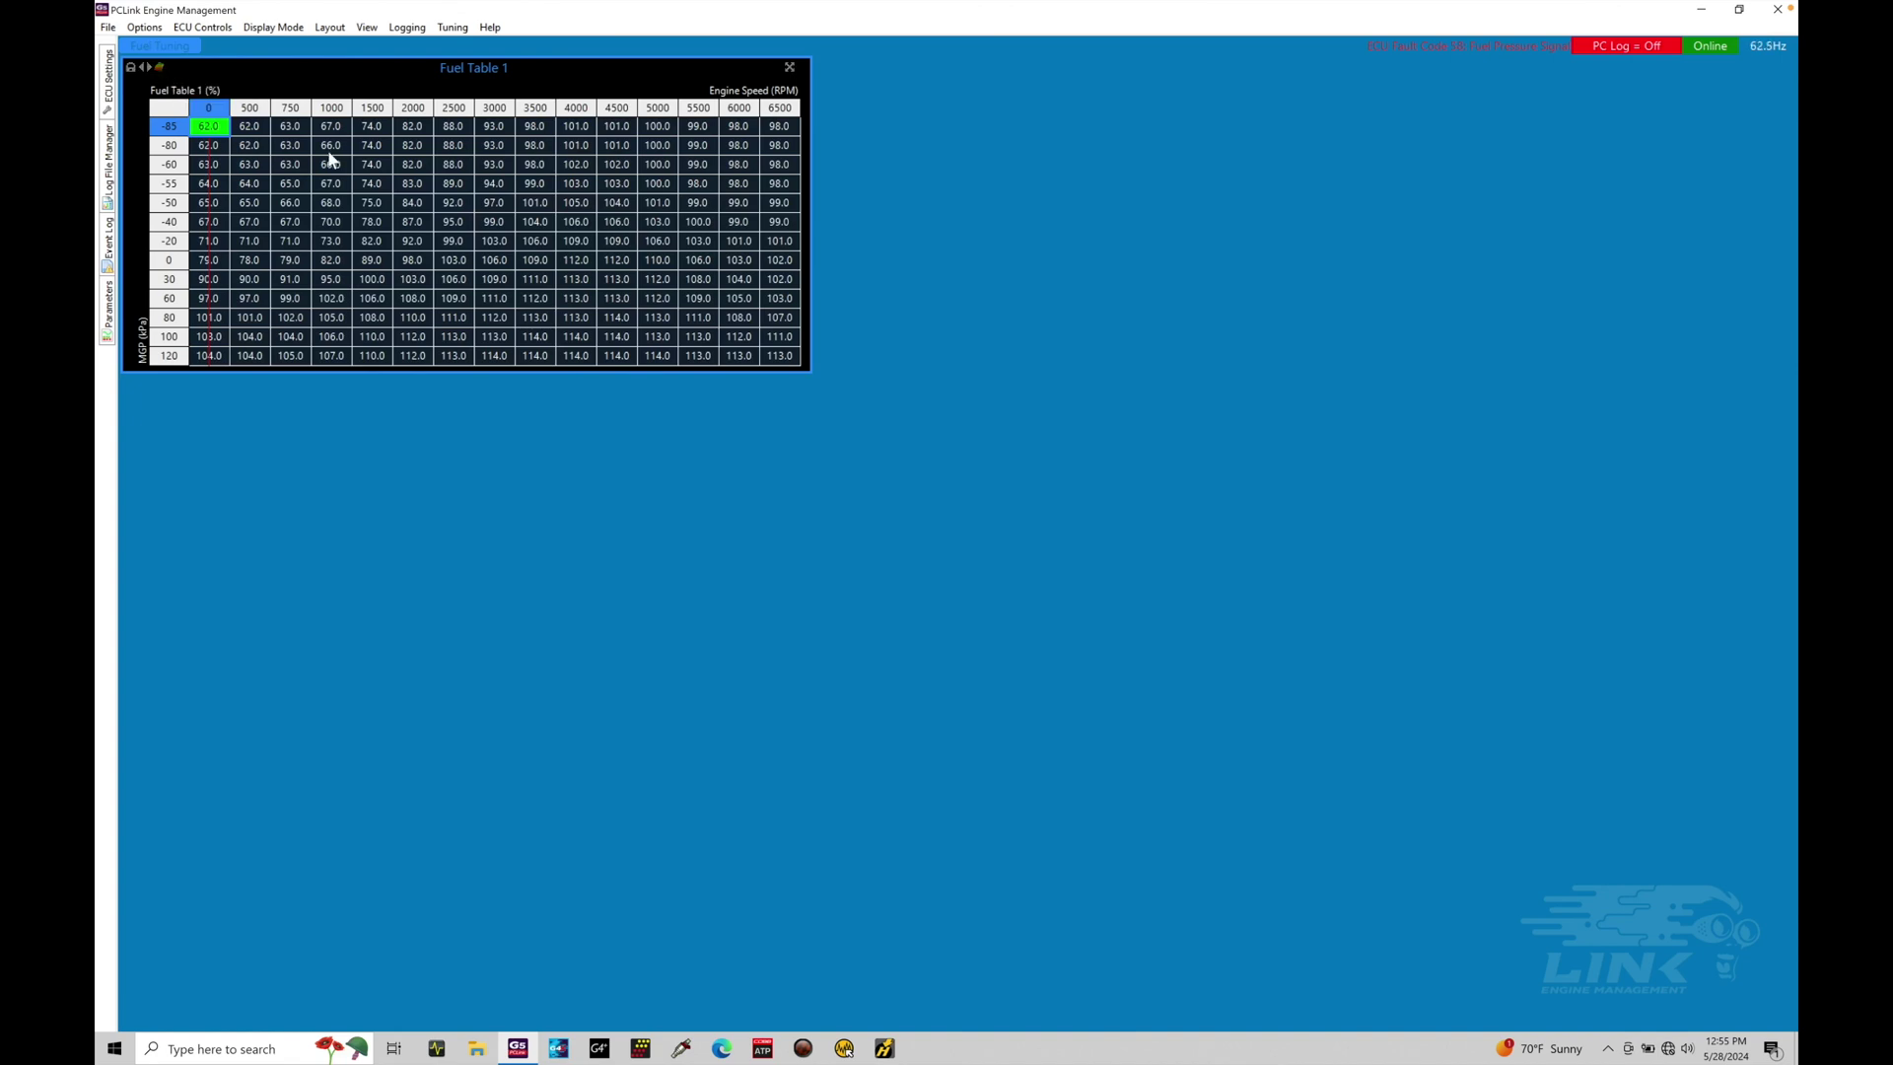
{"action": "left_click", "coordinate": [395, 202]}
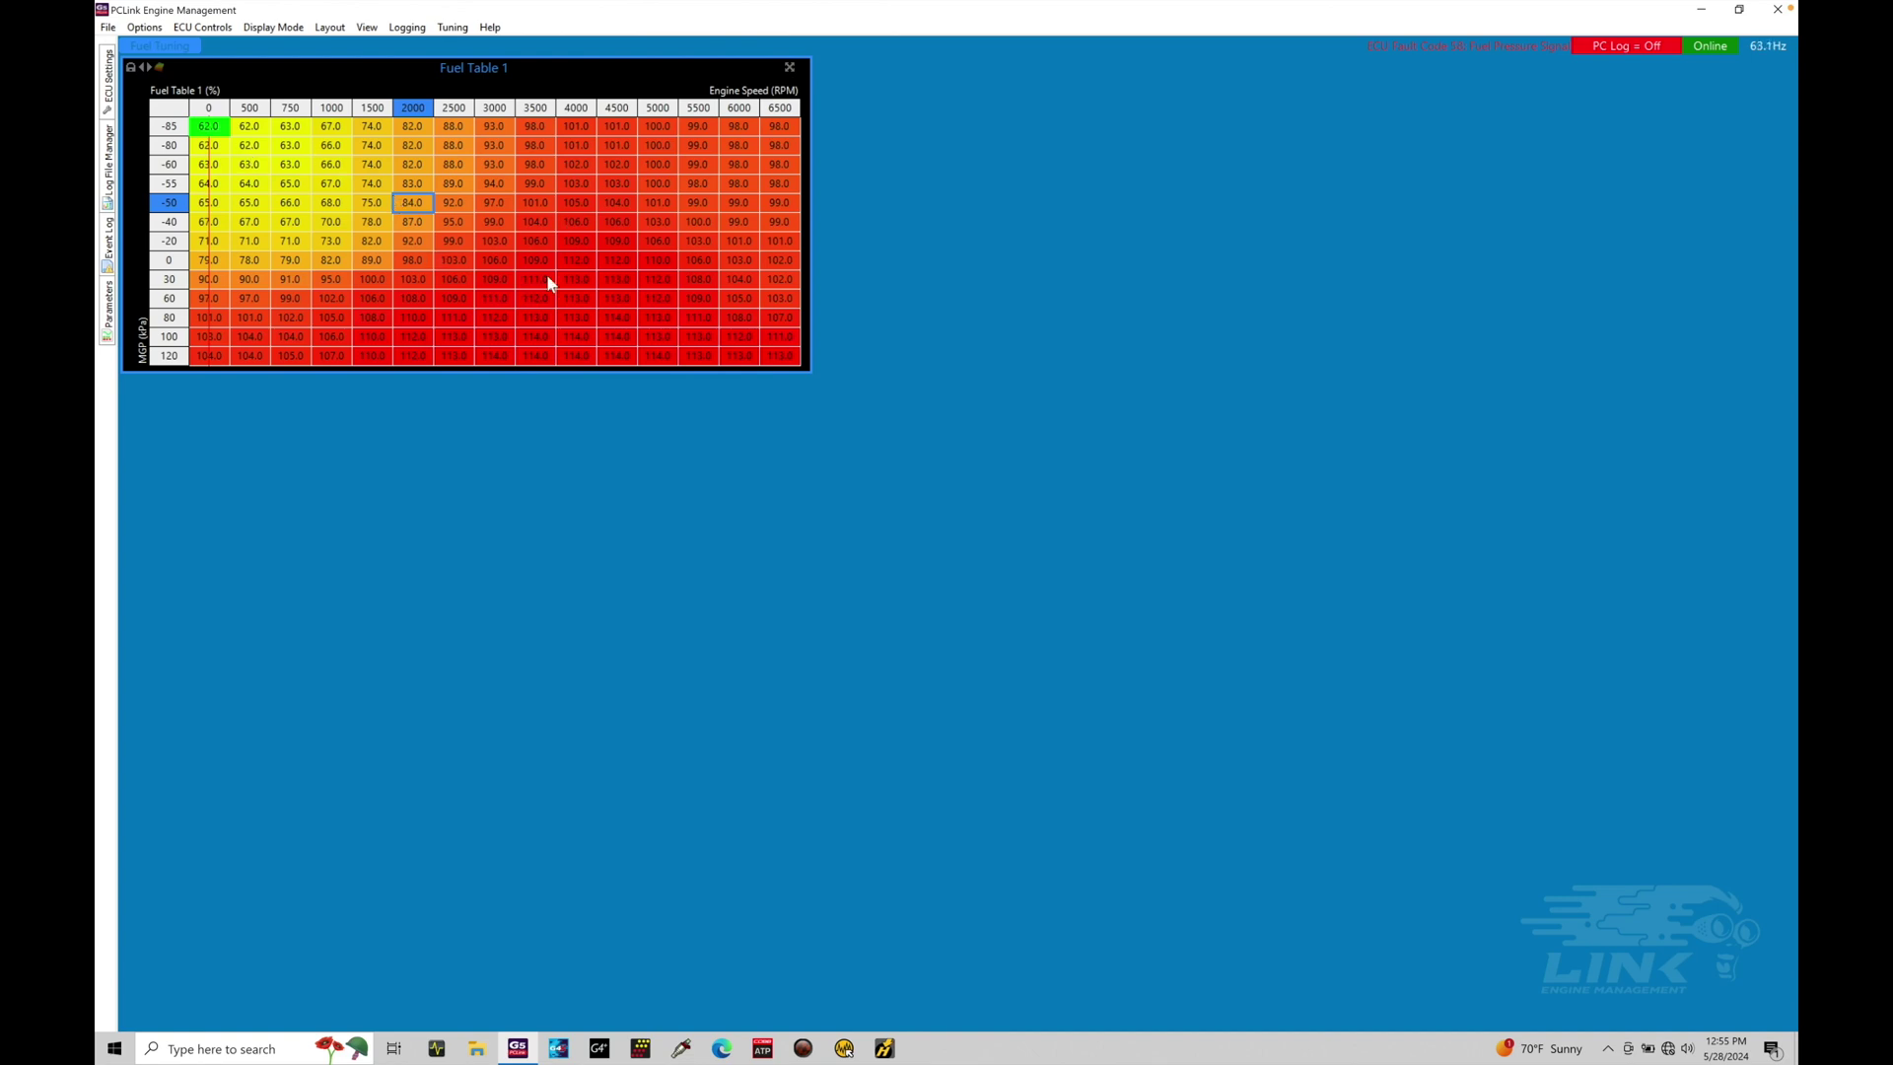
{"action": "key", "text": "c"}
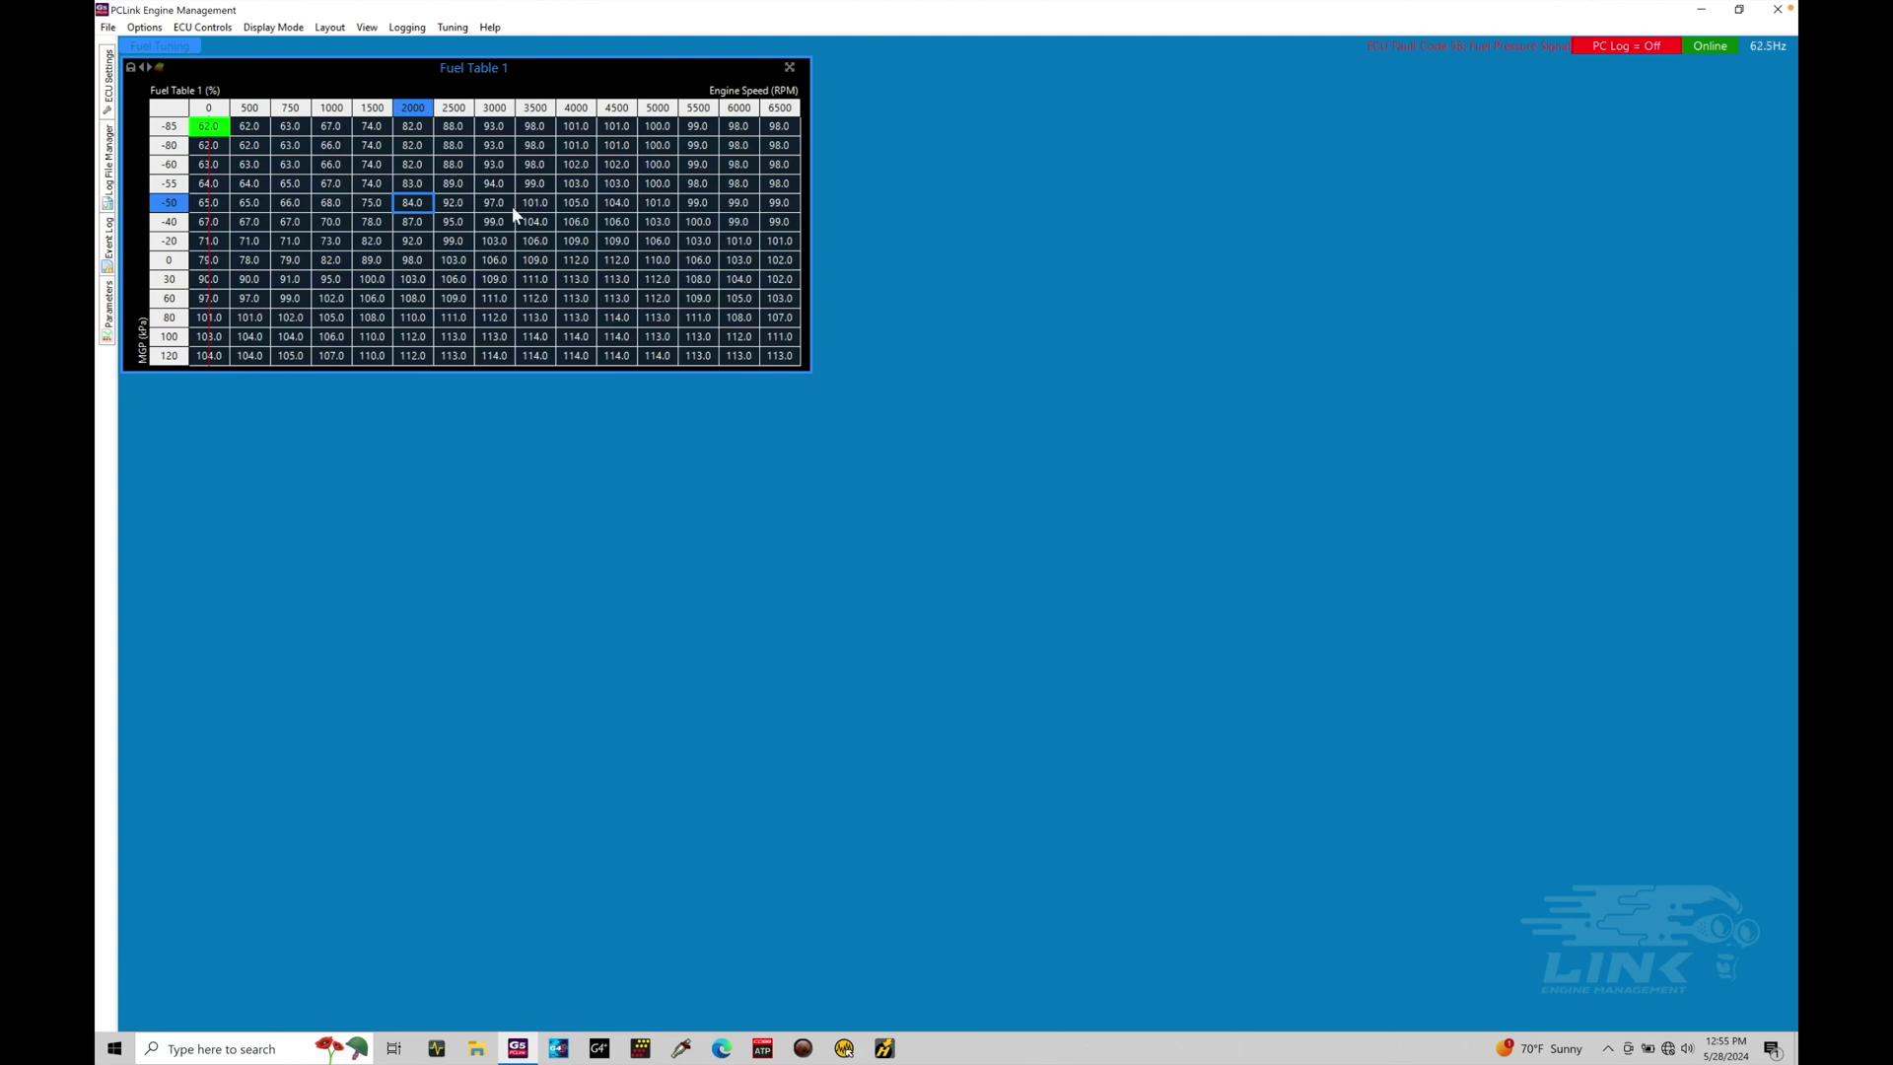
Step: Check the value-entry operators for Fuel Table 1's 60 kPa, 3000 RPM cell without changing it, and turn on the table's colour shading
{"action": "left_click", "coordinate": [480, 296]}
{"action": "key", "text": "Return"}
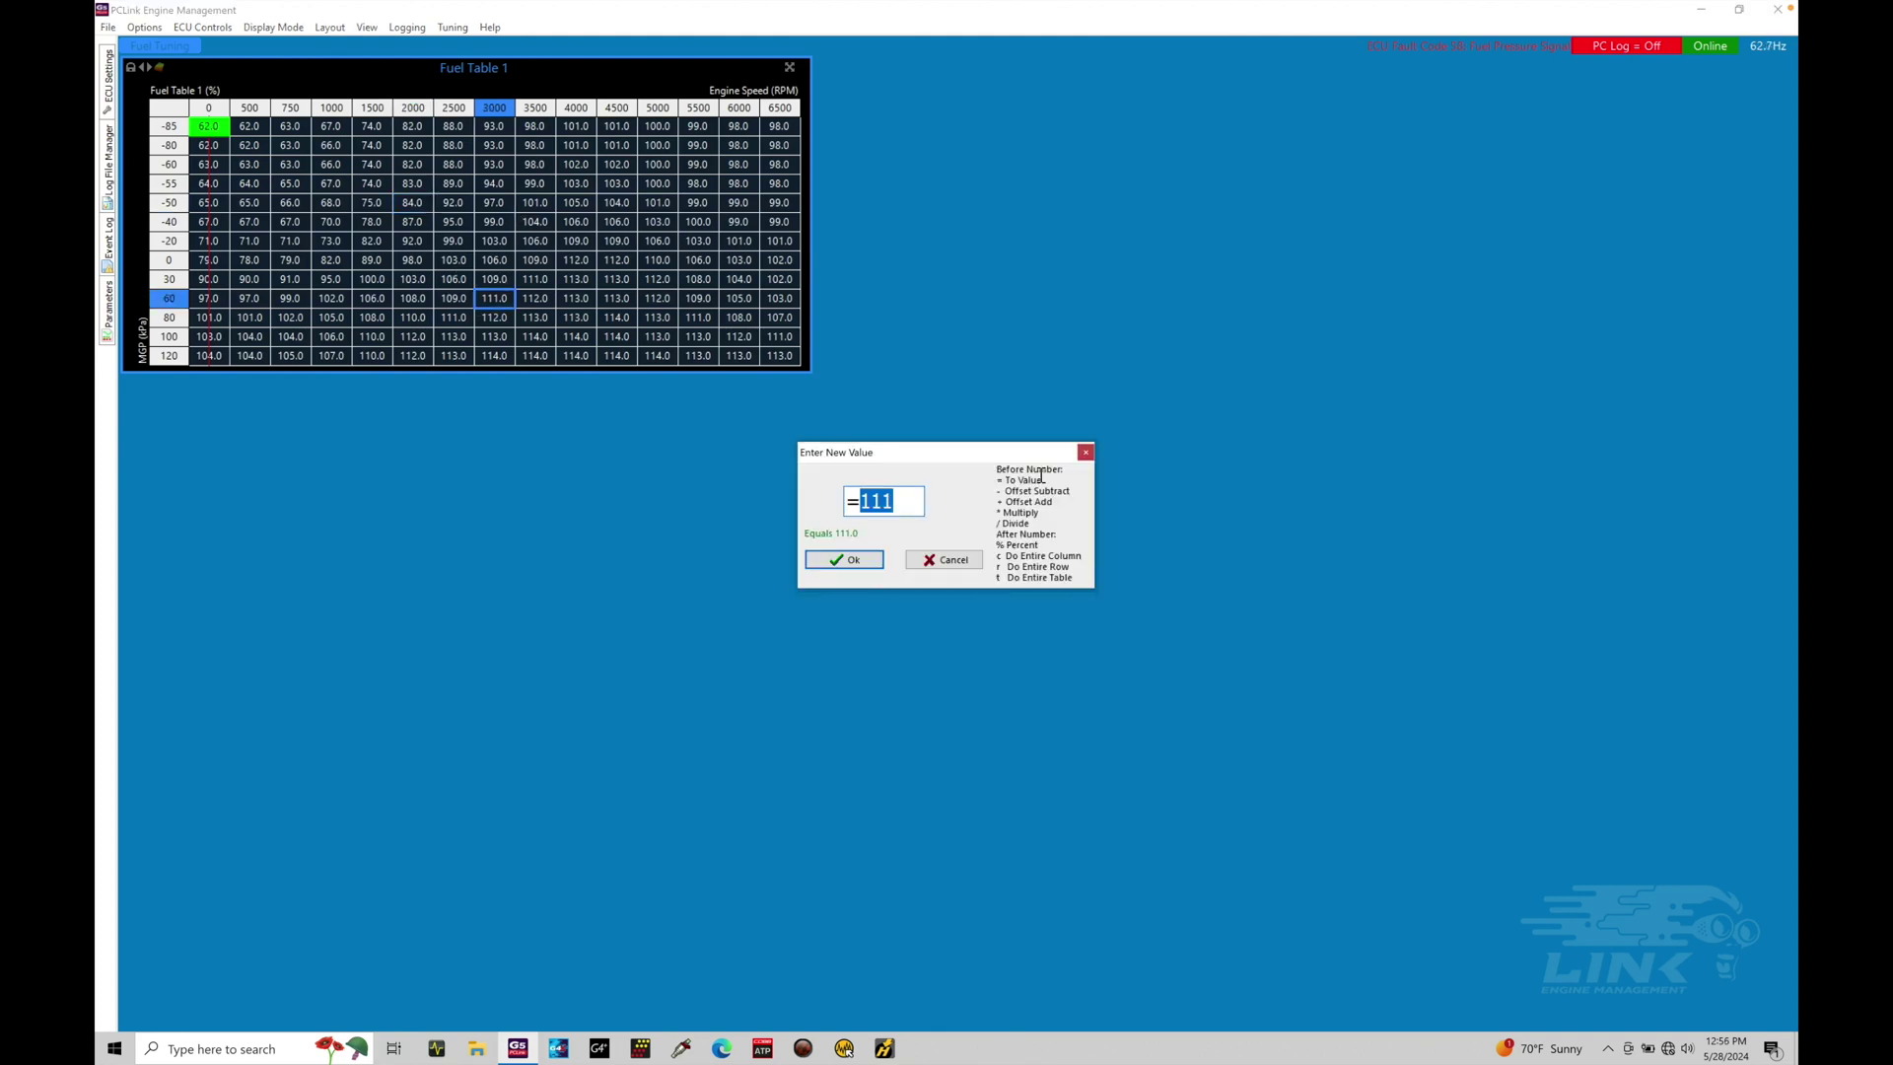
{"action": "left_click", "coordinate": [967, 566]}
{"action": "left_click", "coordinate": [530, 233]}
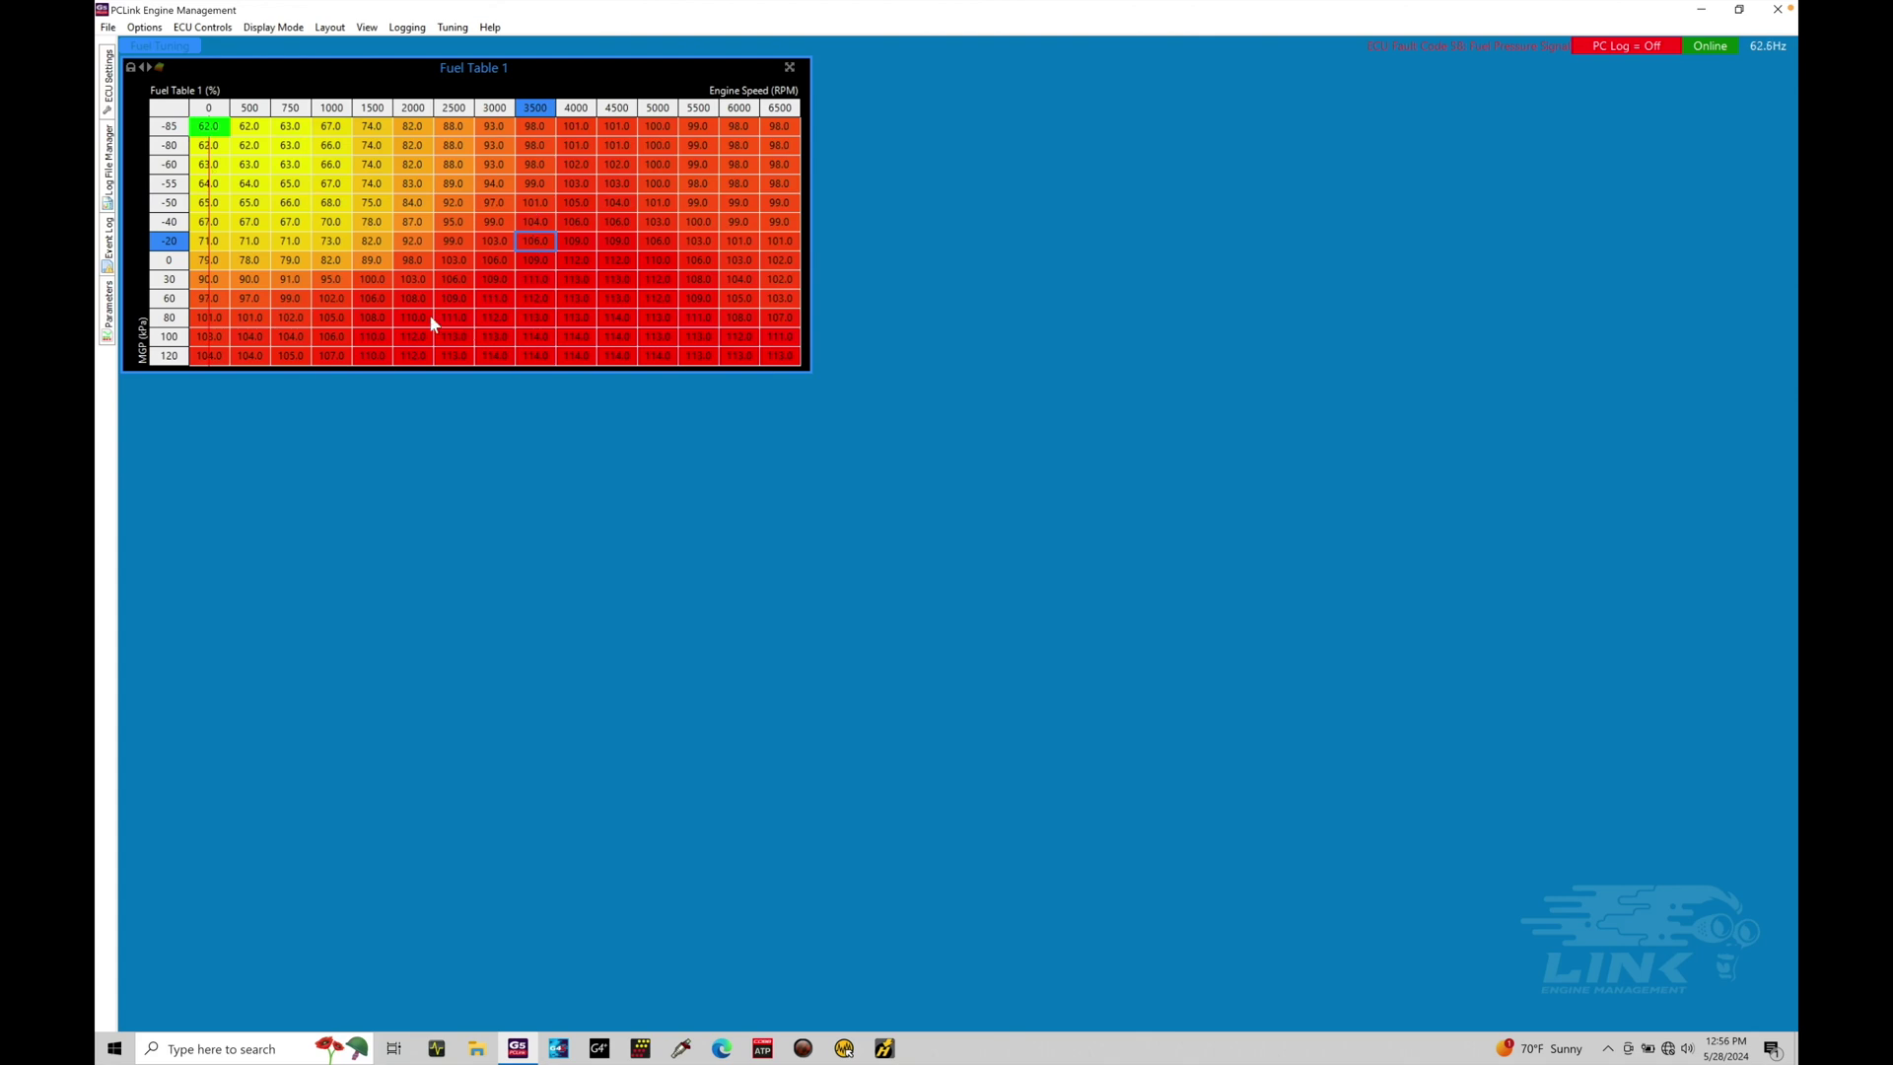
Step: Add the AFR/Lambda Target Table beside Fuel Table 1, show all its columns, match Fuel Table 1's height and turn on colour shading
{"action": "left_click", "coordinate": [108, 98]}
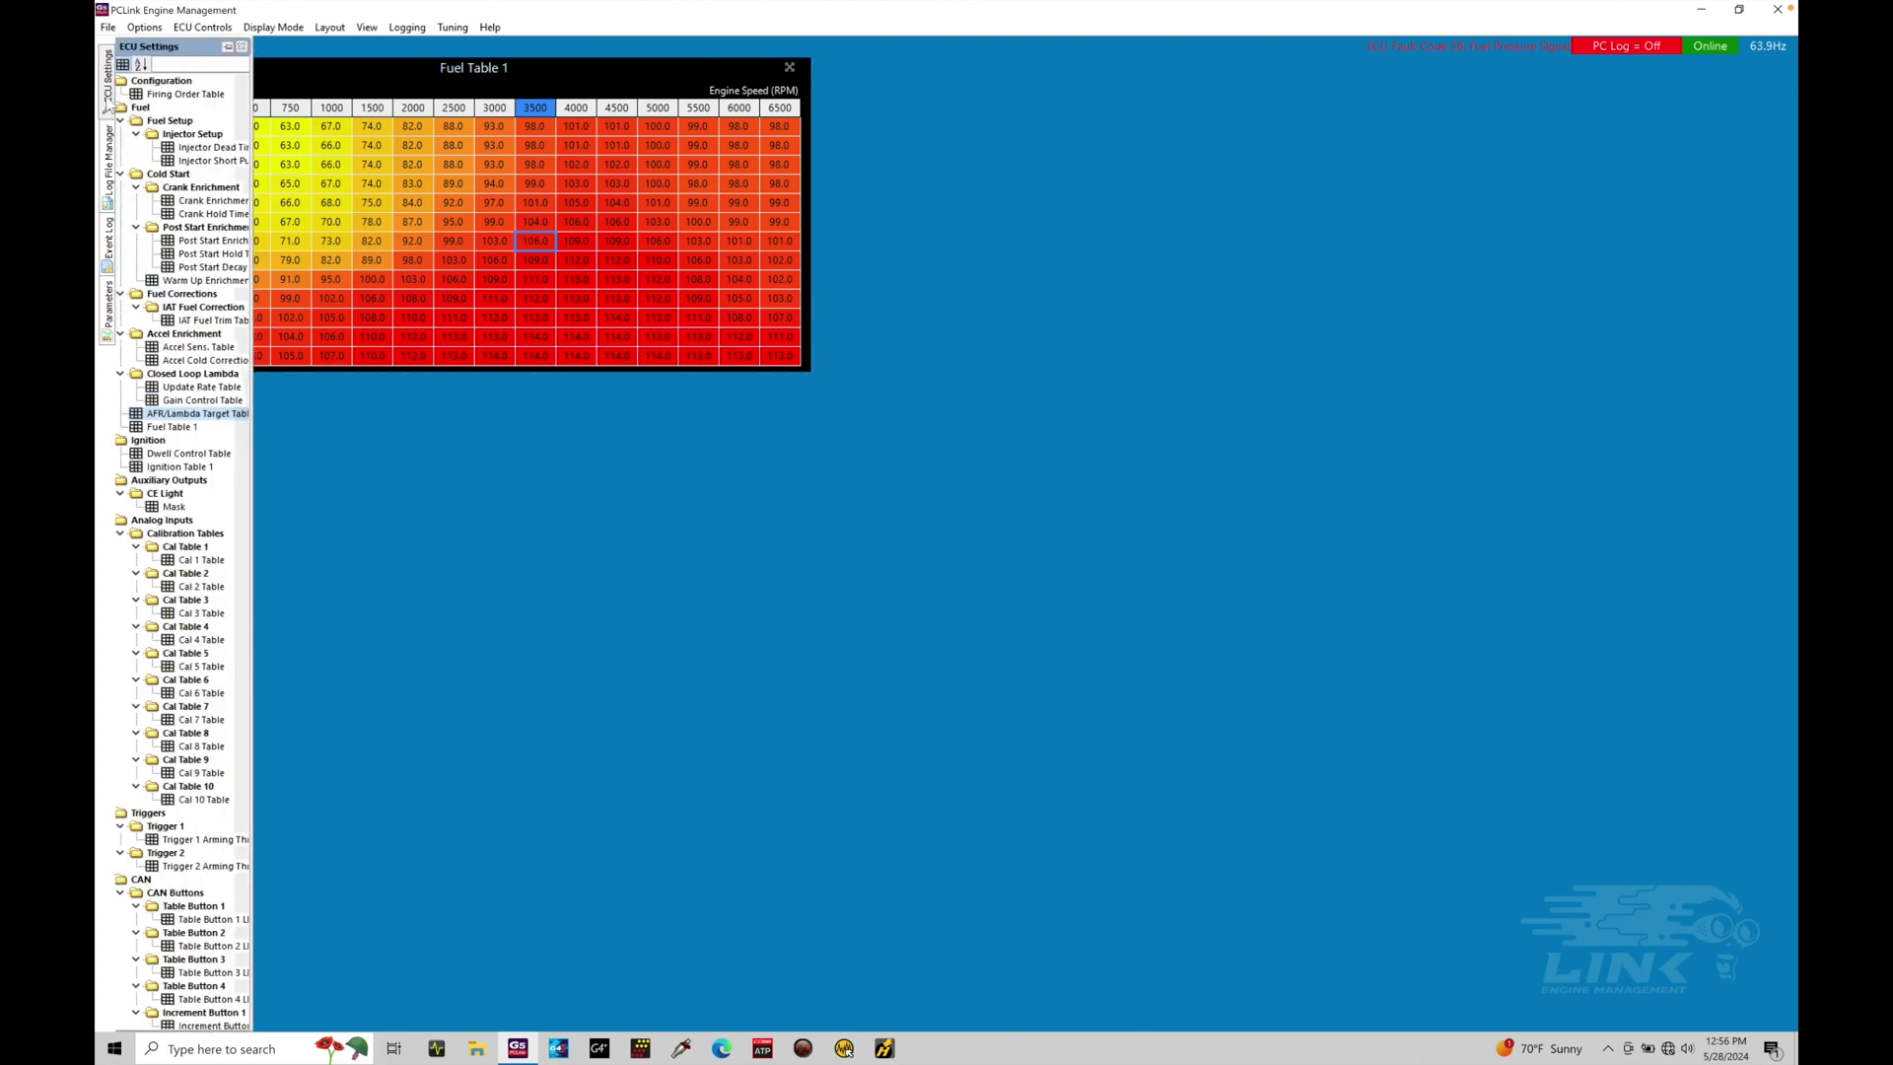
{"action": "double_click", "coordinate": [212, 415]}
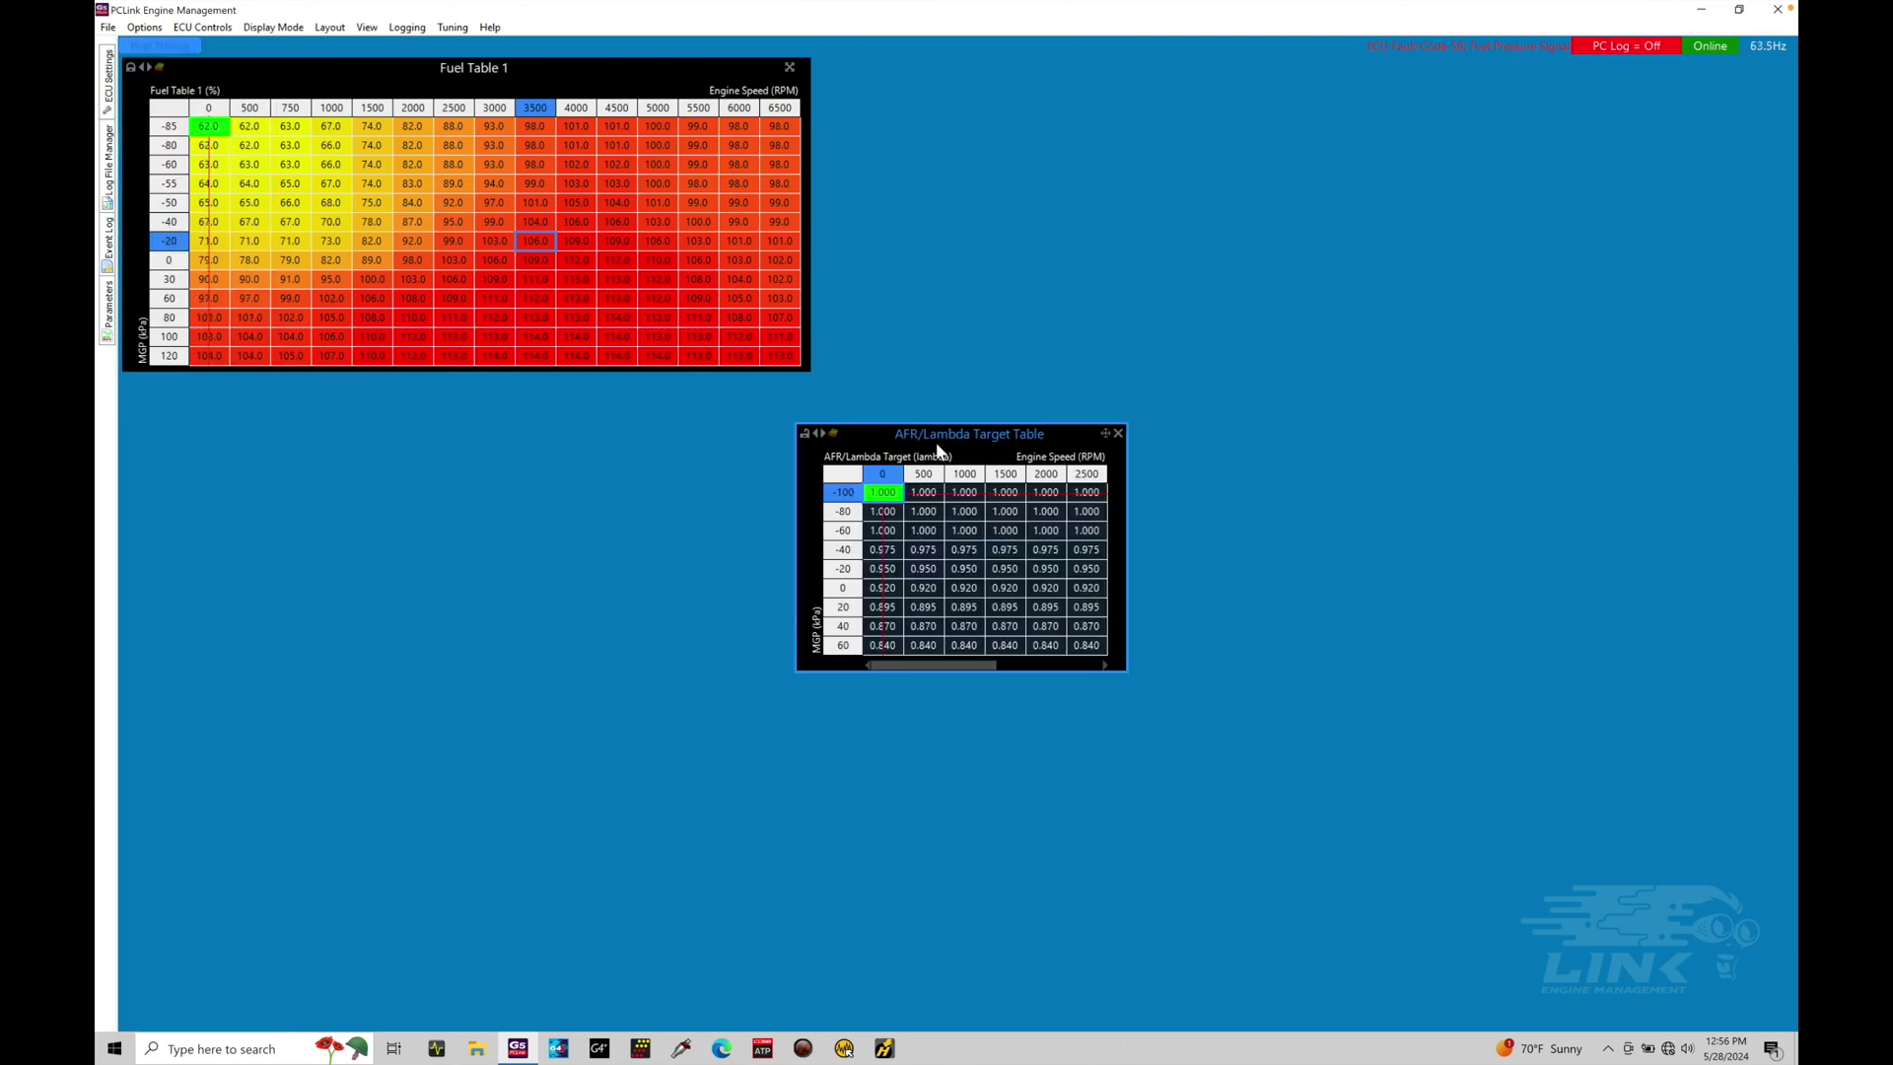
{"action": "left_click_drag", "start_coordinate": [962, 438], "coordinate": [974, 71]}
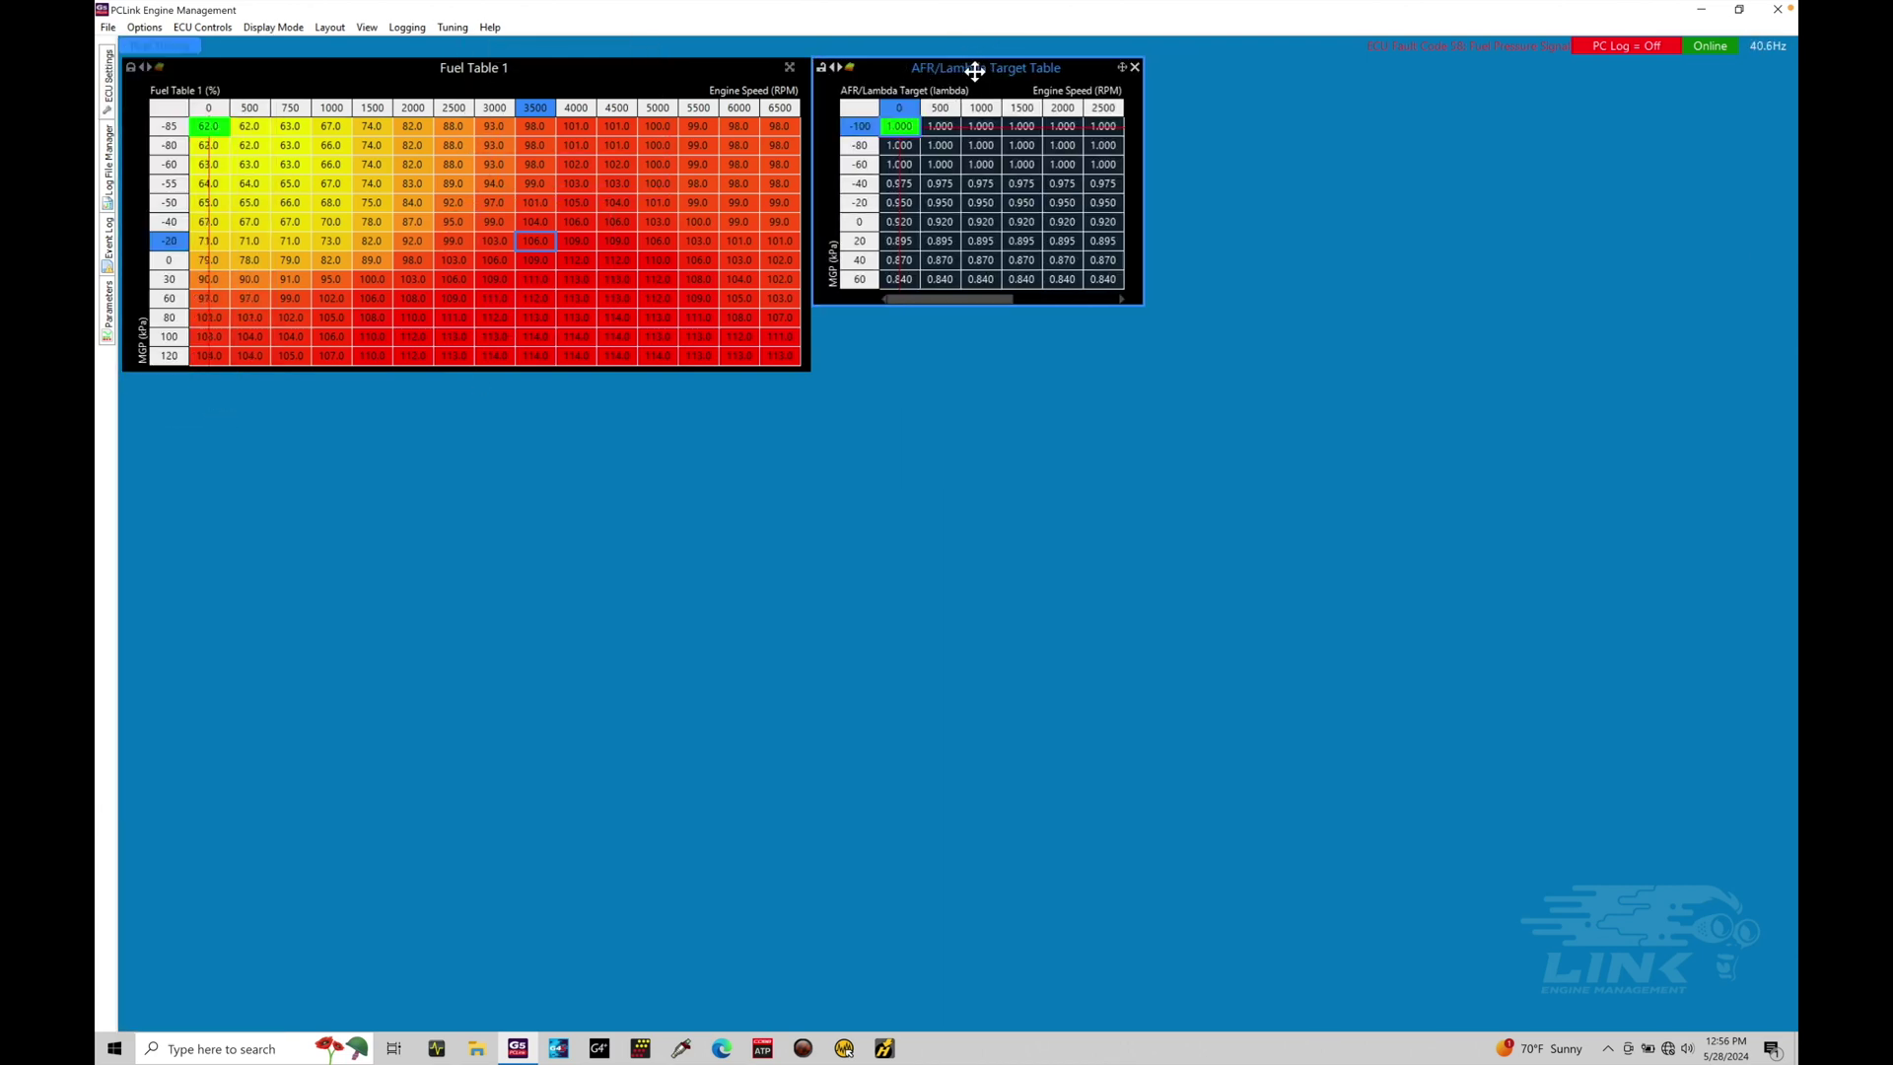
{"action": "left_click_drag", "start_coordinate": [1143, 136], "coordinate": [1358, 136]}
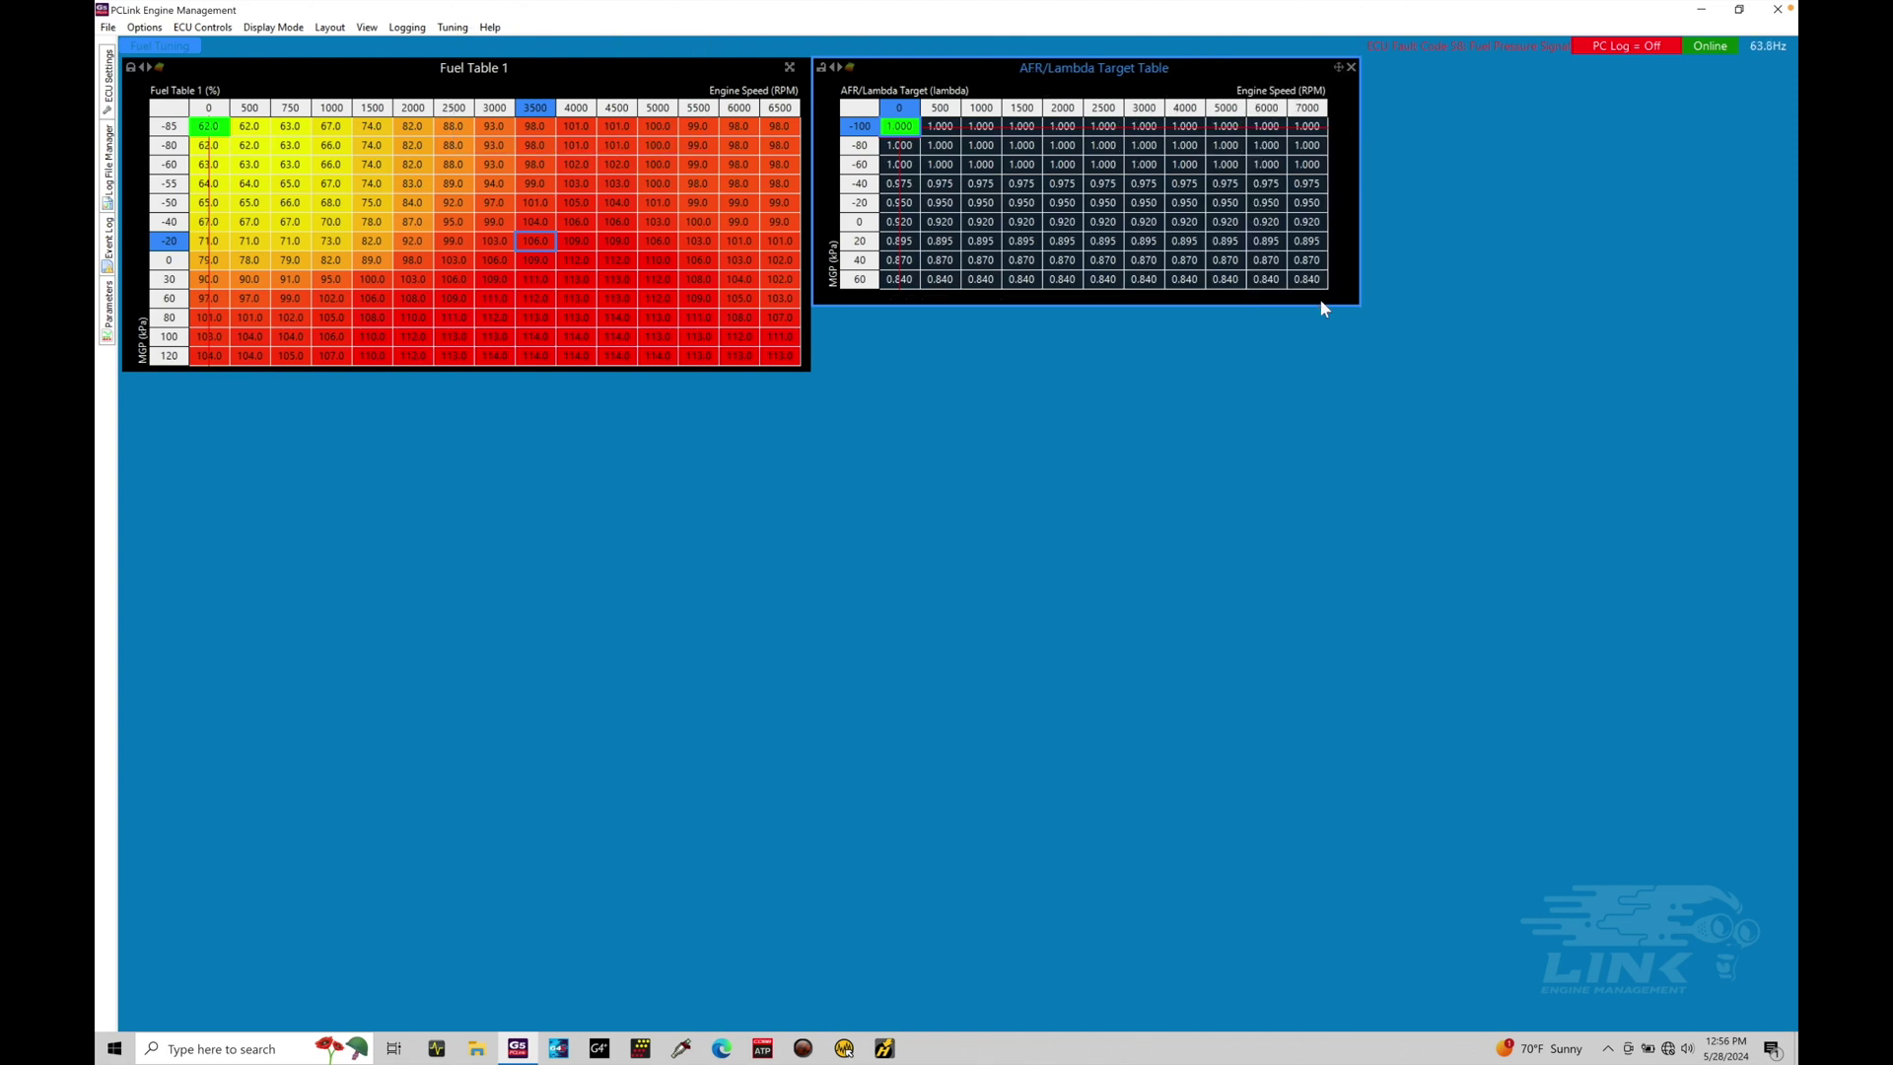
{"action": "left_click_drag", "start_coordinate": [1318, 305], "coordinate": [1321, 381]}
{"action": "left_click_drag", "start_coordinate": [1318, 380], "coordinate": [1318, 372]}
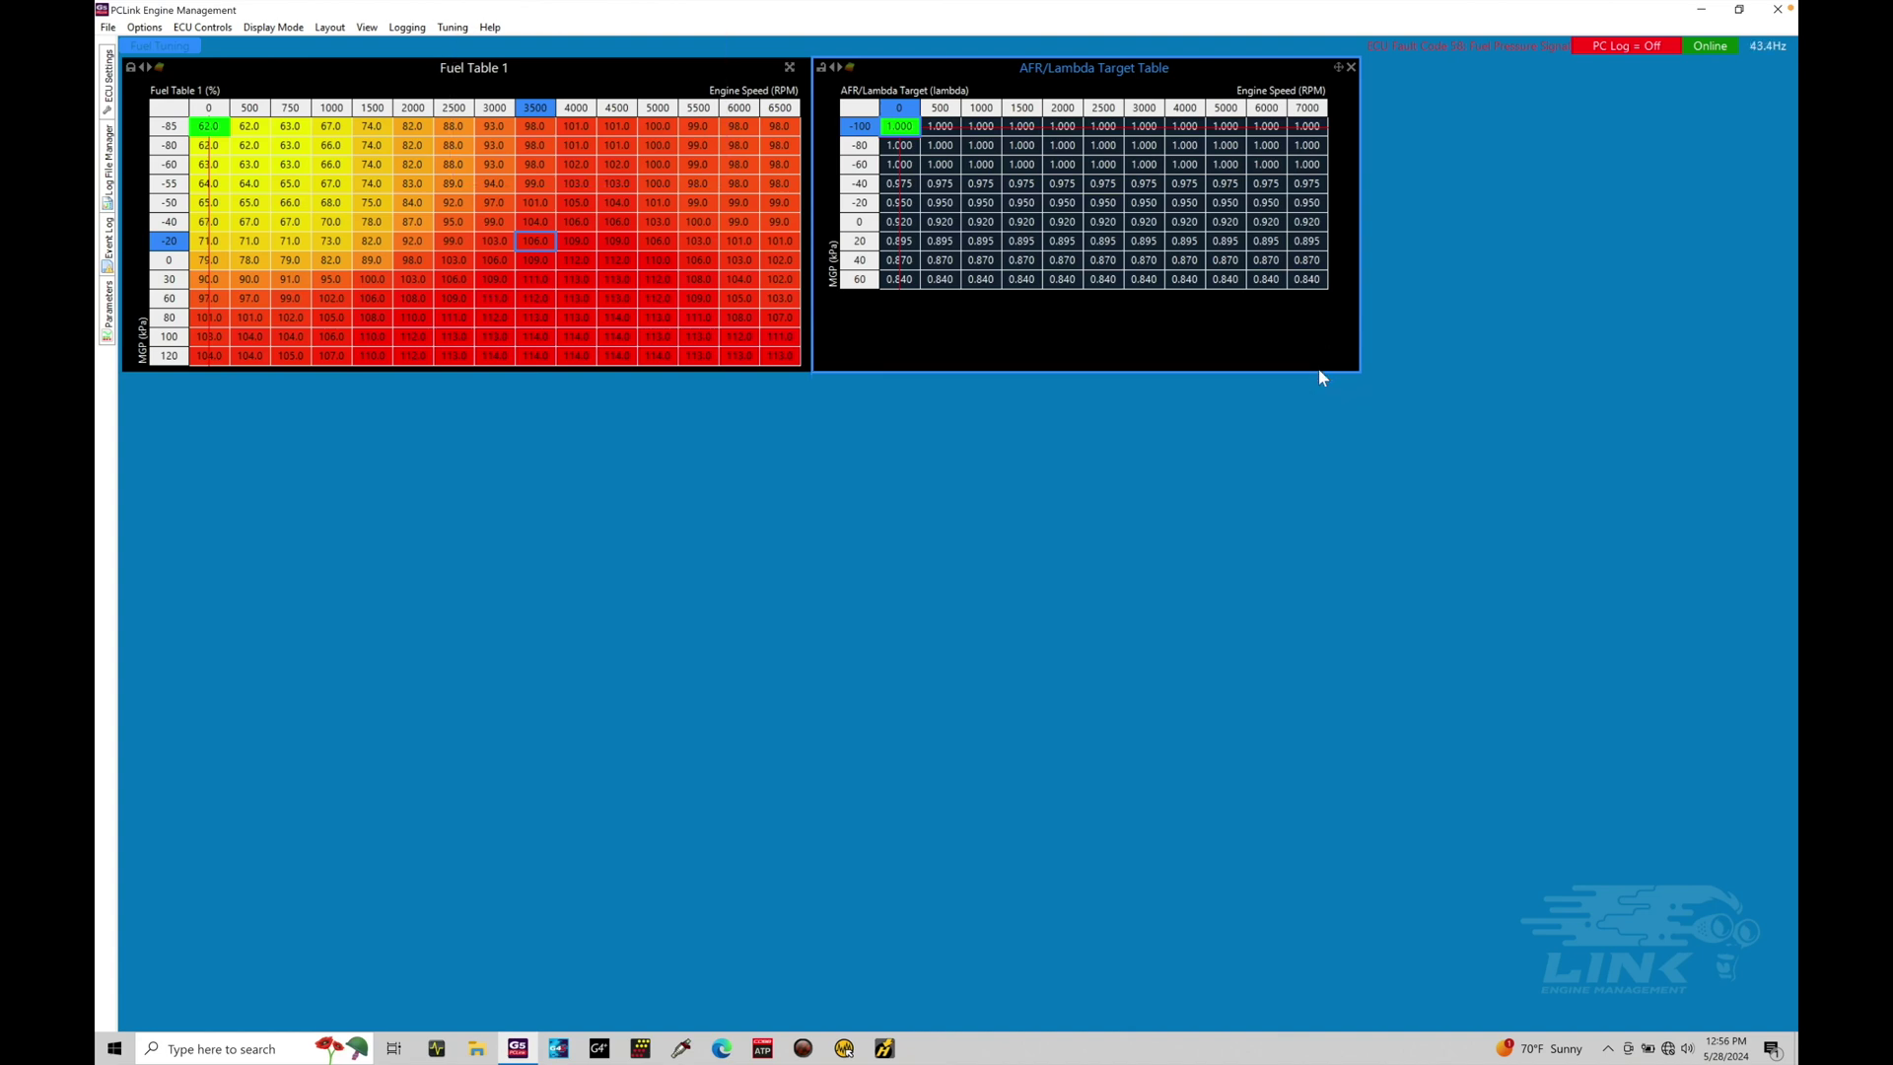
{"action": "left_click", "coordinate": [1048, 146]}
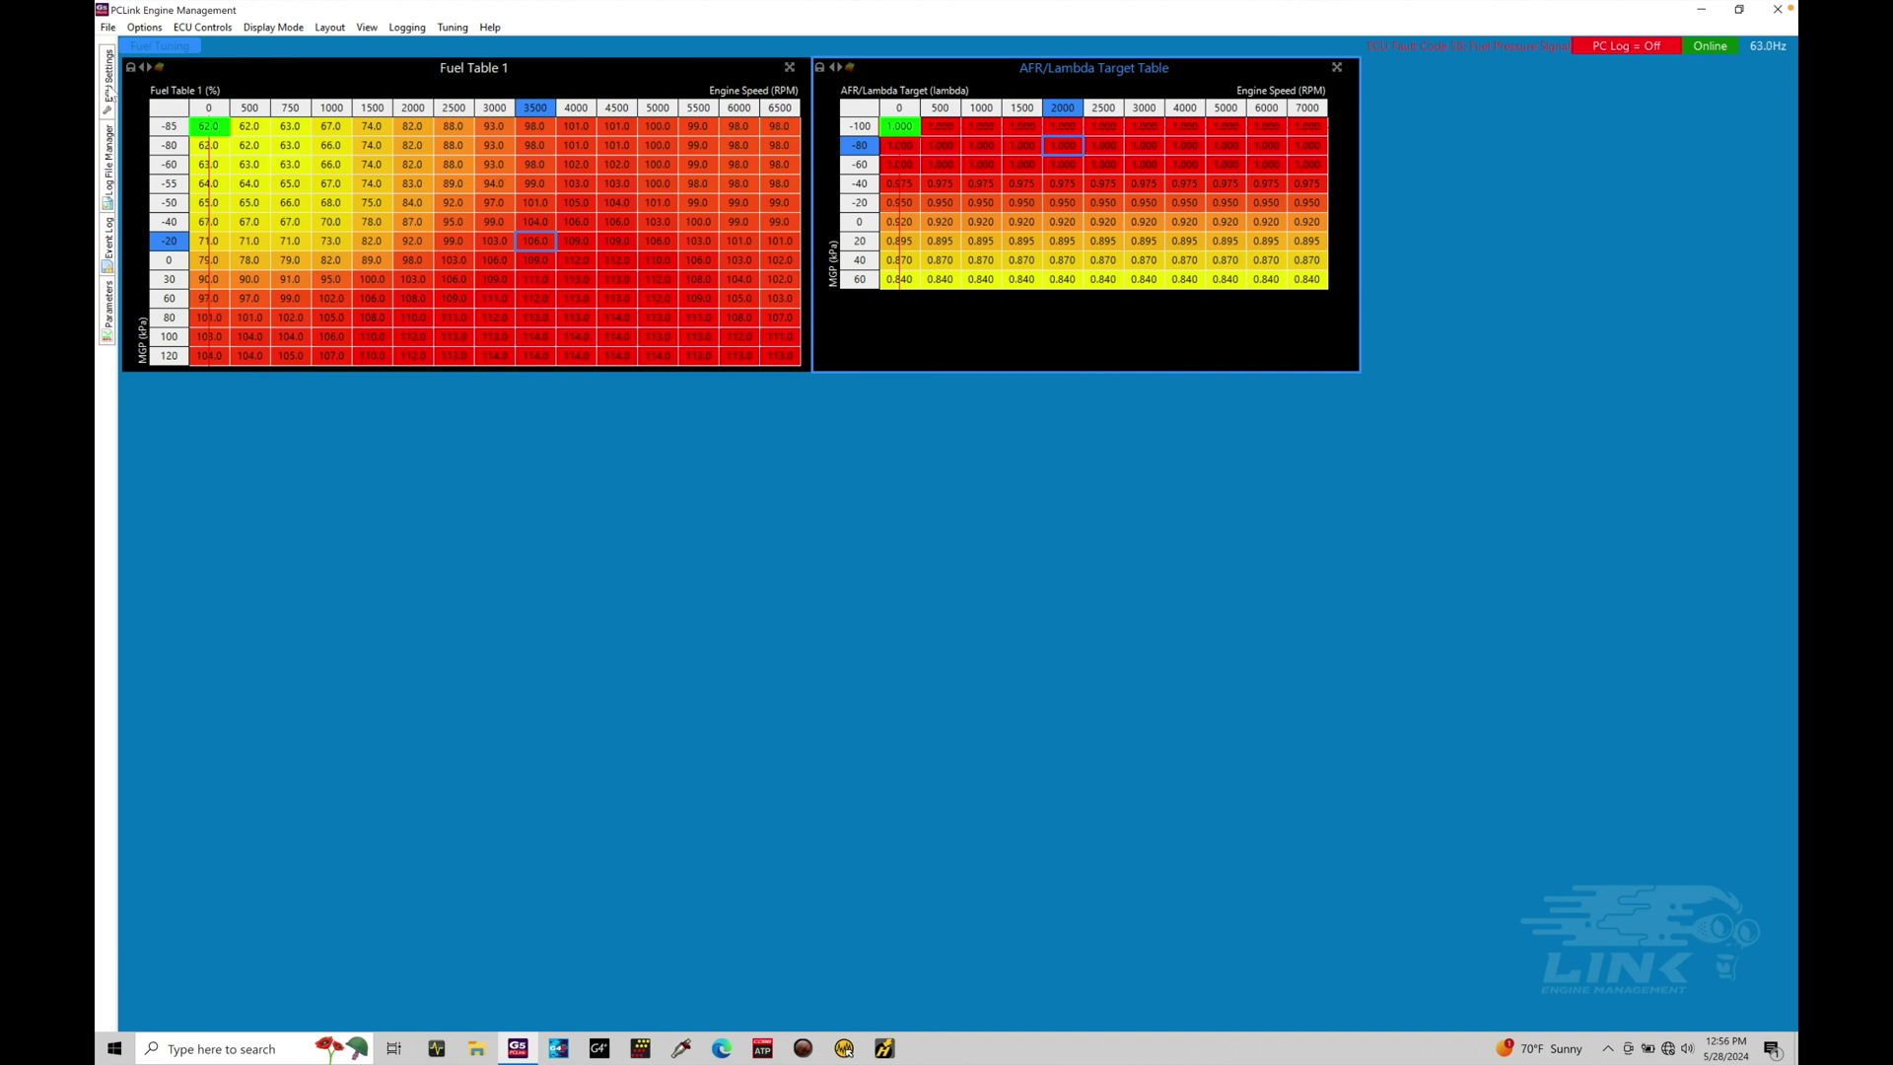
Step: Show all ECU settings alphabetically and open the Injector Timing settings in their own window
{"action": "left_click", "coordinate": [109, 87]}
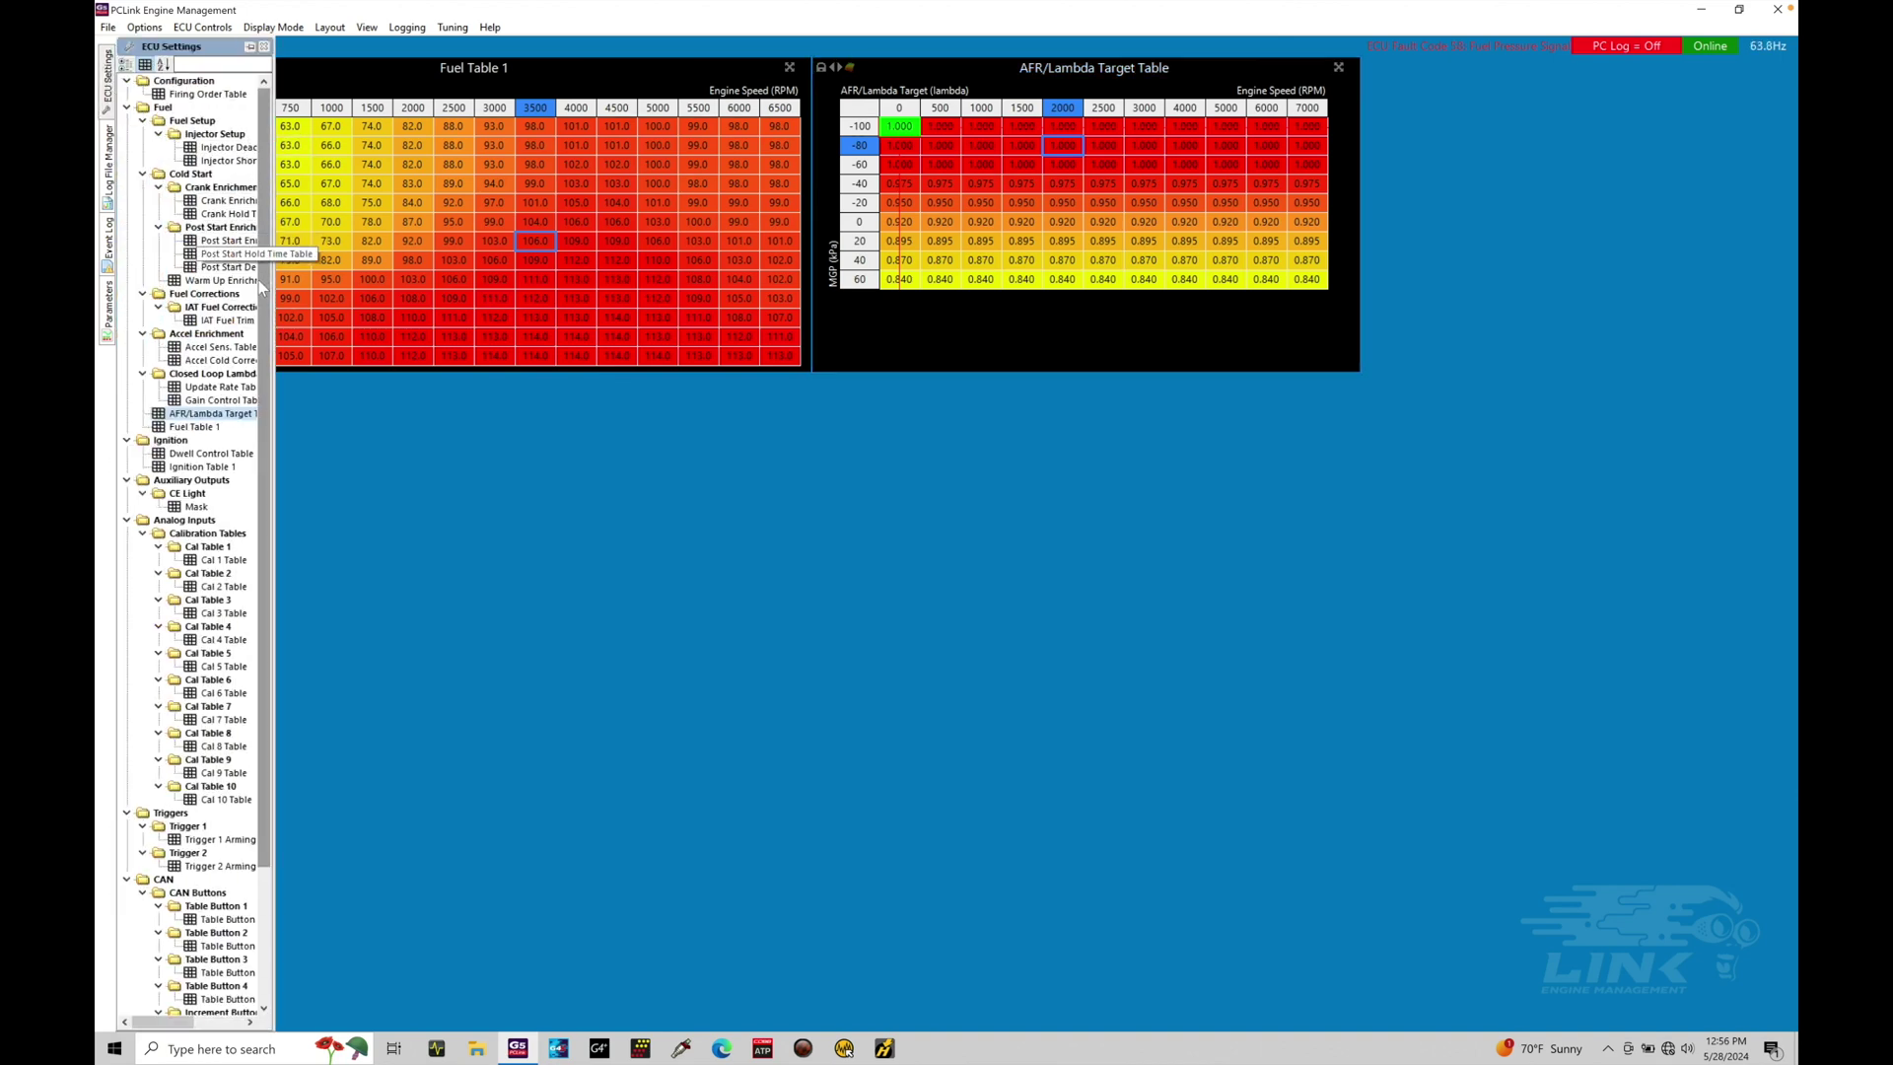
{"action": "mouse_move", "coordinate": [264, 282]}
{"action": "left_mouse_down"}
{"action": "mouse_move", "coordinate": [267, 433]}
{"action": "mouse_move", "coordinate": [261, 284]}
{"action": "left_mouse_up"}
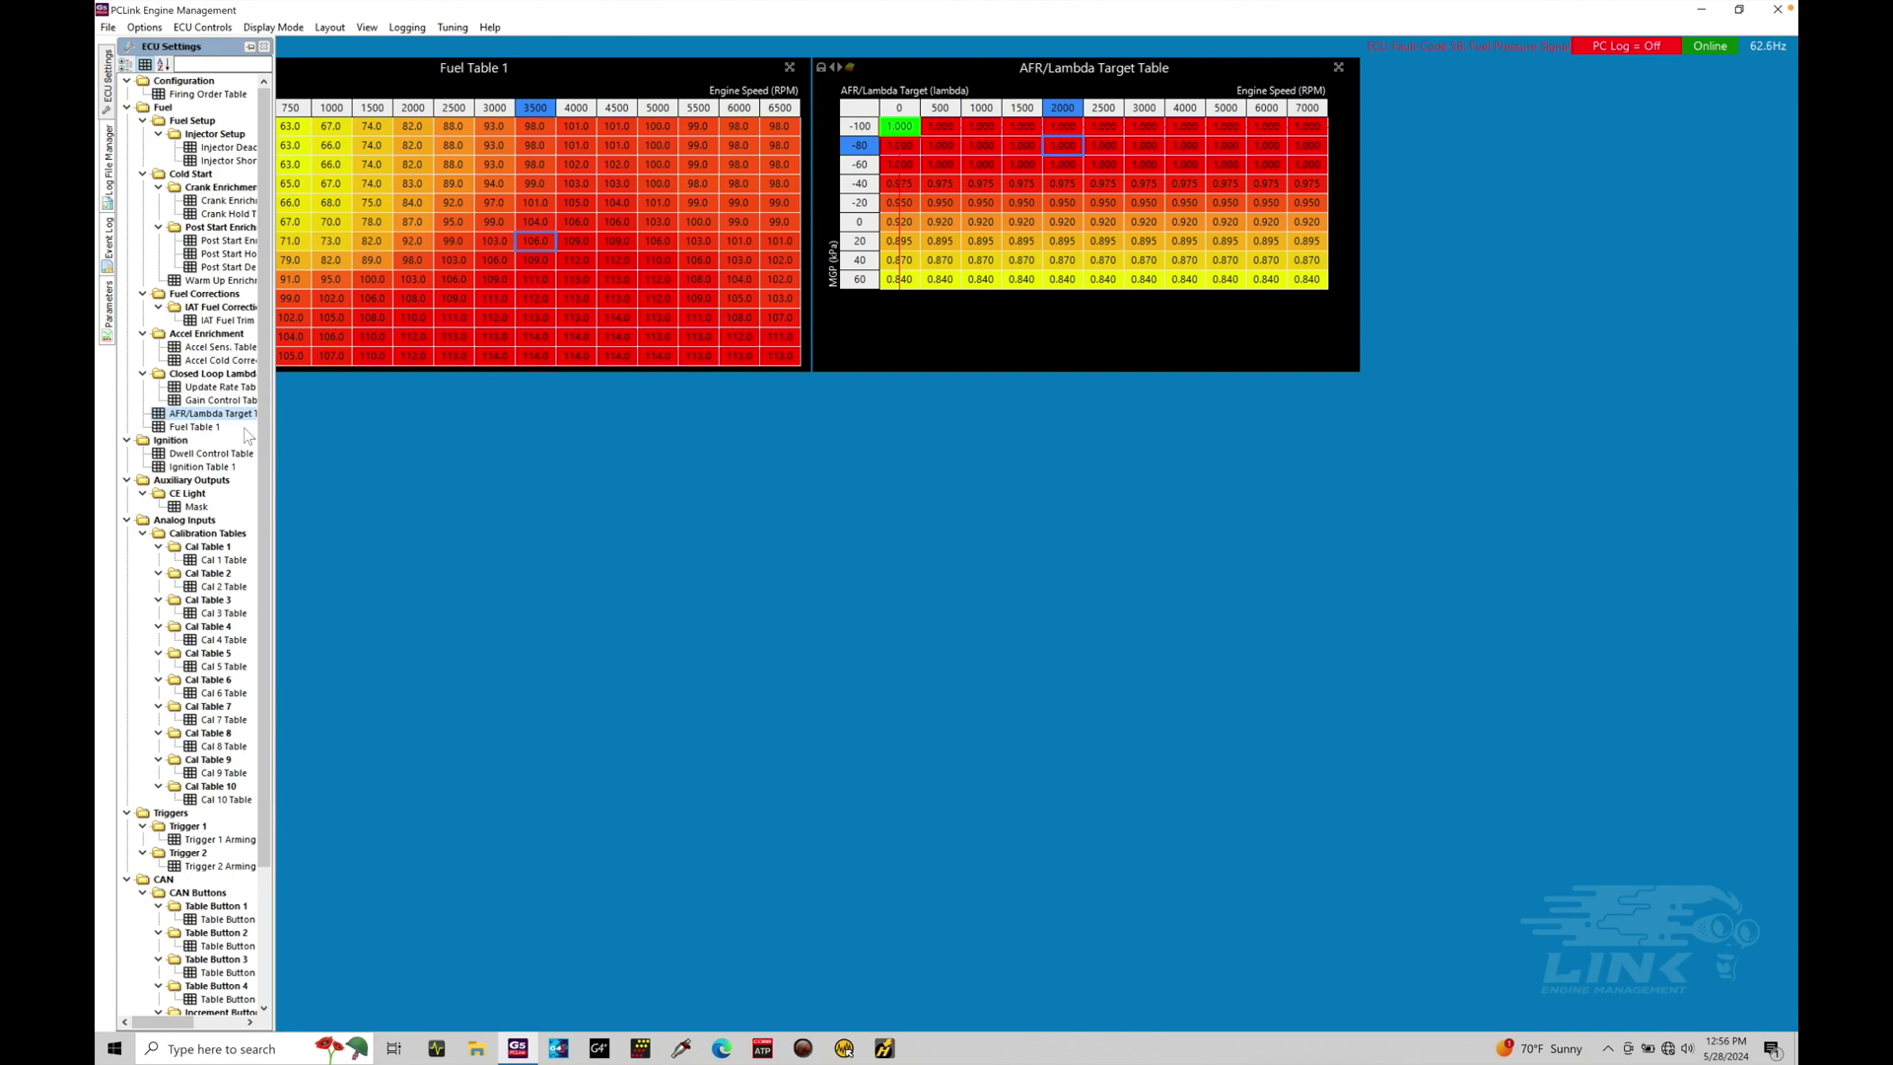
{"action": "left_click", "coordinate": [165, 66]}
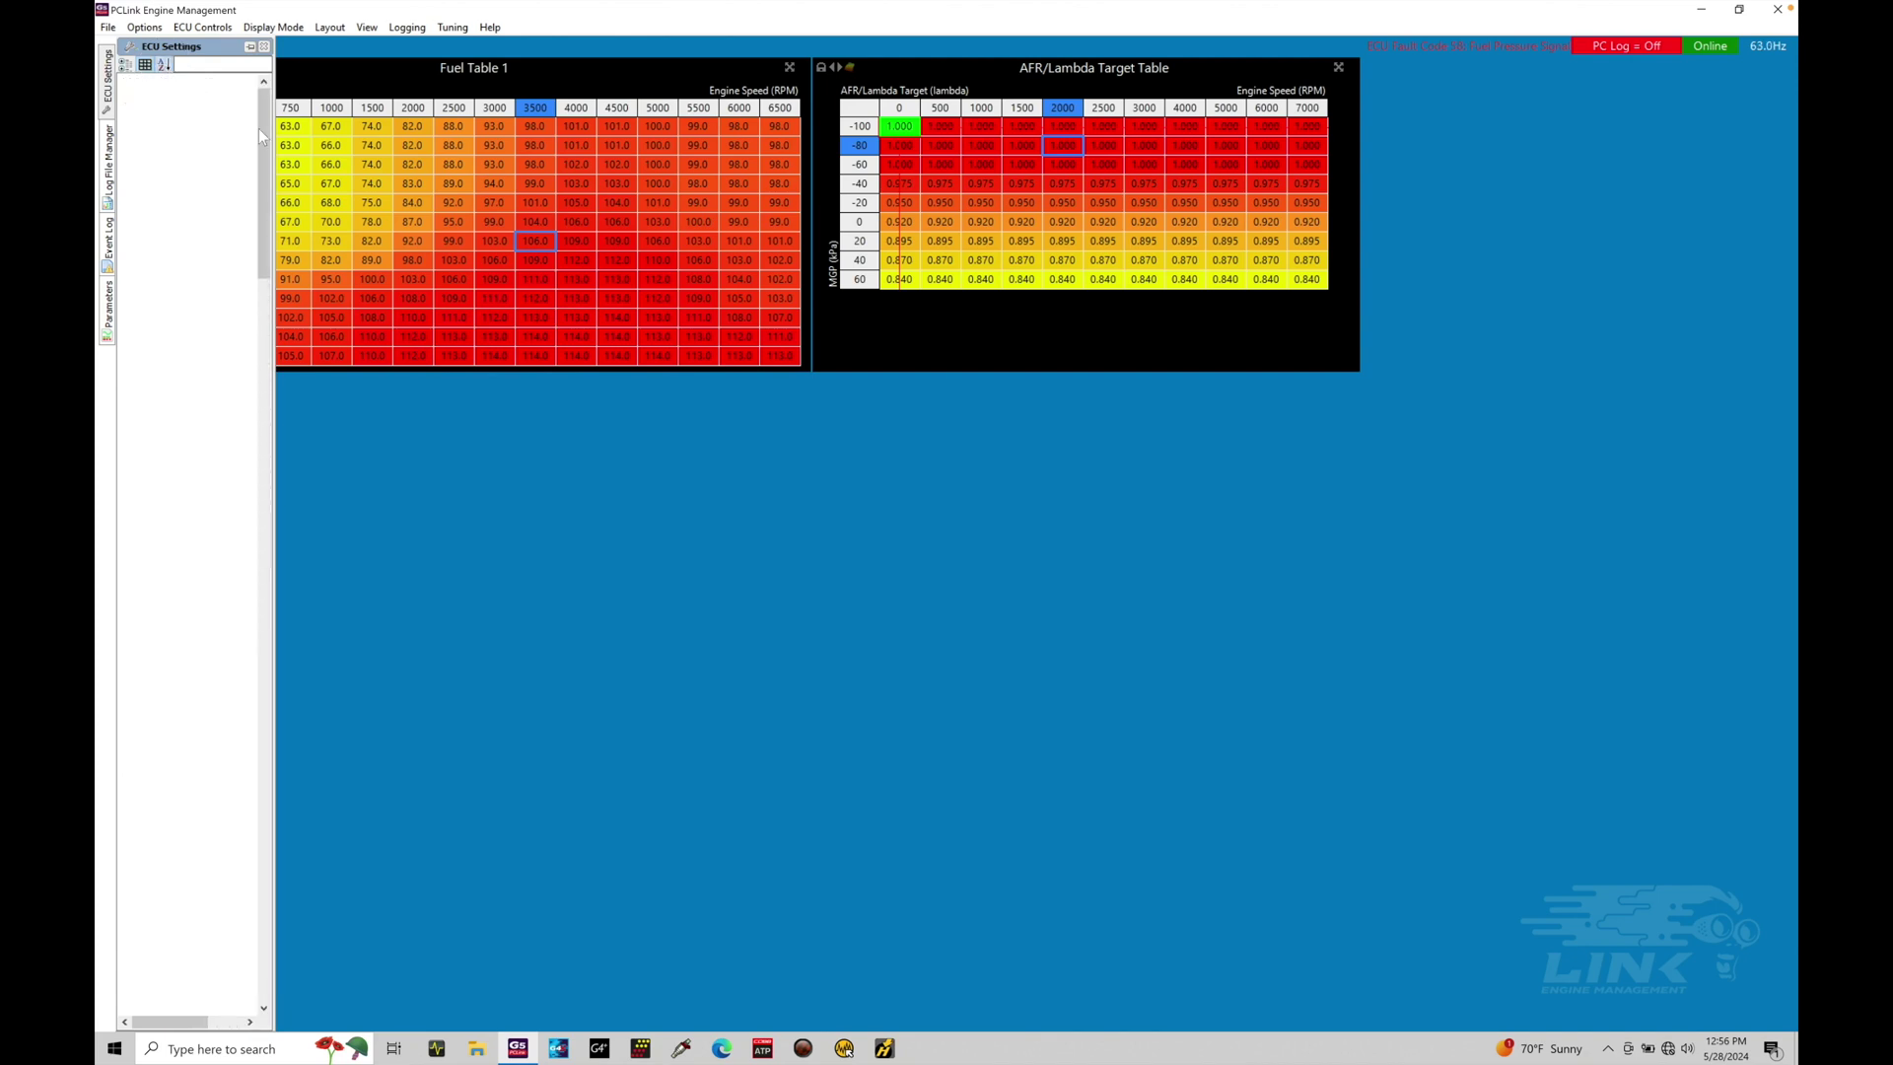
{"action": "left_click_drag", "start_coordinate": [262, 131], "coordinate": [254, 592]}
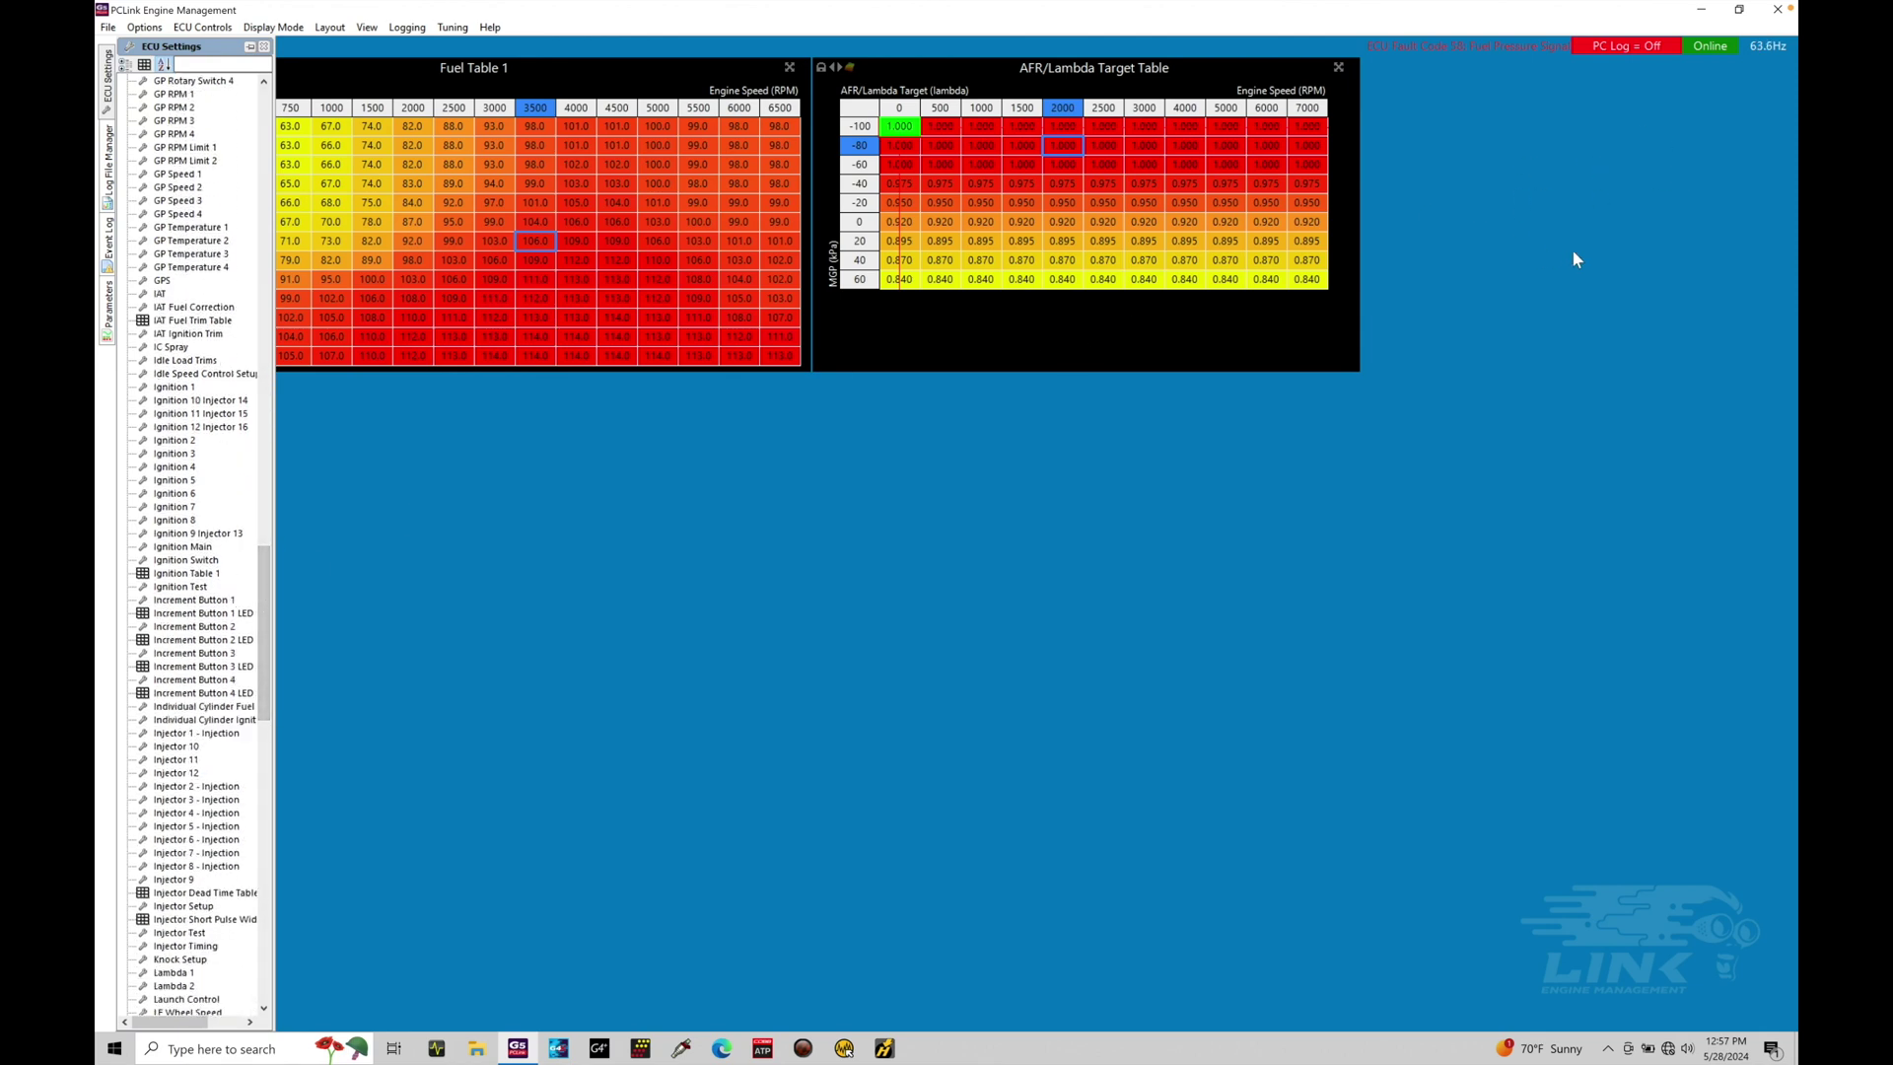
{"action": "left_click", "coordinate": [198, 948]}
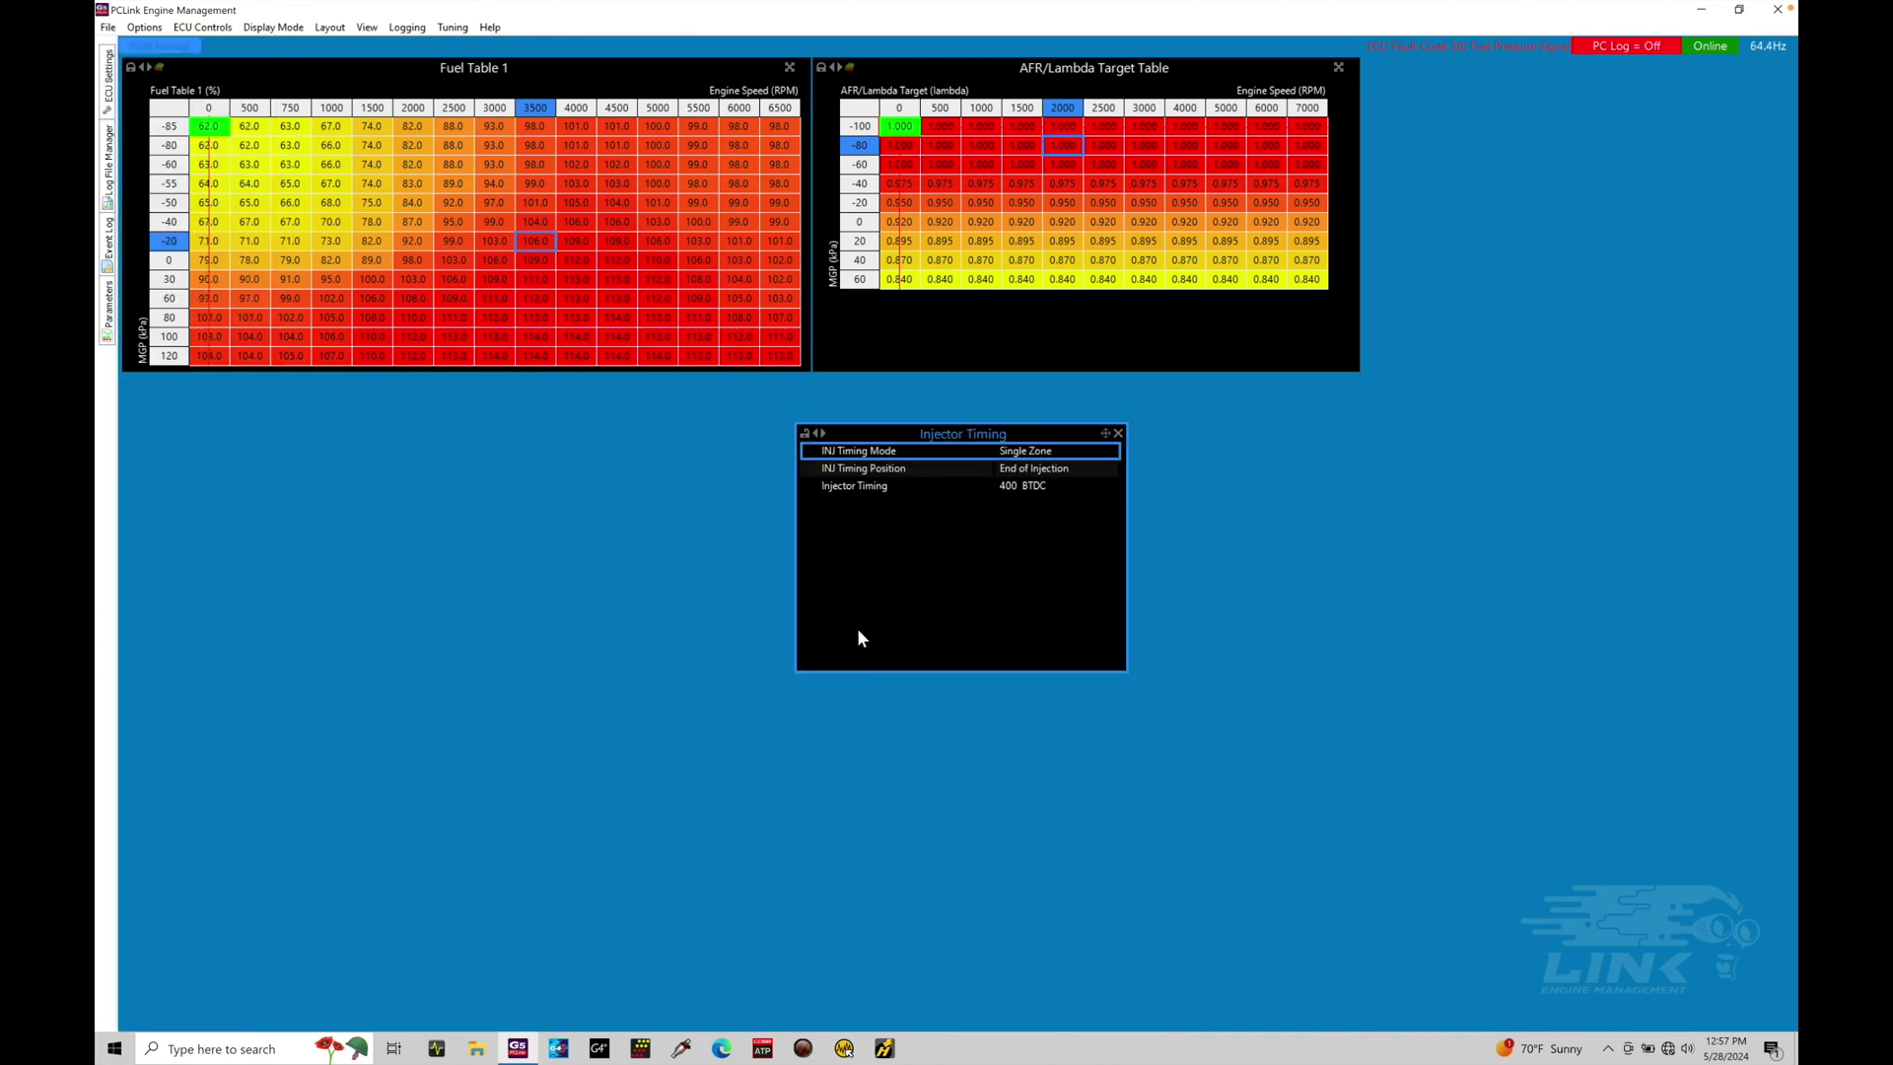
Step: Set INJ Timing Mode to Table, clearing the Injector Timing Table to all zero with default axis values
{"action": "double_click", "coordinate": [1042, 454]}
{"action": "key", "text": "Return"}
{"action": "double_click", "coordinate": [1051, 455]}
{"action": "left_click", "coordinate": [892, 442]}
{"action": "left_click", "coordinate": [928, 643]}
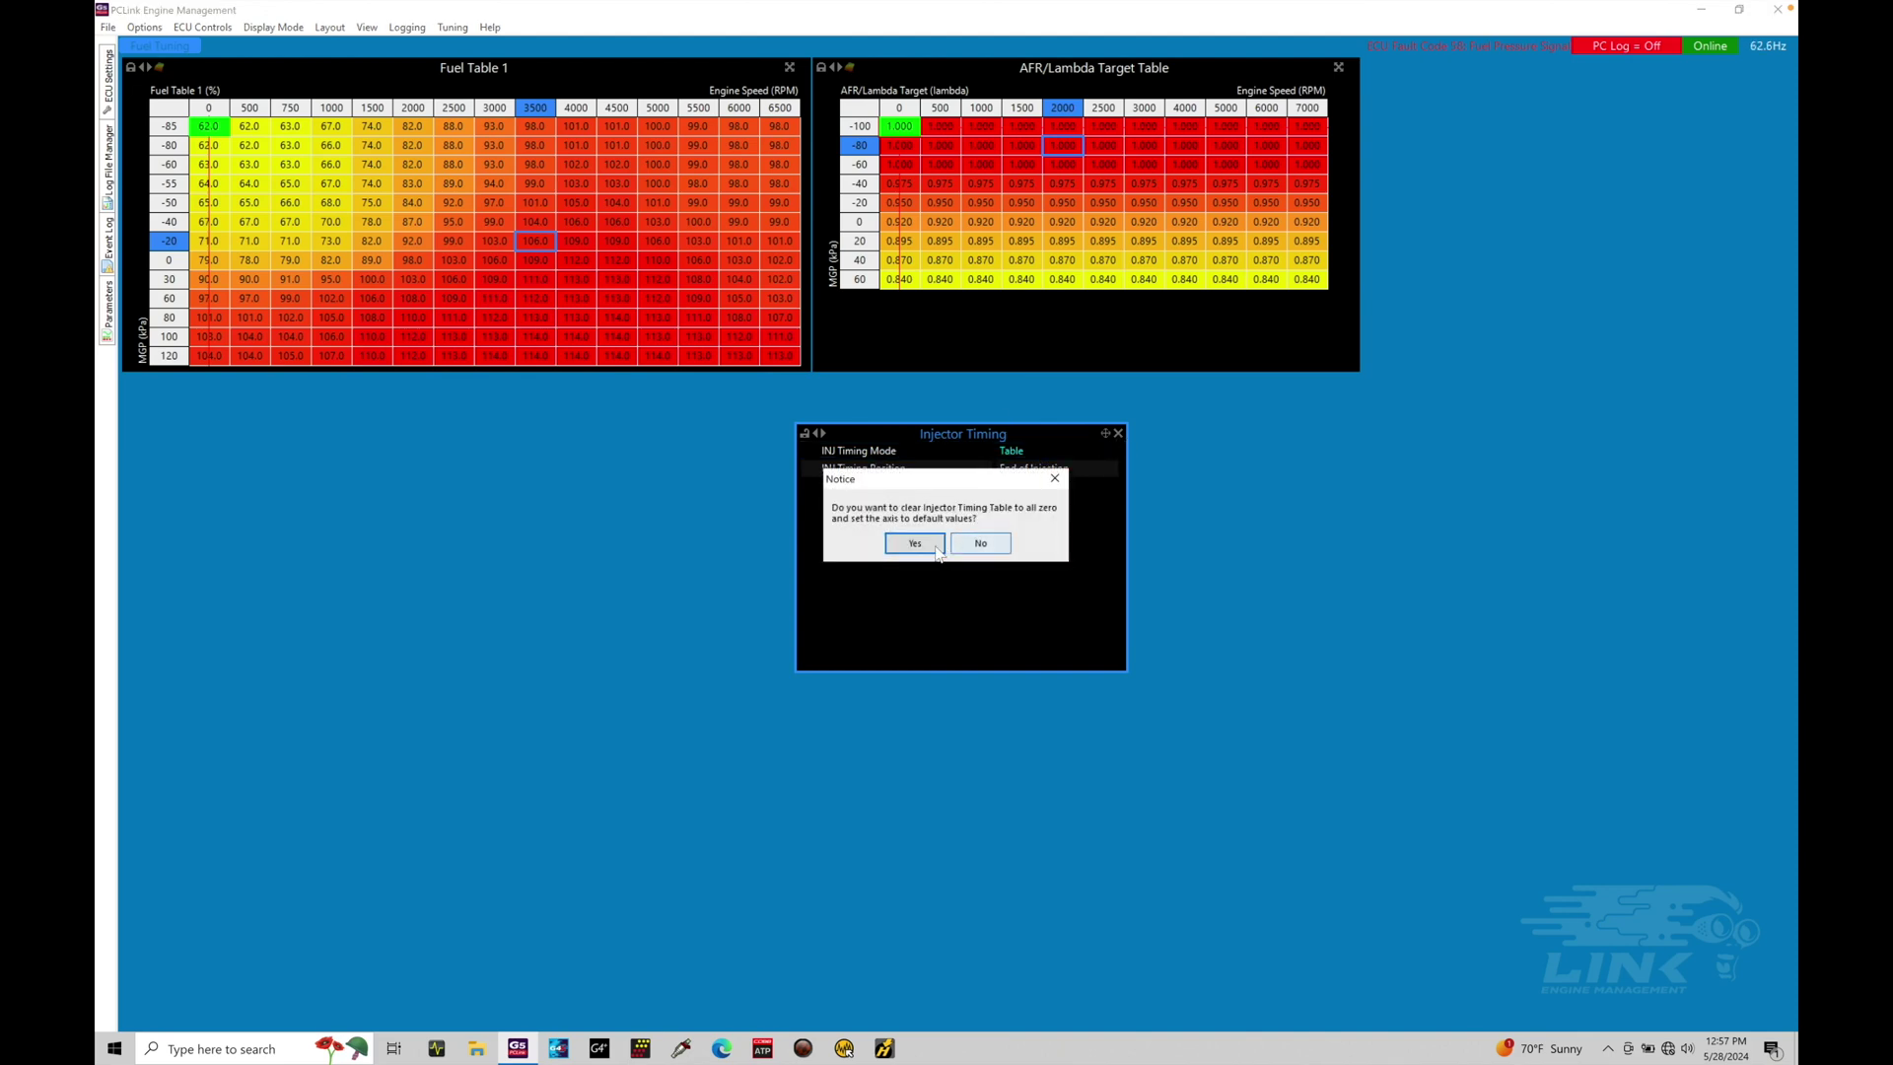
{"action": "left_click", "coordinate": [927, 542]}
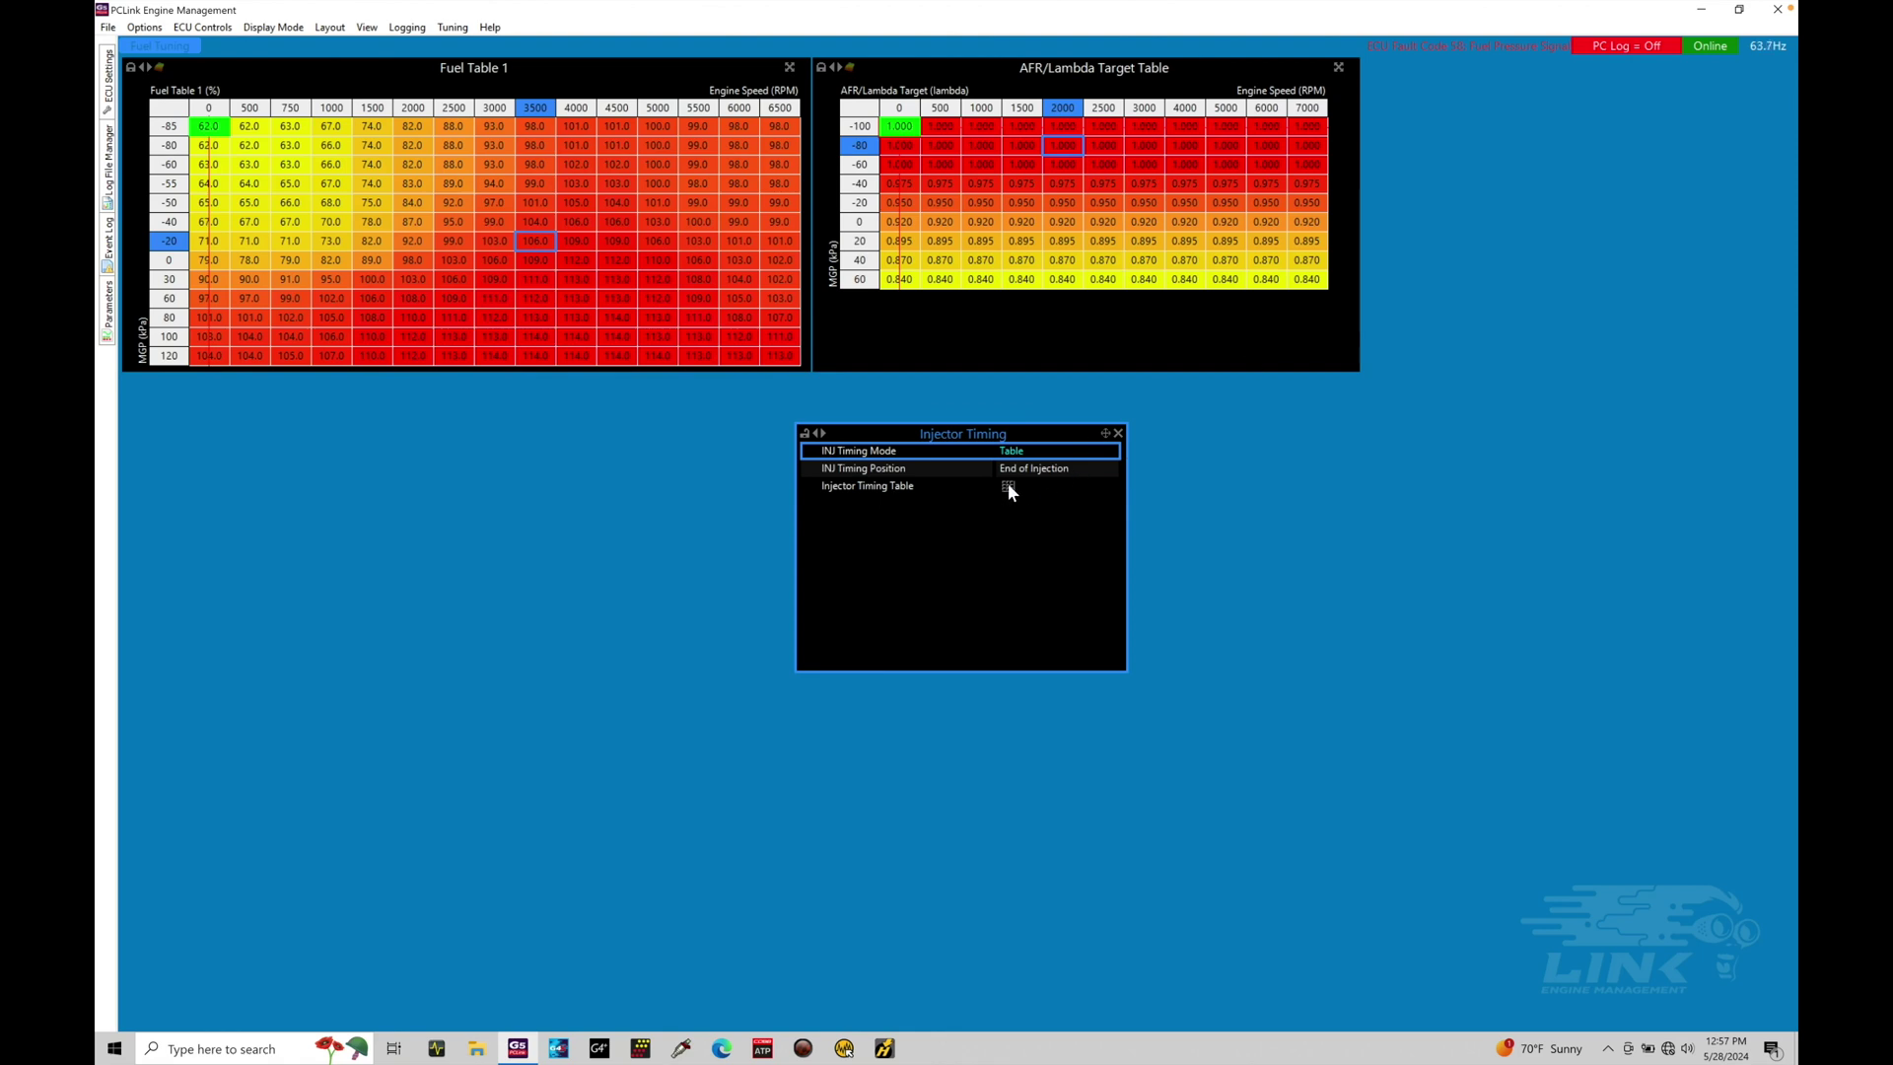
Step: Filter the ECU settings to tables only and load the Injector Timing Table in the Injector Timing window
{"action": "left_click", "coordinate": [108, 89]}
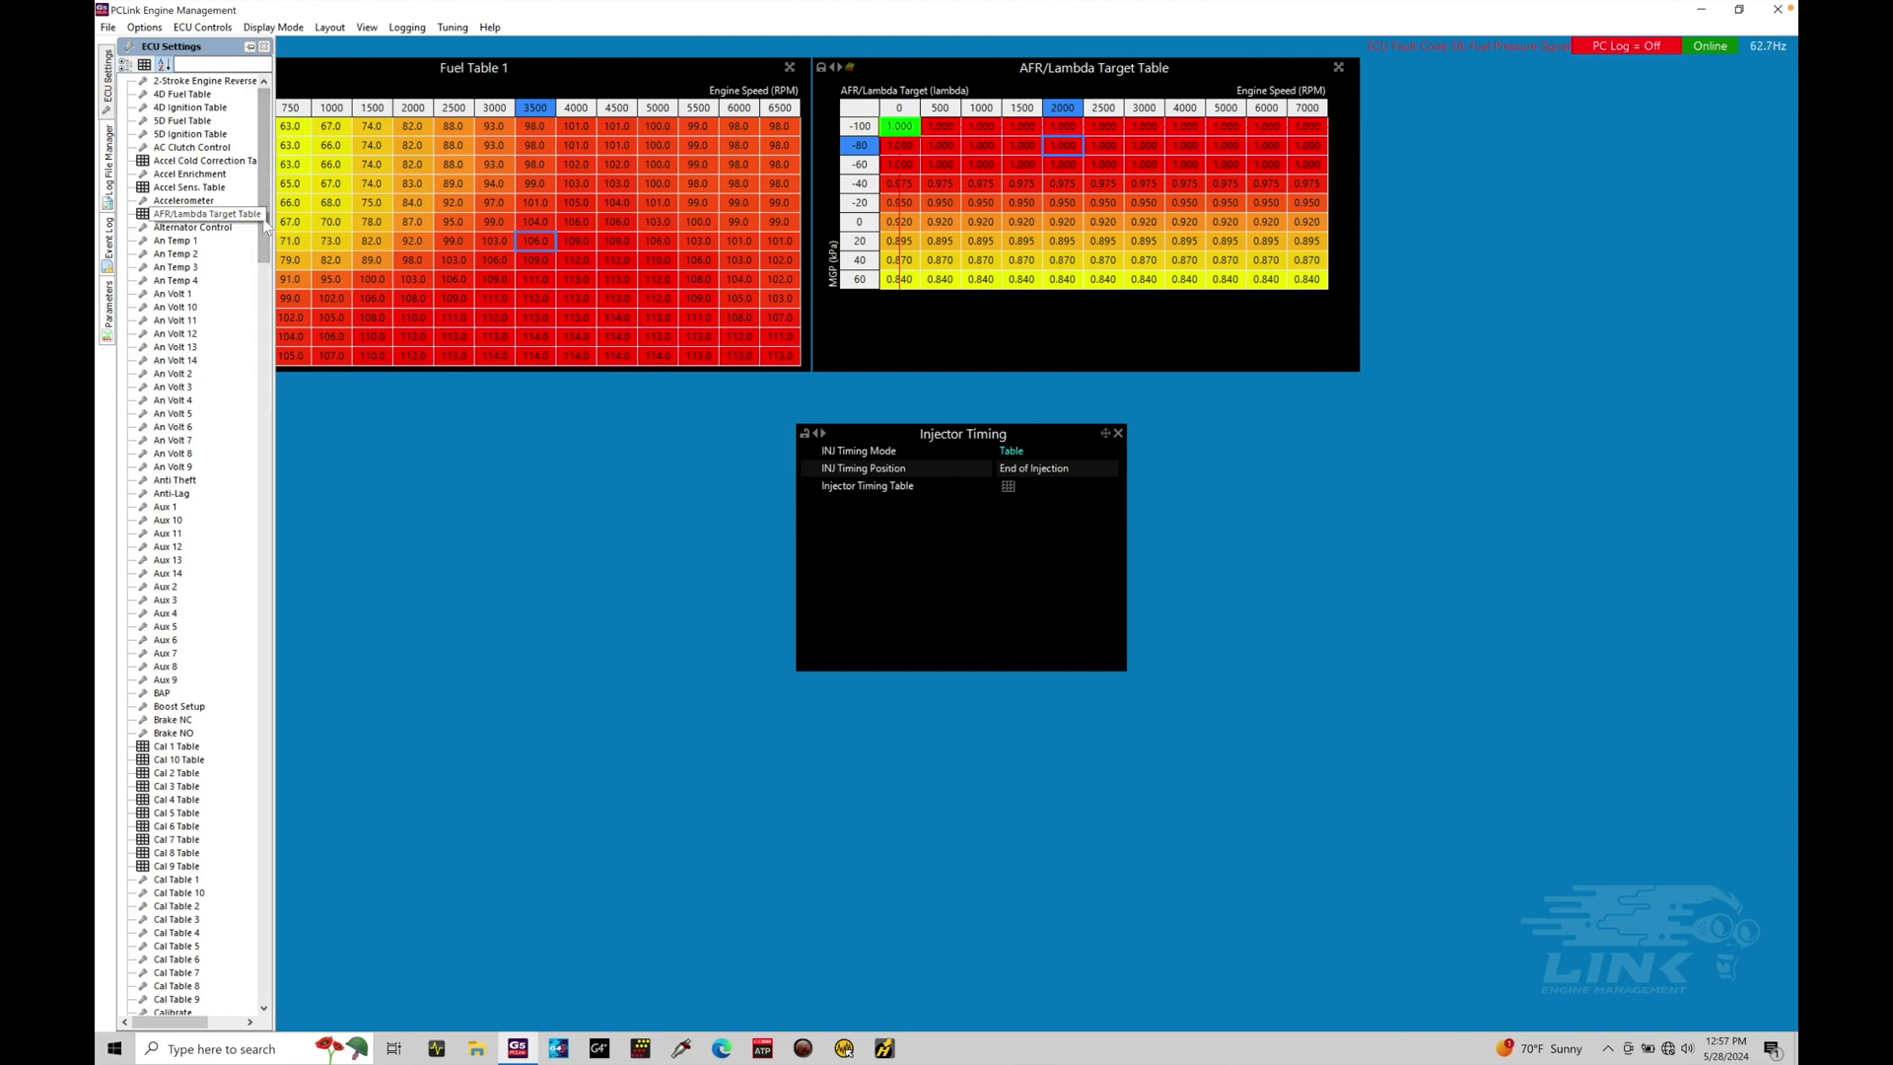
{"action": "left_click", "coordinate": [144, 65]}
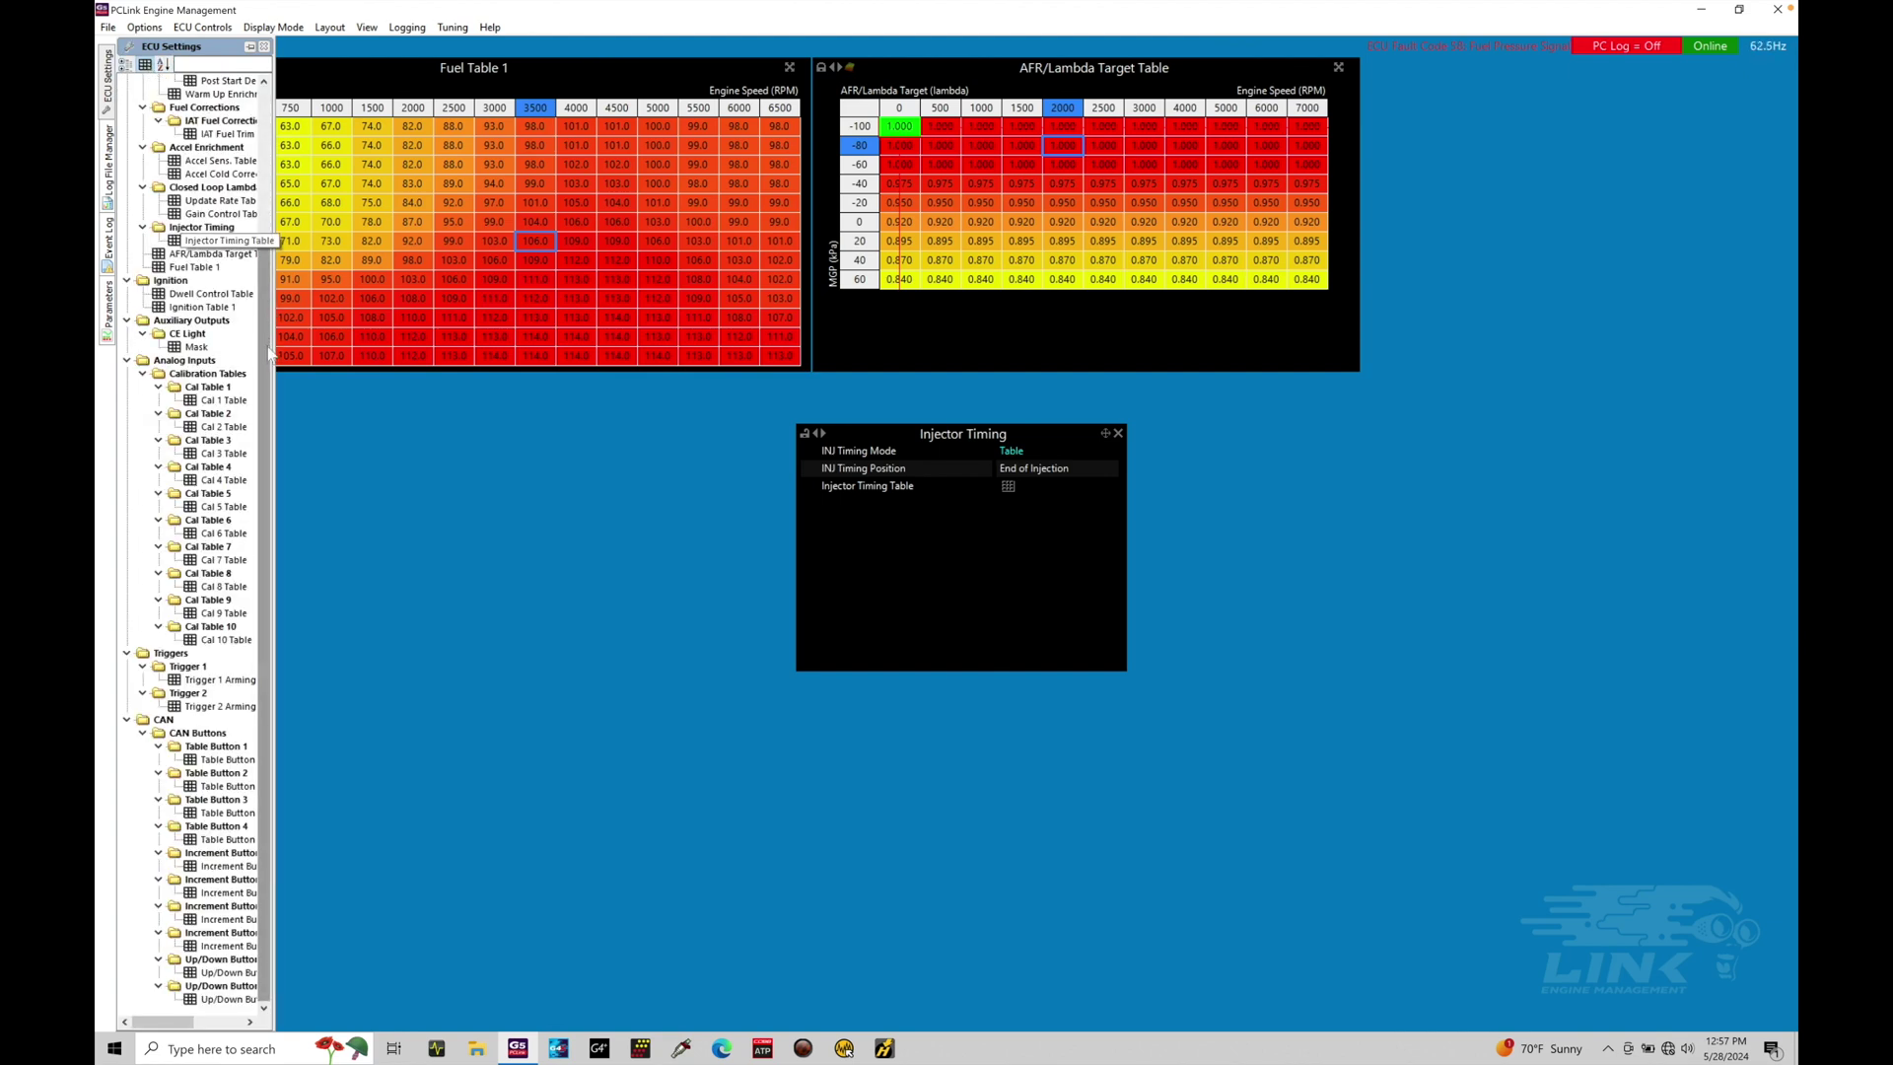
{"action": "left_click_drag", "start_coordinate": [270, 390], "coordinate": [264, 232]}
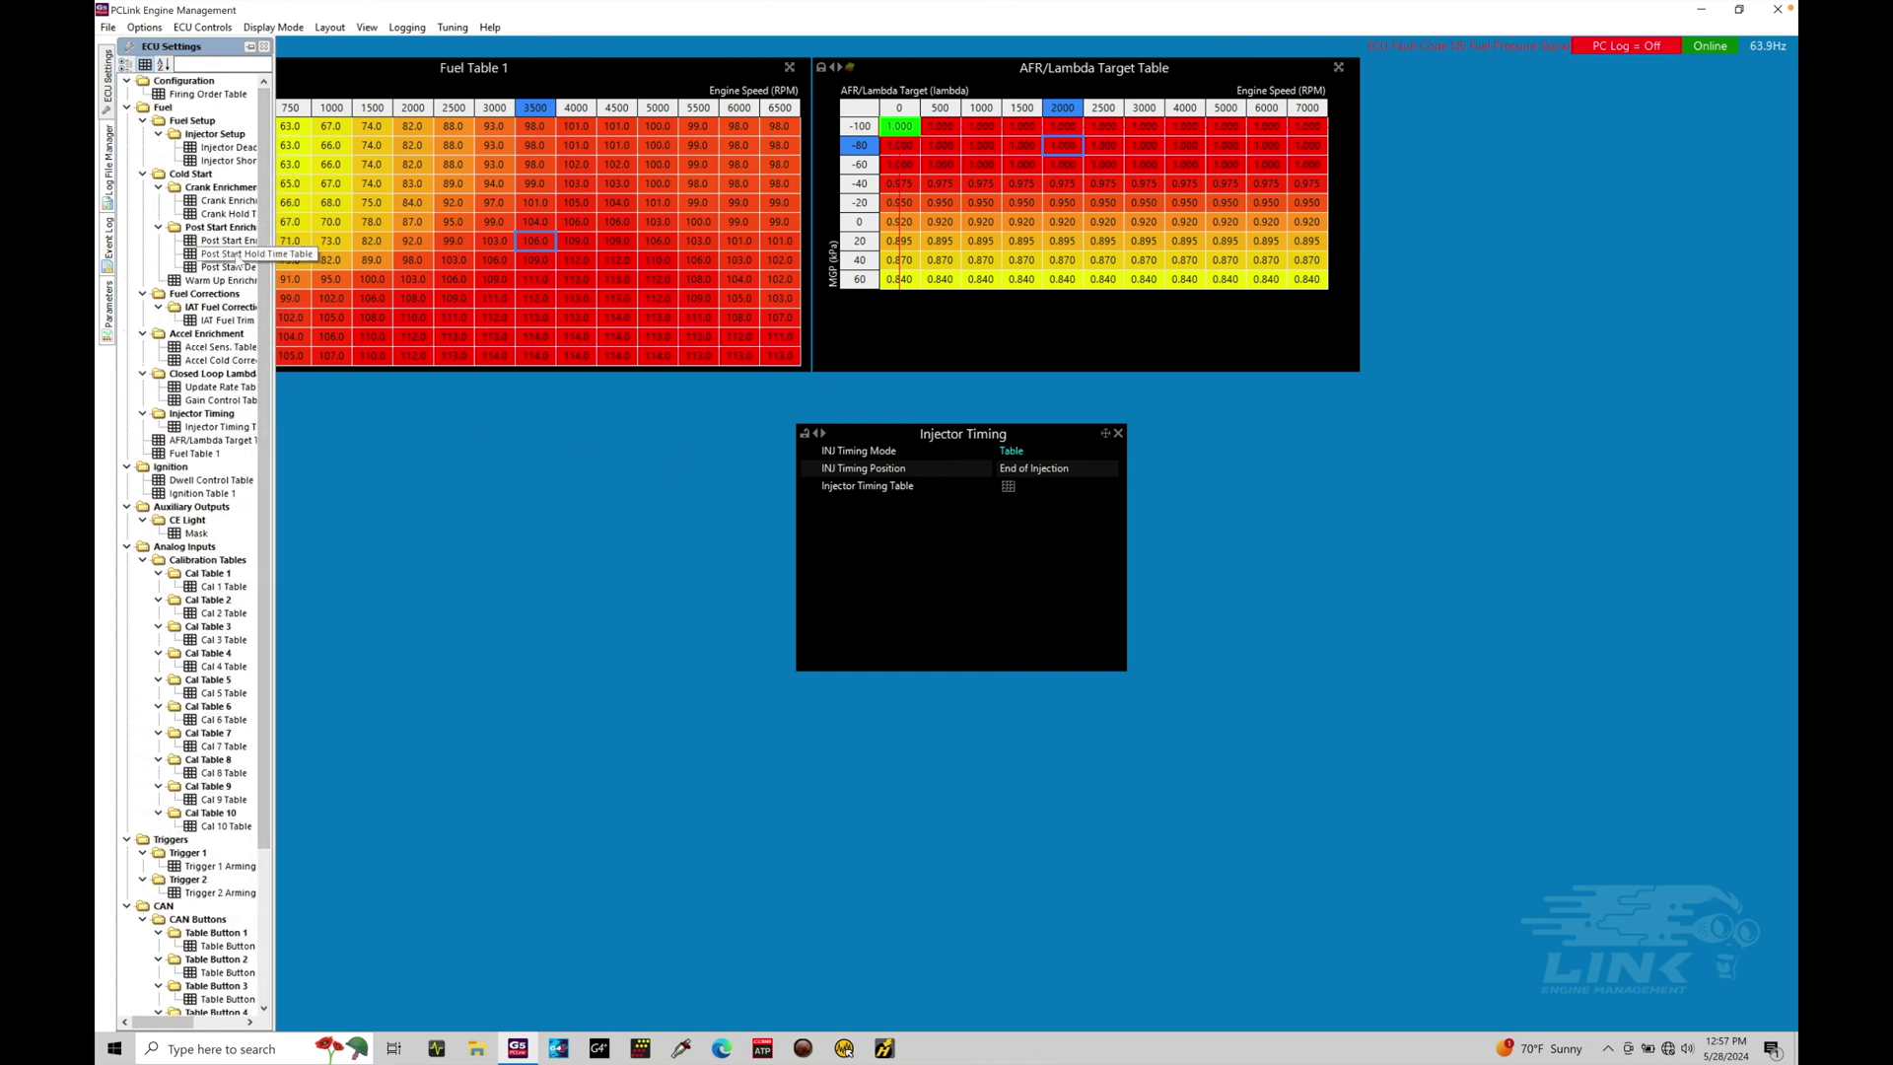
{"action": "left_click", "coordinate": [221, 432]}
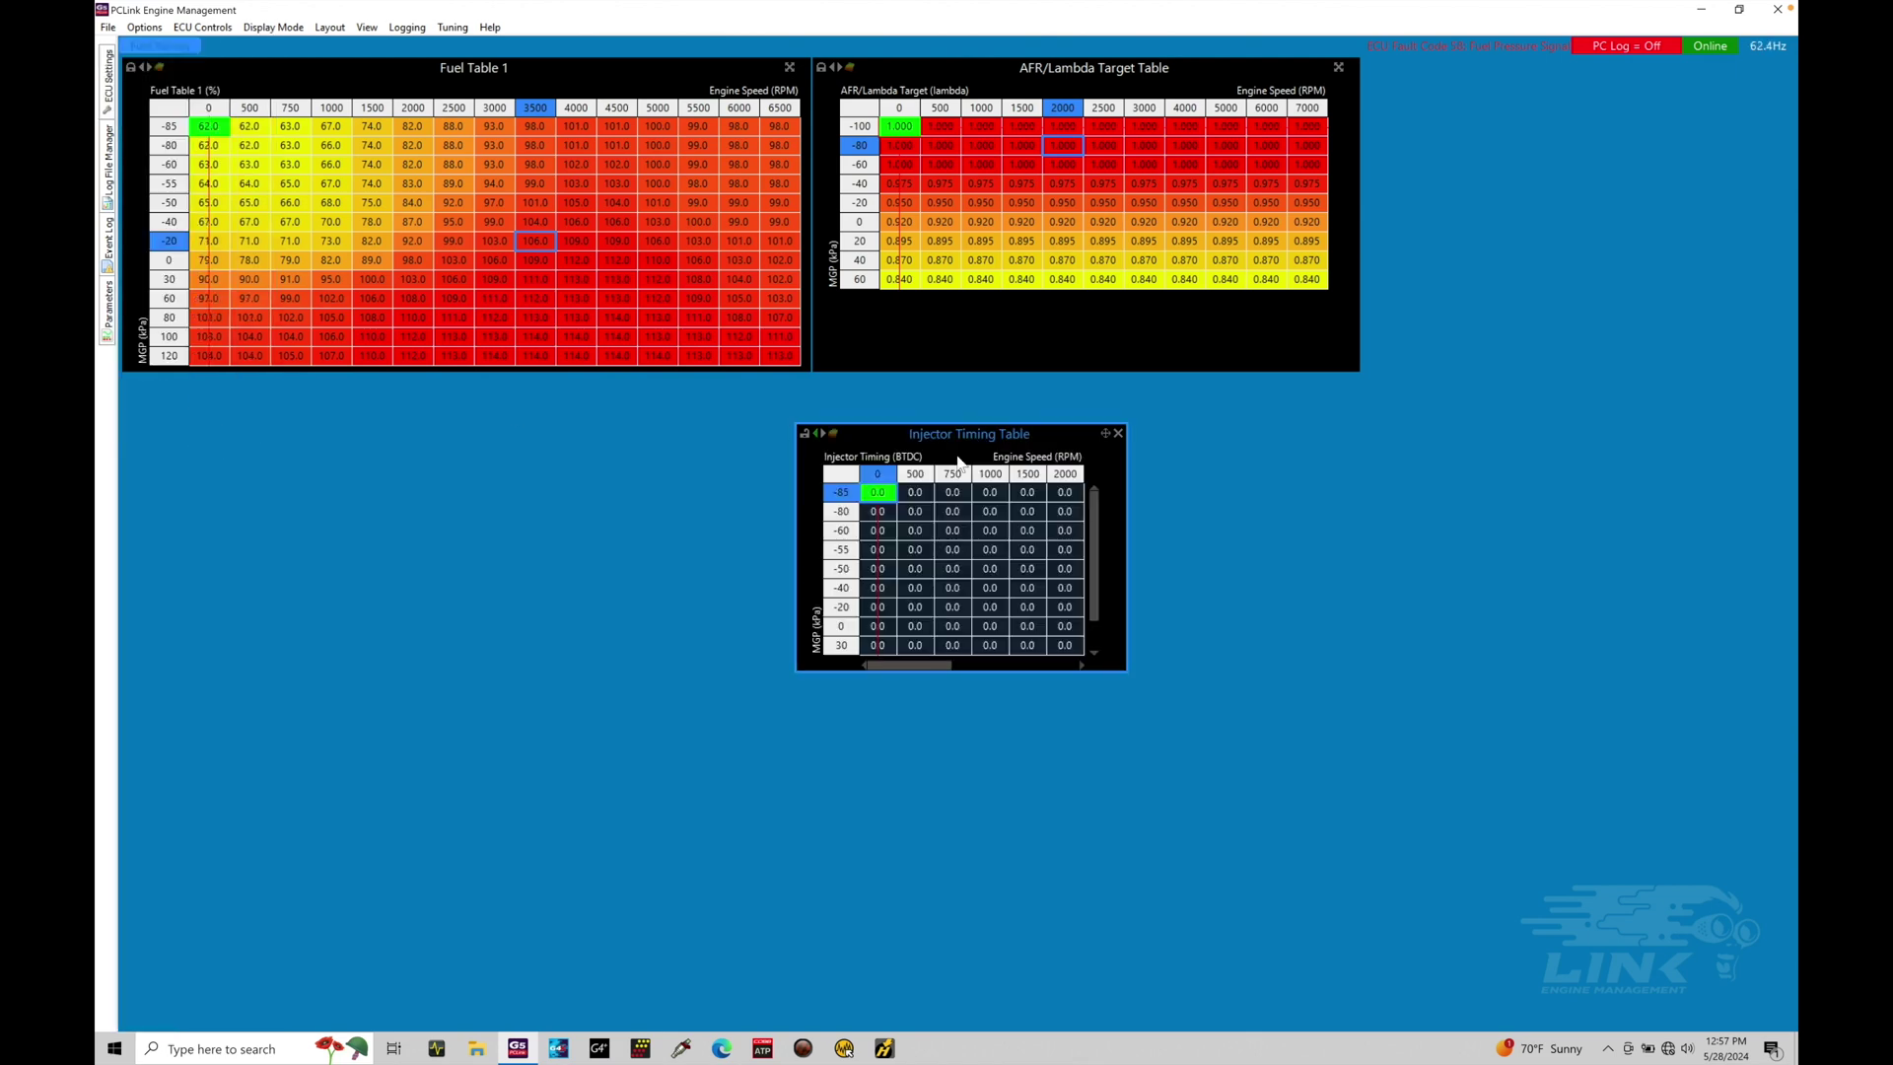
Step: Place the Injector Timing Table beside the AFR/Lambda Target Table, show all its columns and match its height to the other tables
{"action": "left_click_drag", "start_coordinate": [976, 431], "coordinate": [1517, 76]}
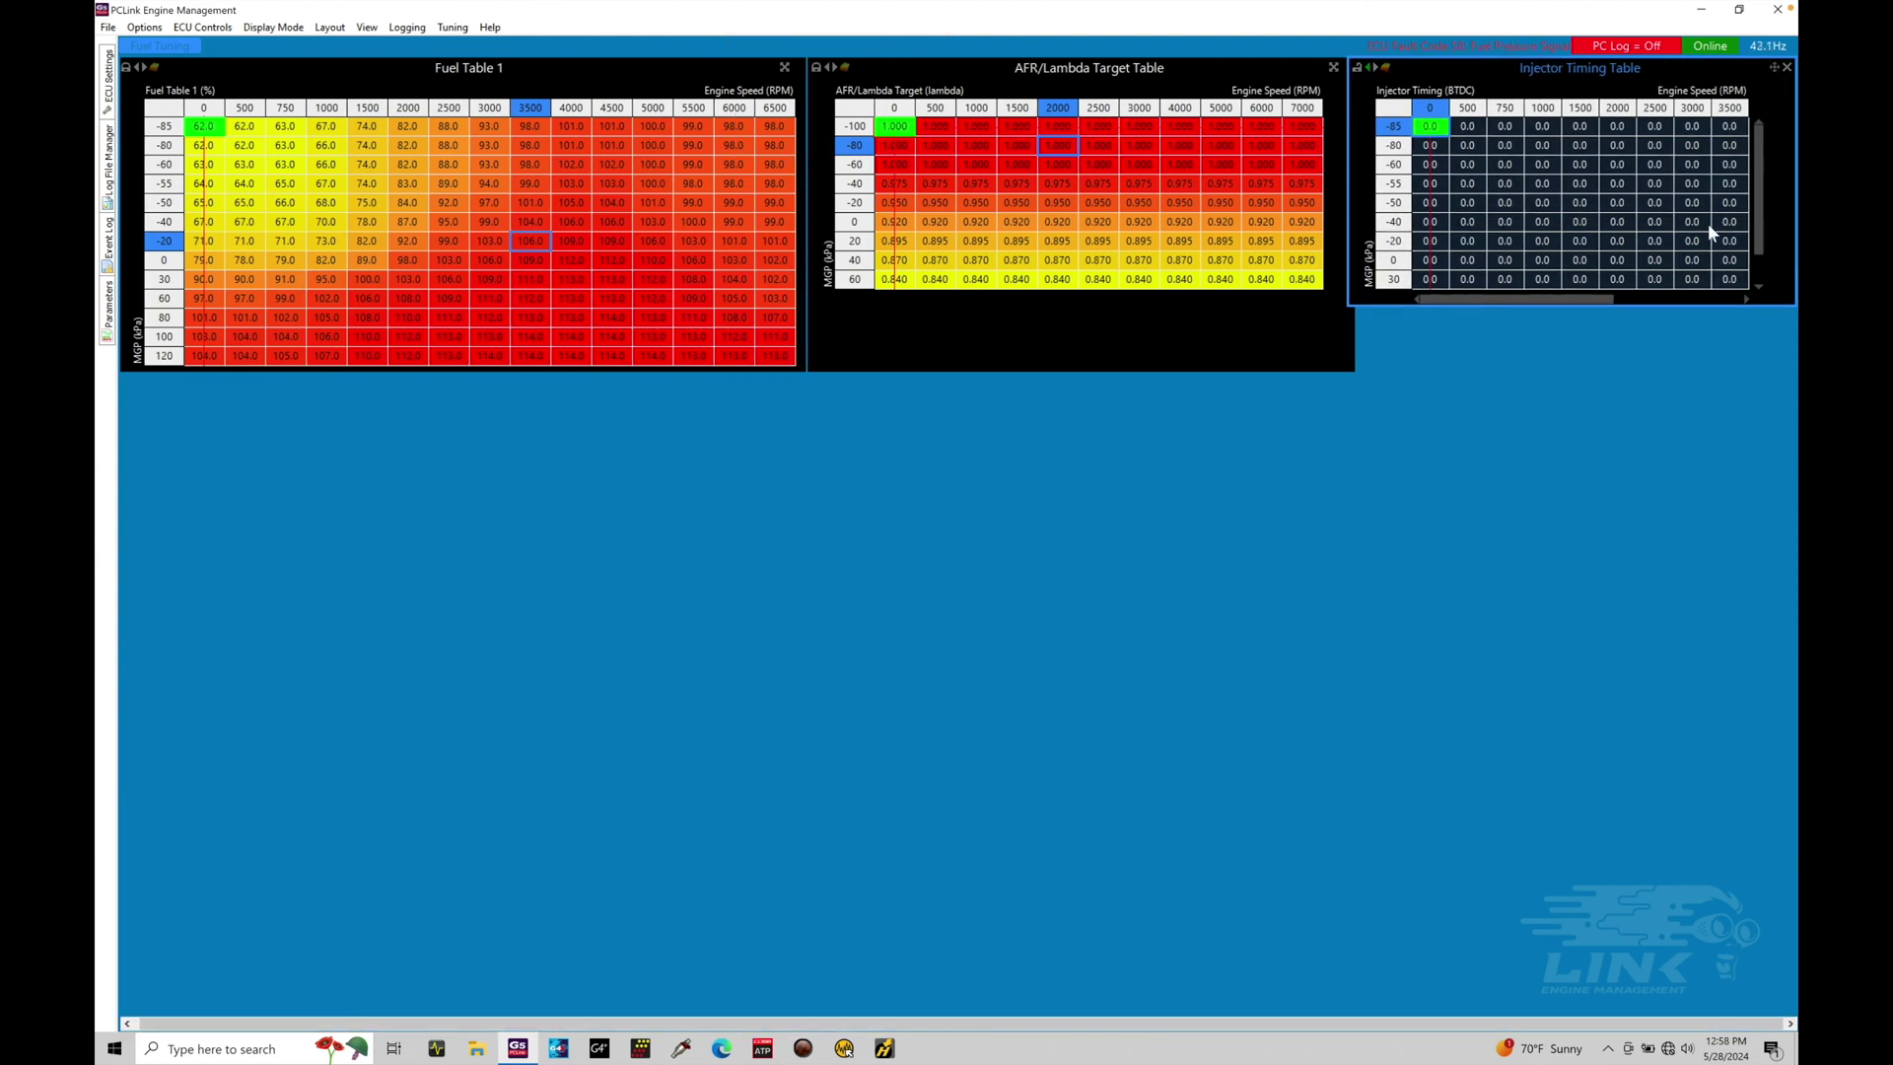
{"action": "left_click_drag", "start_coordinate": [1678, 304], "coordinate": [1685, 375]}
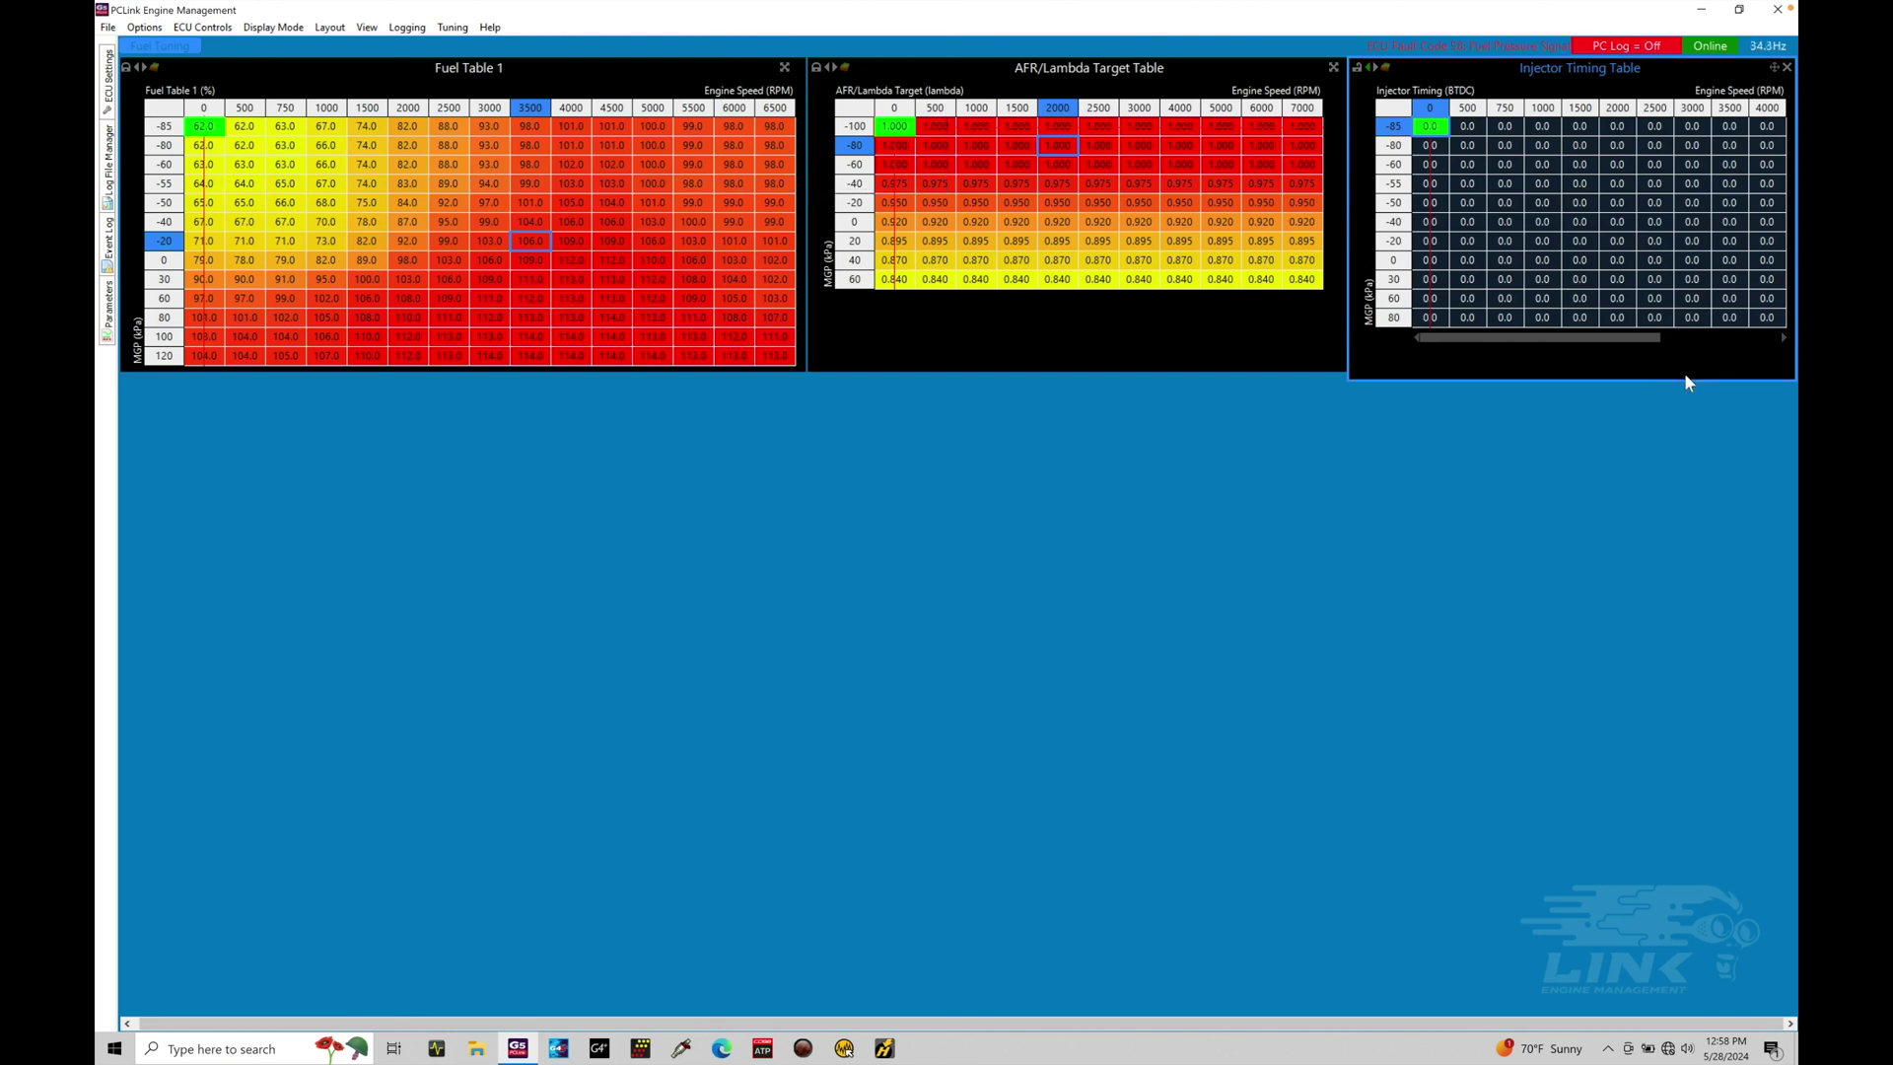
{"action": "left_click_drag", "start_coordinate": [1629, 71], "coordinate": [1628, 73]}
{"action": "left_click_drag", "start_coordinate": [1347, 189], "coordinate": [1141, 162]}
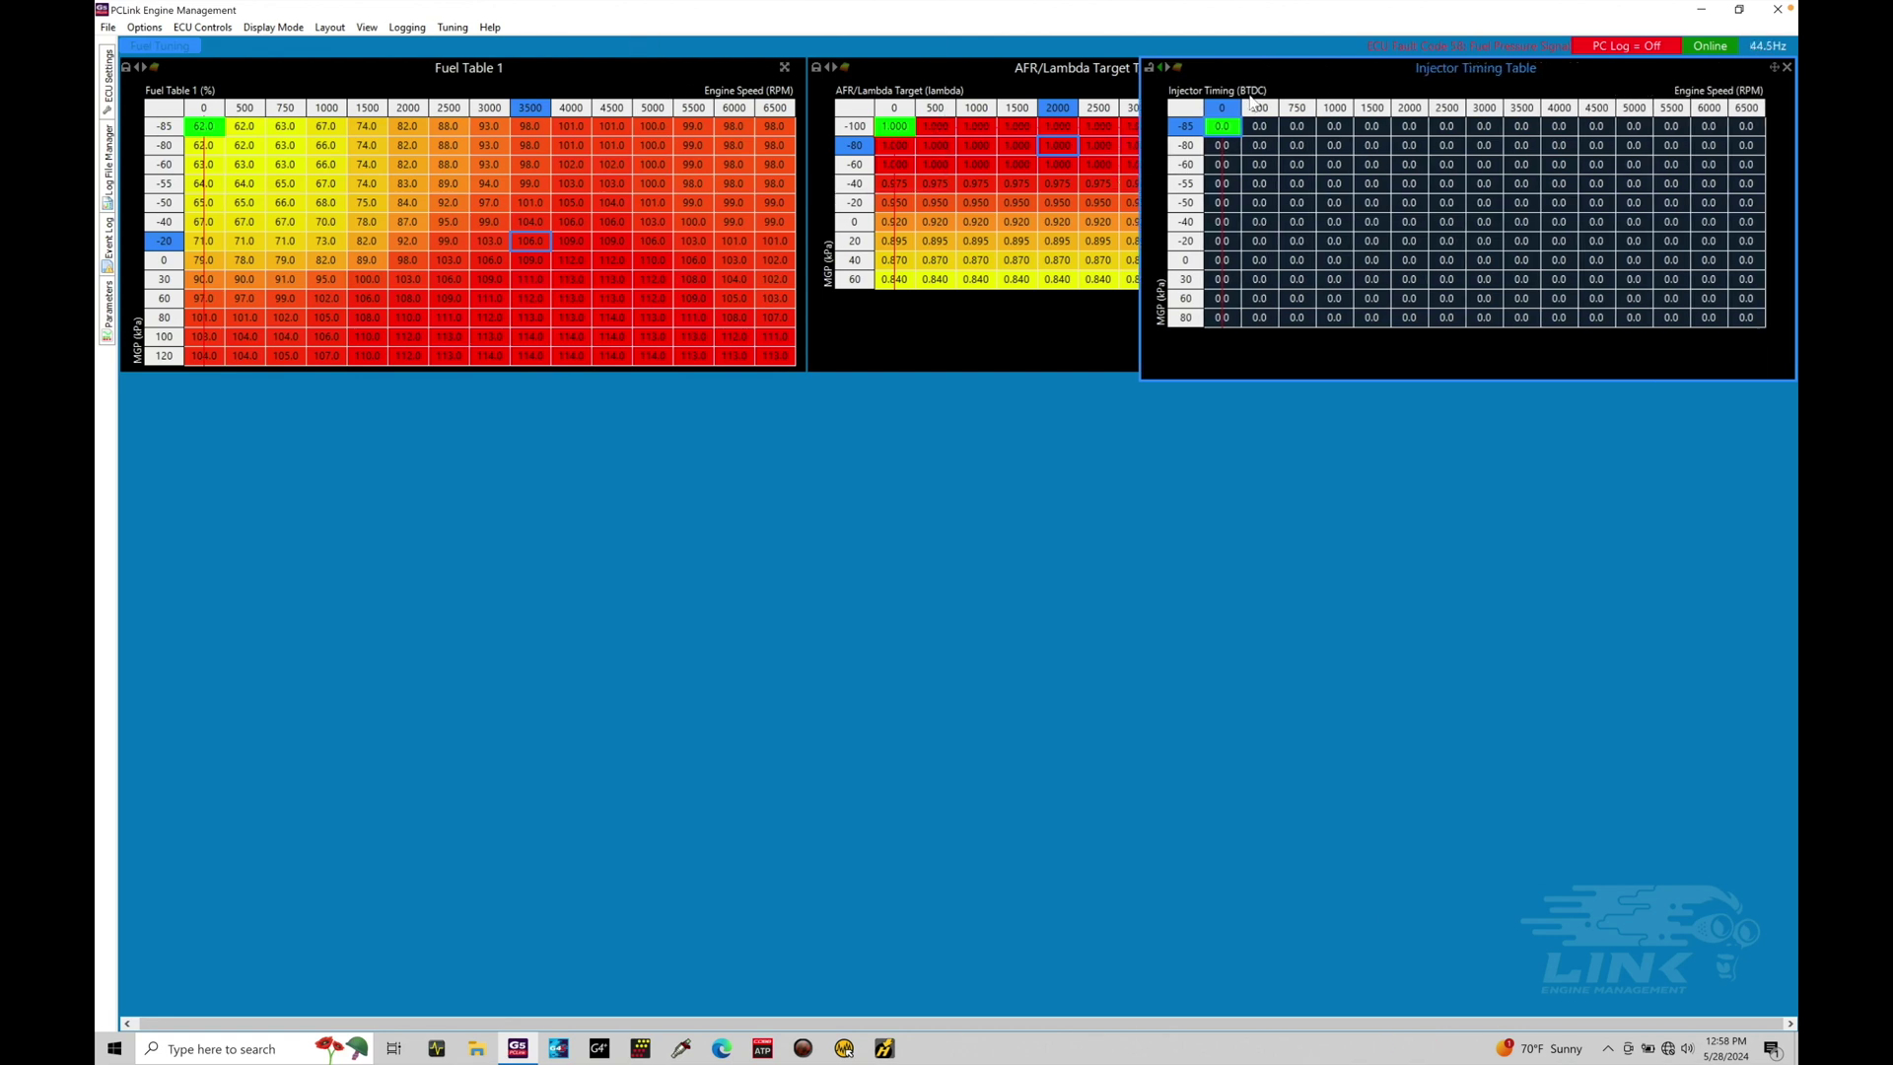
{"action": "left_click_drag", "start_coordinate": [1255, 71], "coordinate": [1452, 66]}
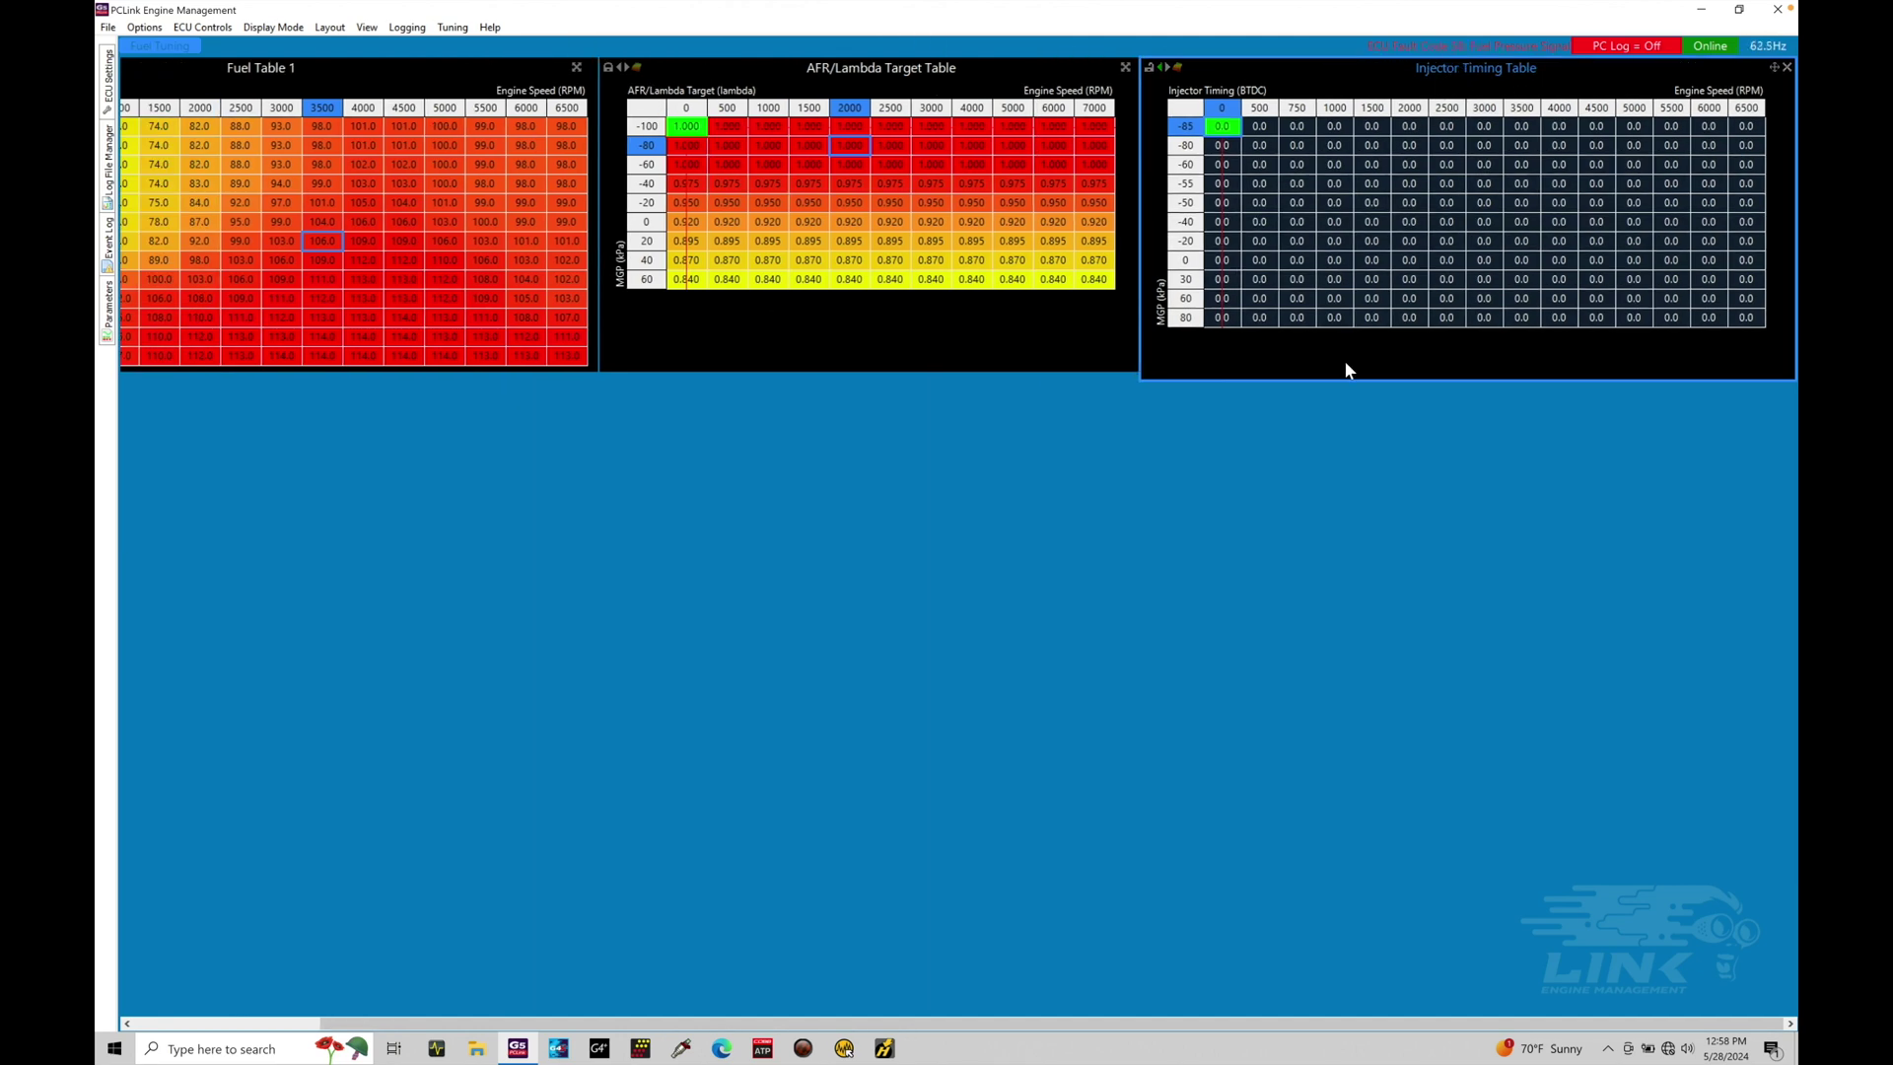
{"action": "left_click_drag", "start_coordinate": [1344, 379], "coordinate": [1344, 372]}
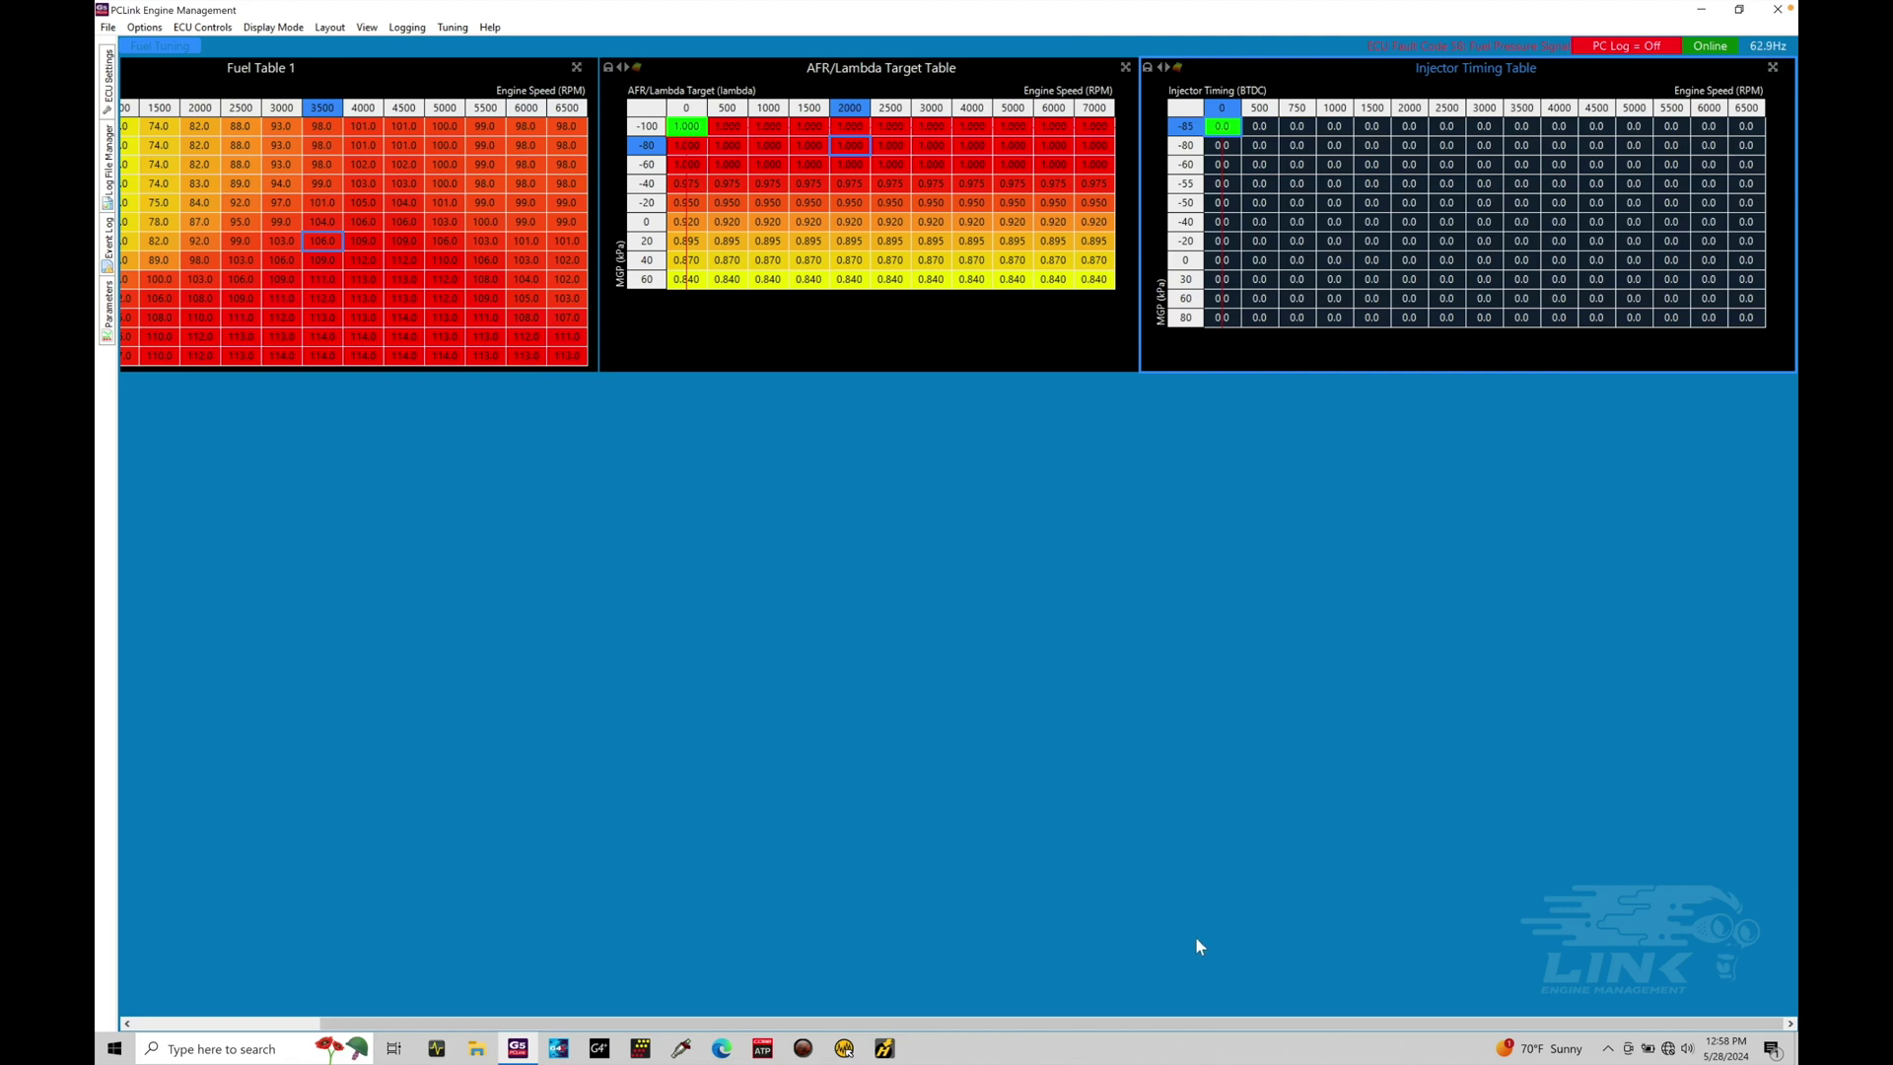
Step: Turn on colour shading for the Injector Timing Table
{"action": "left_click", "coordinate": [937, 1022]}
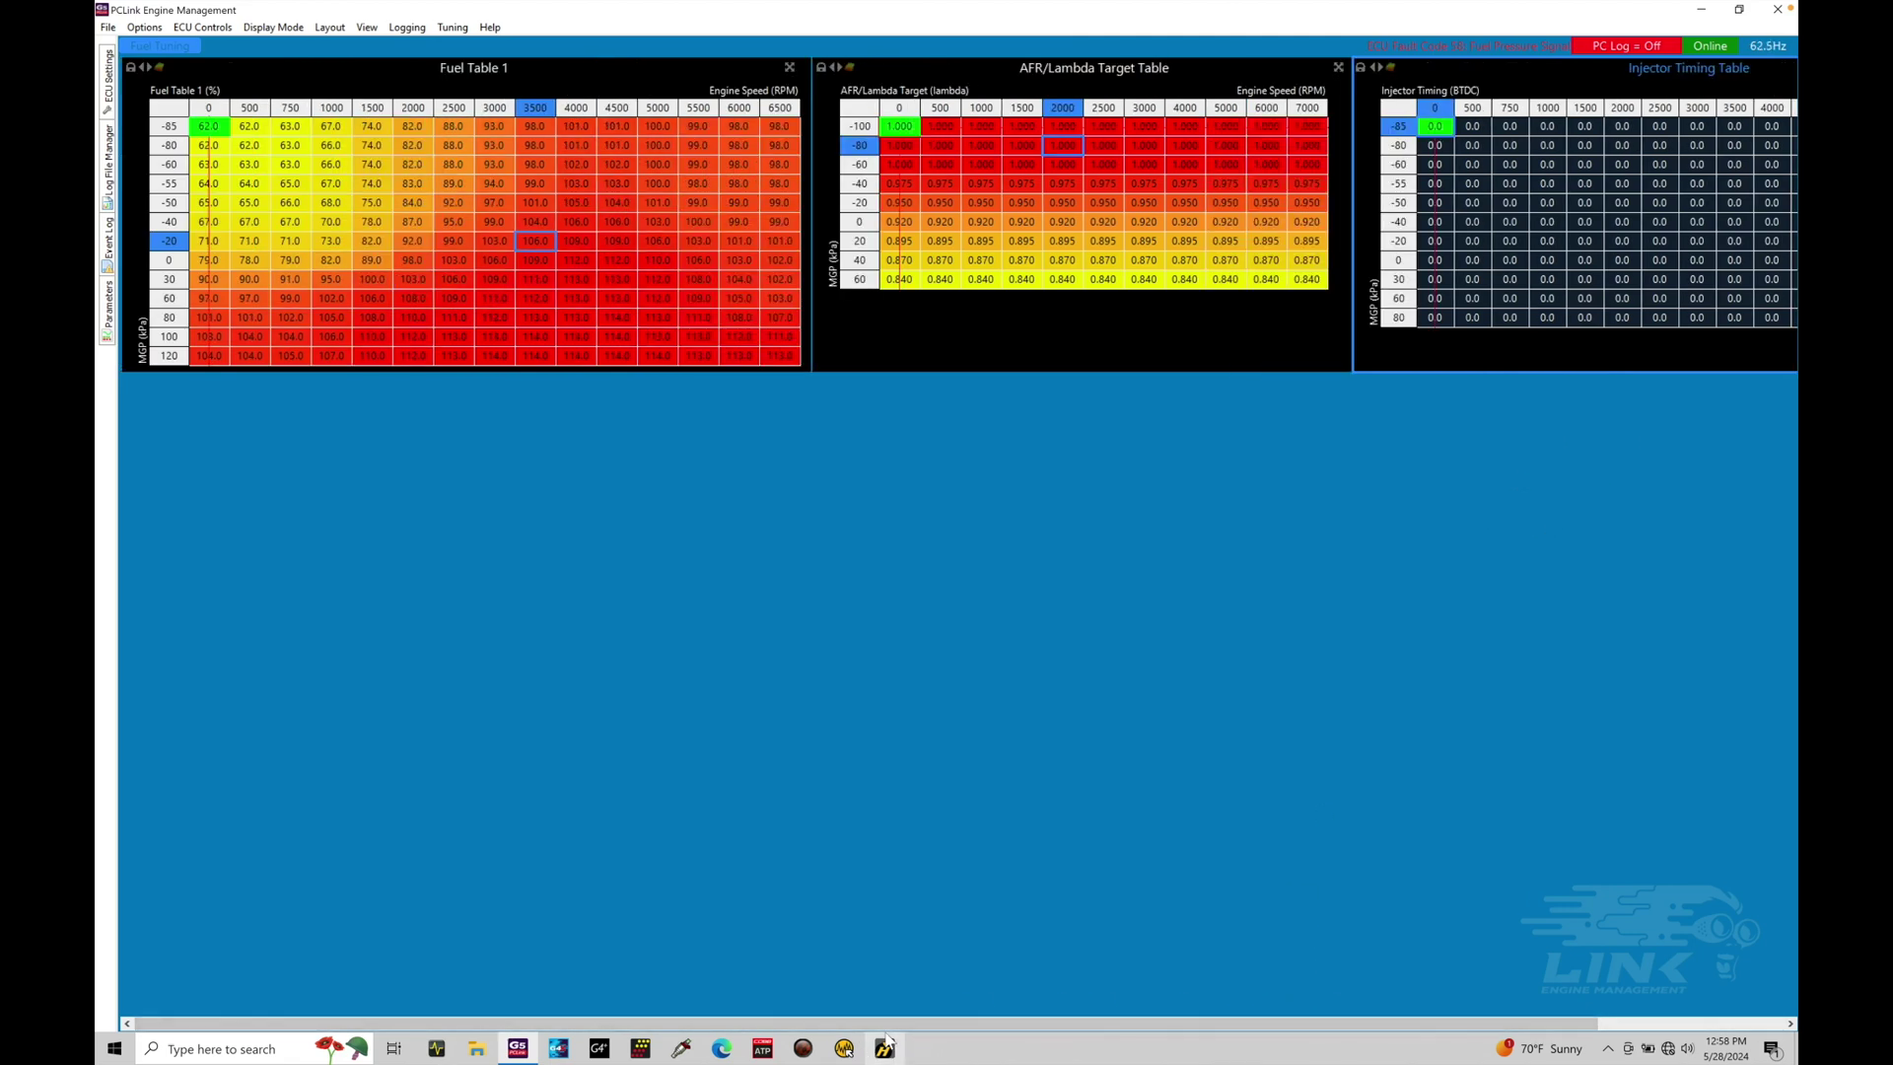
{"action": "left_click_drag", "start_coordinate": [991, 1021], "coordinate": [1158, 1014]}
{"action": "left_click", "coordinate": [1544, 262]}
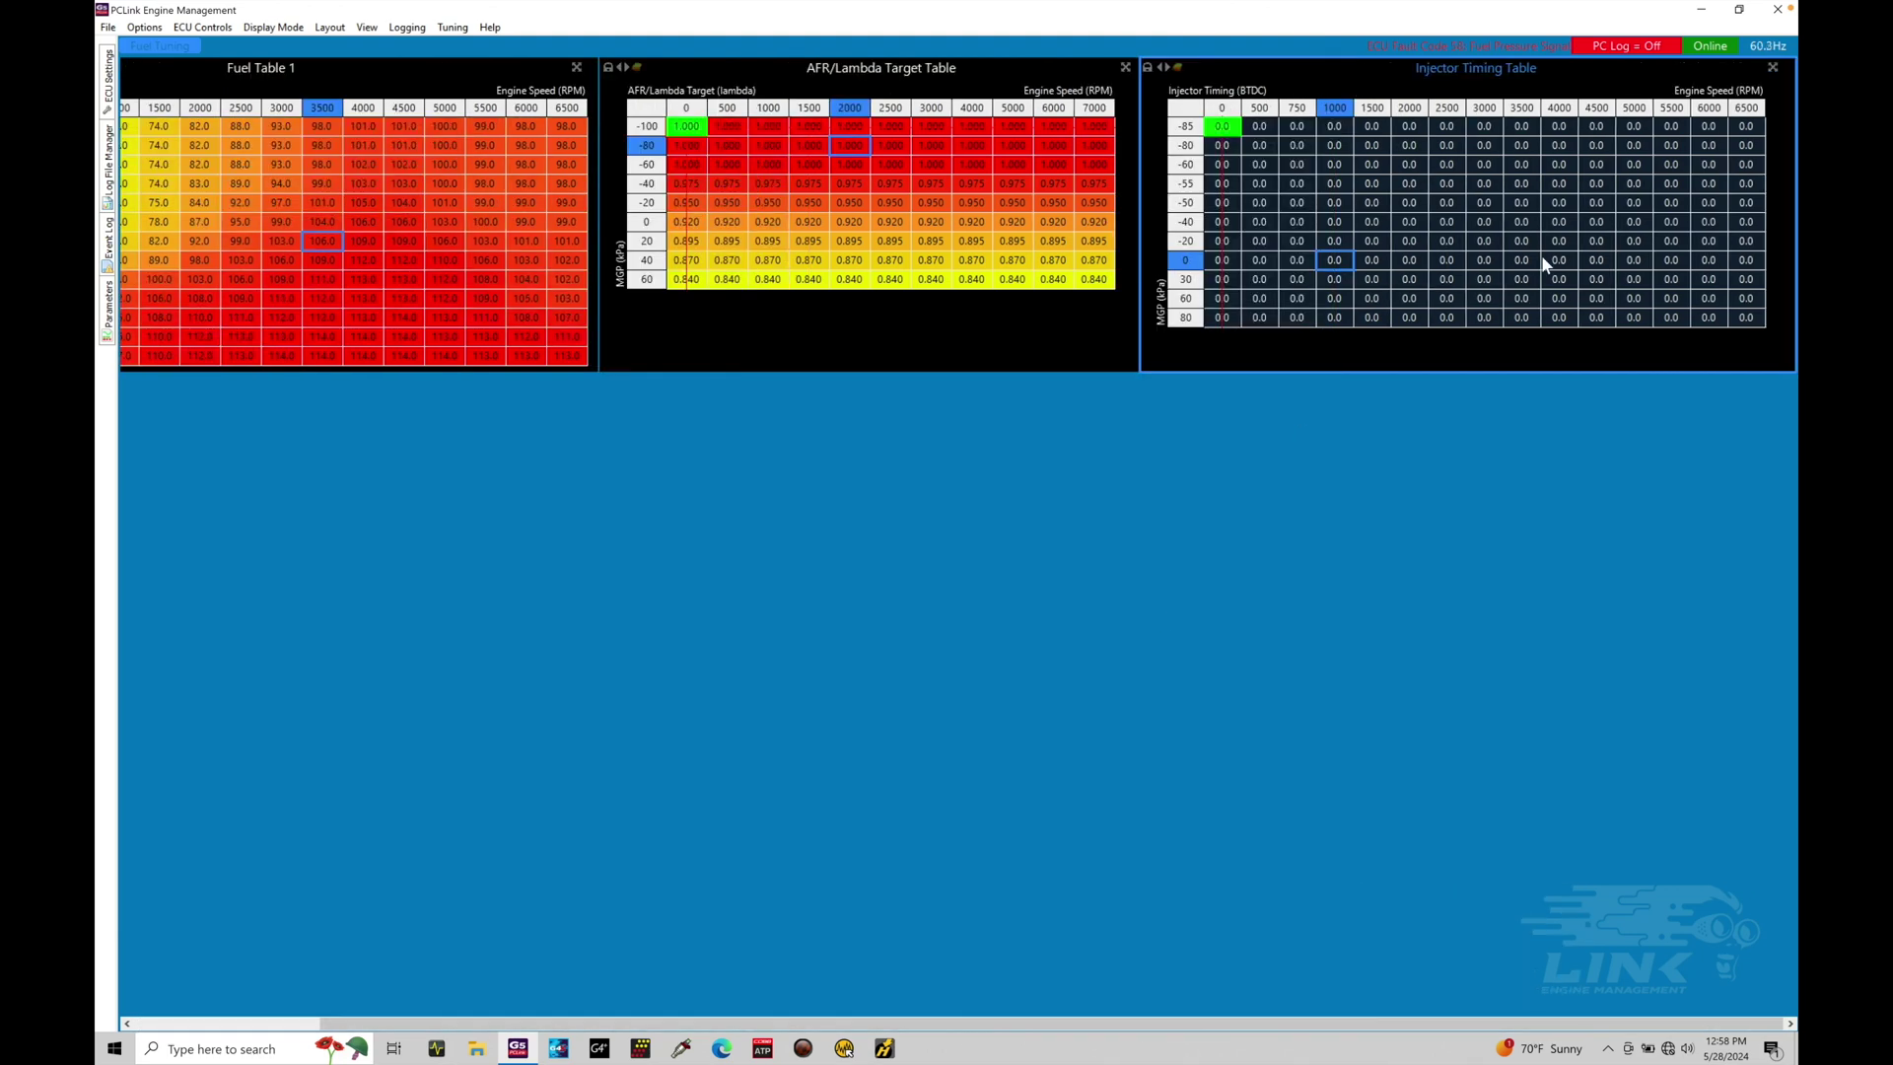
{"action": "left_click_drag", "start_coordinate": [1068, 1025], "coordinate": [754, 995]}
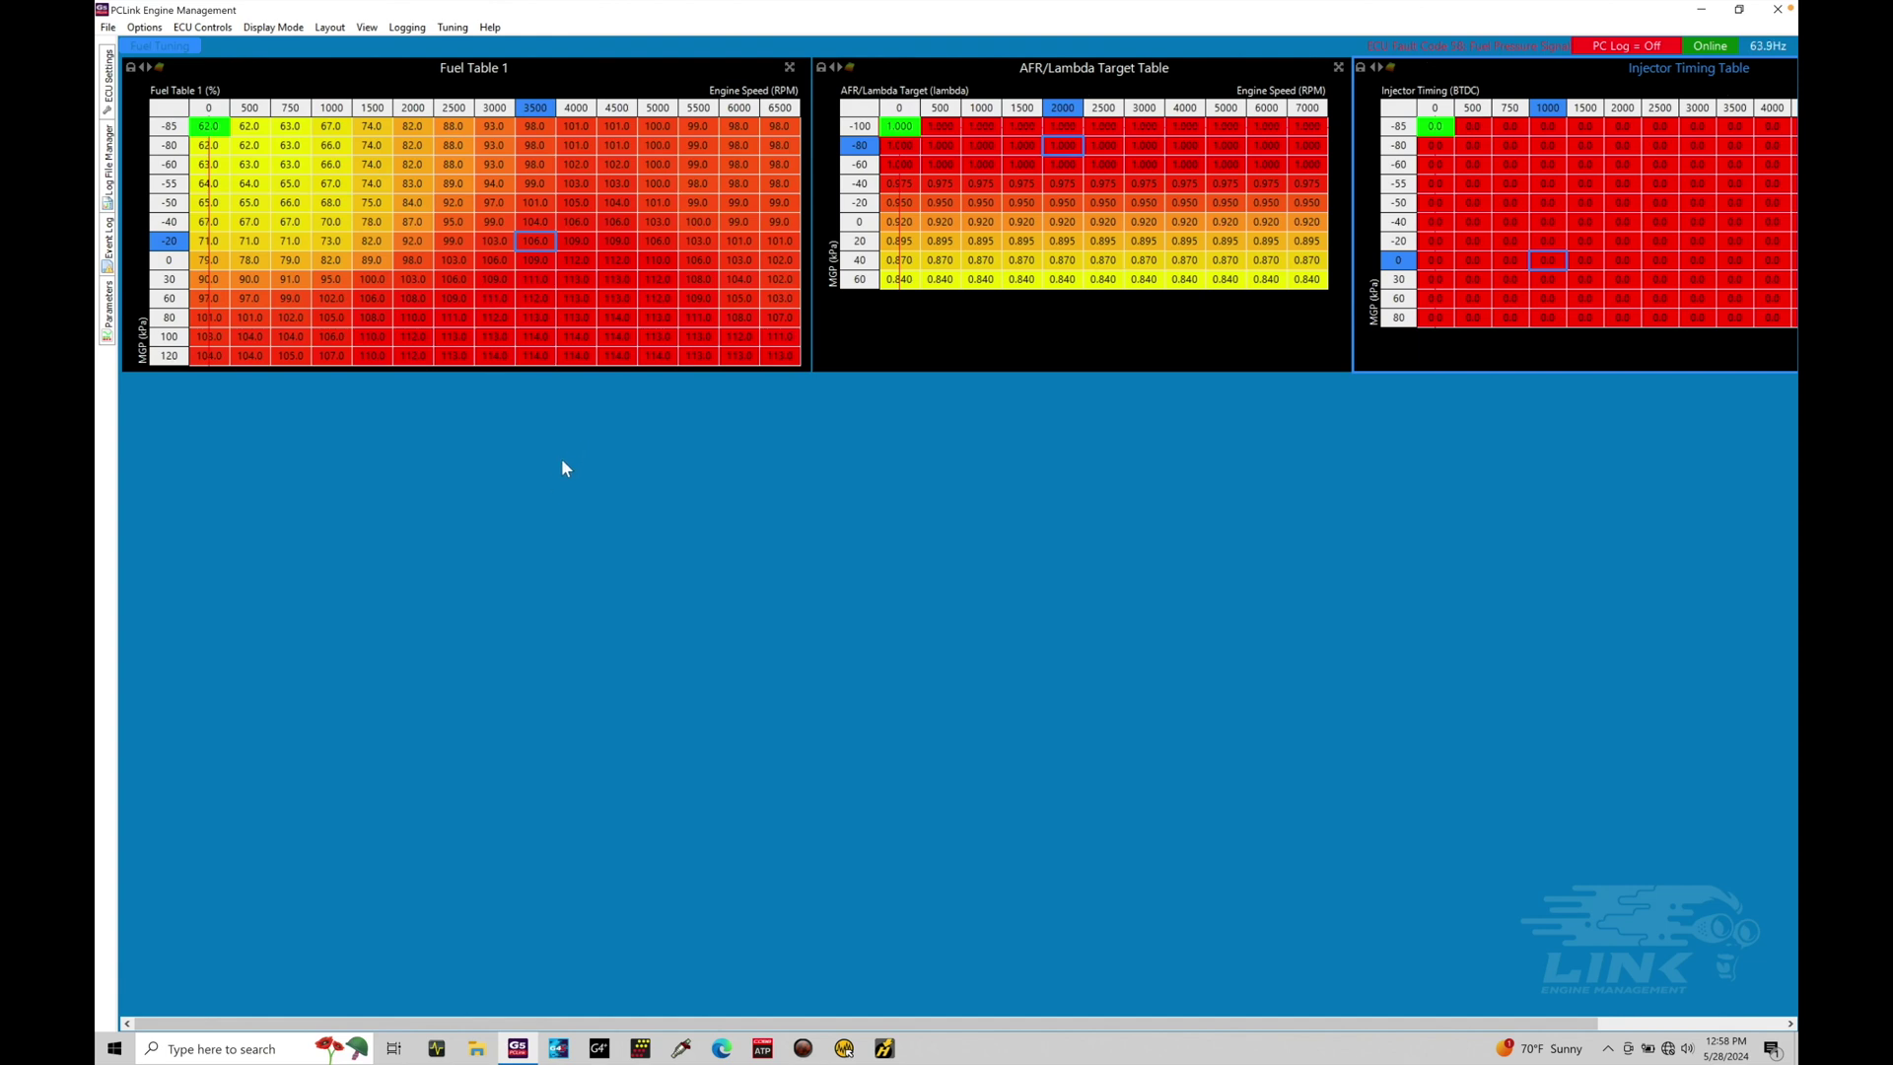
Step: Create a Runtime Value List view in the empty area below Fuel Table 1
{"action": "right_click", "coordinate": [441, 412]}
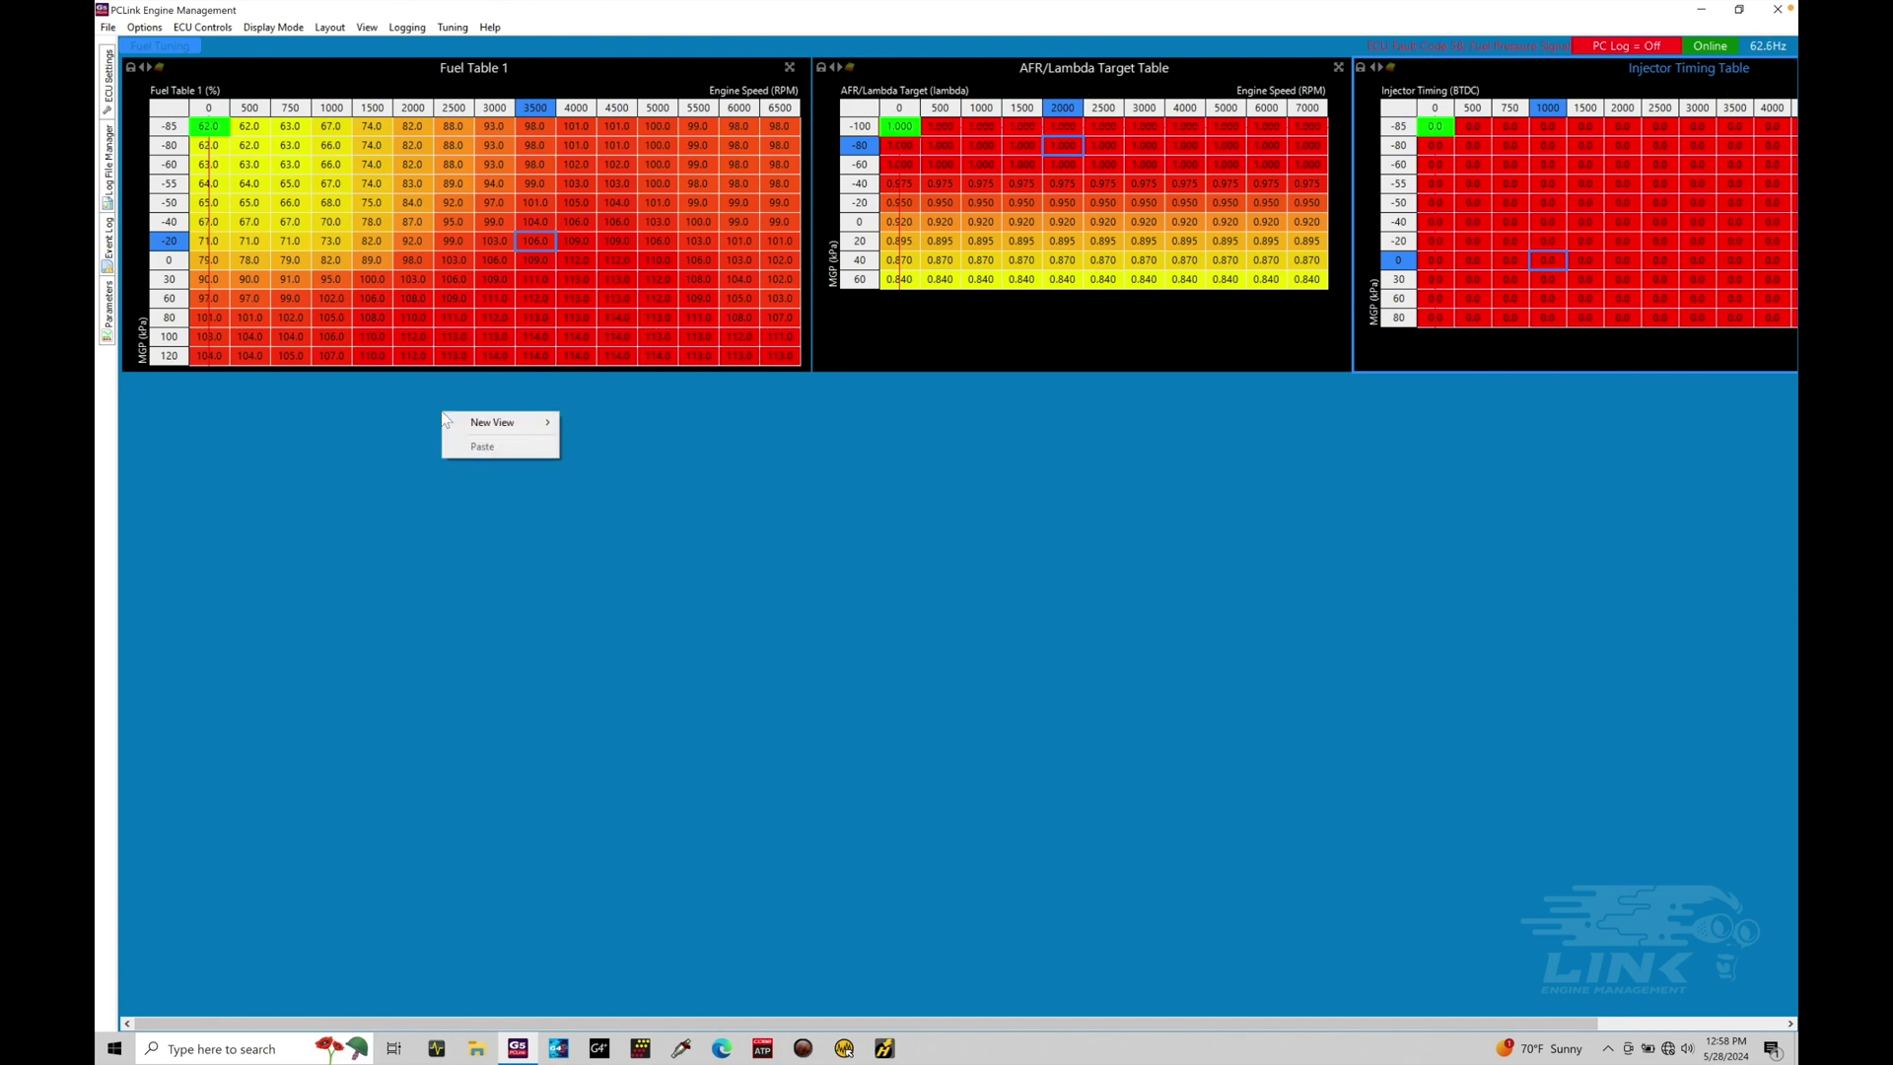
{"action": "mouse_move", "coordinate": [500, 428]}
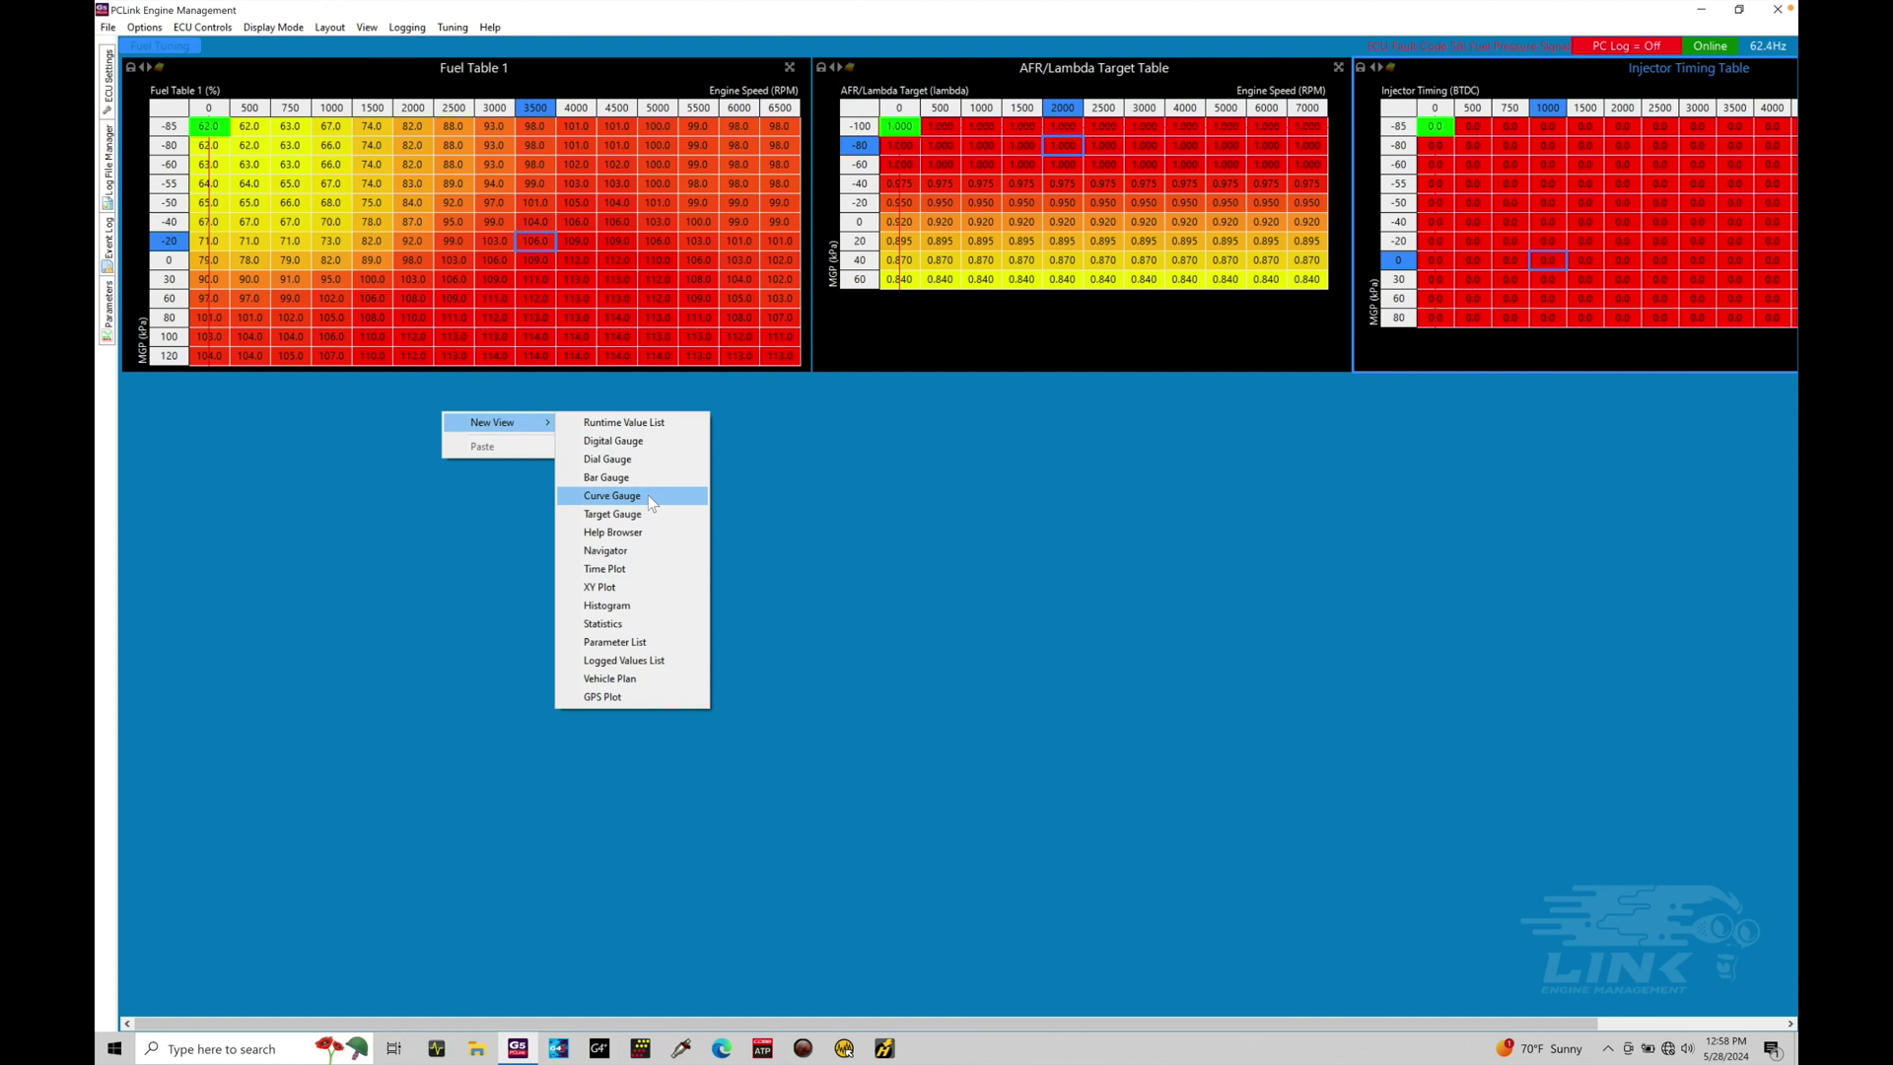
{"action": "left_click", "coordinate": [672, 425]}
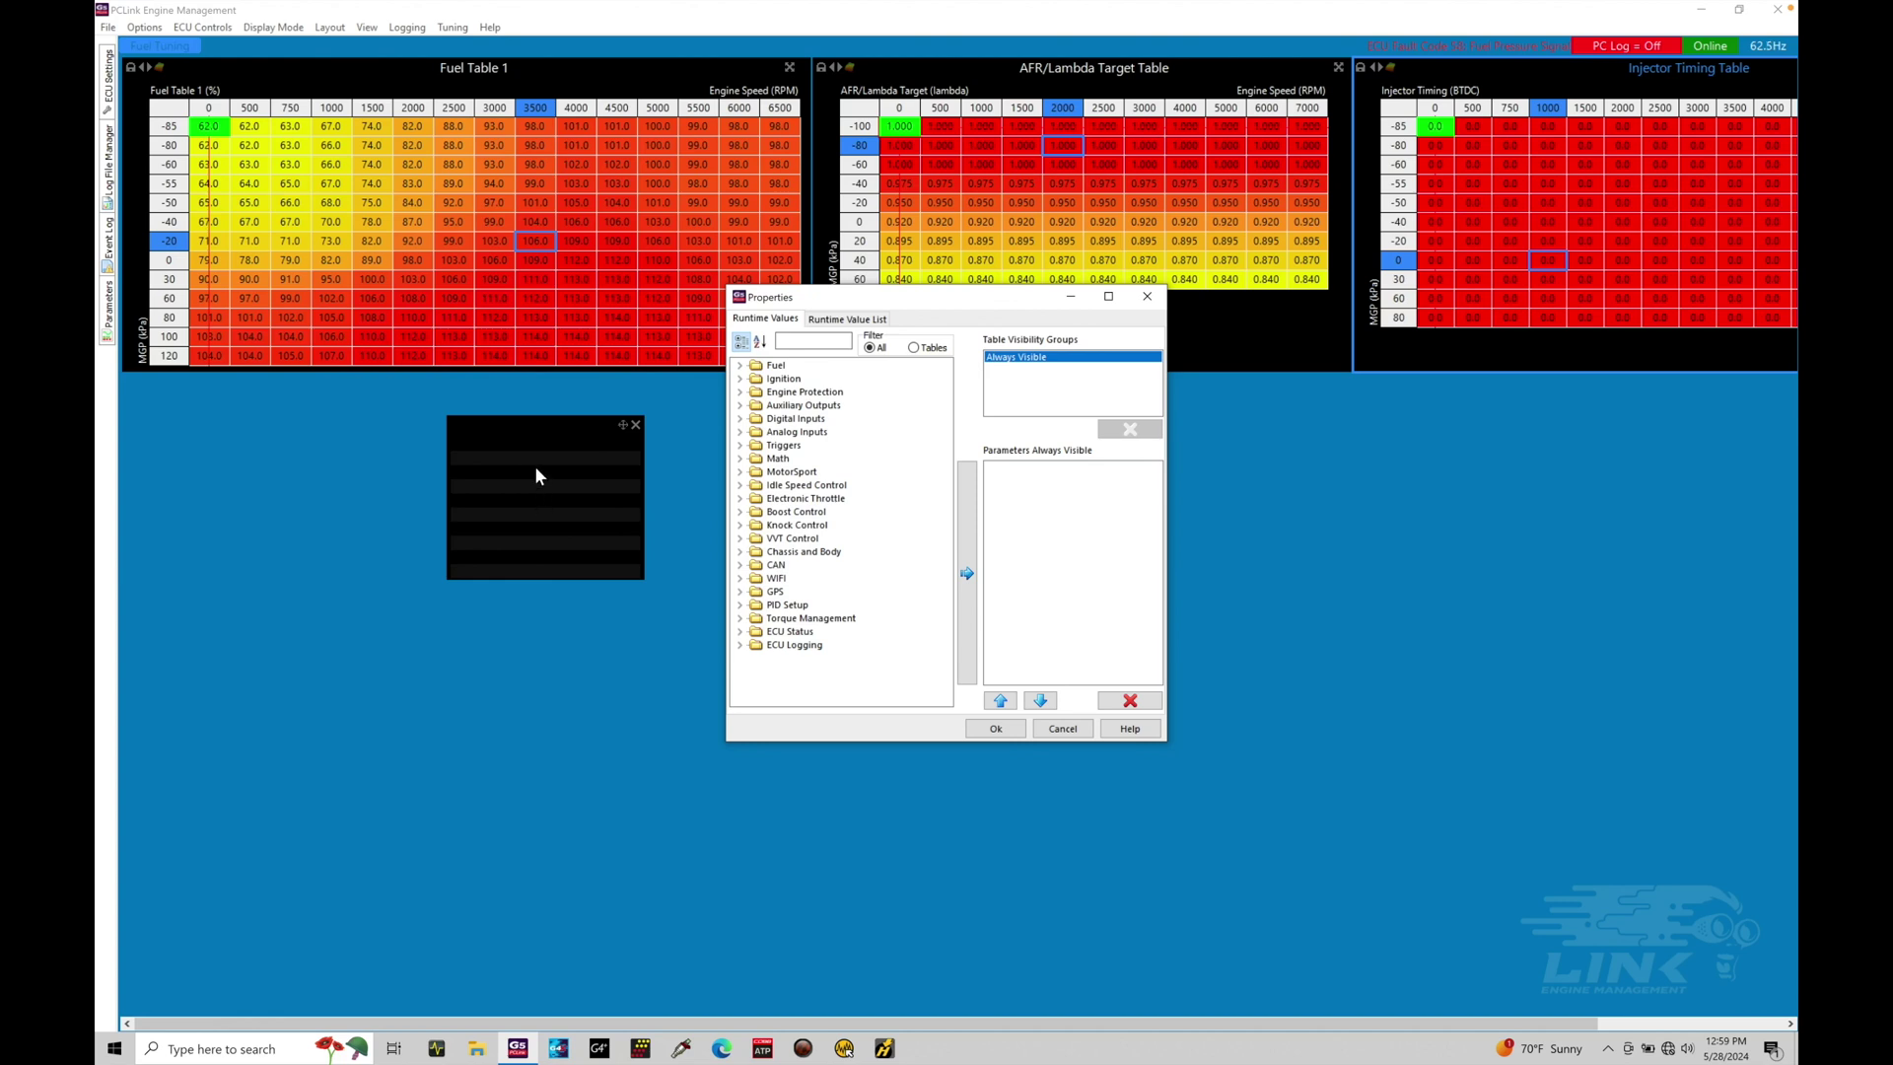
Step: Add the Engine Speed and MAP parameters to the runtime value list's always-visible group
{"action": "left_click", "coordinate": [799, 340]}
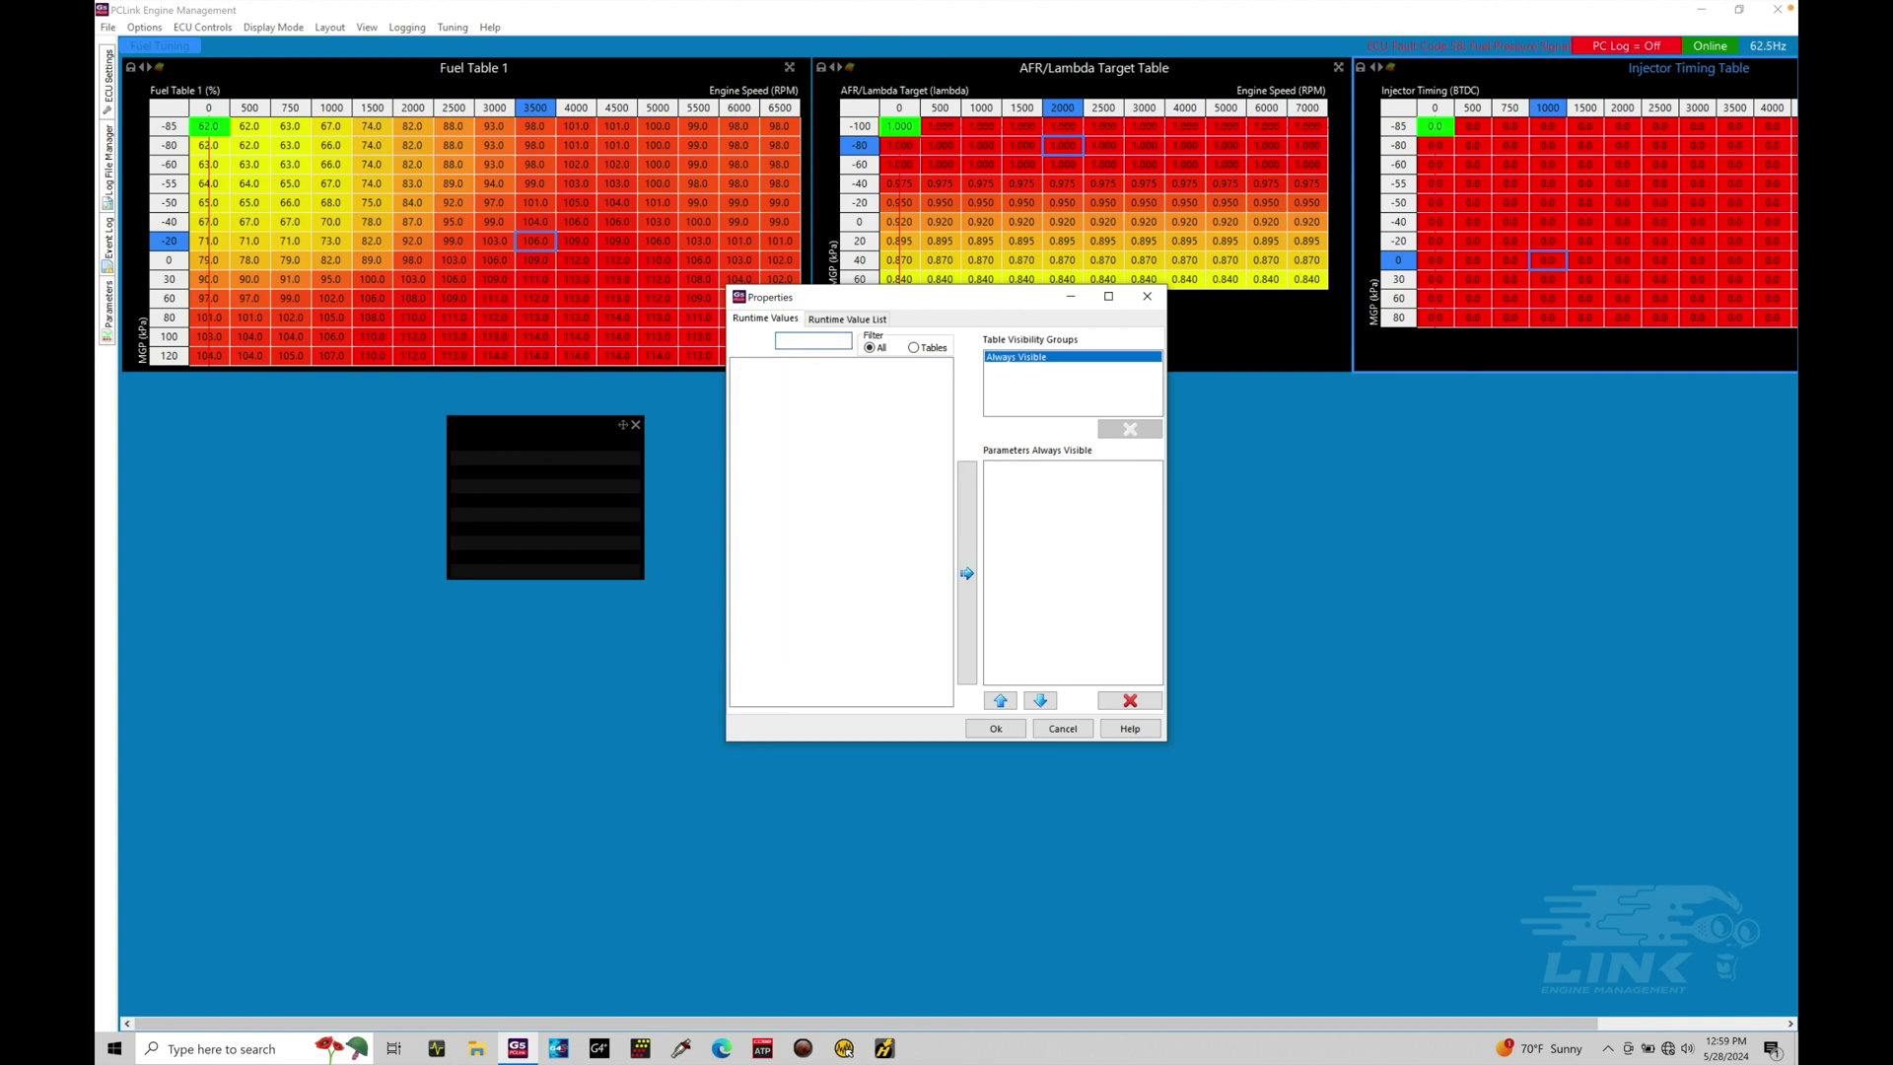
{"action": "type", "text": "engine"}
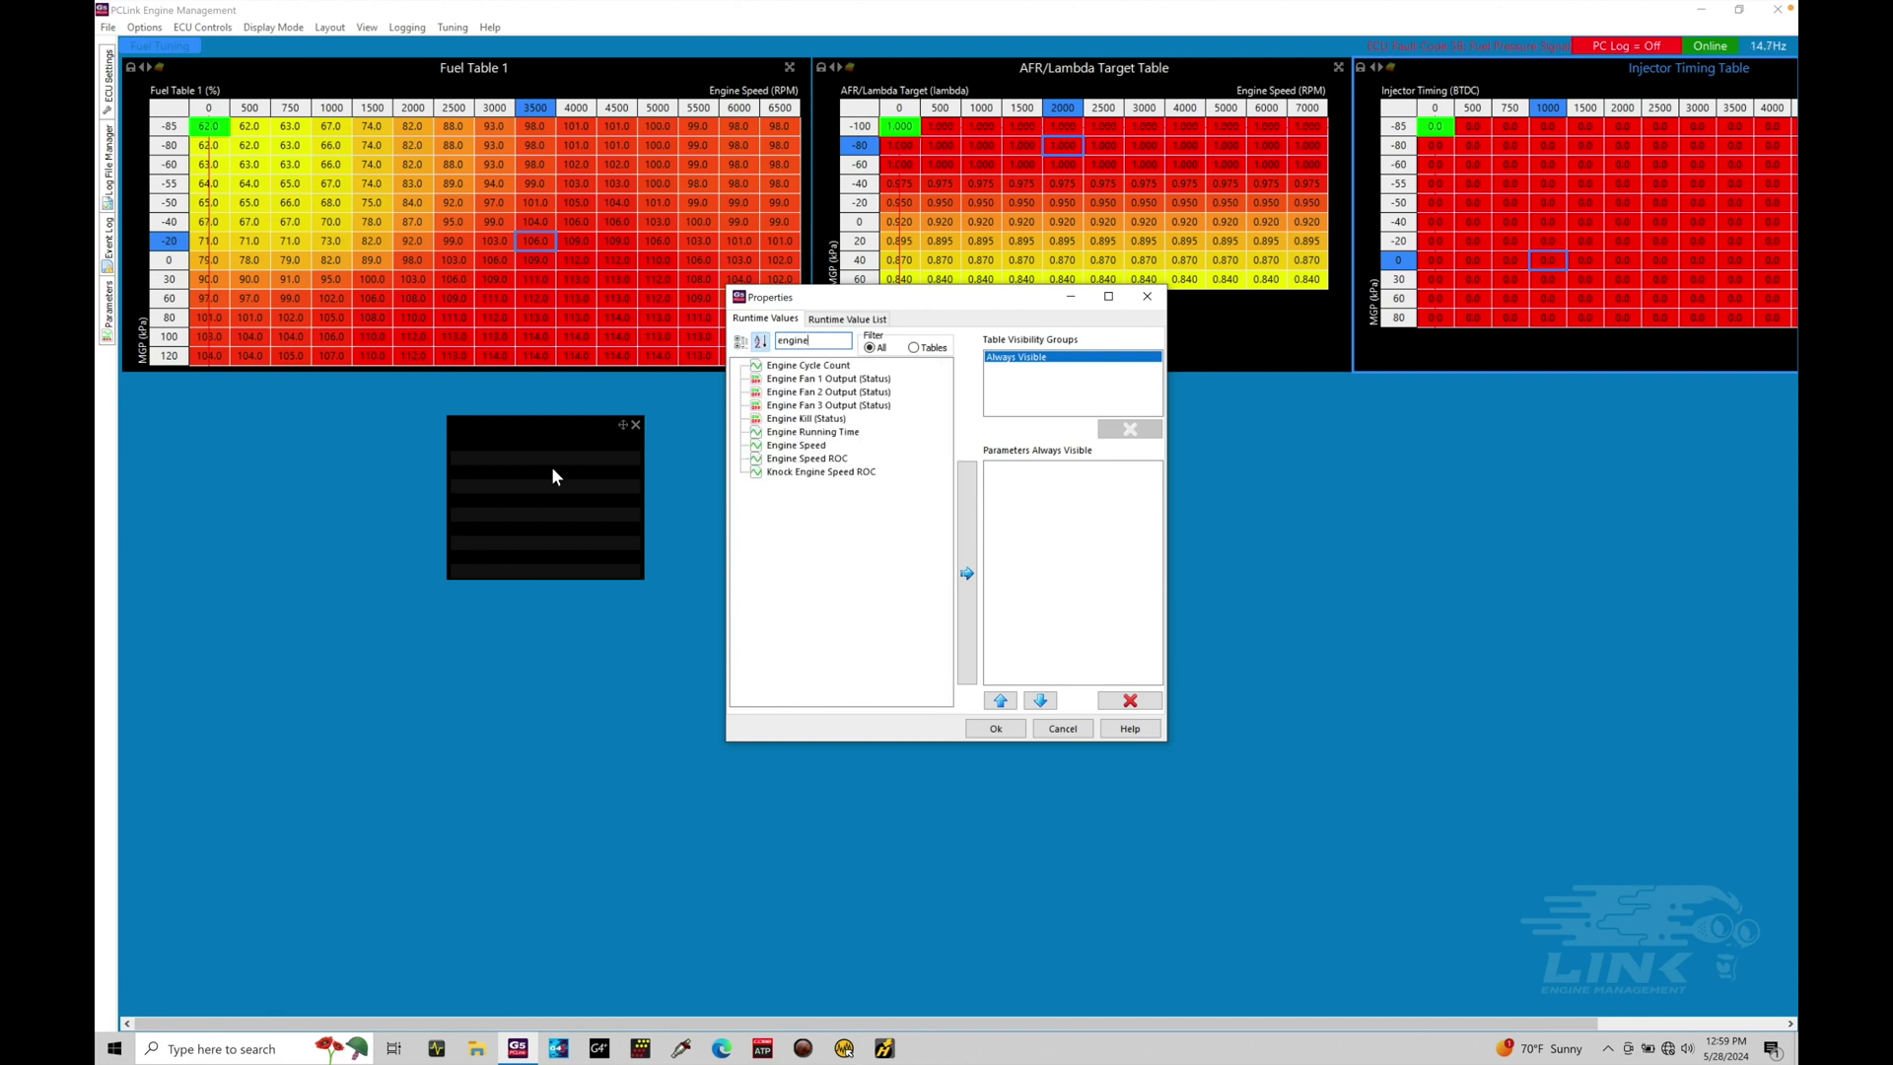
{"action": "left_click", "coordinate": [817, 446]}
{"action": "left_click", "coordinate": [971, 567]}
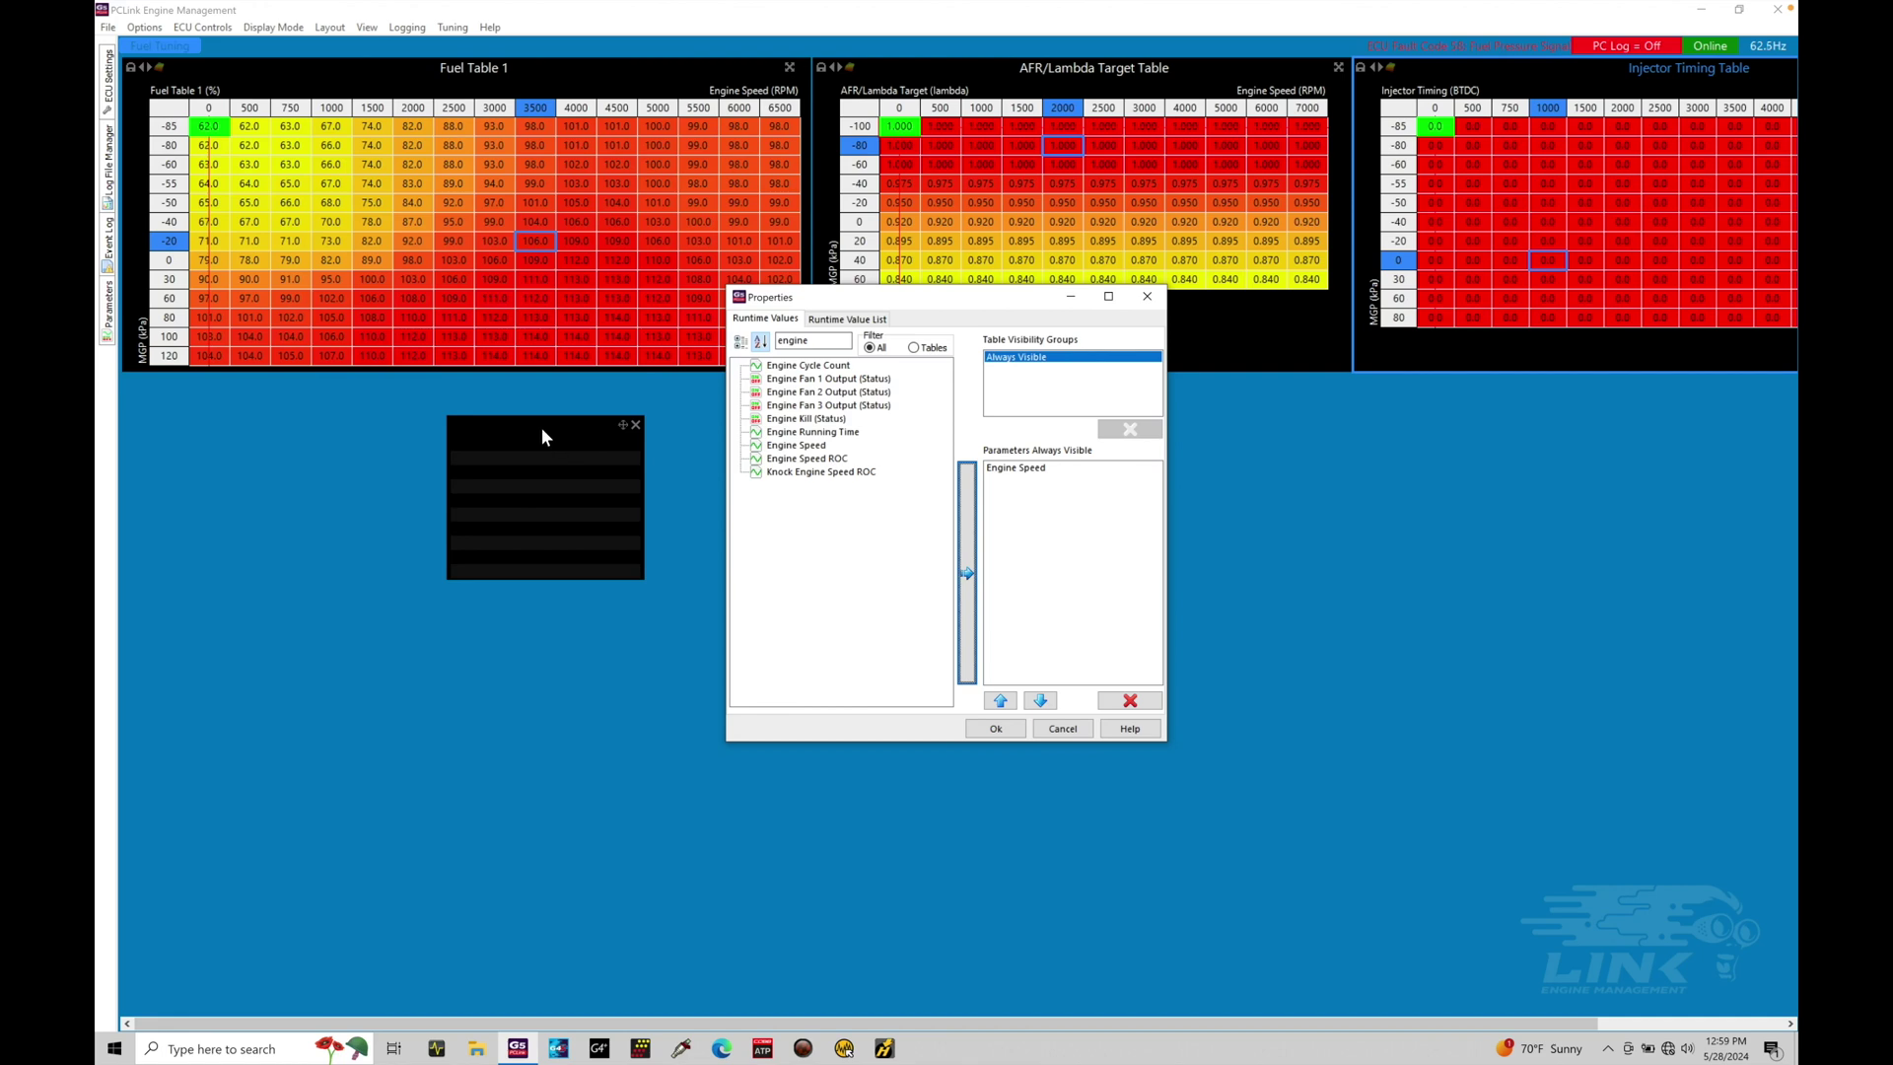
{"action": "double_click", "coordinate": [825, 340]}
{"action": "type", "text": "map"}
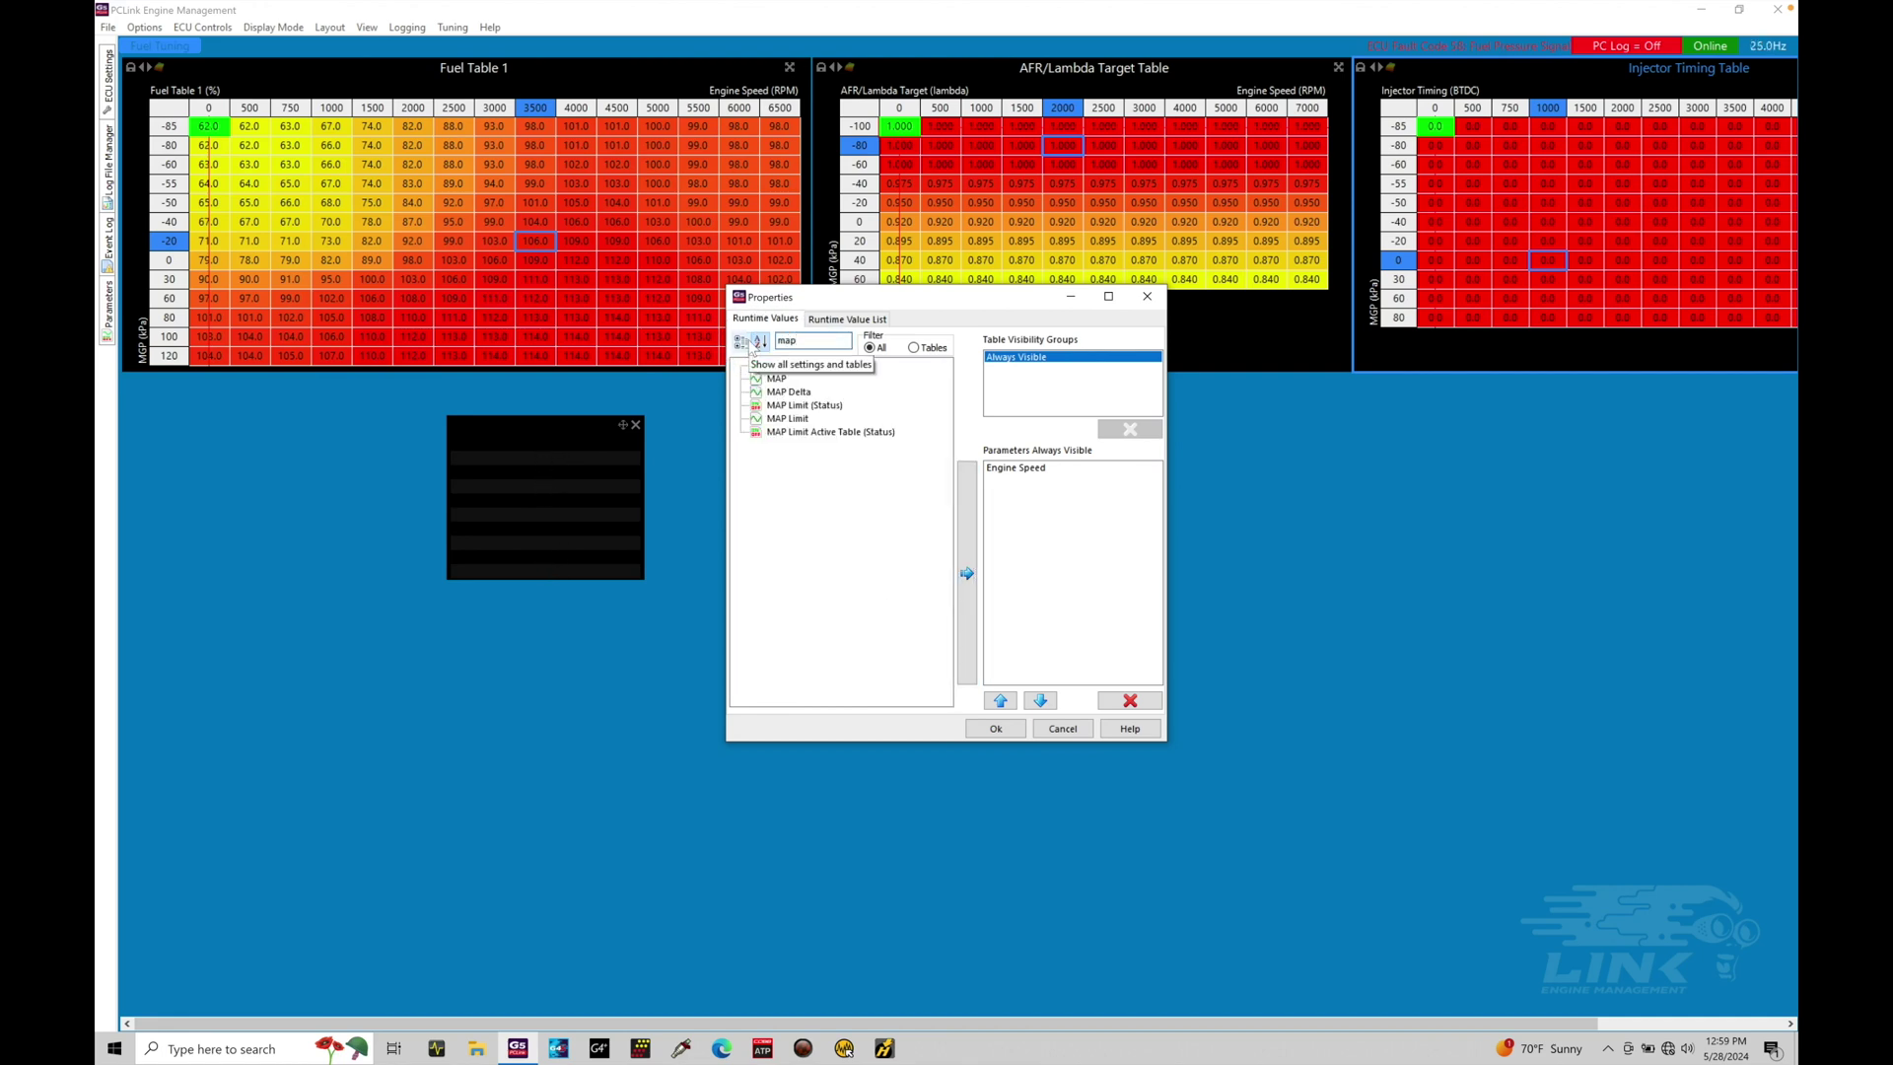
{"action": "double_click", "coordinate": [814, 380]}
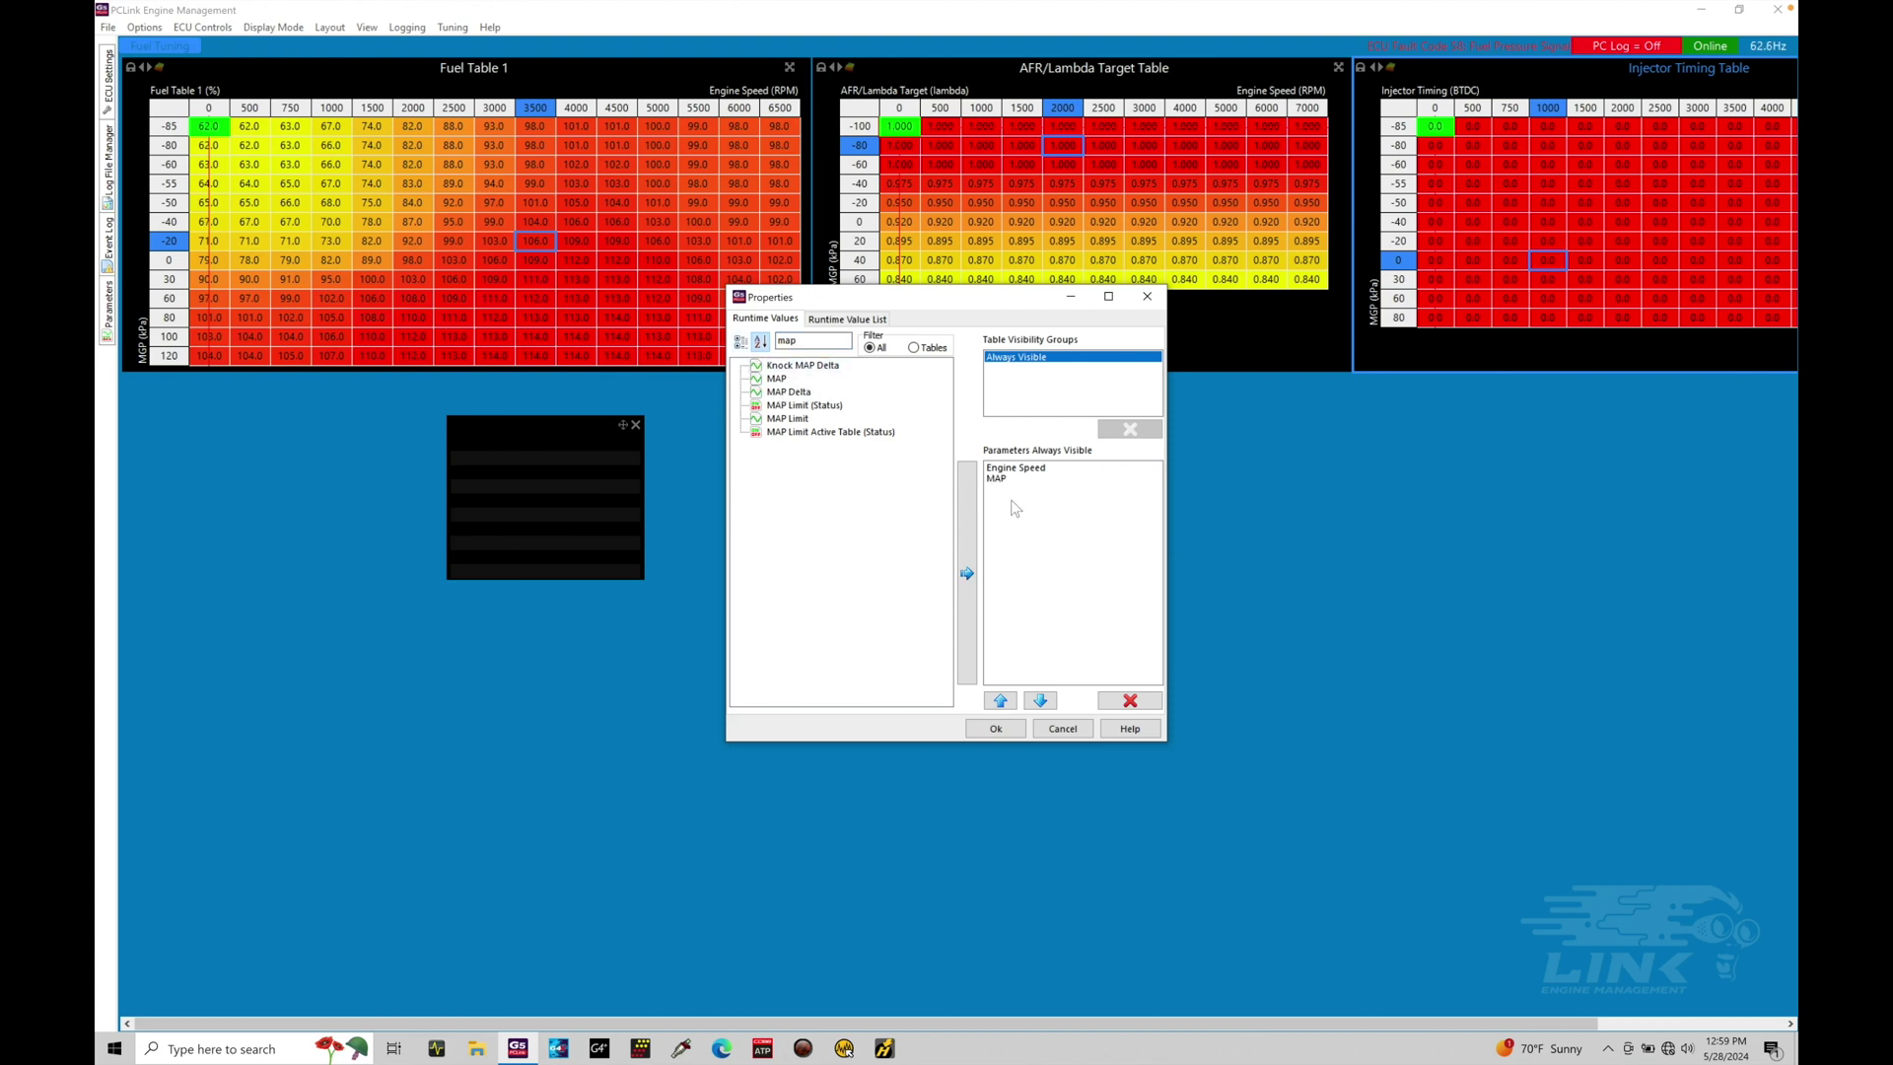
Step: Search the available runtime values for "throttle"
{"action": "double_click", "coordinate": [826, 339]}
{"action": "key", "text": "BackSpace"}
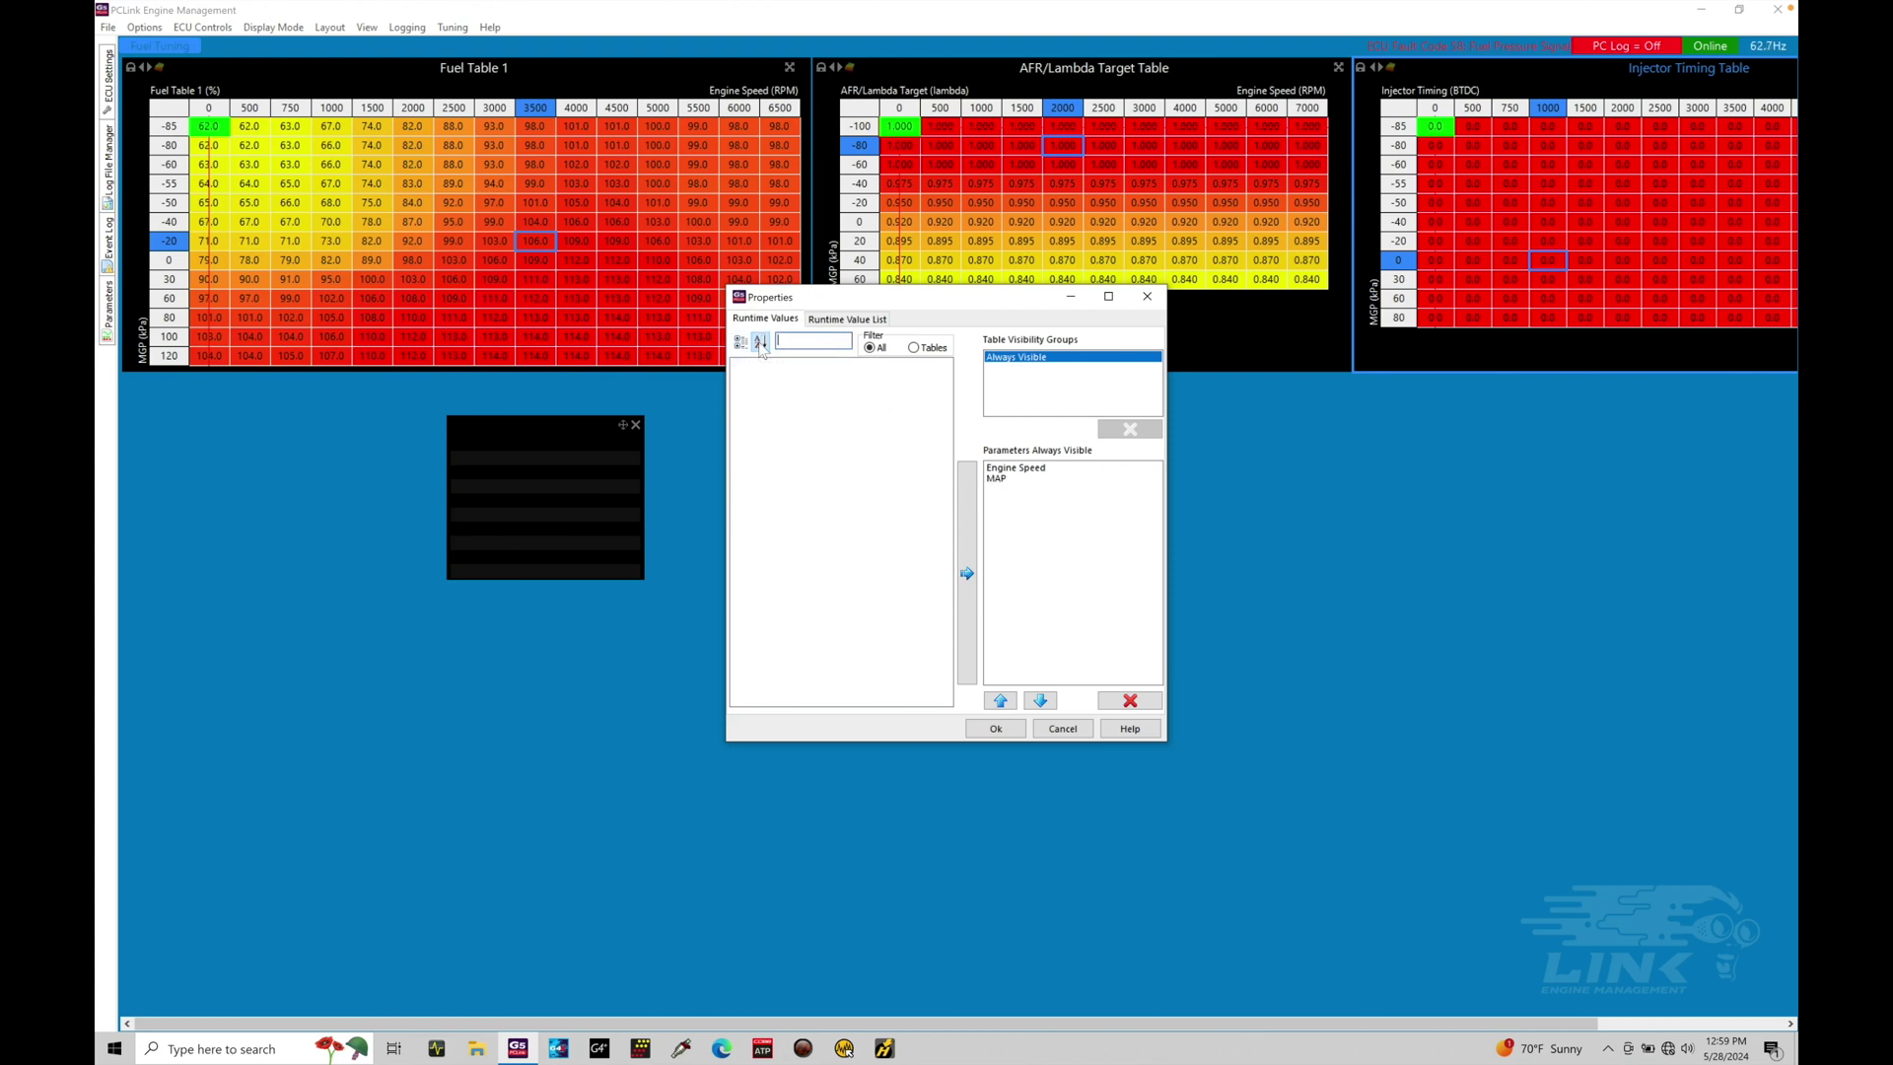
{"action": "type", "text": "throttl4"}
{"action": "key", "text": "BackSpace"}
{"action": "type", "text": "e"}
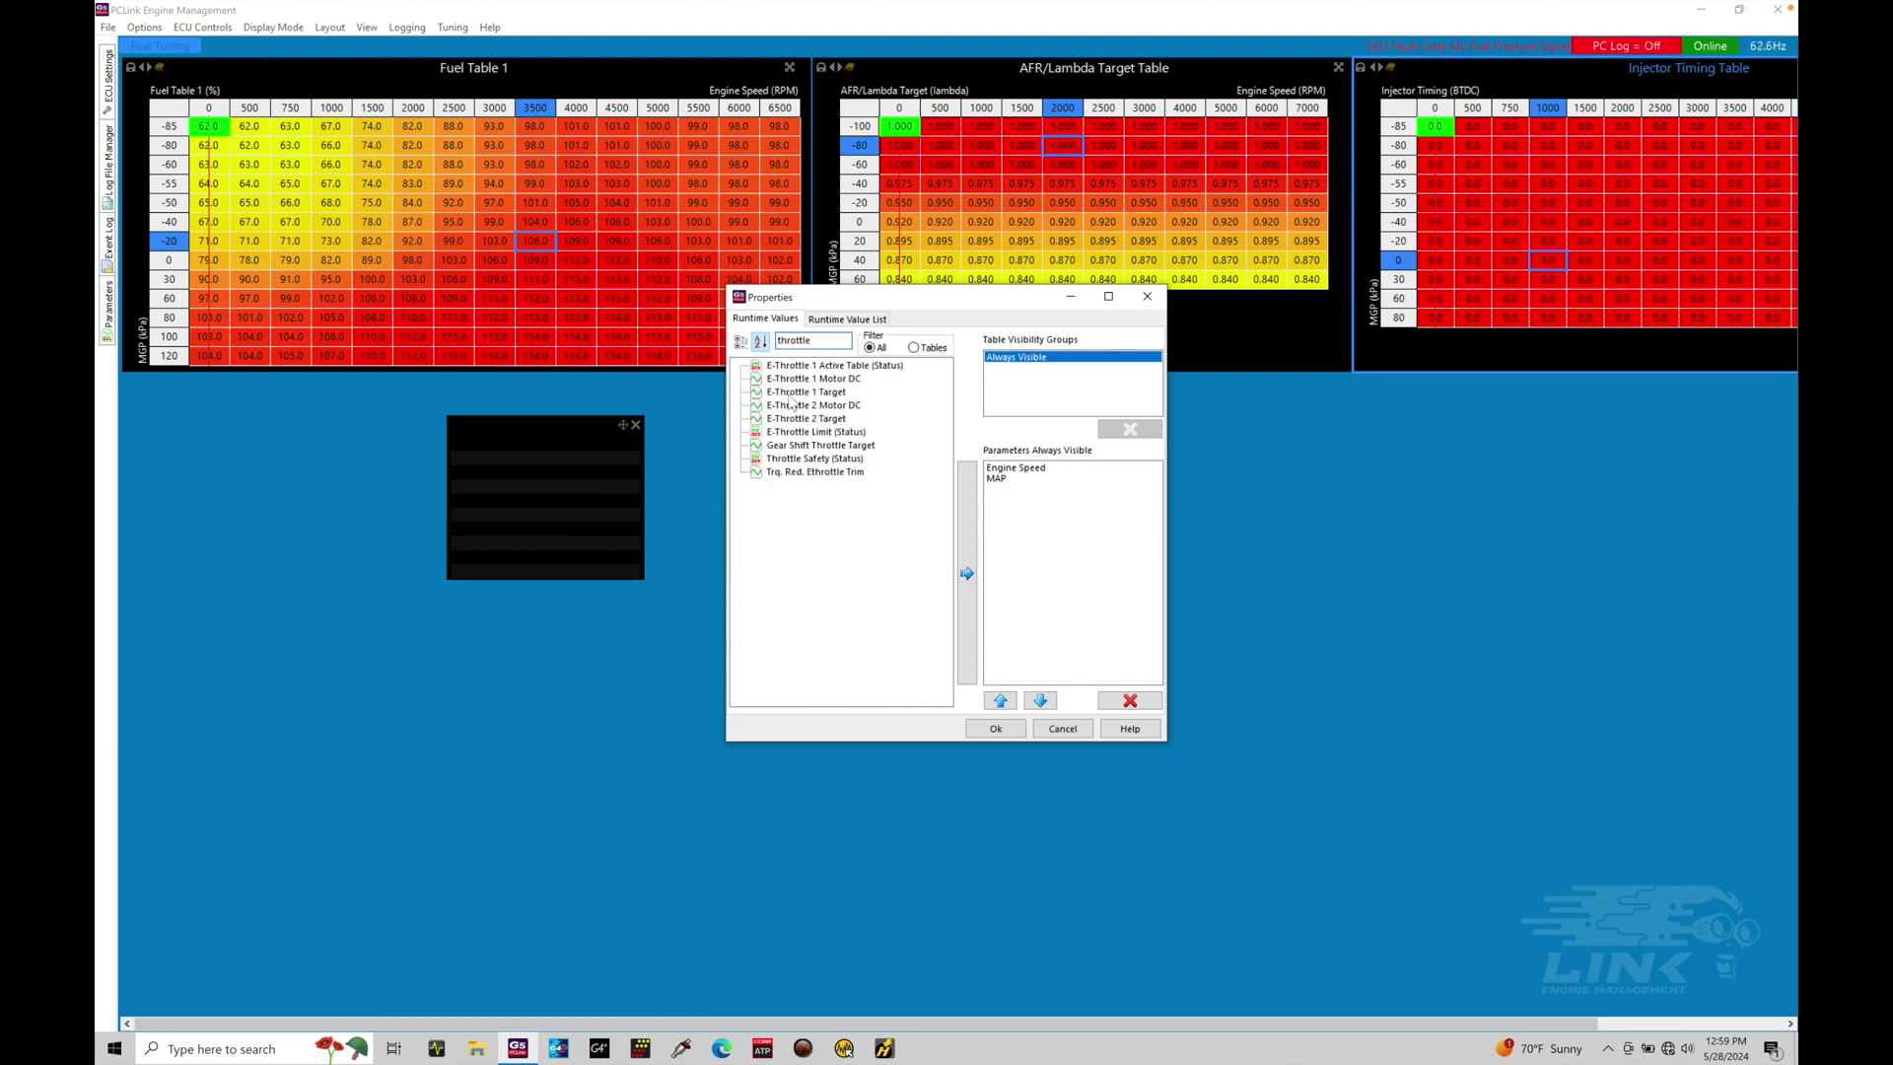
Step: Add the ECT and IAT parameters to the runtime value list's always-visible group
{"action": "double_click", "coordinate": [813, 341]}
{"action": "key", "text": "BackSpace"}
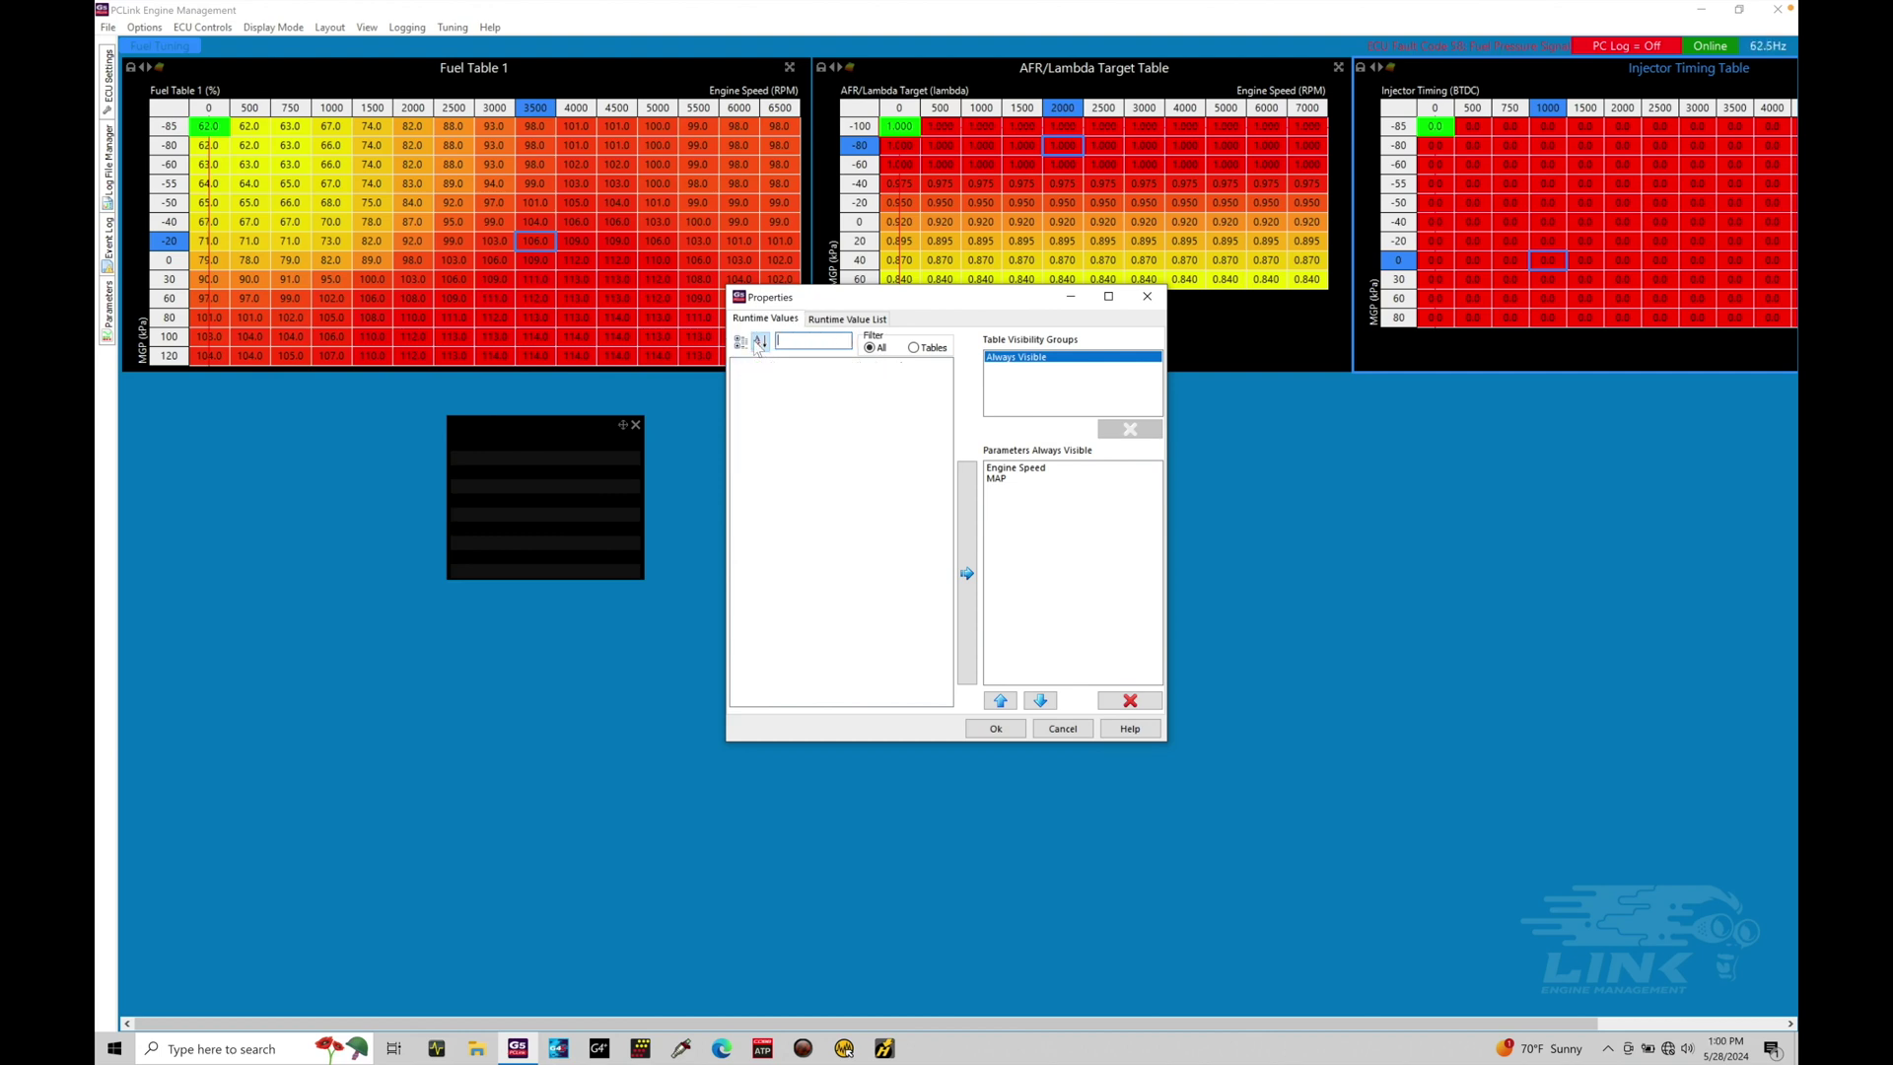
{"action": "type", "text": "ec"}
{"action": "type", "text": "t"}
{"action": "left_click", "coordinate": [967, 538]}
{"action": "double_click", "coordinate": [799, 341]}
{"action": "key", "text": "BackSpace"}
{"action": "type", "text": "iat"}
{"action": "left_click", "coordinate": [769, 367]}
{"action": "left_click", "coordinate": [967, 573]}
Step: Find the lambda runtime values and add Lambda 1 to the always-visible parameters
{"action": "left_click", "coordinate": [796, 342]}
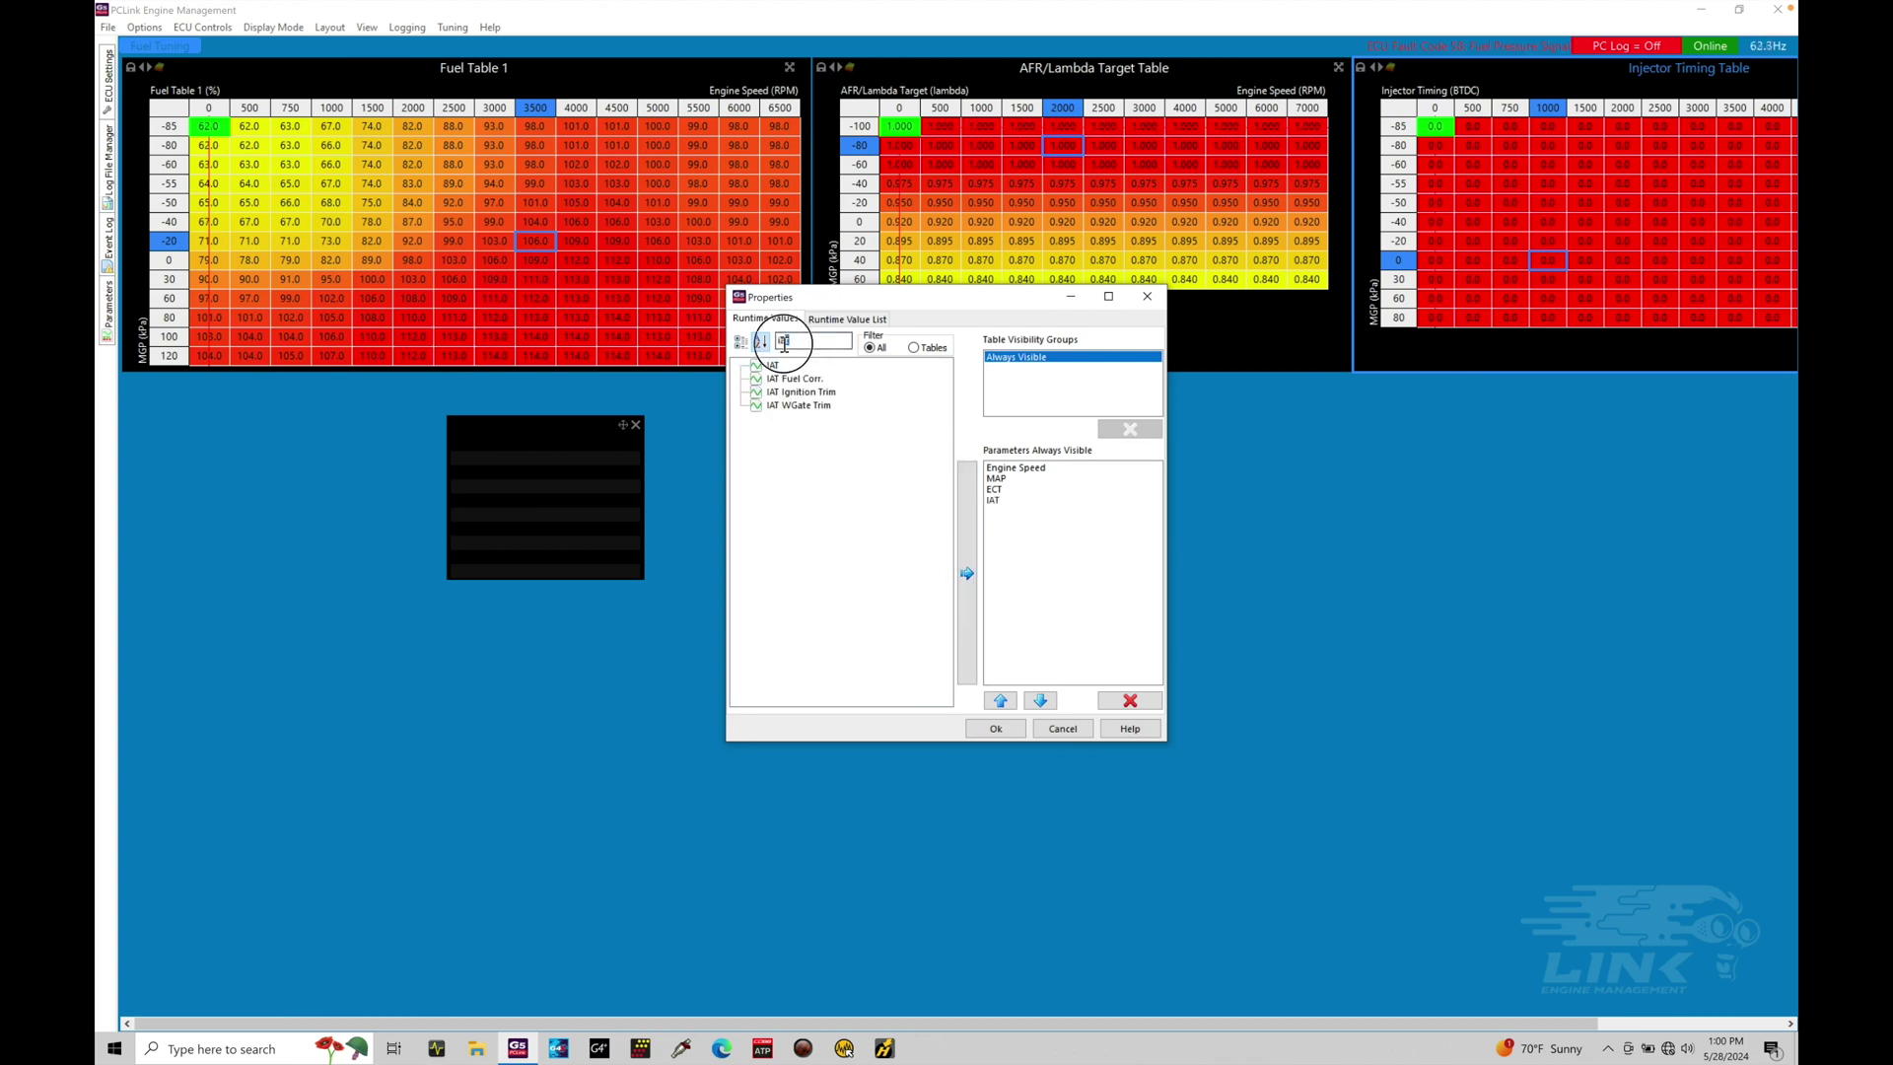
{"action": "double_click", "coordinate": [797, 342]}
{"action": "key", "text": "BackSpace"}
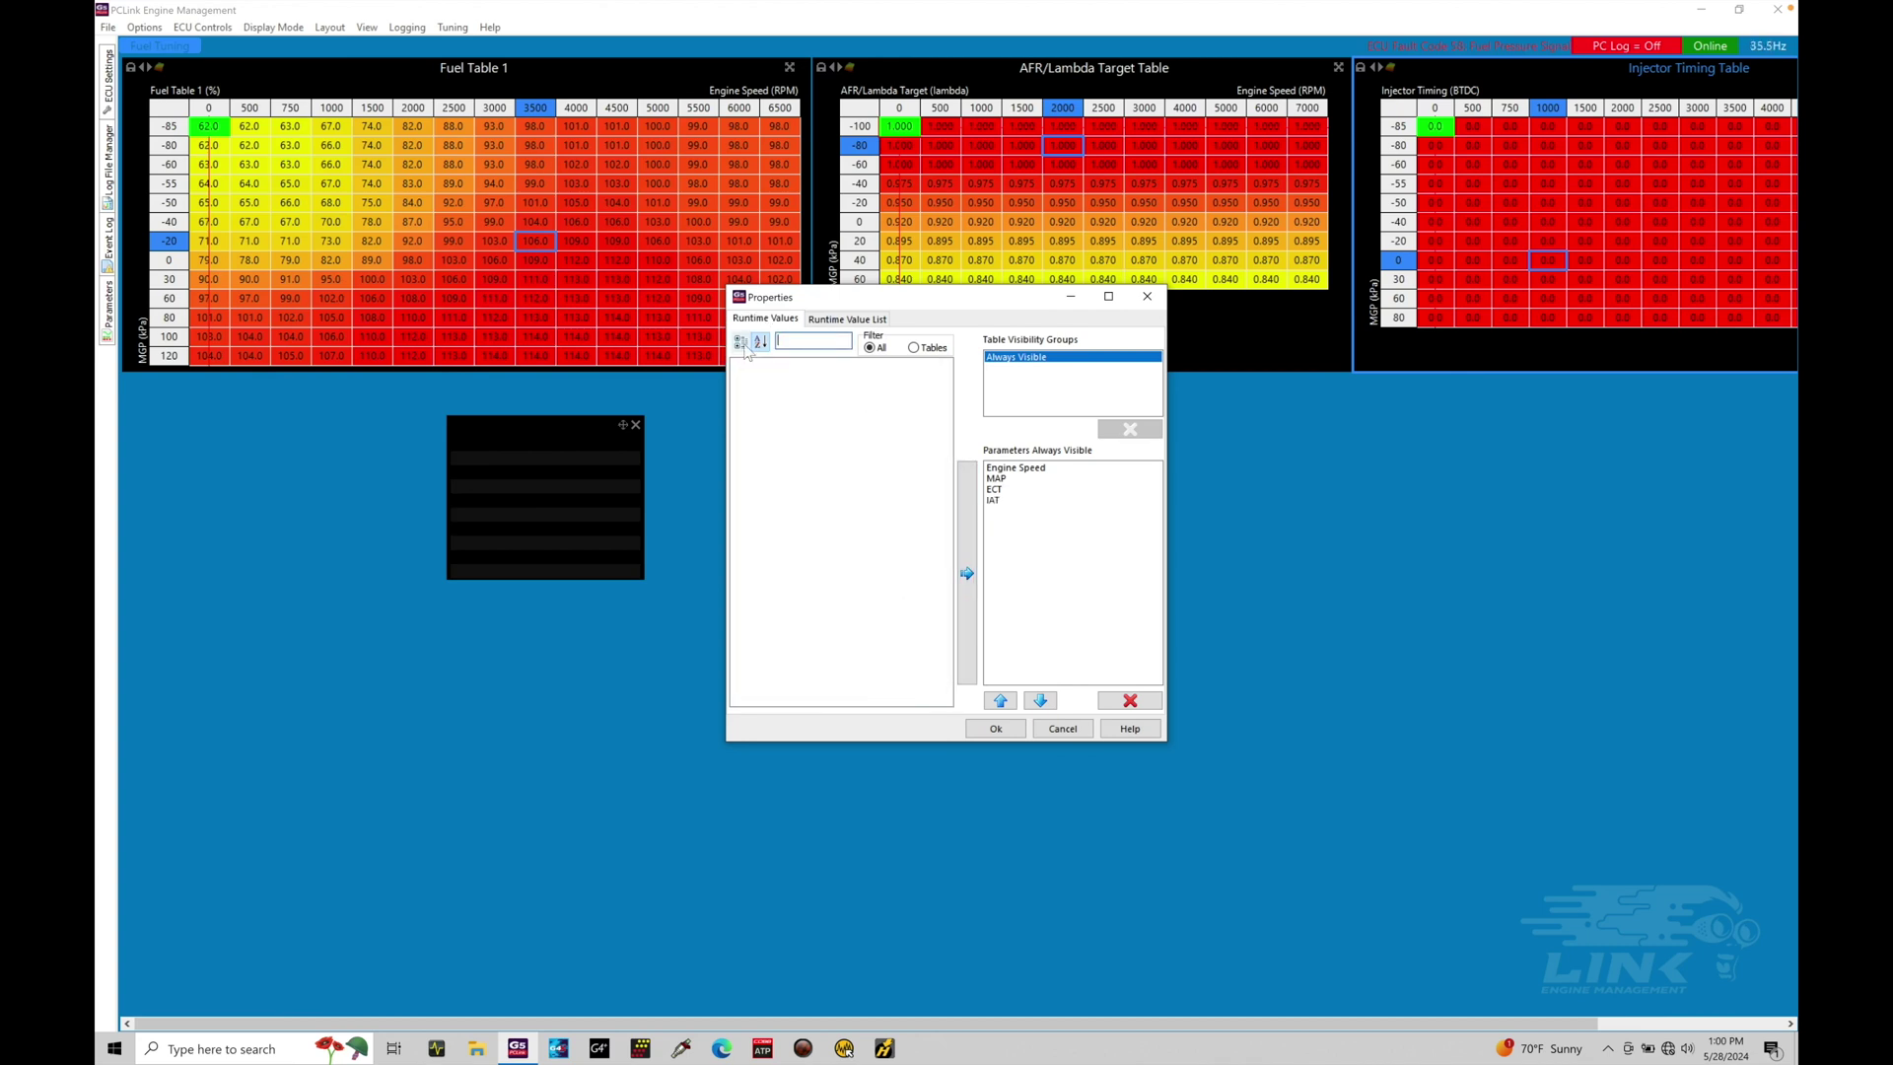
{"action": "type", "text": "lambda"}
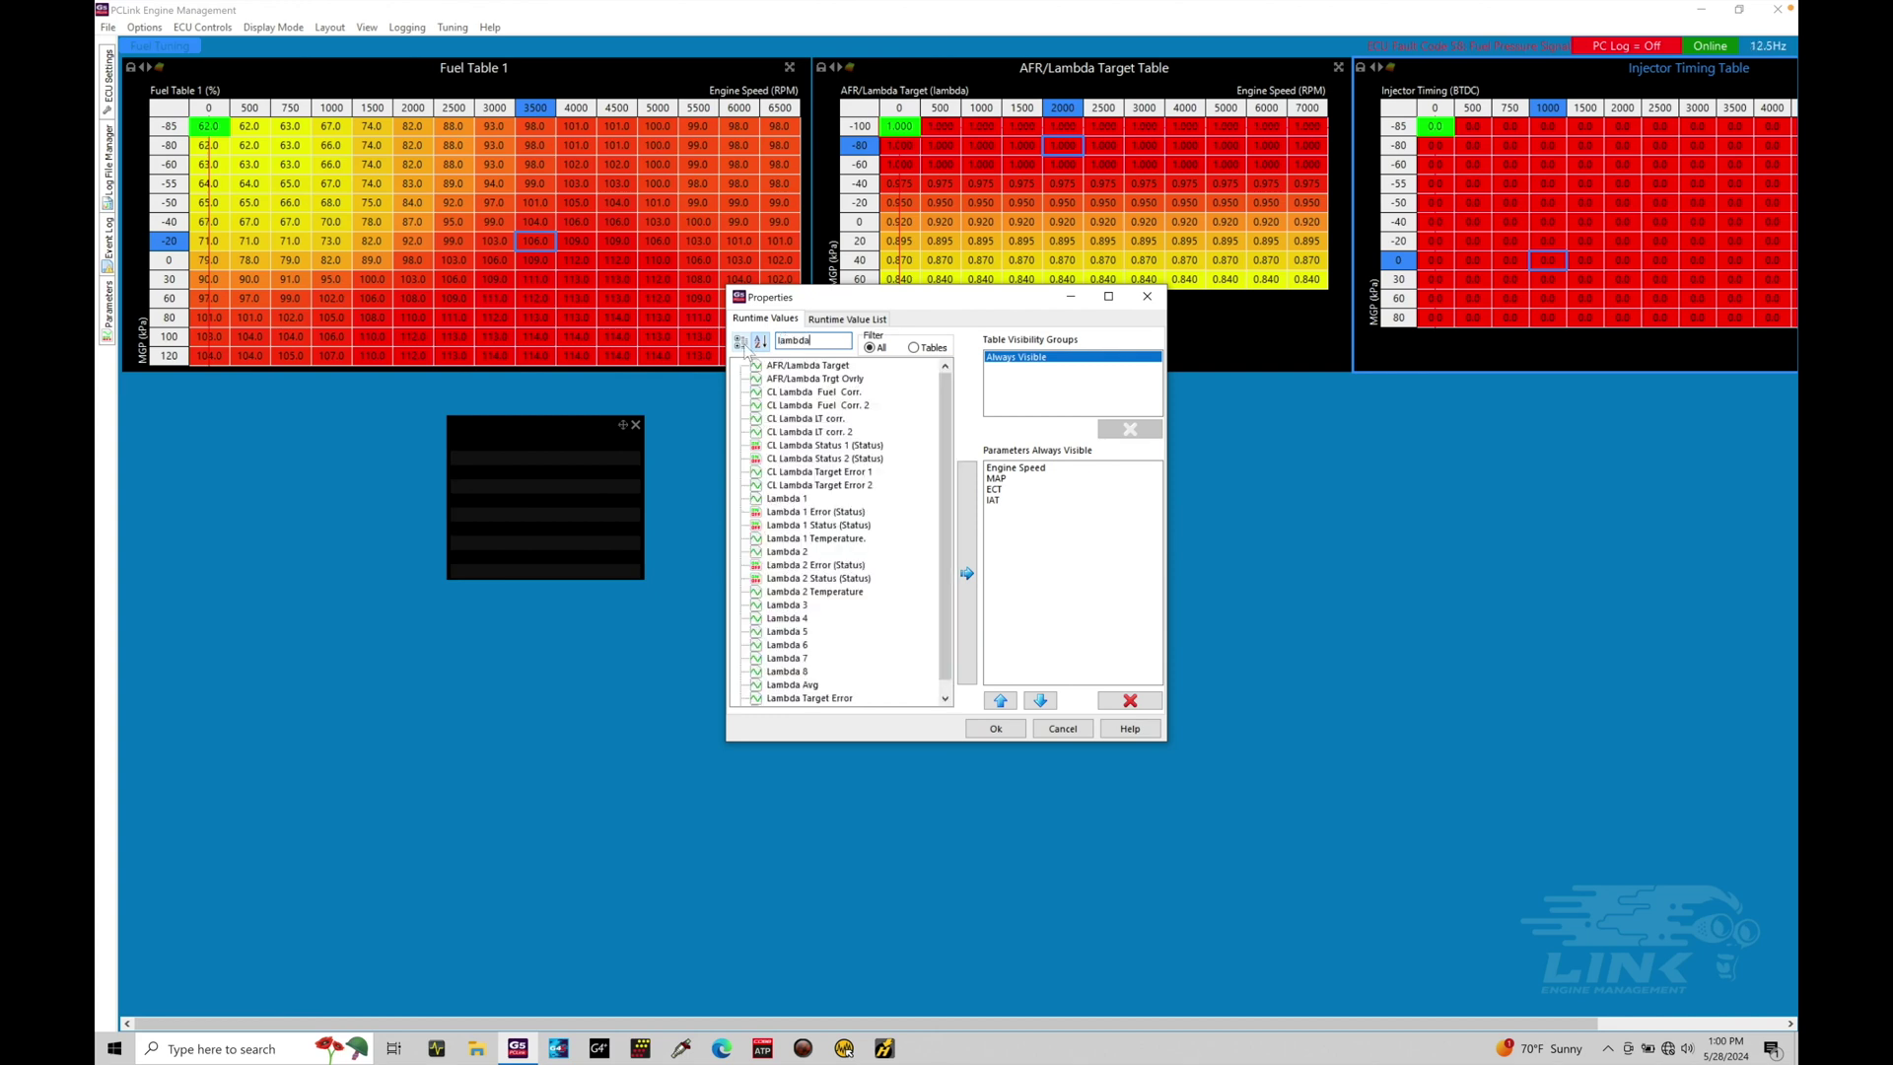
{"action": "left_click", "coordinate": [786, 500]}
{"action": "left_click", "coordinate": [969, 552]}
Step: Add Injection Timing to the runtime value list's always-visible parameters, apply the selection, and place the list directly below Fuel Table 1
{"action": "double_click", "coordinate": [796, 340]}
{"action": "key", "text": "BackSpace"}
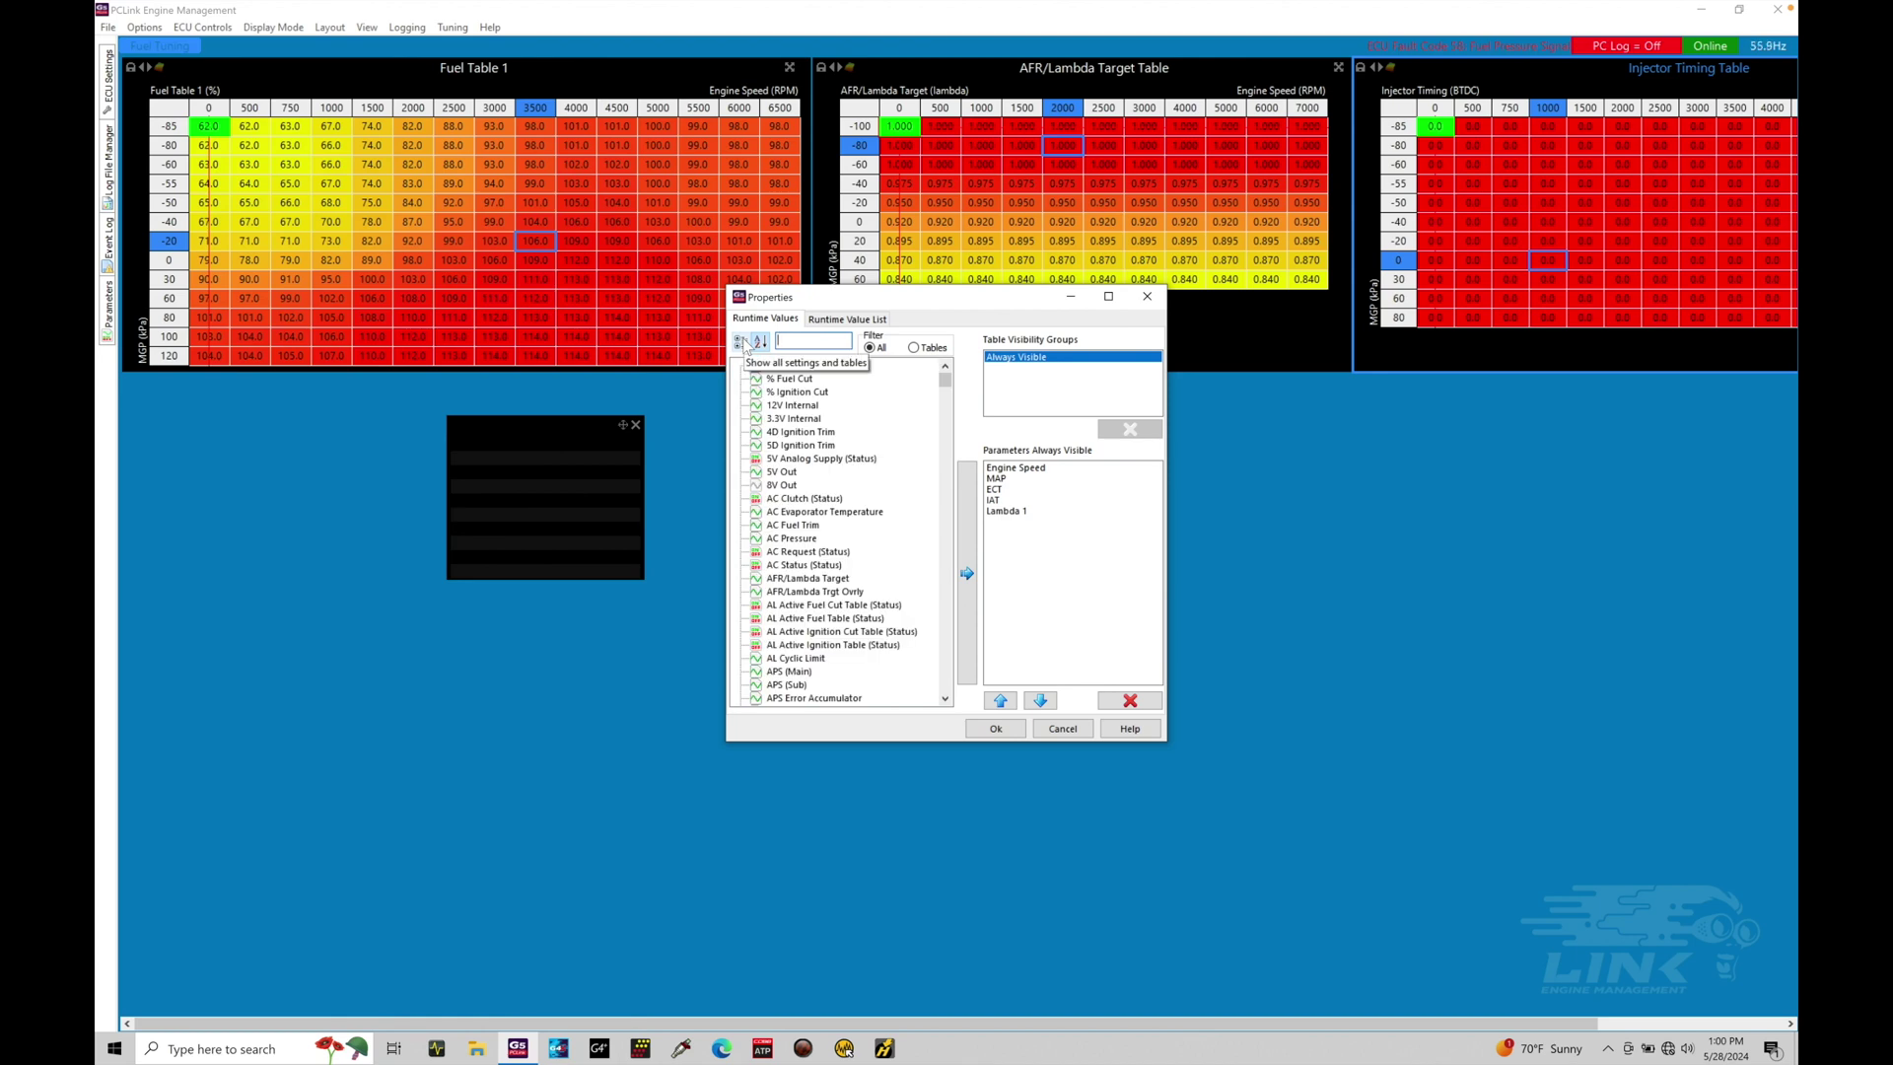
{"action": "type", "text": "injection"}
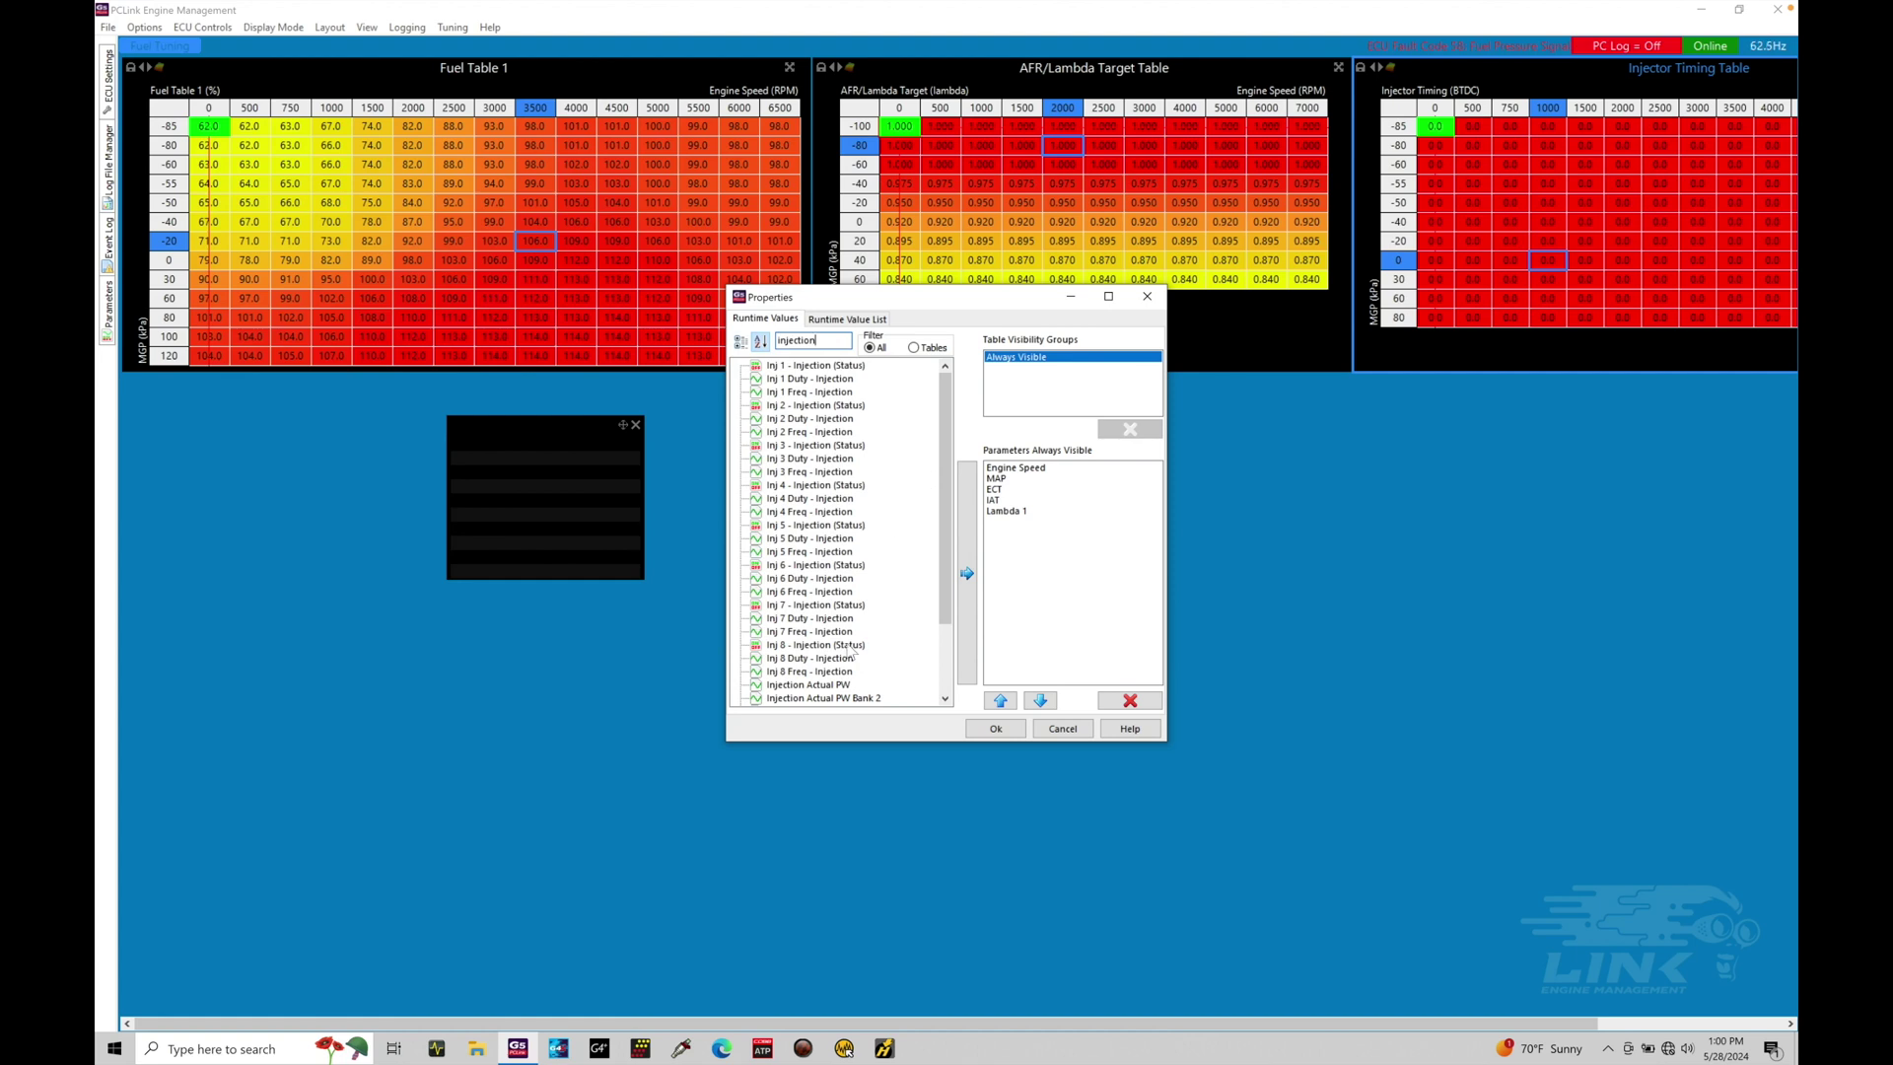
{"action": "left_click", "coordinate": [943, 639]}
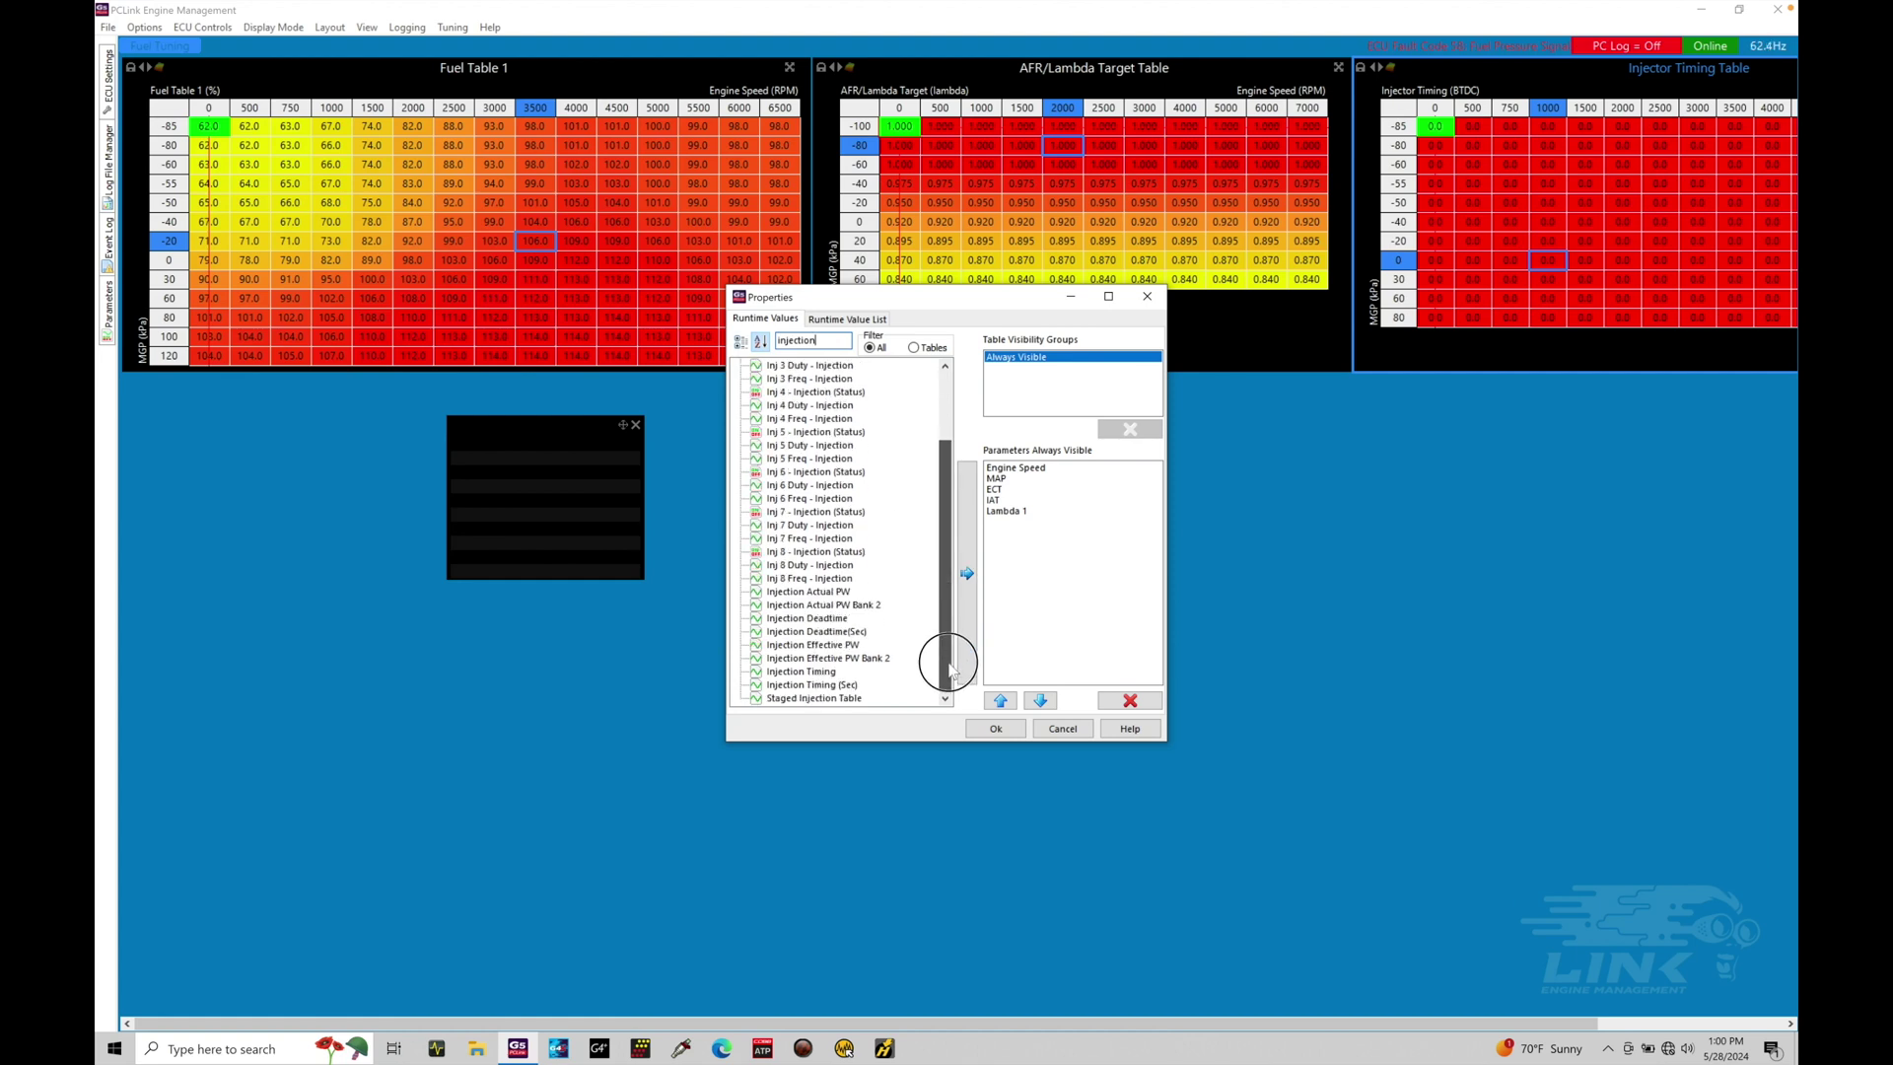
{"action": "left_click", "coordinate": [826, 672]}
{"action": "left_click", "coordinate": [967, 570]}
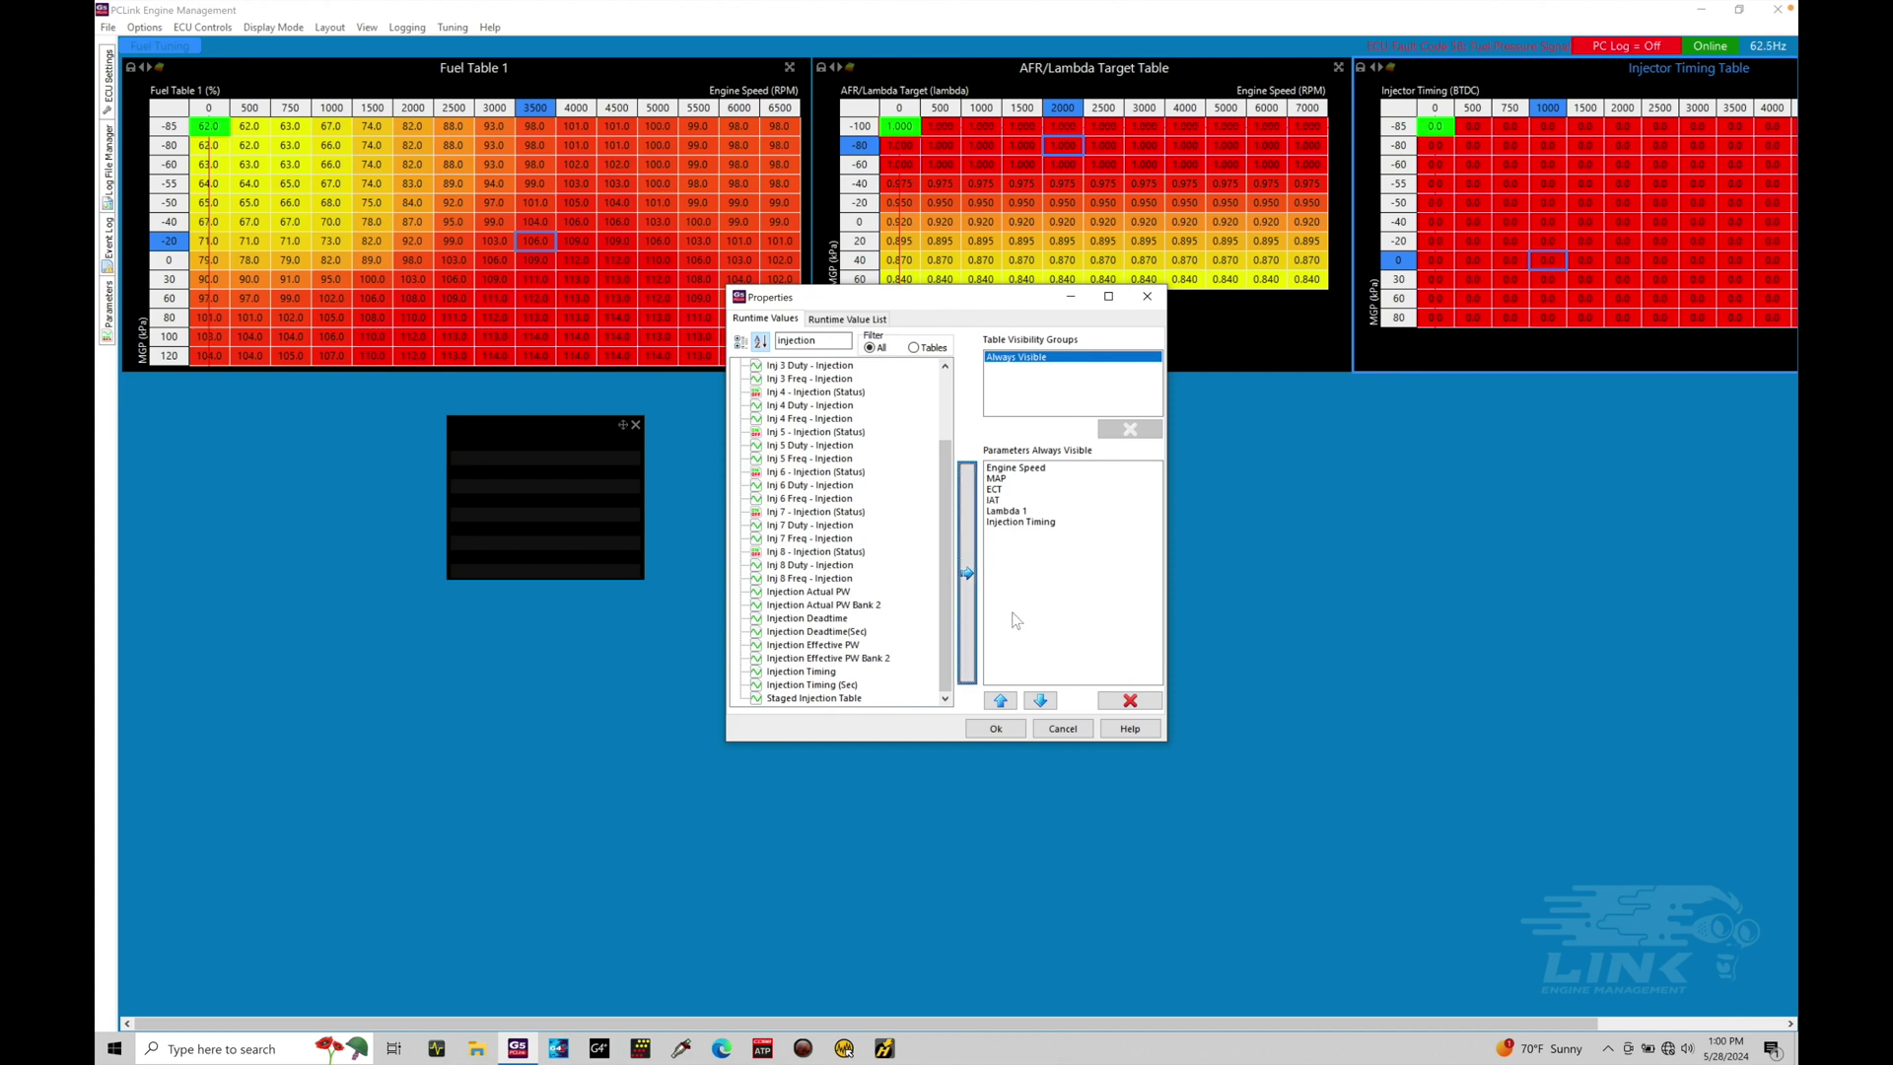
{"action": "left_click", "coordinate": [995, 729]}
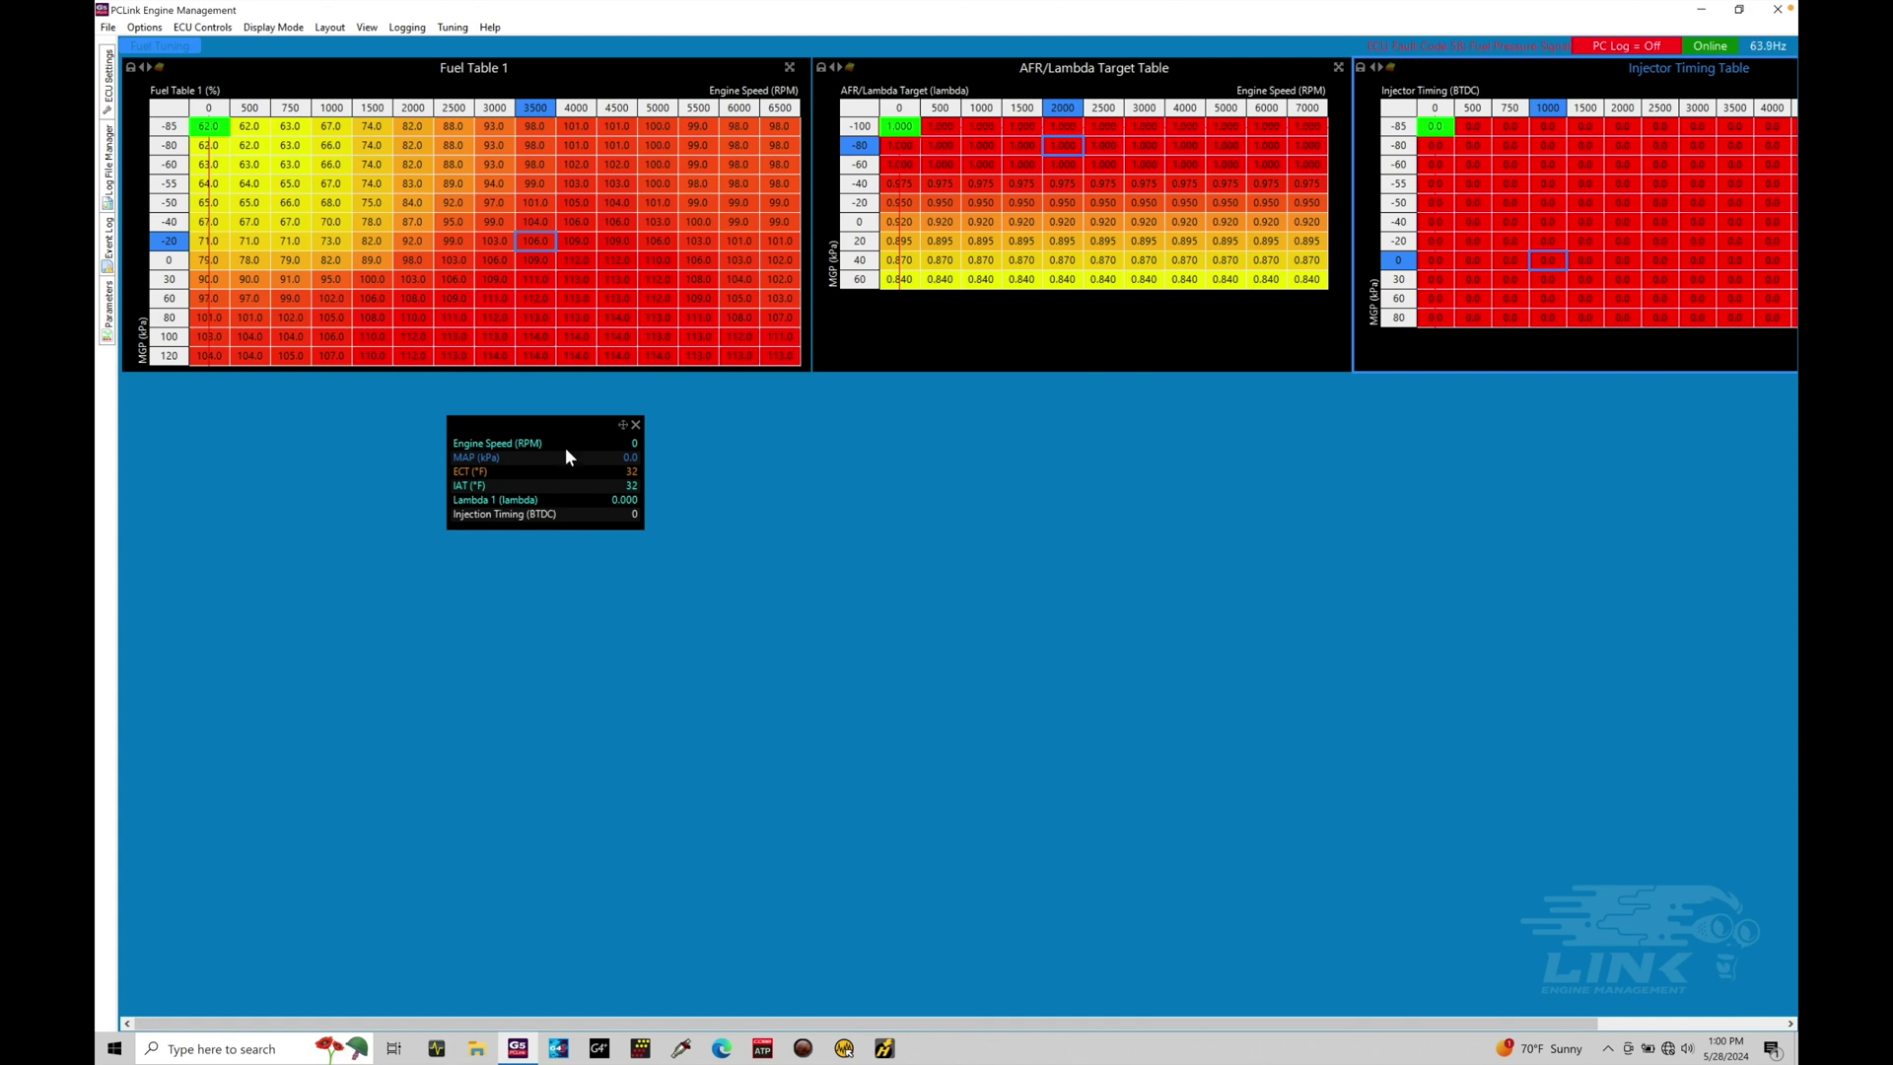
{"action": "left_click_drag", "start_coordinate": [577, 427], "coordinate": [173, 381]}
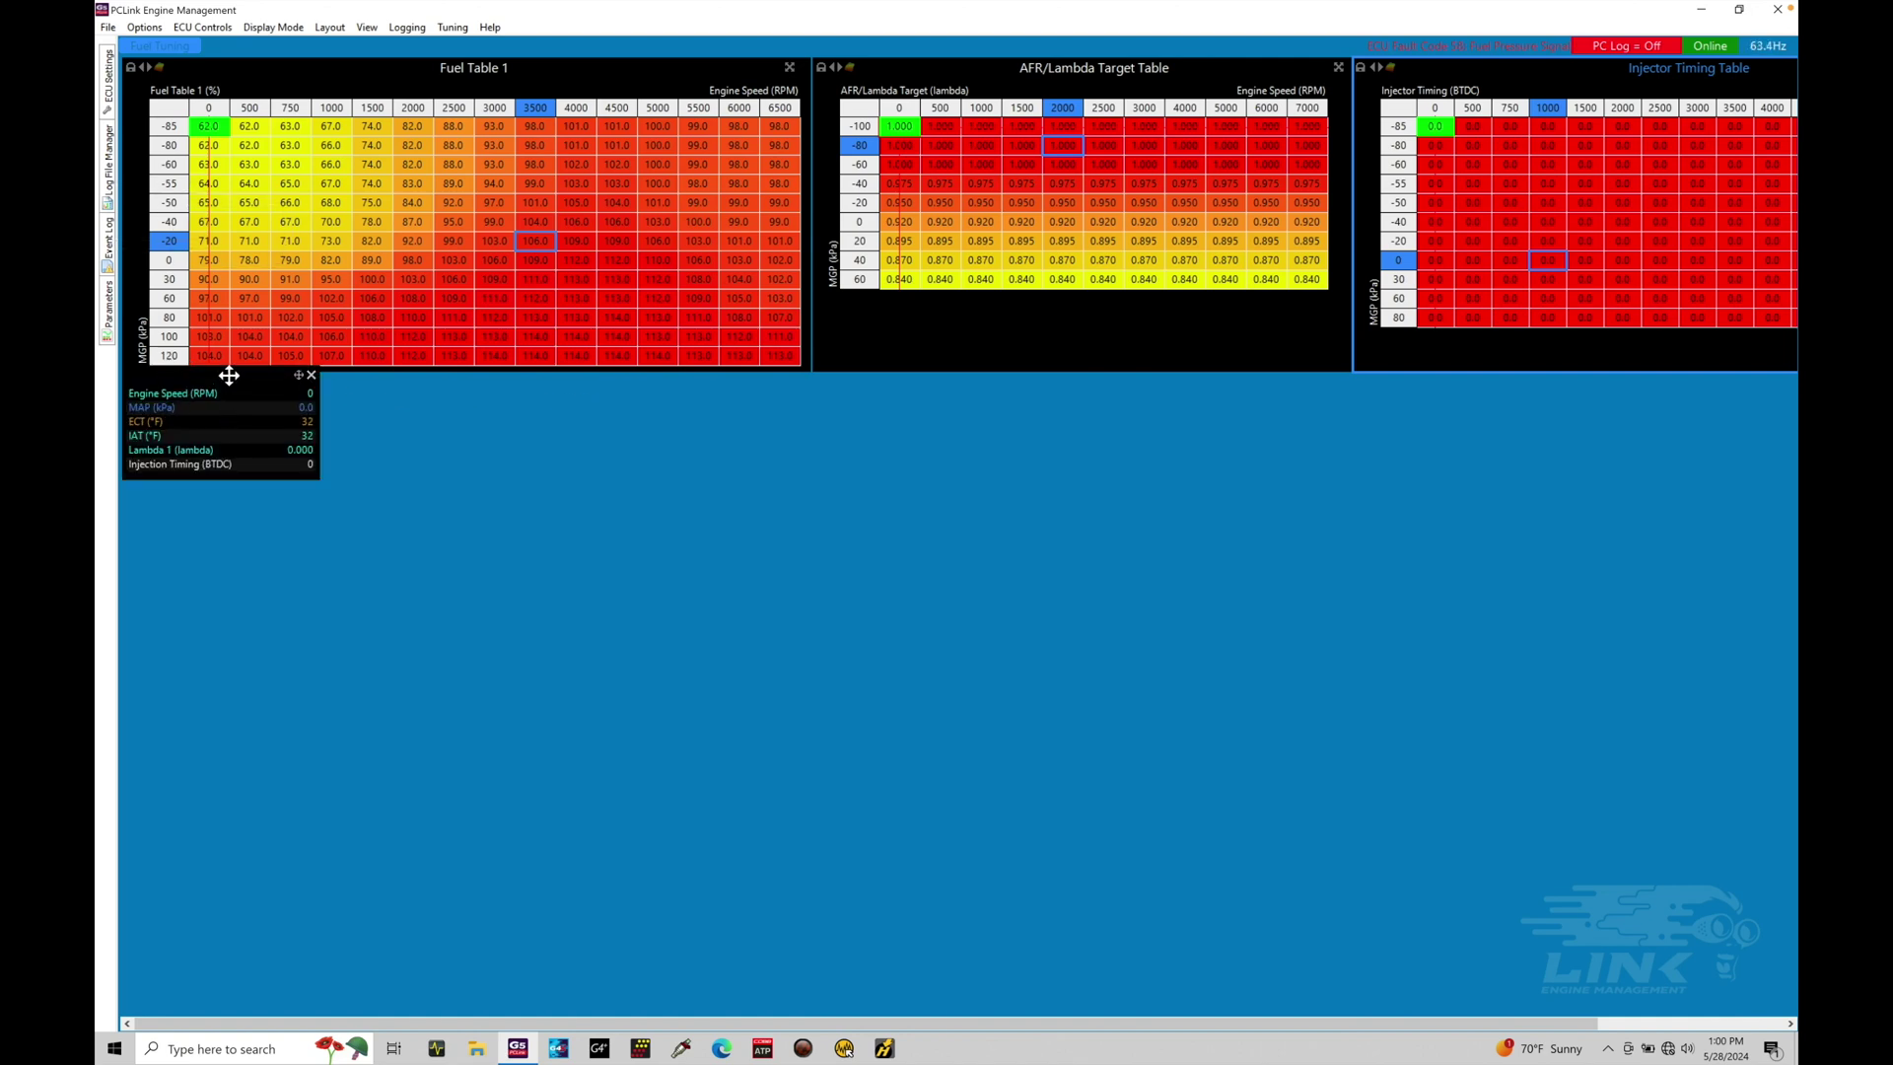
{"action": "left_click_drag", "start_coordinate": [228, 376], "coordinate": [229, 382]}
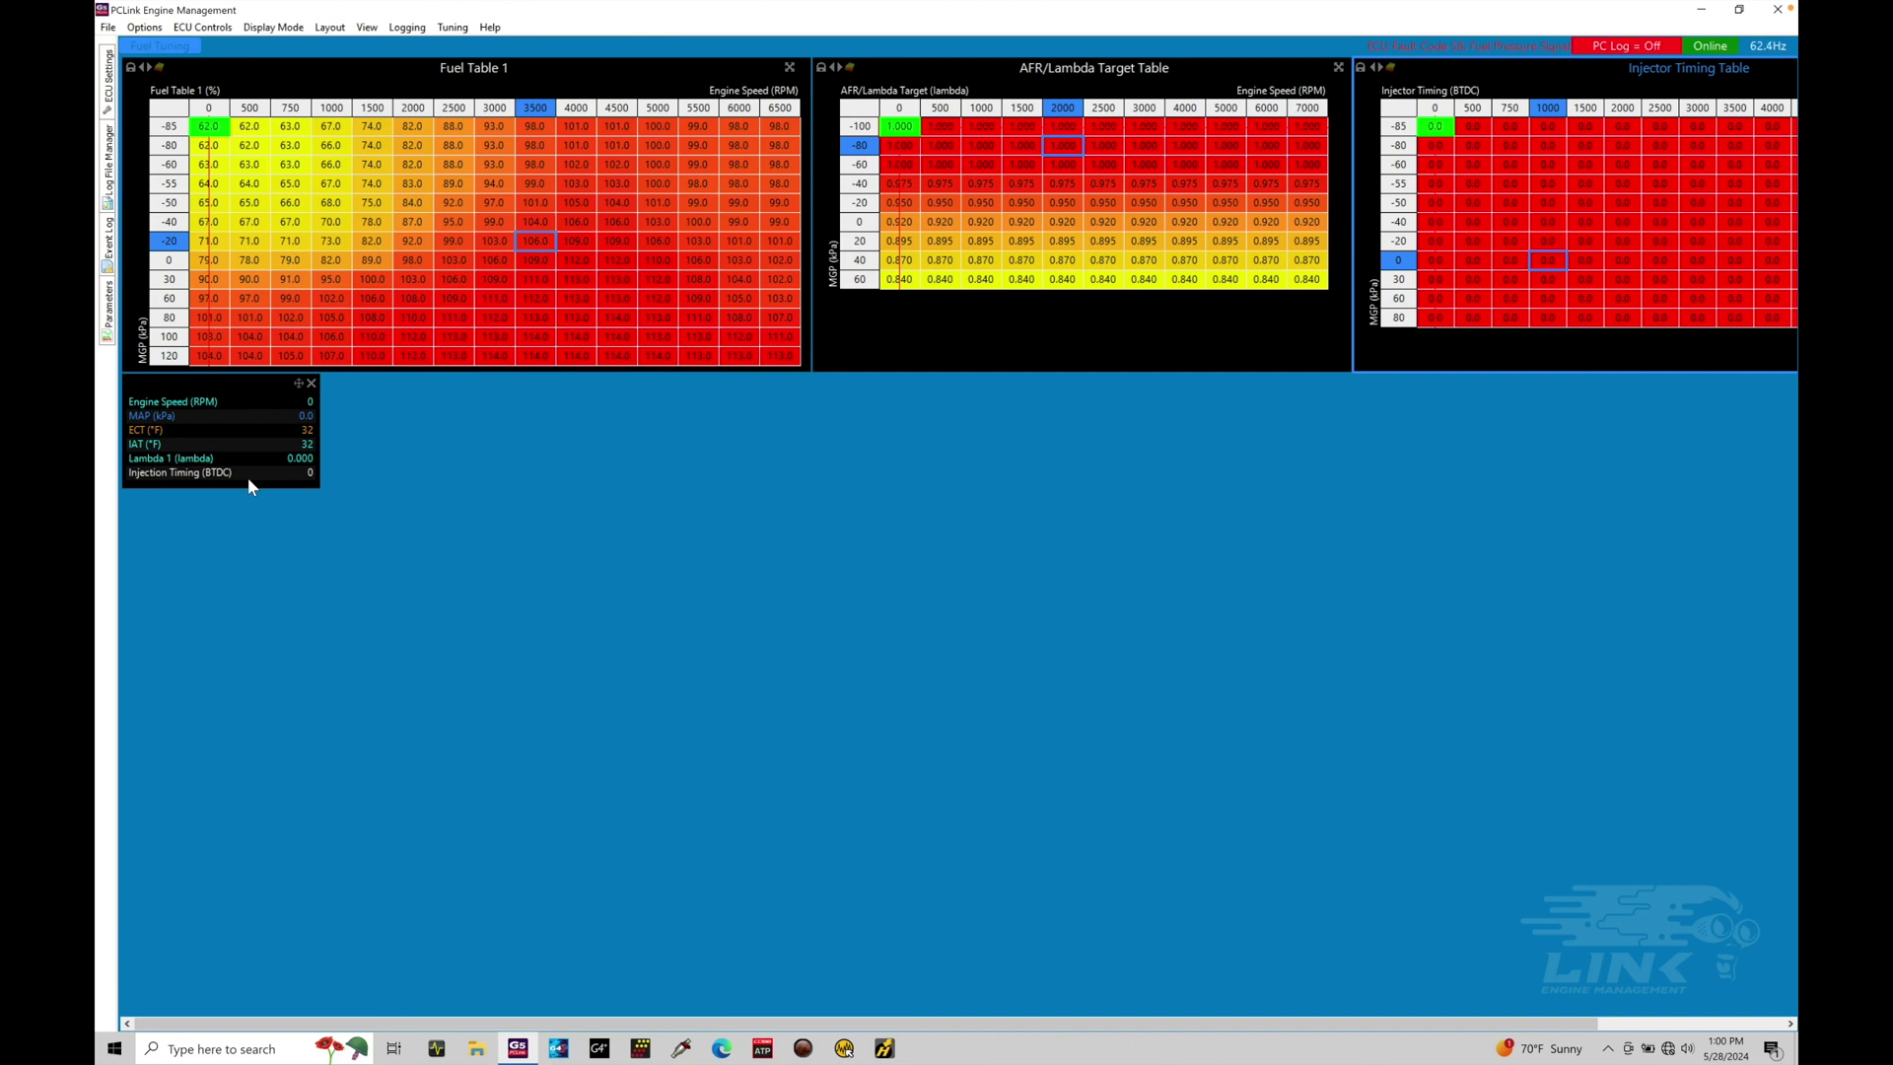
Step: Create a digital gauge in the empty area below Fuel Table 1 with Engine Speed as its always-visible parameter
{"action": "right_click", "coordinate": [394, 395]}
{"action": "mouse_move", "coordinate": [441, 407]}
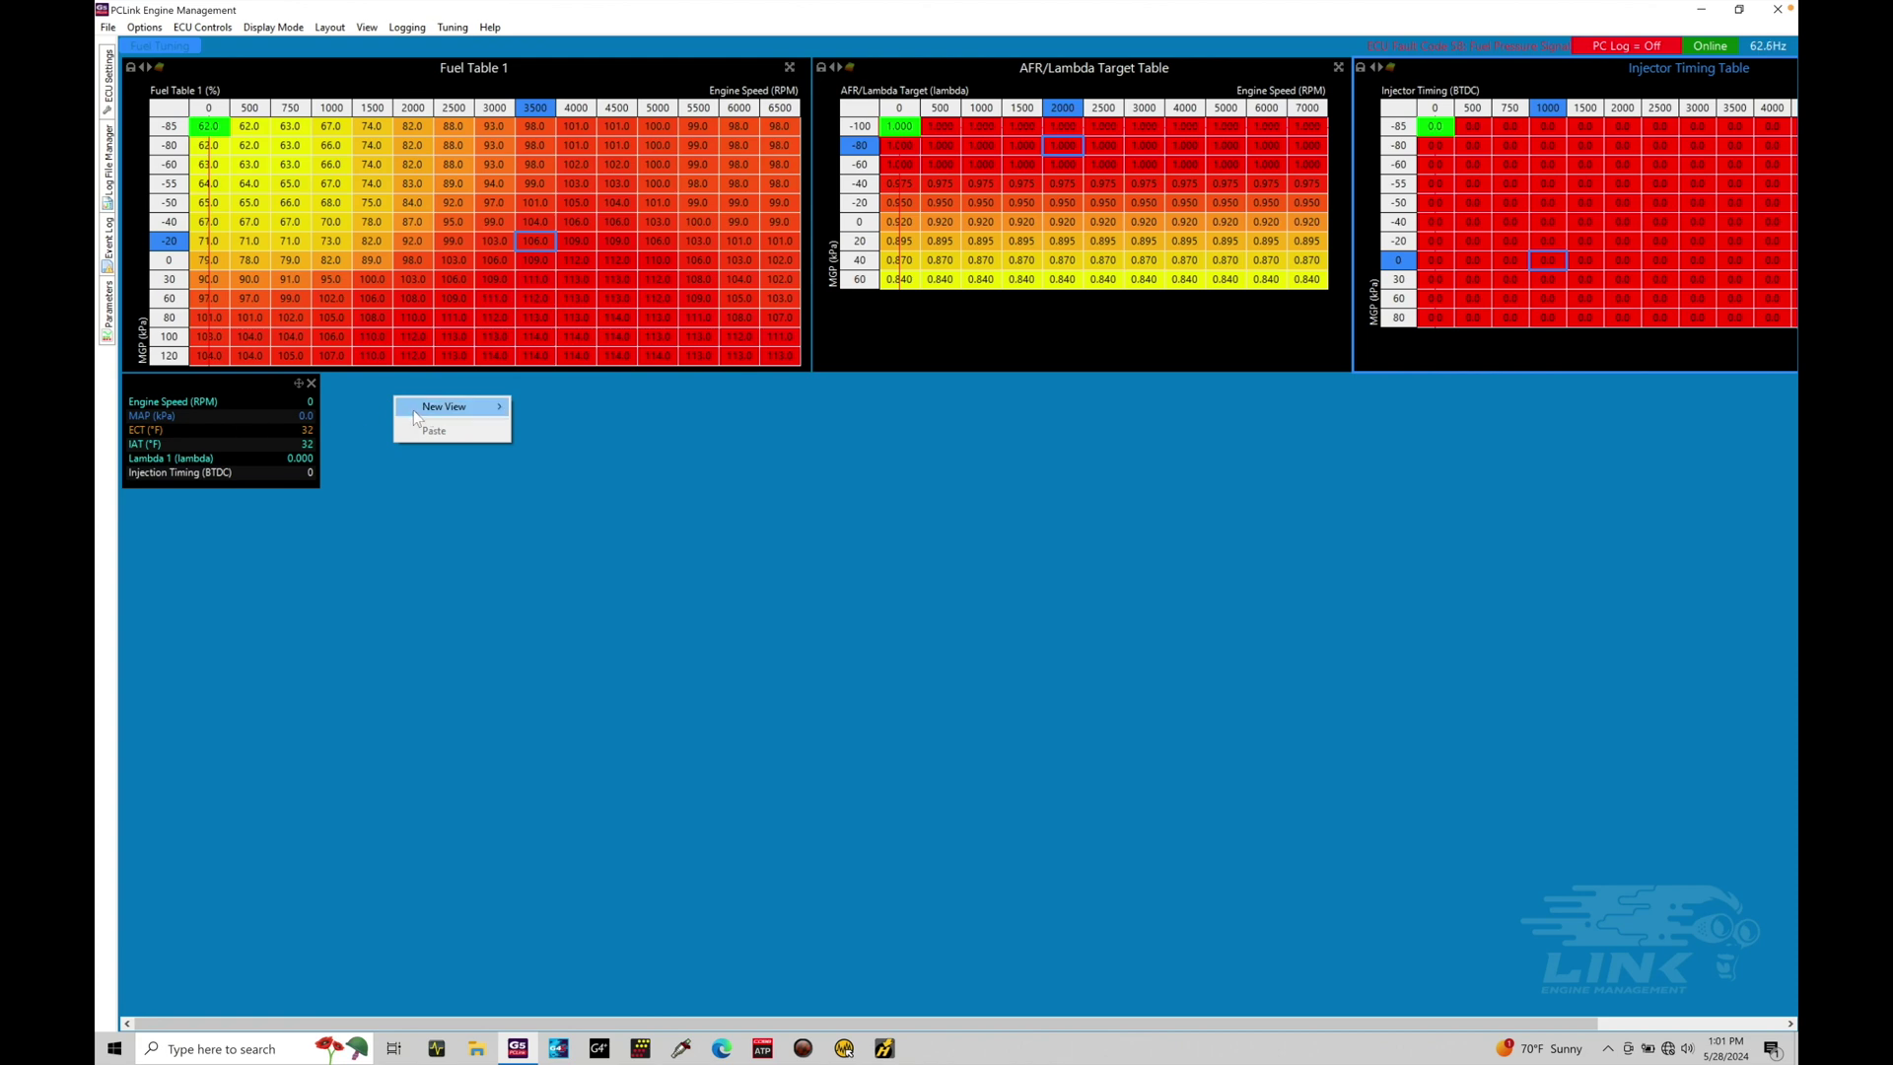
{"action": "left_click", "coordinate": [567, 426]}
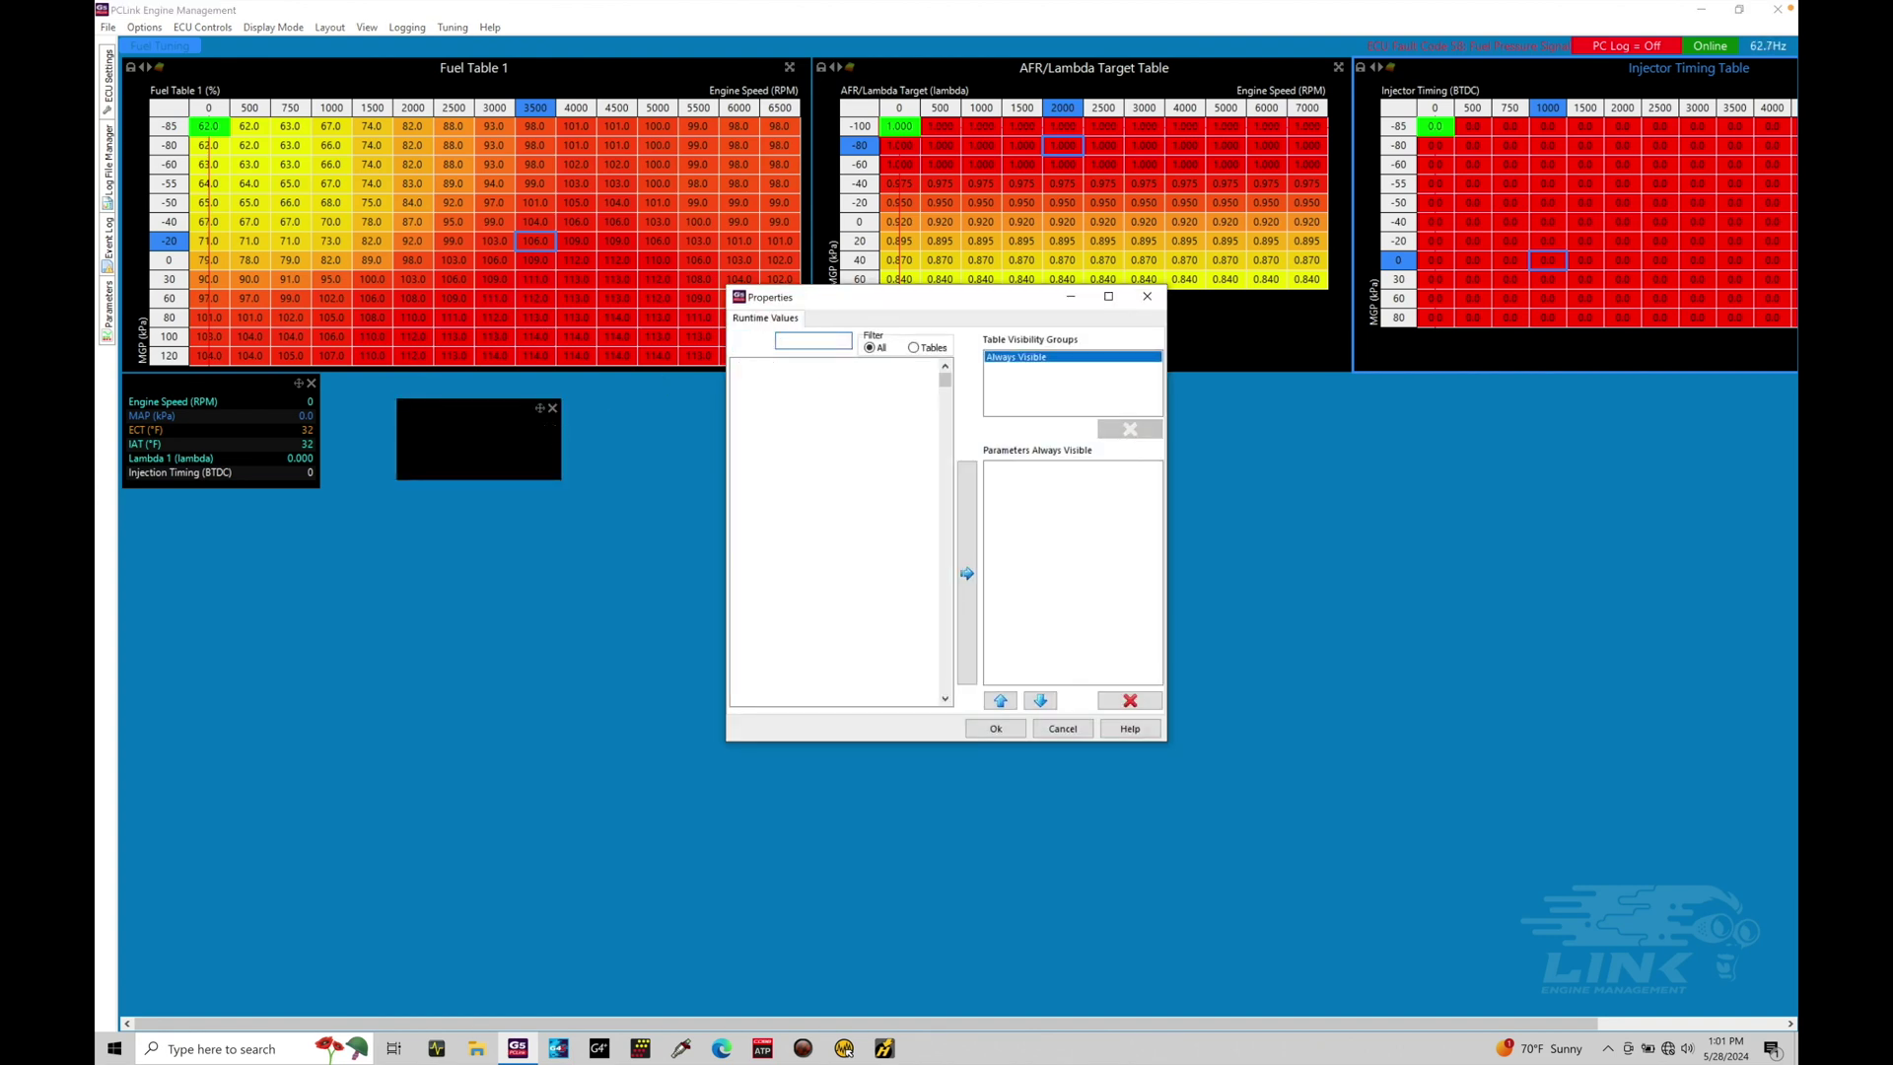
{"action": "type", "text": "engine"}
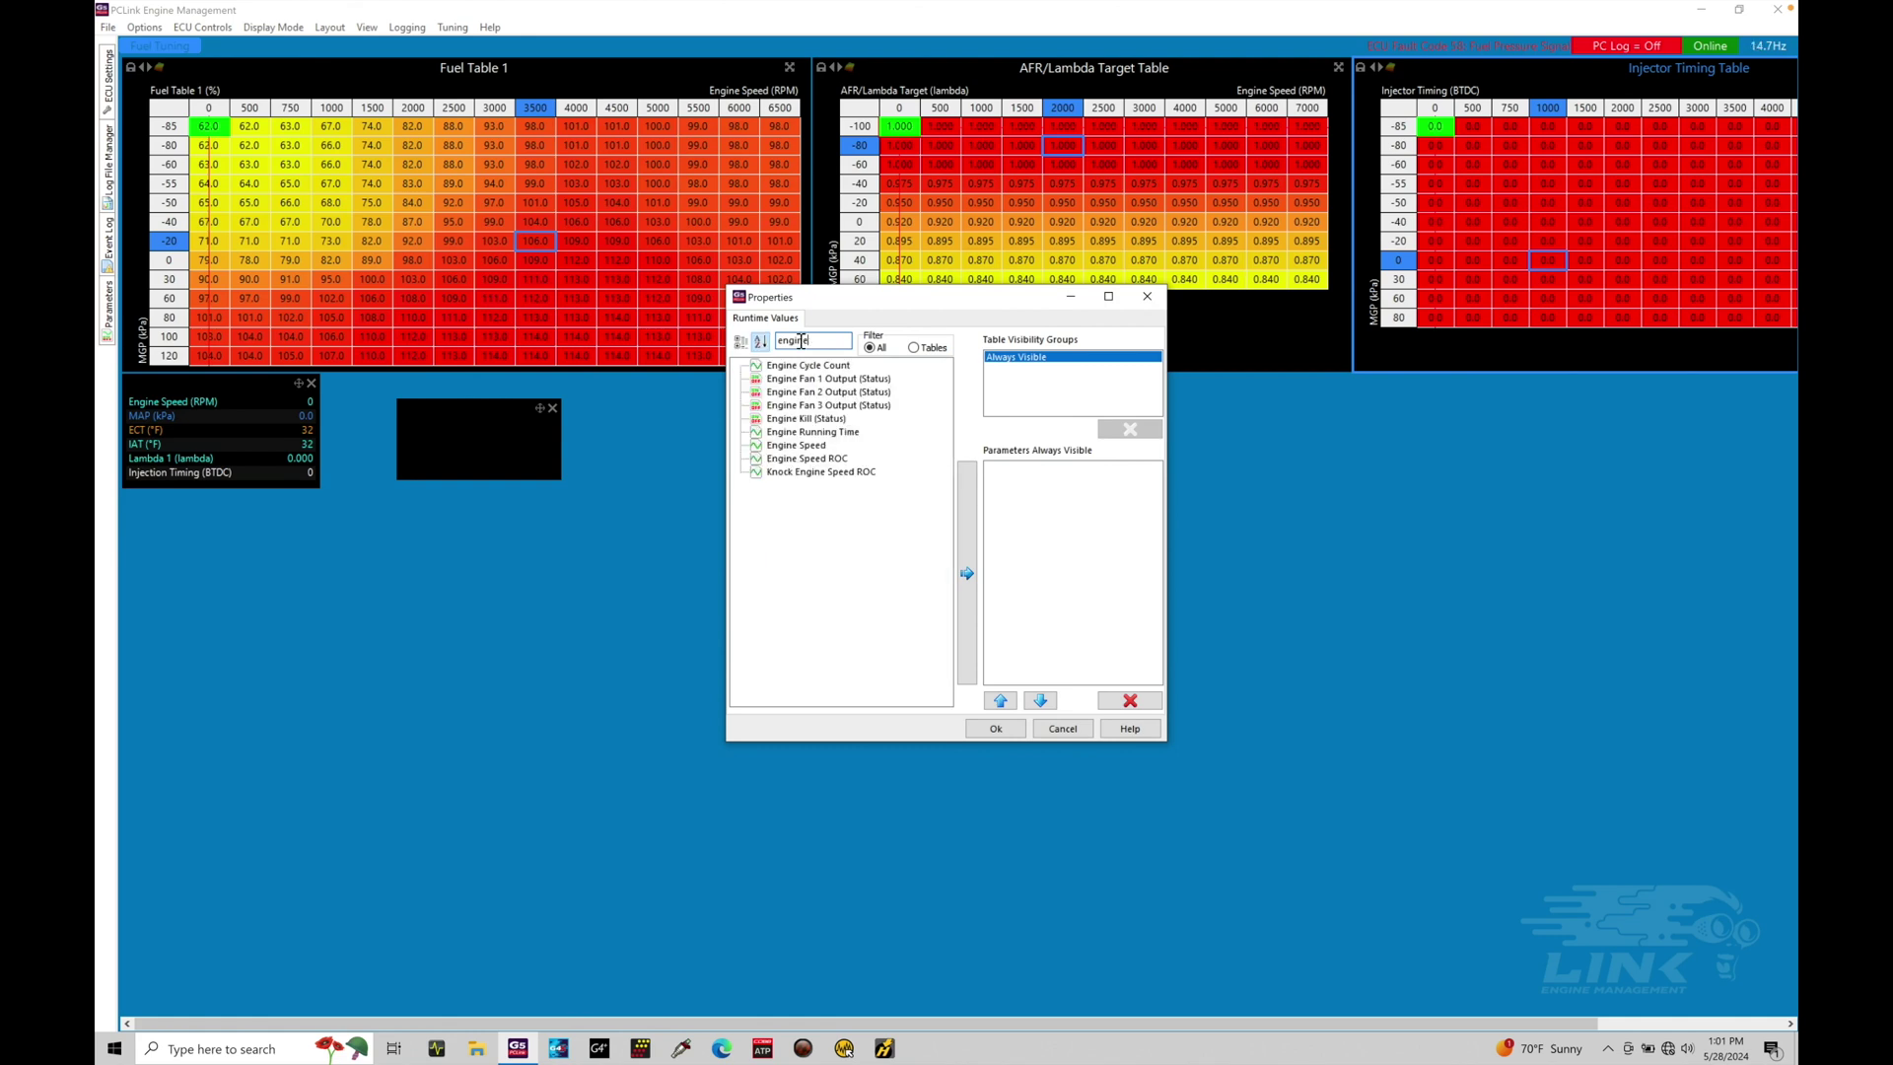
{"action": "left_click", "coordinate": [966, 572]}
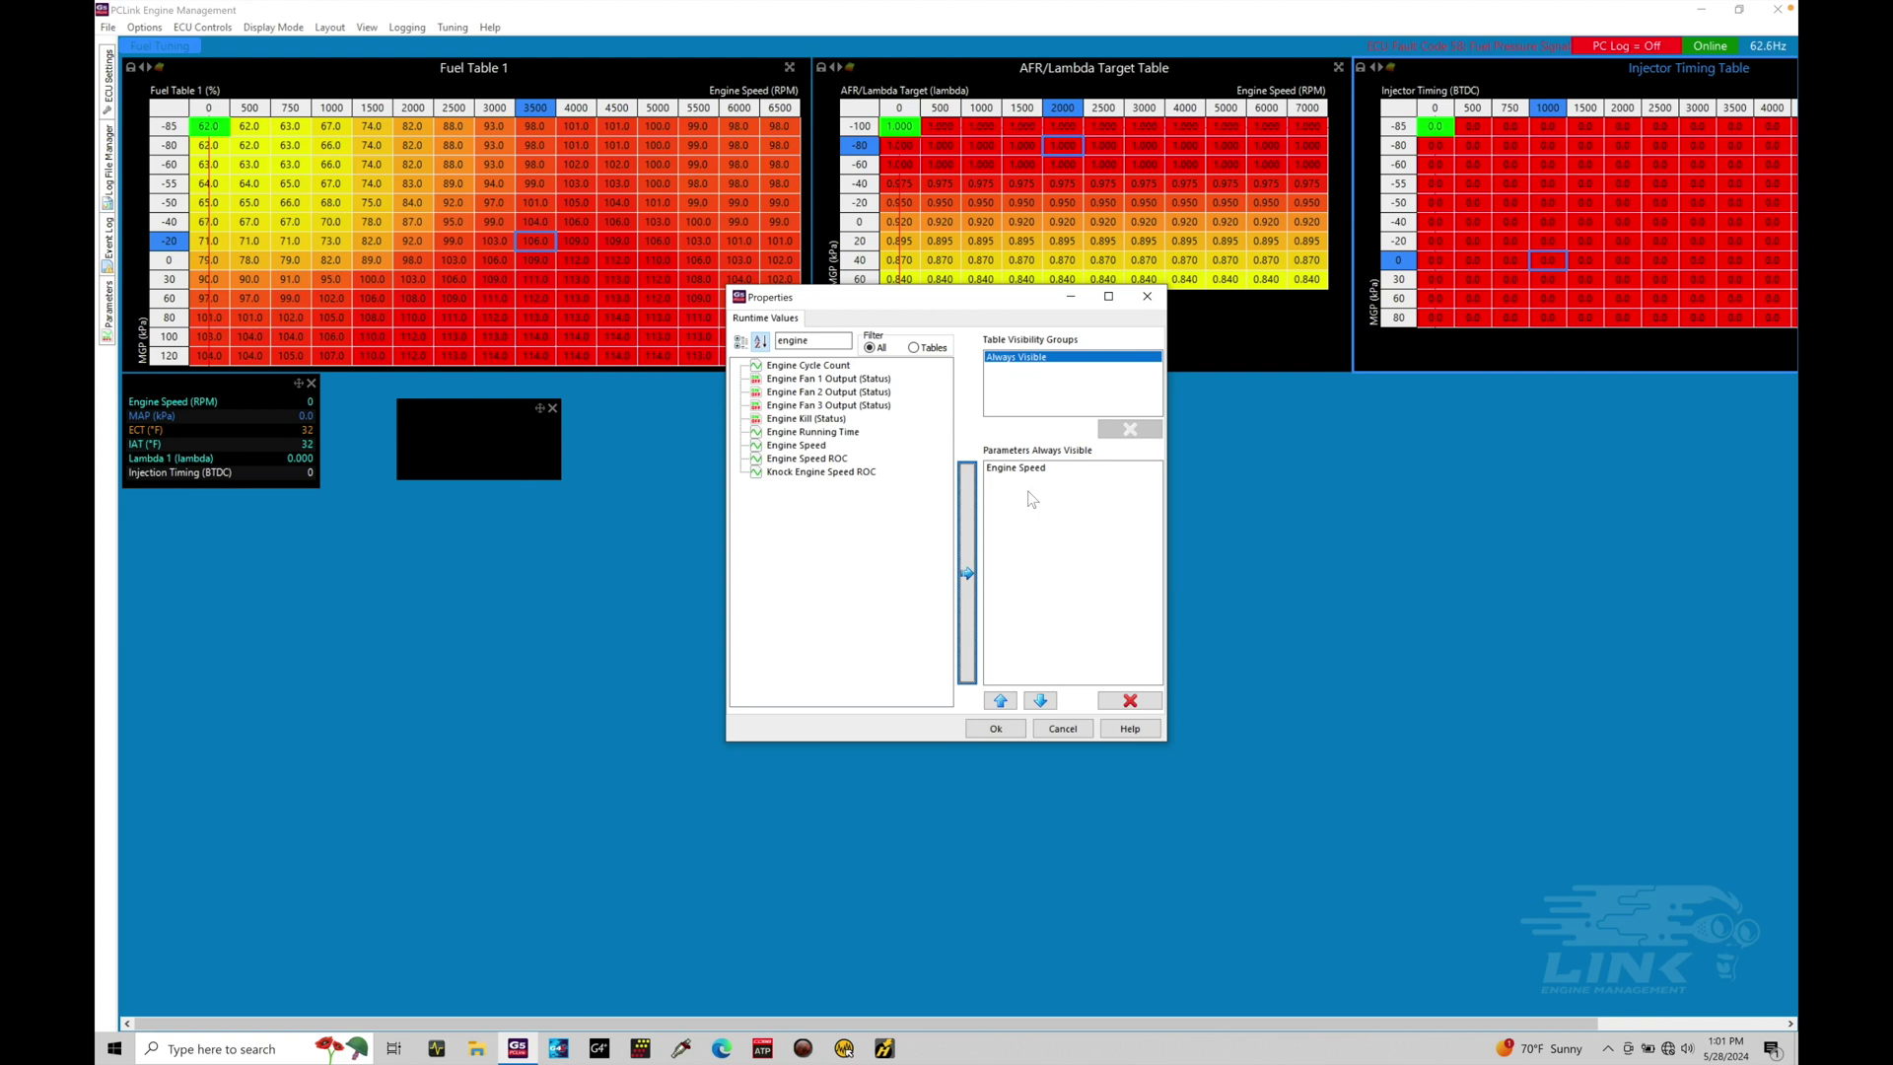
{"action": "left_click", "coordinate": [990, 728]}
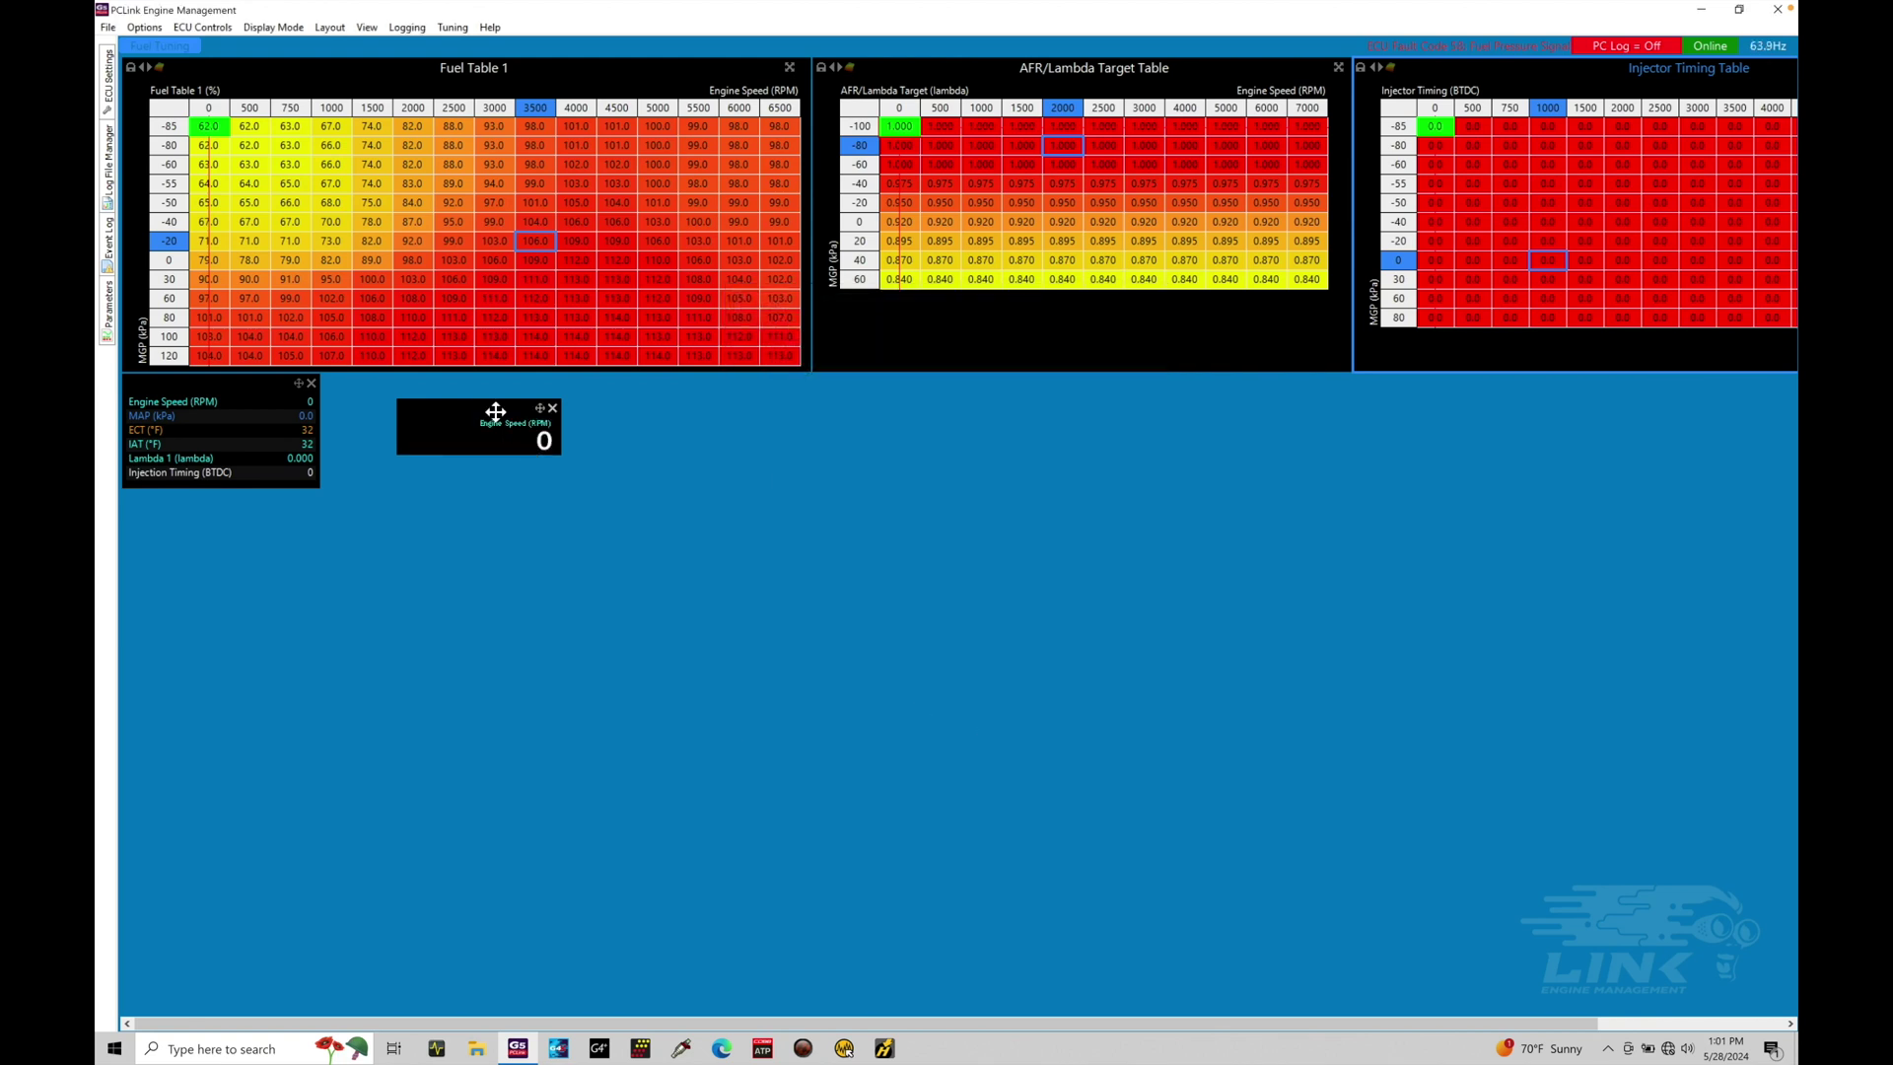
Step: Enlarge the Engine Speed digital gauge beside the runtime value list, and delete it from the page
{"action": "left_click_drag", "start_coordinate": [495, 411], "coordinate": [419, 382]}
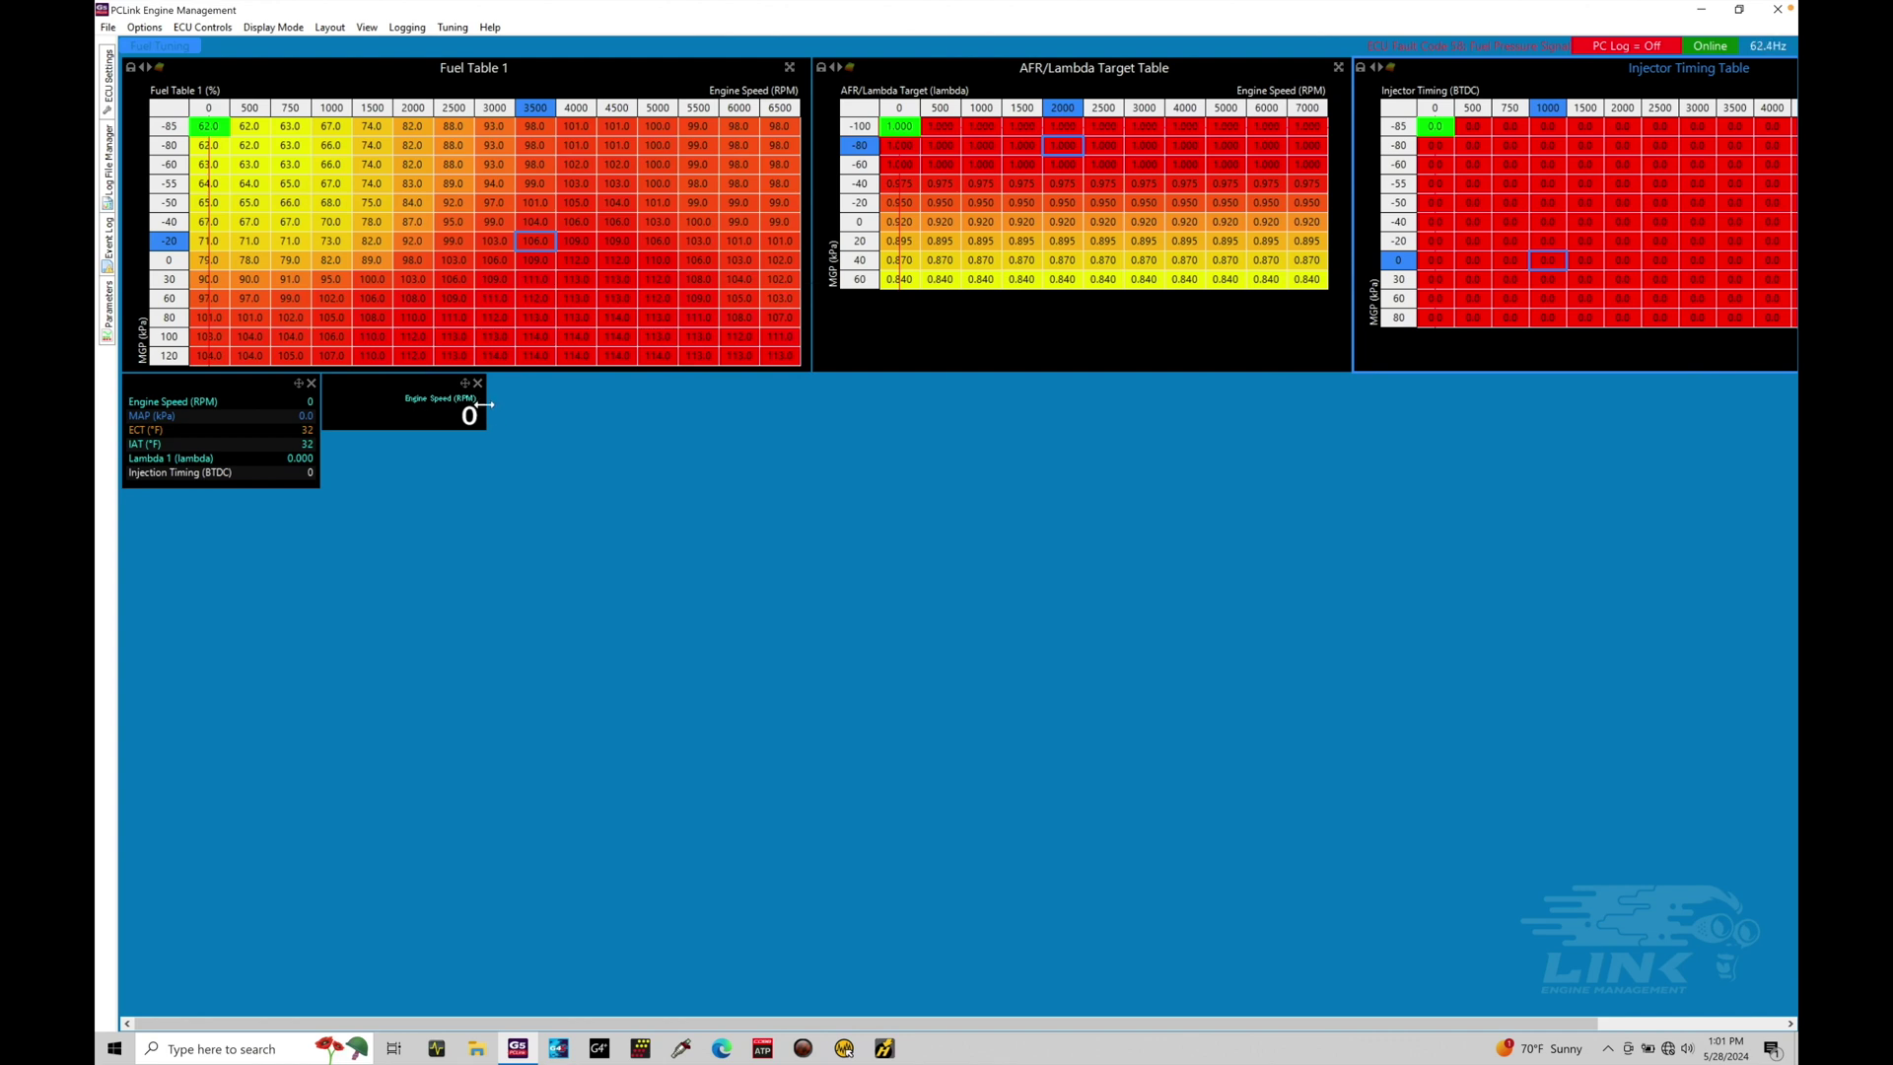
{"action": "left_click_drag", "start_coordinate": [601, 404], "coordinate": [543, 495]}
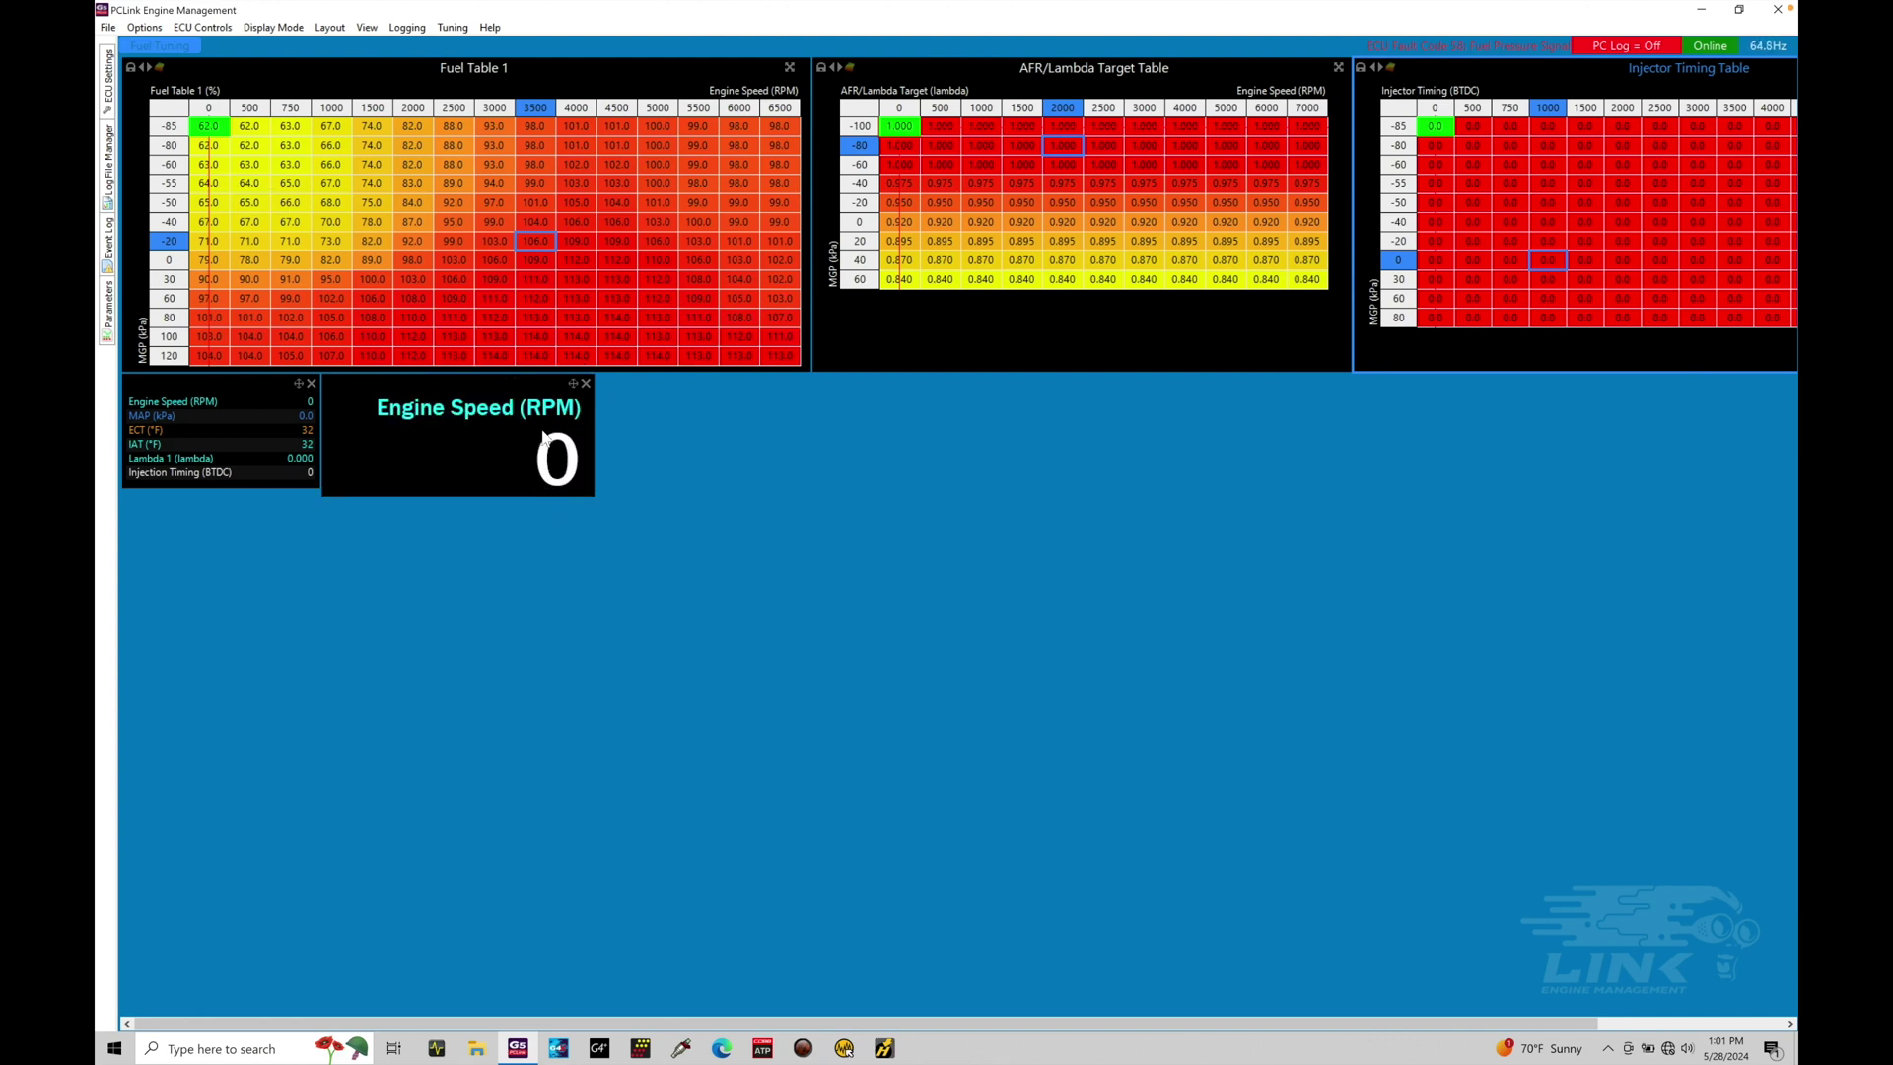
{"action": "left_click", "coordinate": [585, 383]}
{"action": "left_click", "coordinate": [914, 536]}
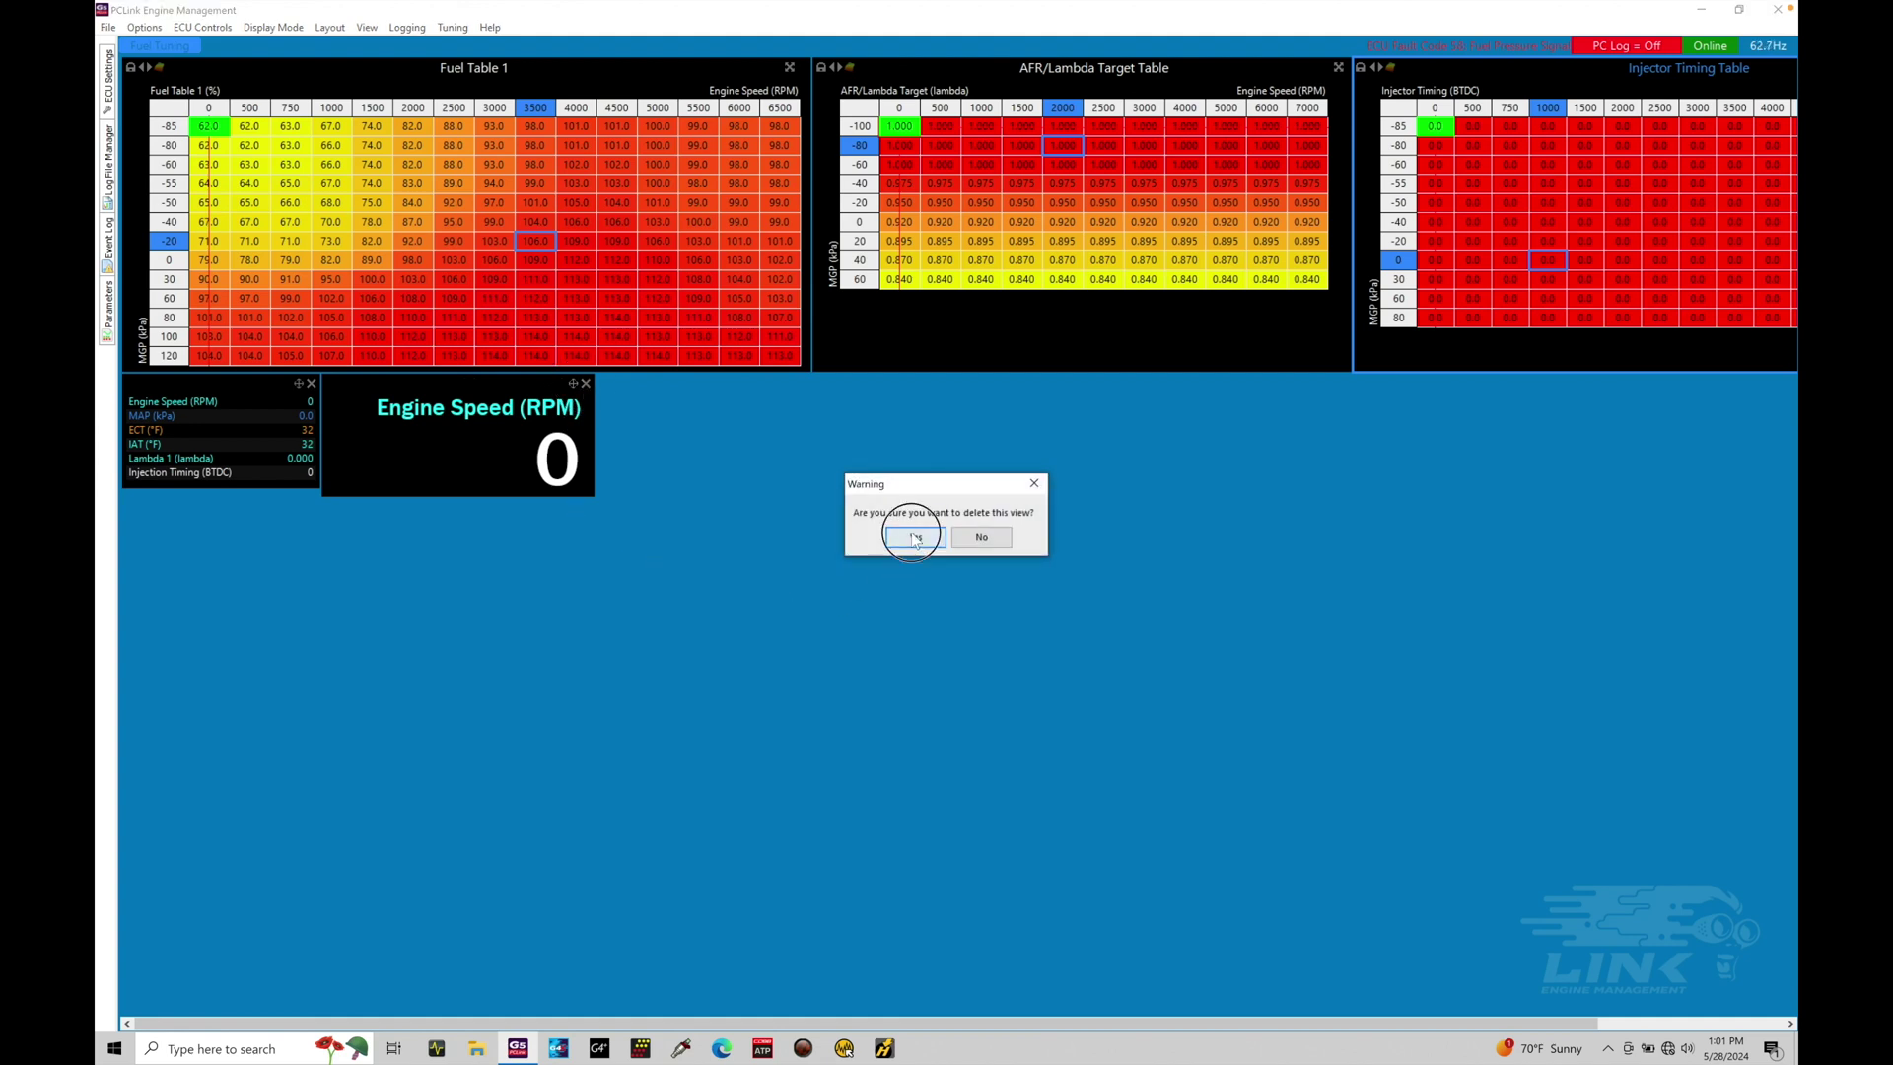
Step: Create a dial gauge below Fuel Table 1 with Engine Speed as its always-visible parameter
{"action": "right_click", "coordinate": [525, 392]}
{"action": "mouse_move", "coordinate": [572, 399]}
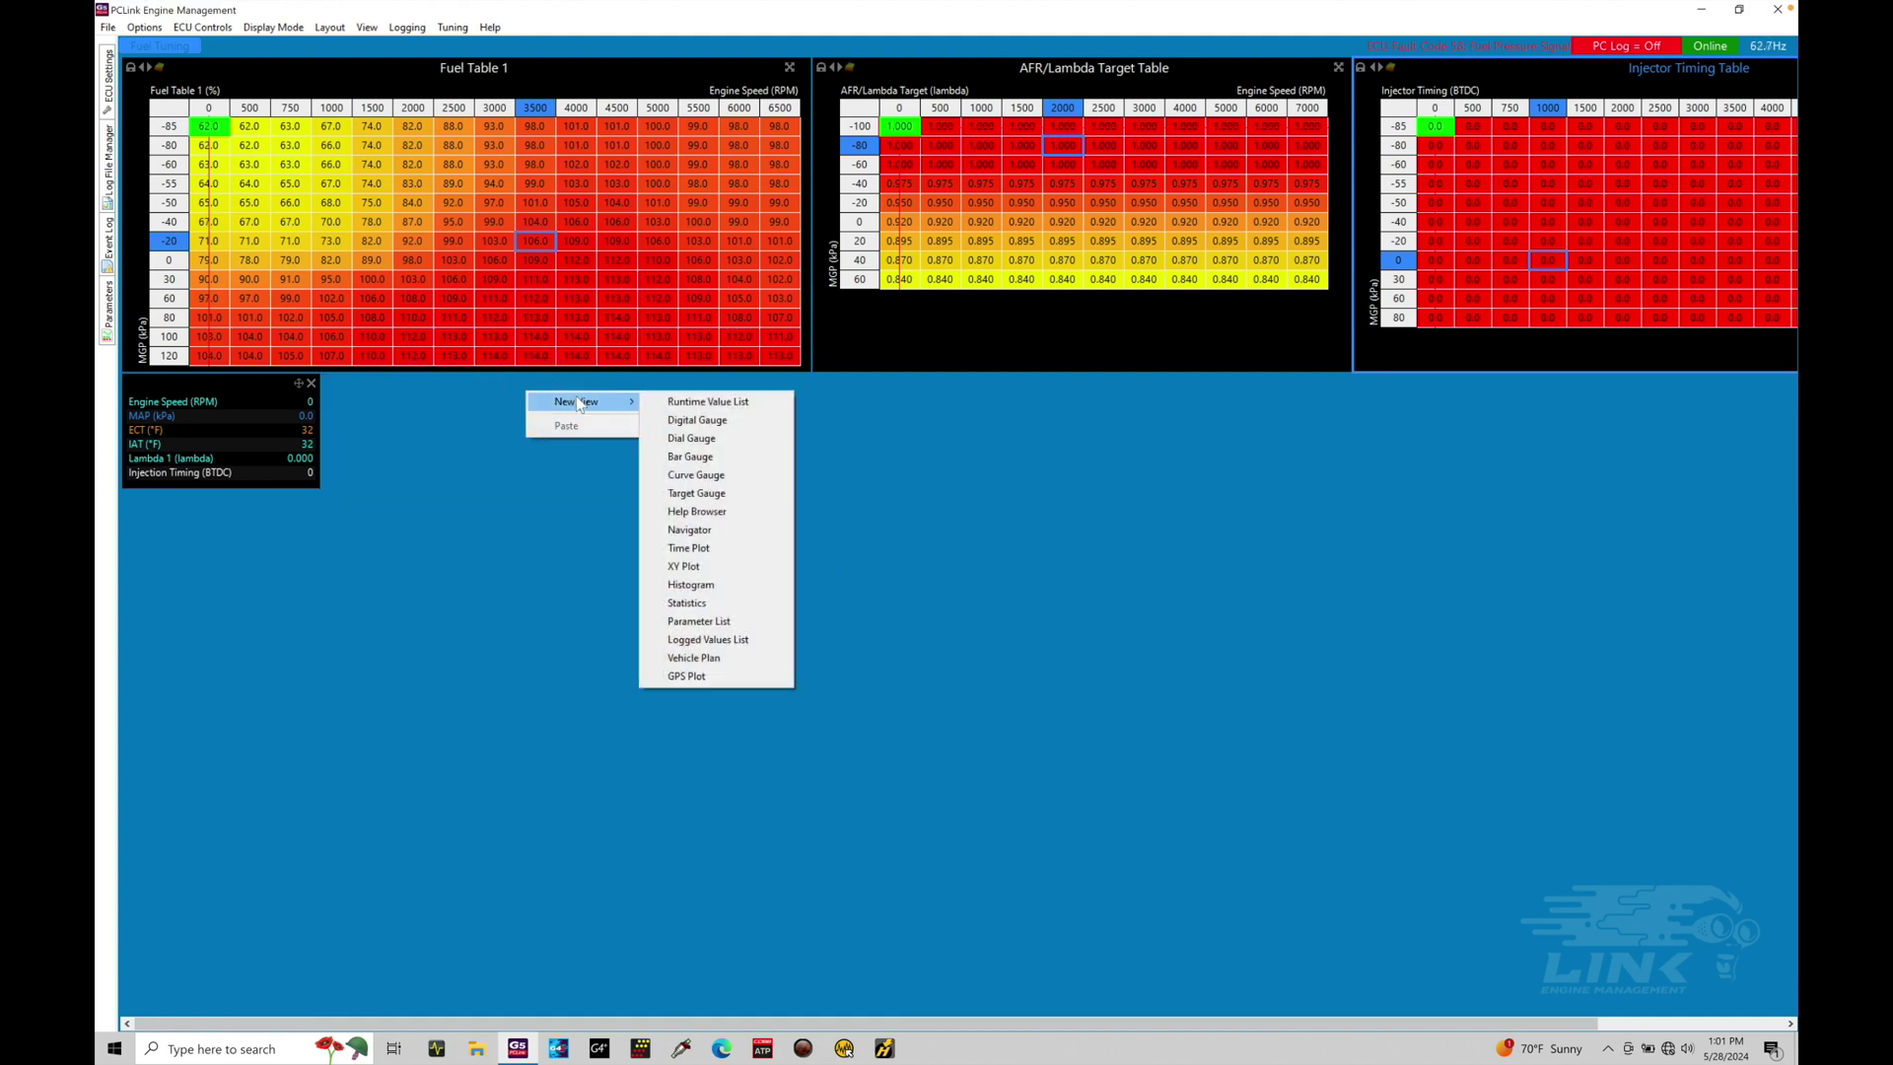
{"action": "left_click", "coordinate": [733, 448]}
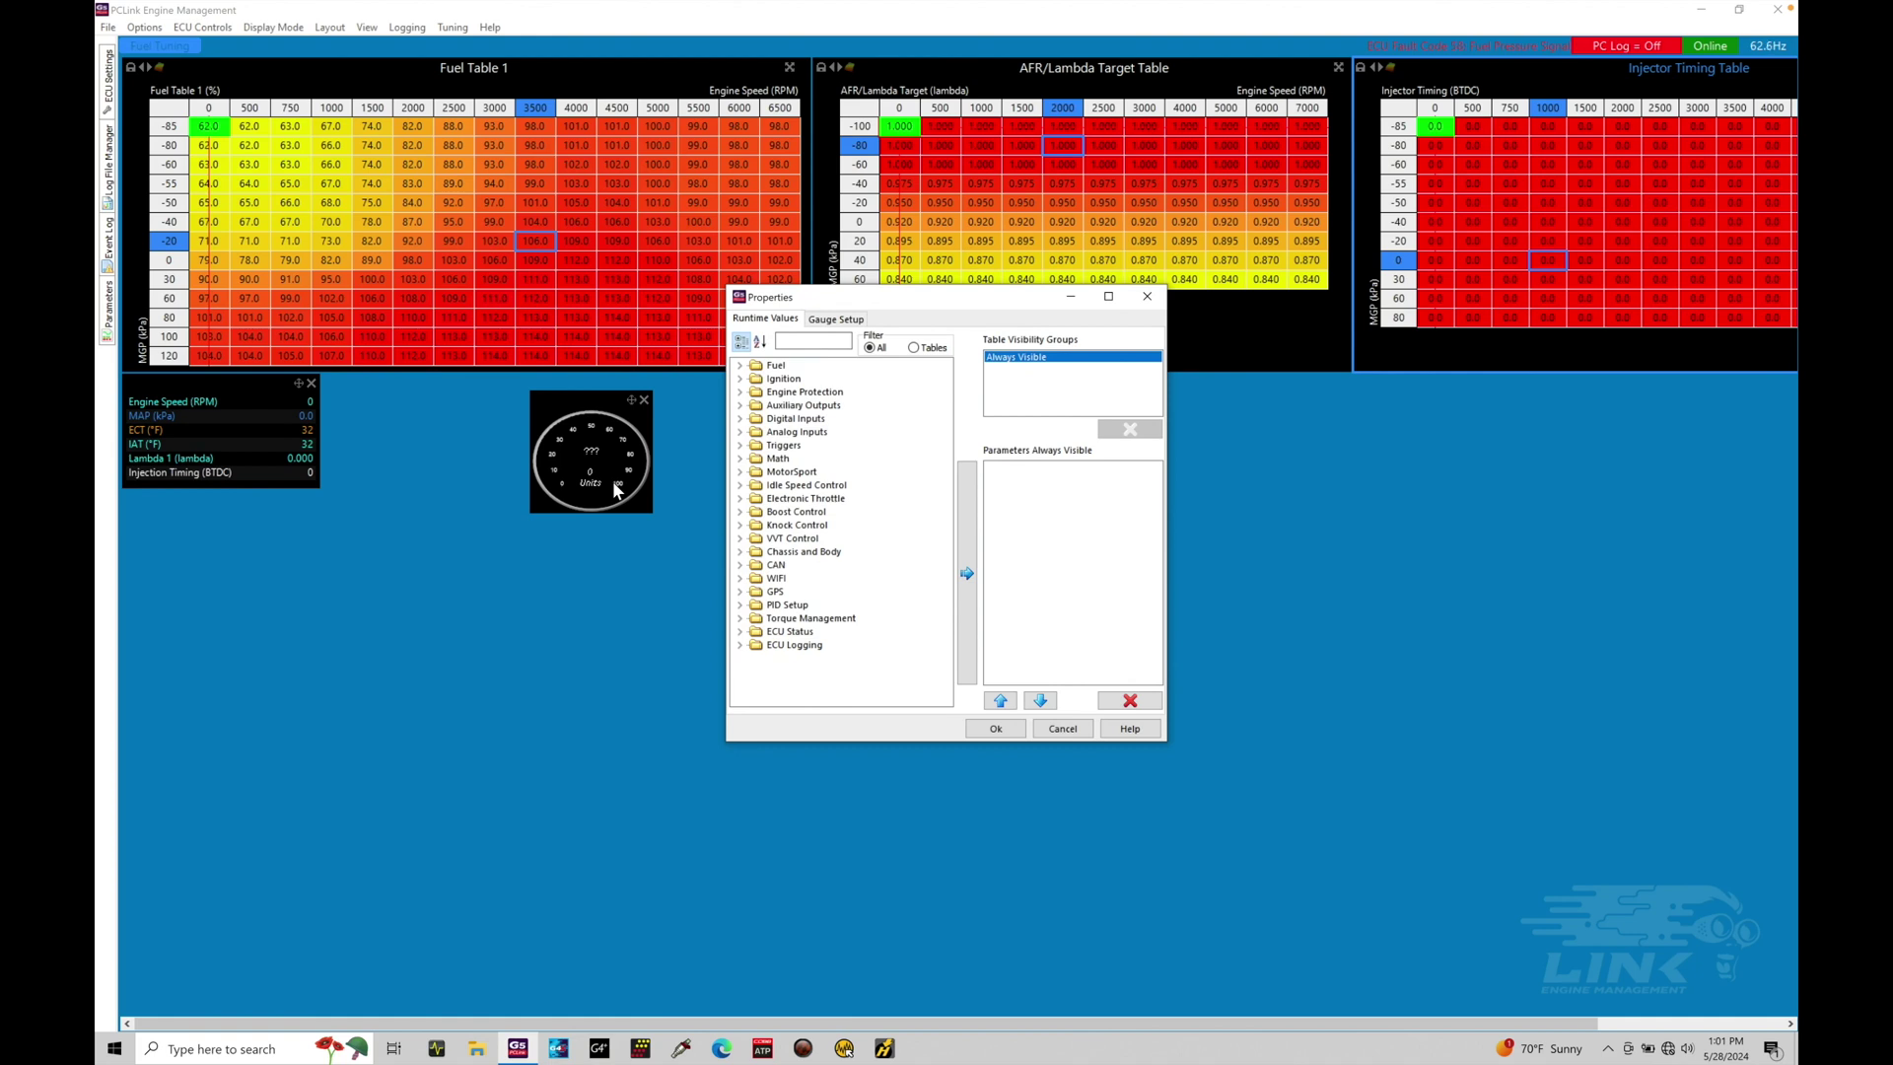
{"action": "left_click", "coordinate": [833, 341]}
{"action": "type", "text": "engine"}
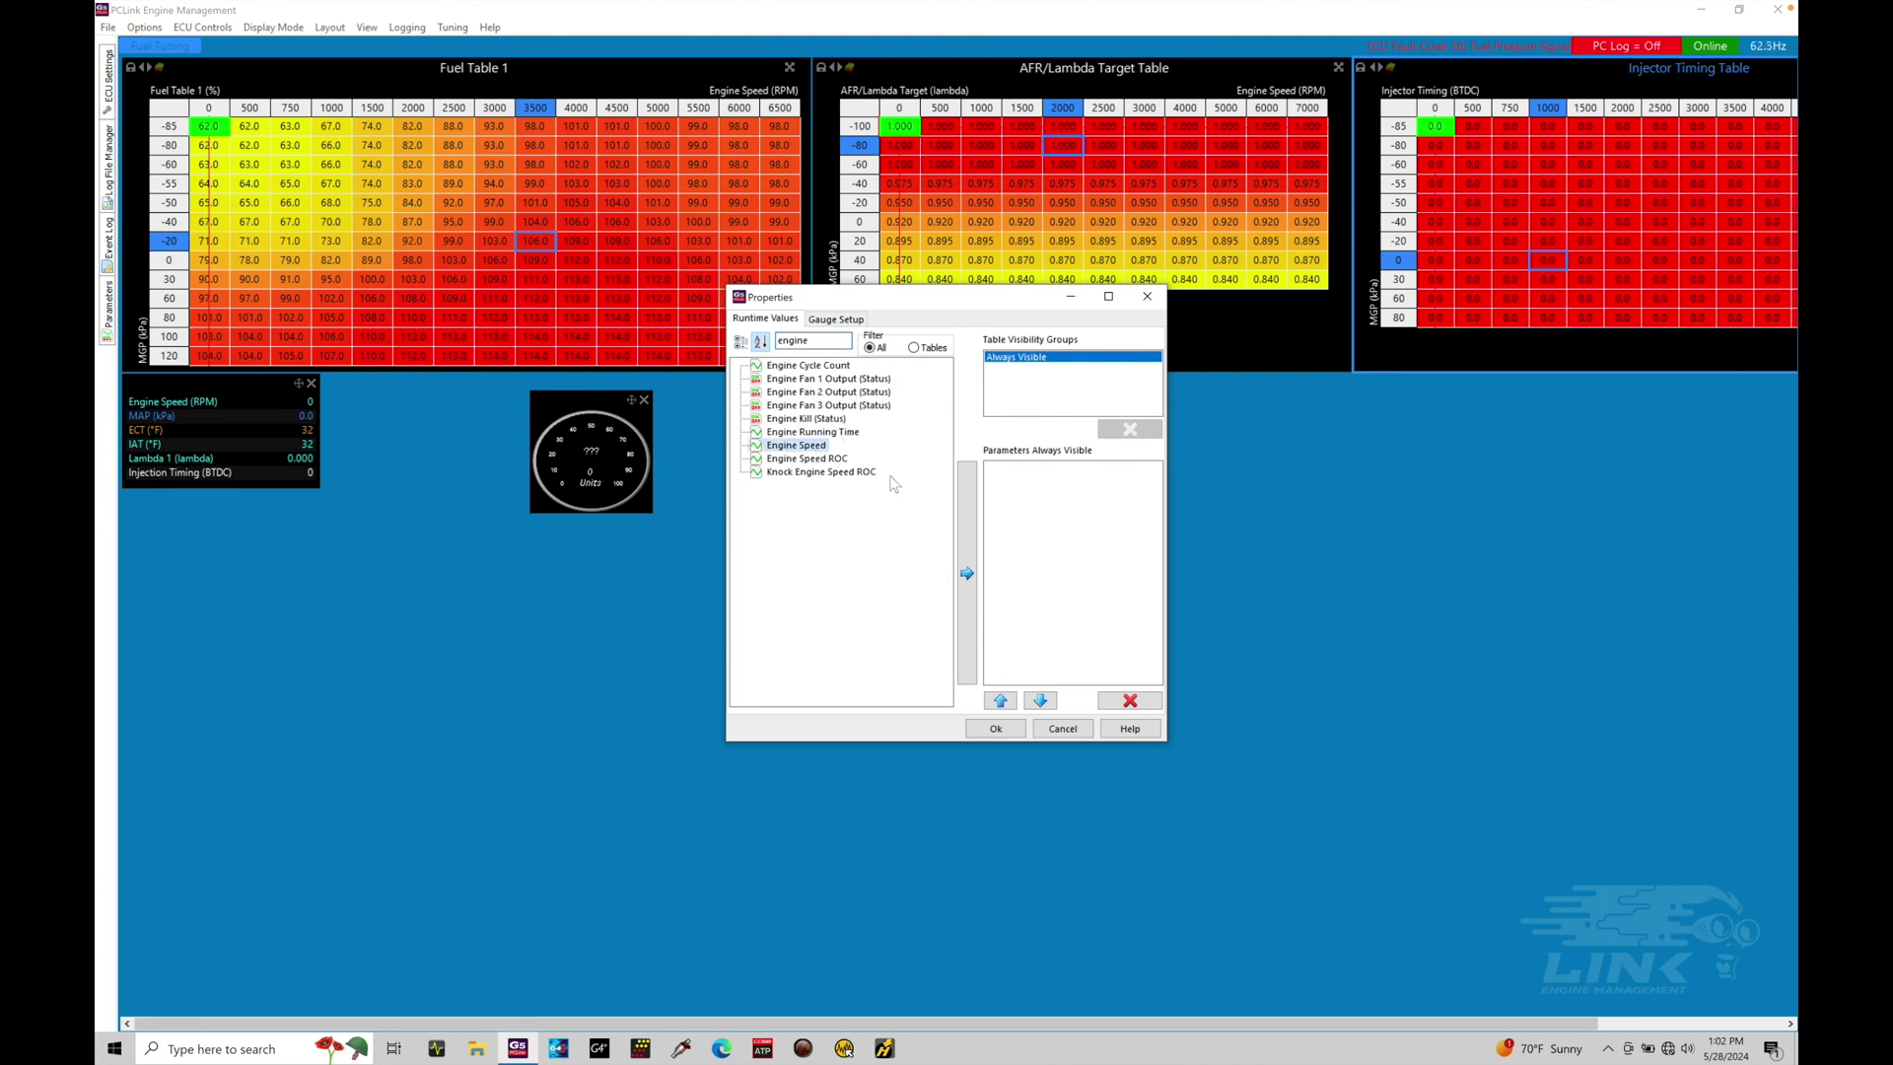
{"action": "left_click", "coordinate": [996, 729]}
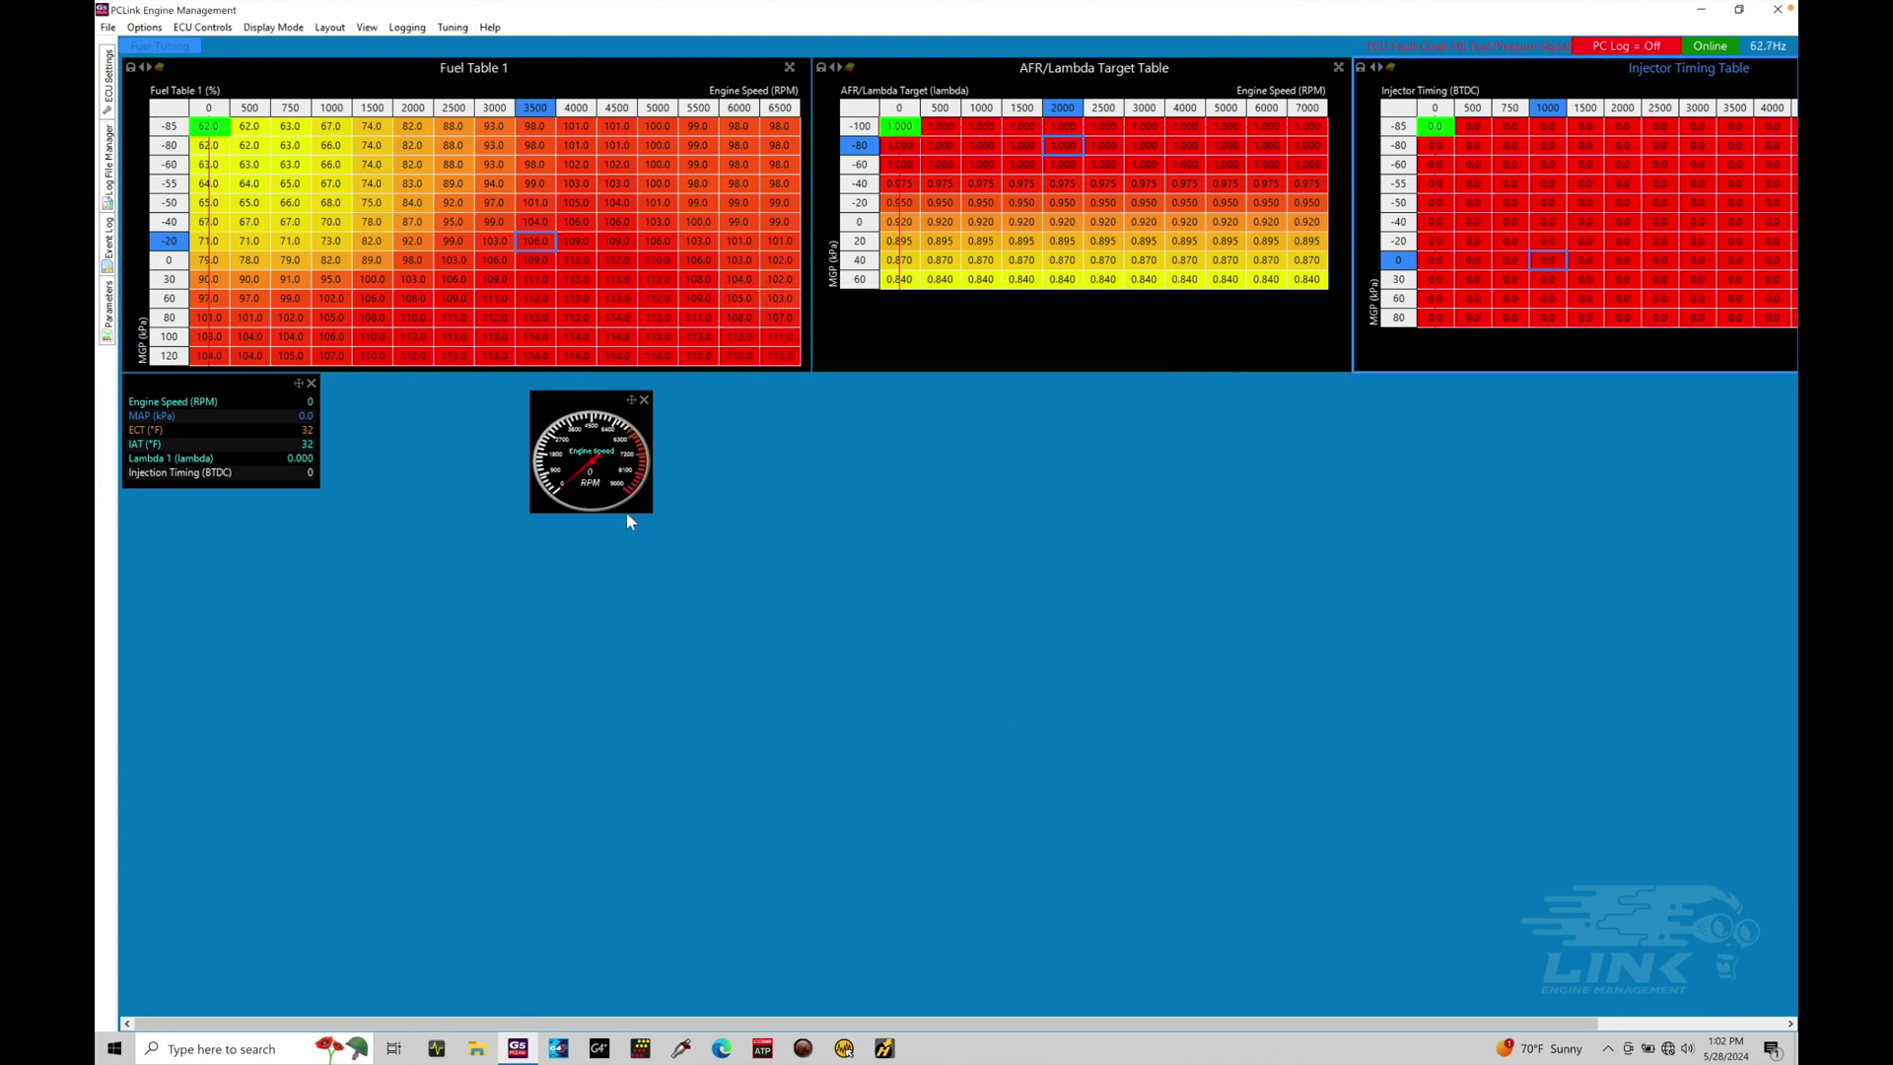
Step: Enlarge the Engine Speed dial gauge to a round shape and place it directly beside the runtime value list
{"action": "left_click_drag", "start_coordinate": [625, 511], "coordinate": [629, 612]}
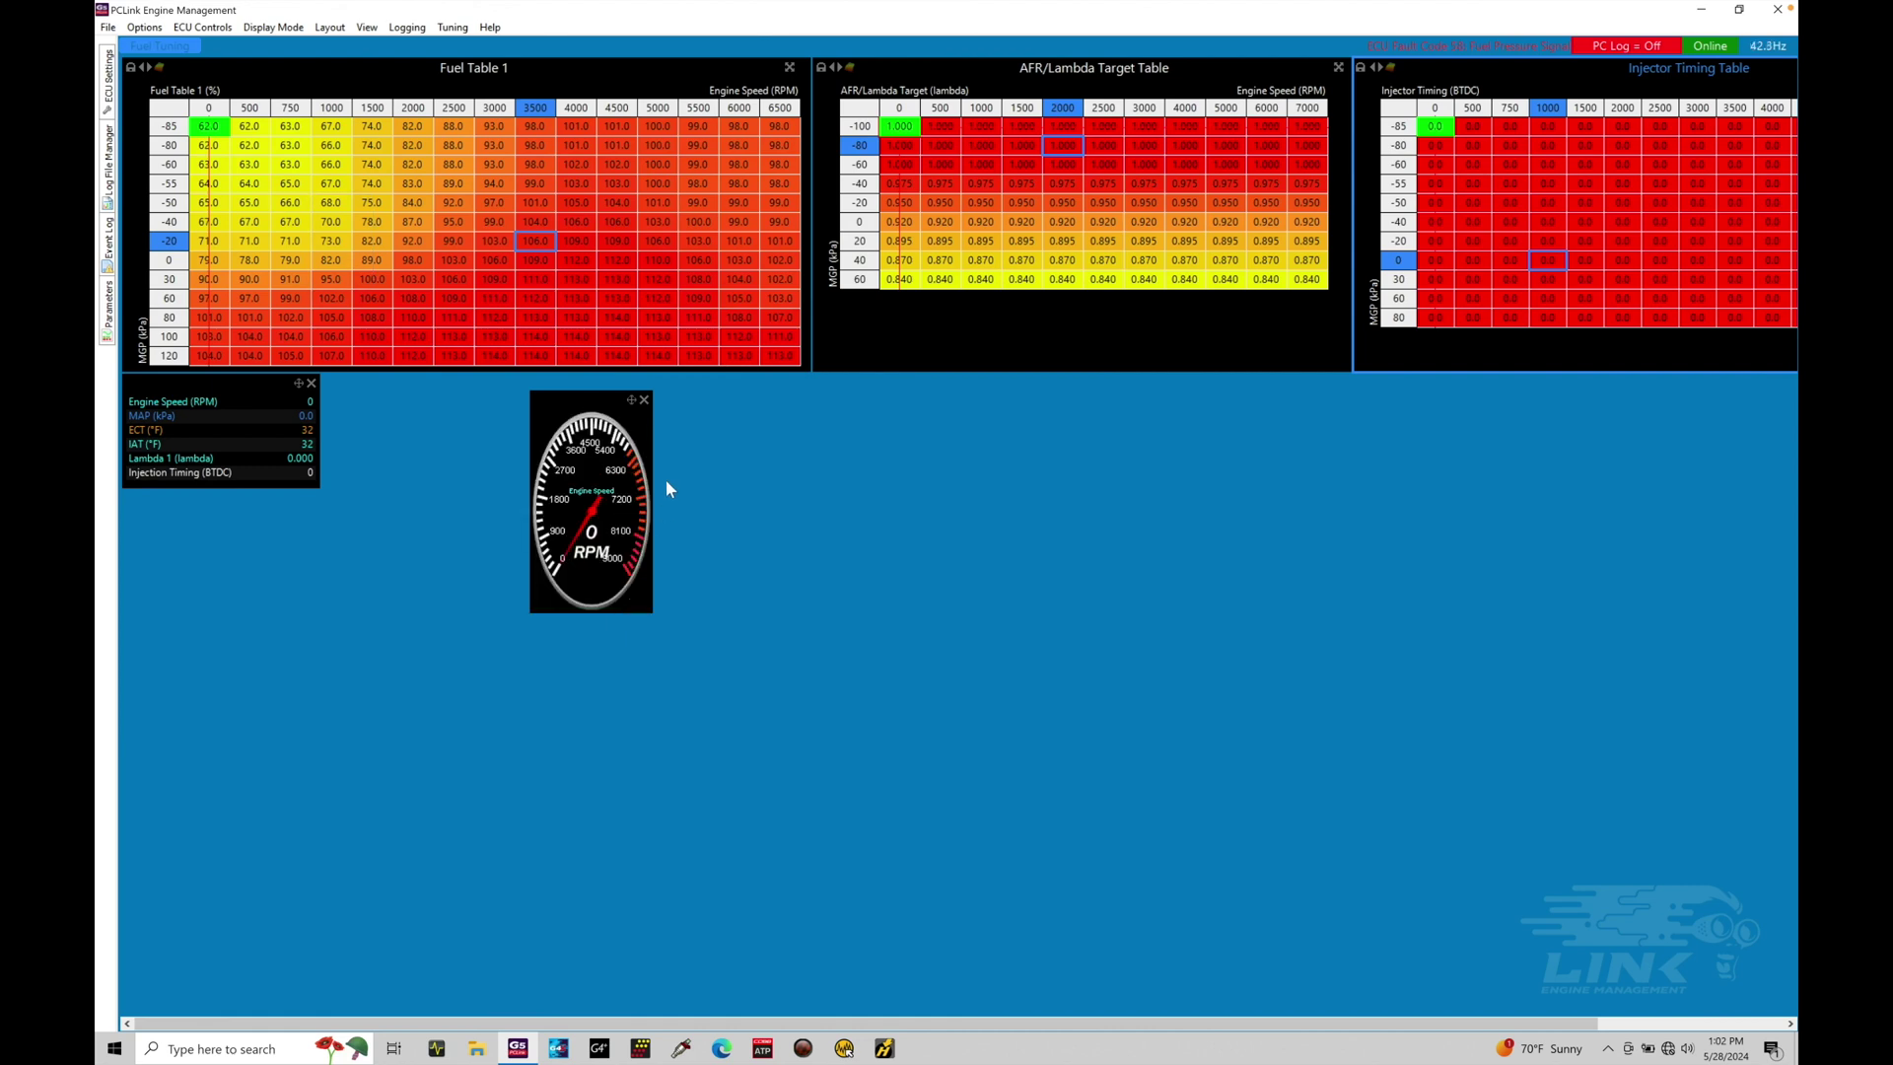
{"action": "left_click_drag", "start_coordinate": [653, 475], "coordinate": [747, 481]}
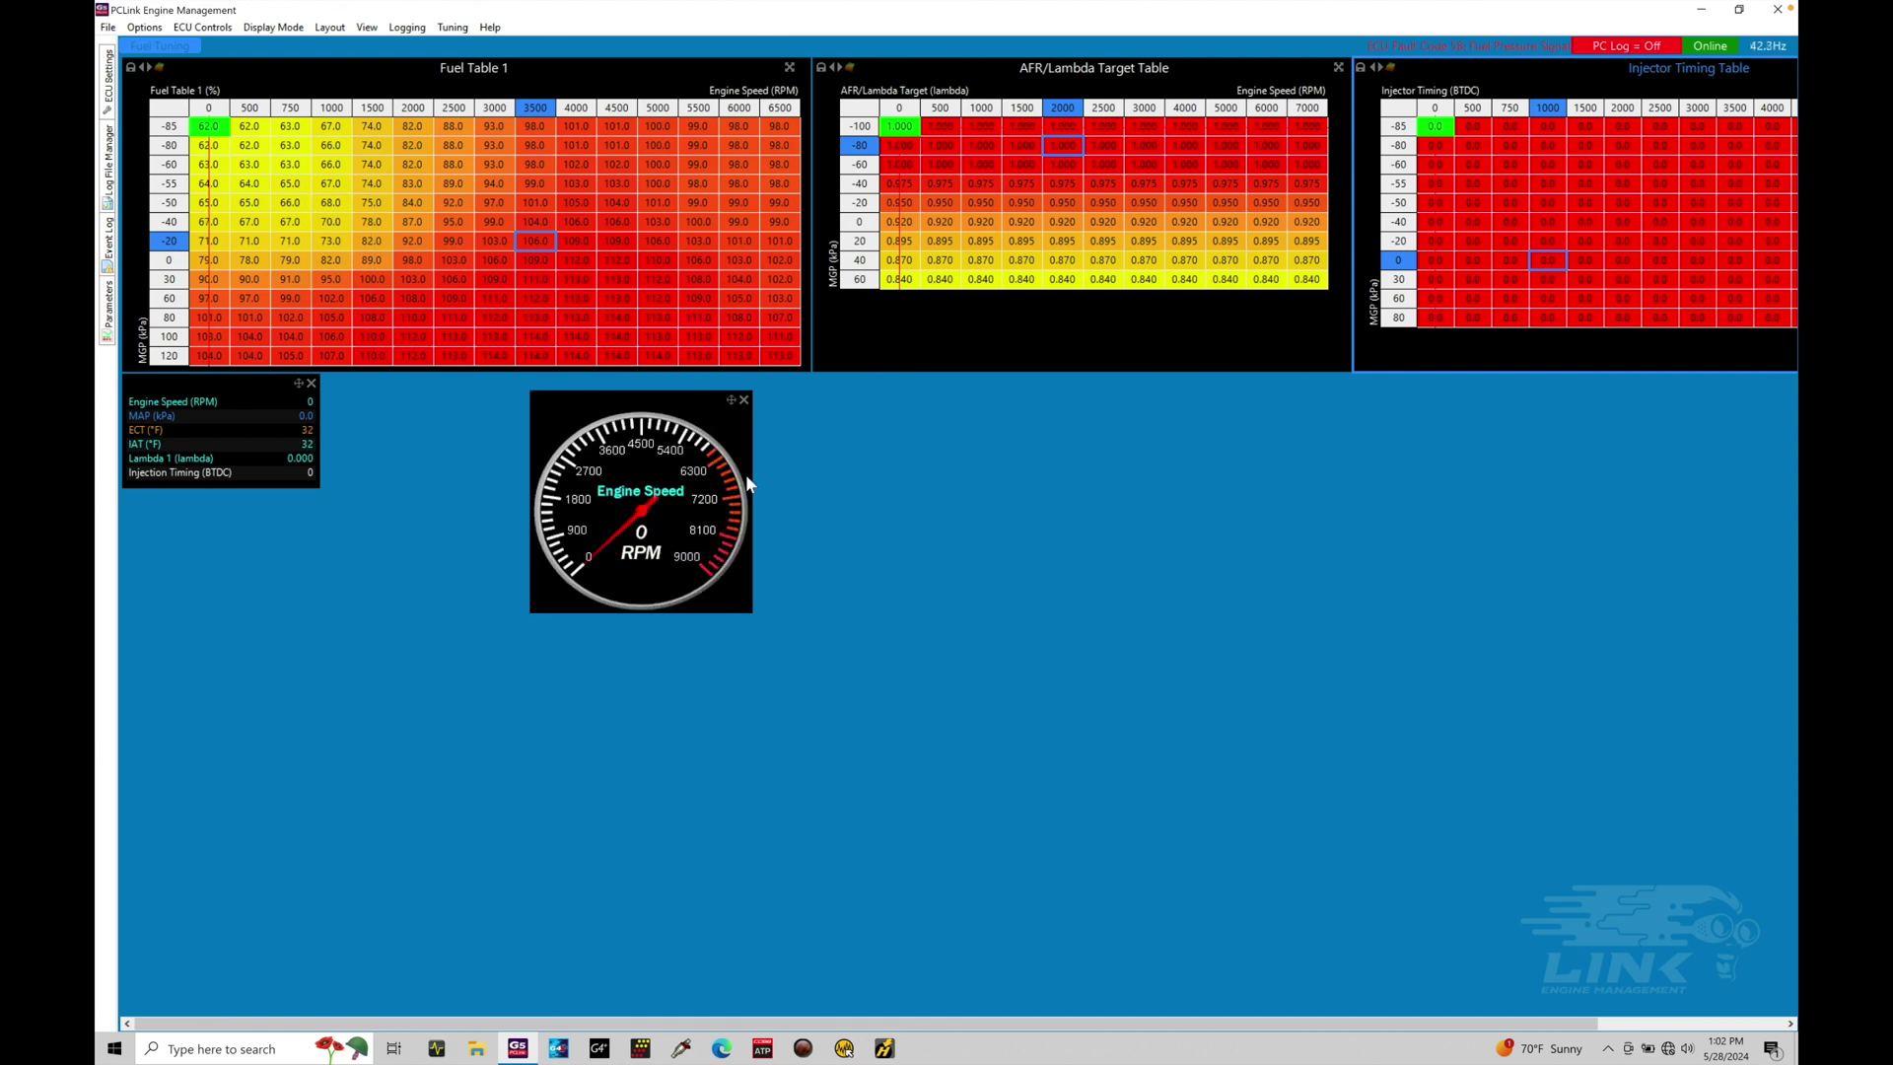
{"action": "left_click_drag", "start_coordinate": [659, 394], "coordinate": [458, 379]}
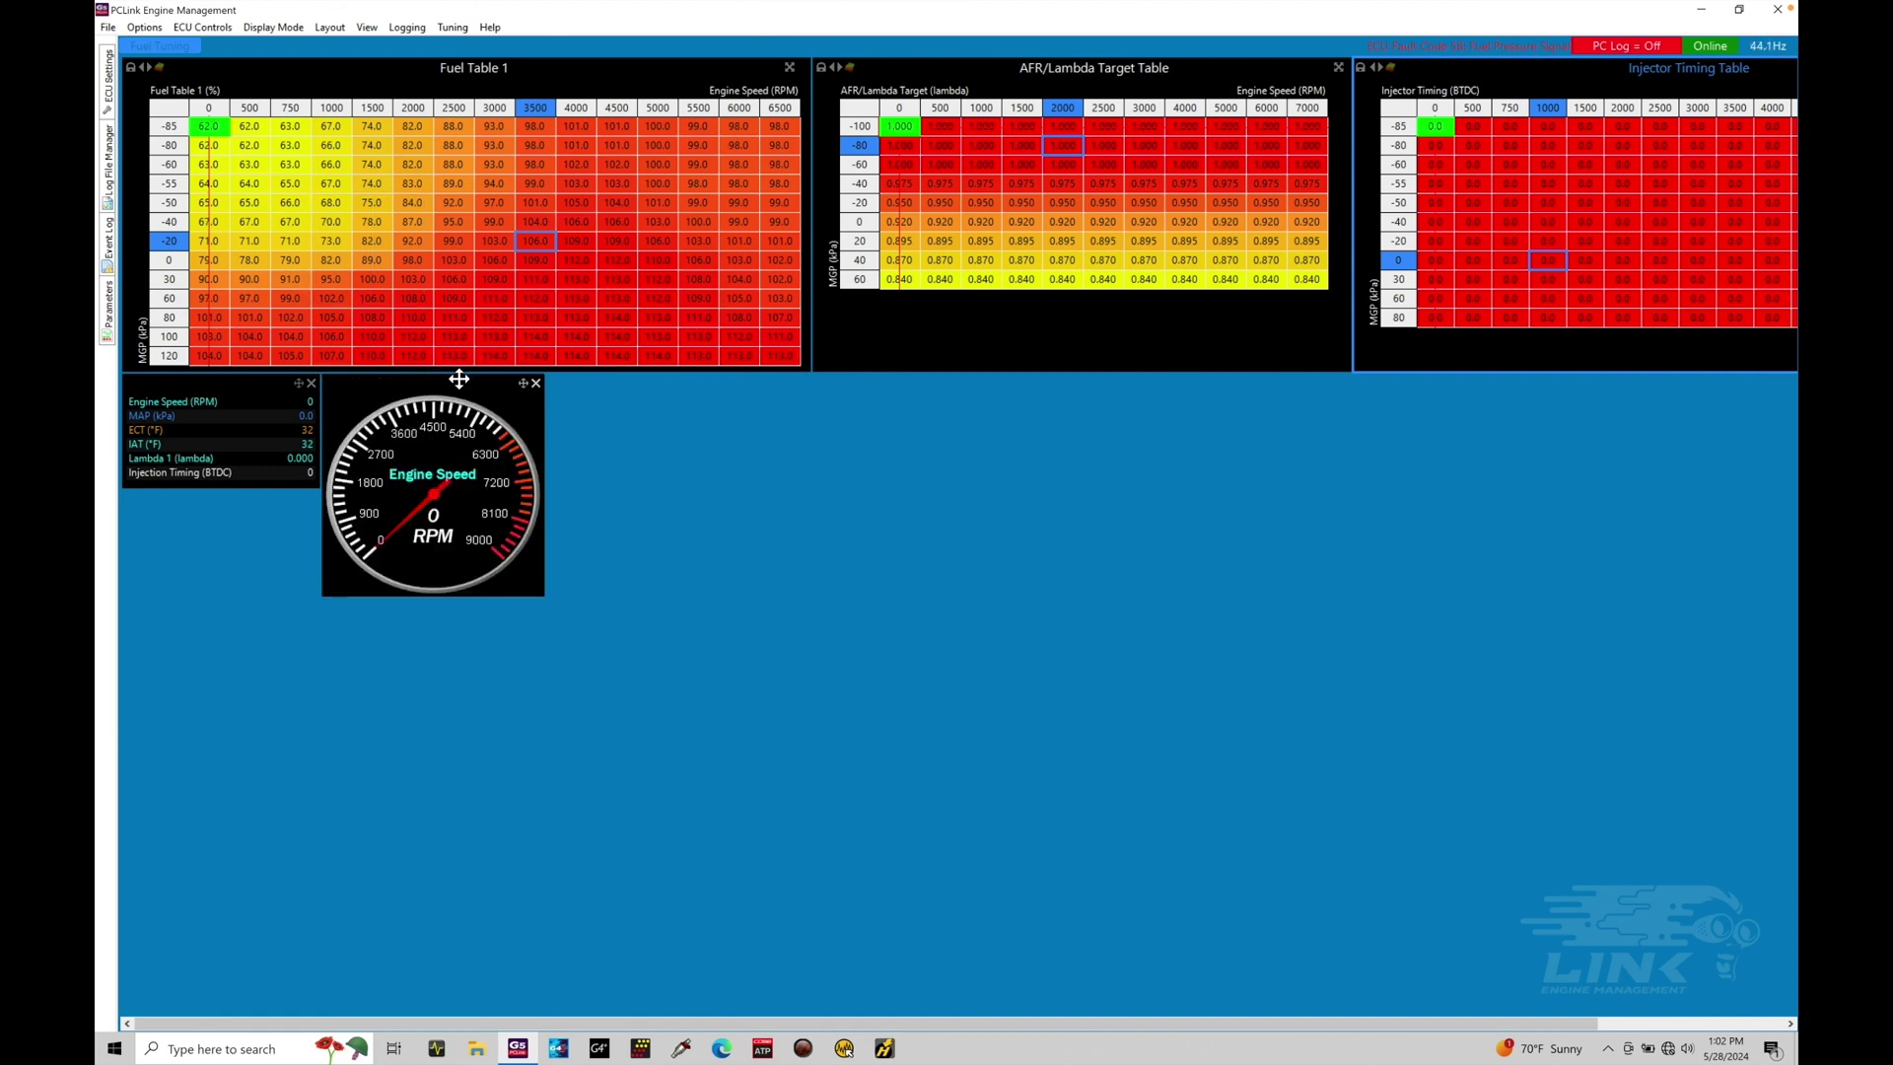
Step: Create an Engine Speed bar gauge and fit it directly beside the dial gauge, matching the dial's height
{"action": "right_click", "coordinate": [609, 434]}
{"action": "mouse_move", "coordinate": [671, 448]}
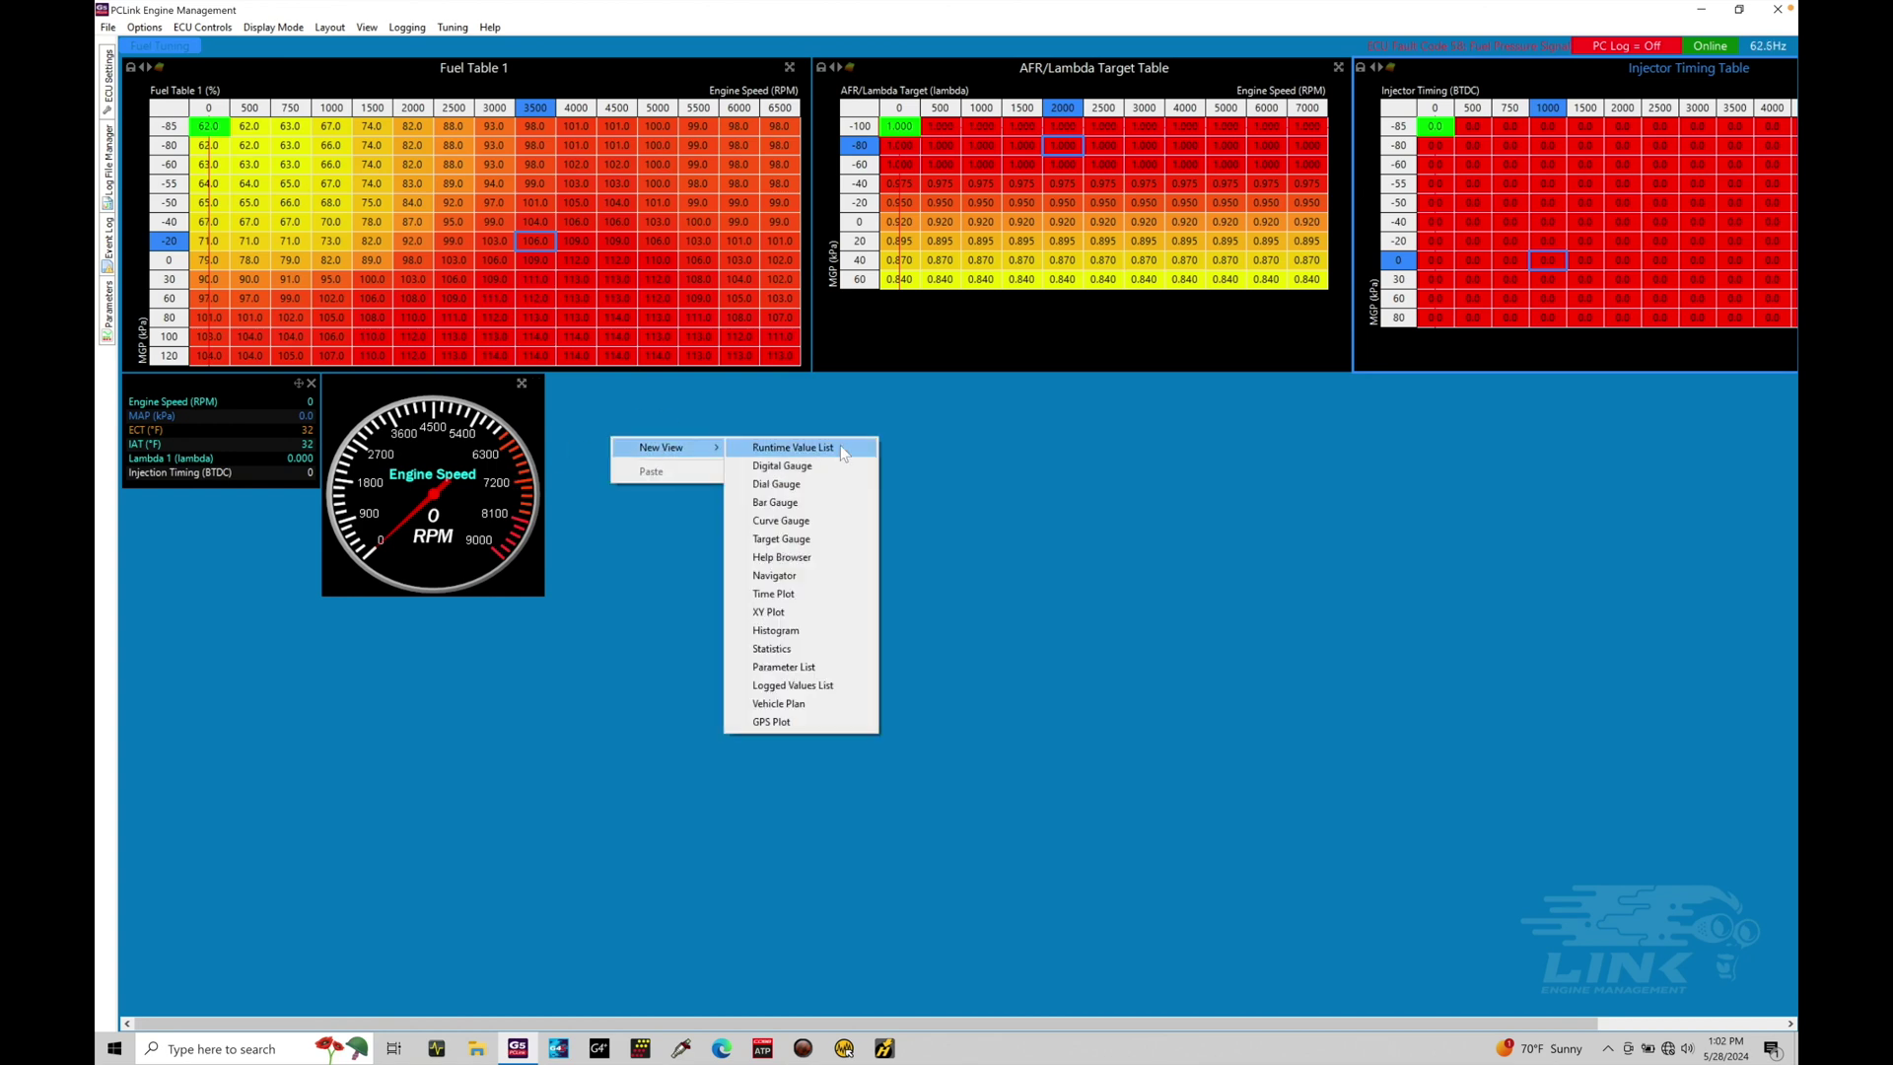
{"action": "left_click", "coordinate": [845, 503]}
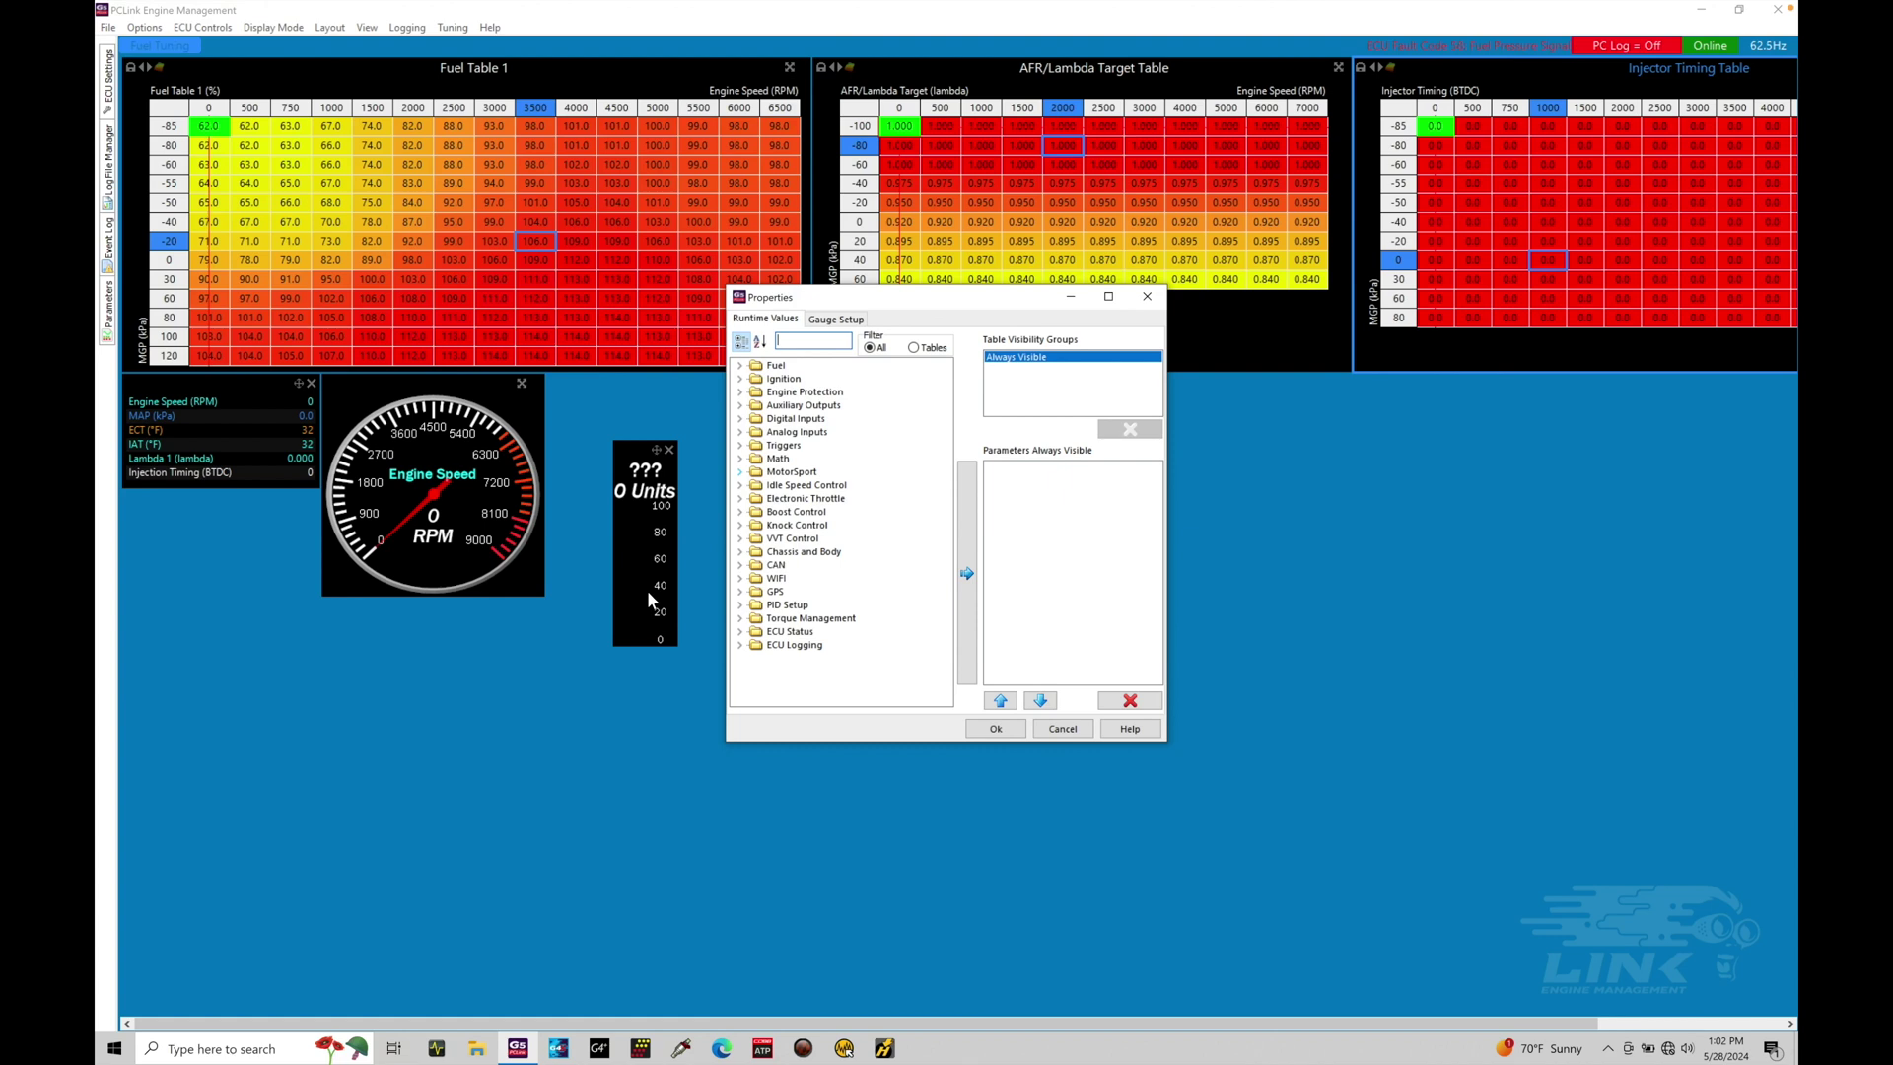
{"action": "type", "text": "engine"}
{"action": "left_click", "coordinate": [966, 552]}
{"action": "left_click", "coordinate": [1004, 730]}
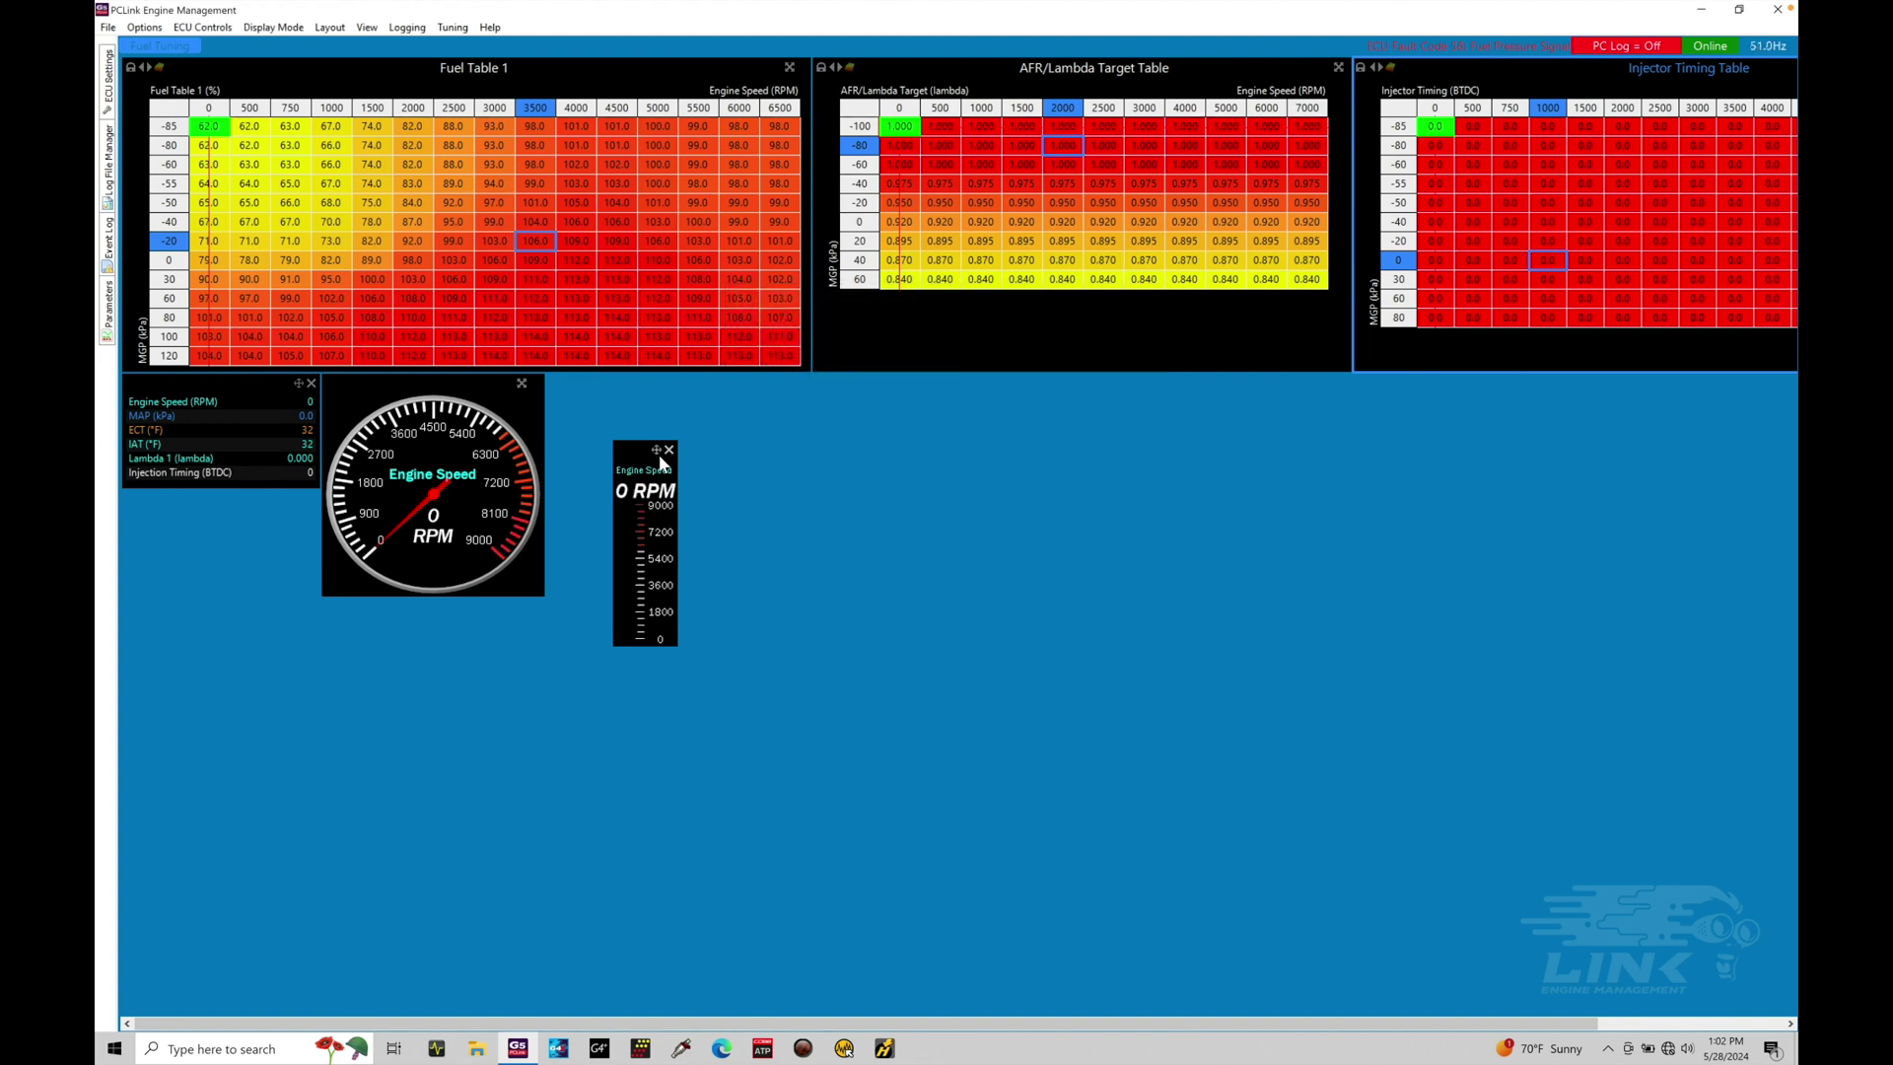
{"action": "left_click_drag", "start_coordinate": [640, 456], "coordinate": [572, 390]}
{"action": "left_click_drag", "start_coordinate": [584, 578], "coordinate": [588, 597]}
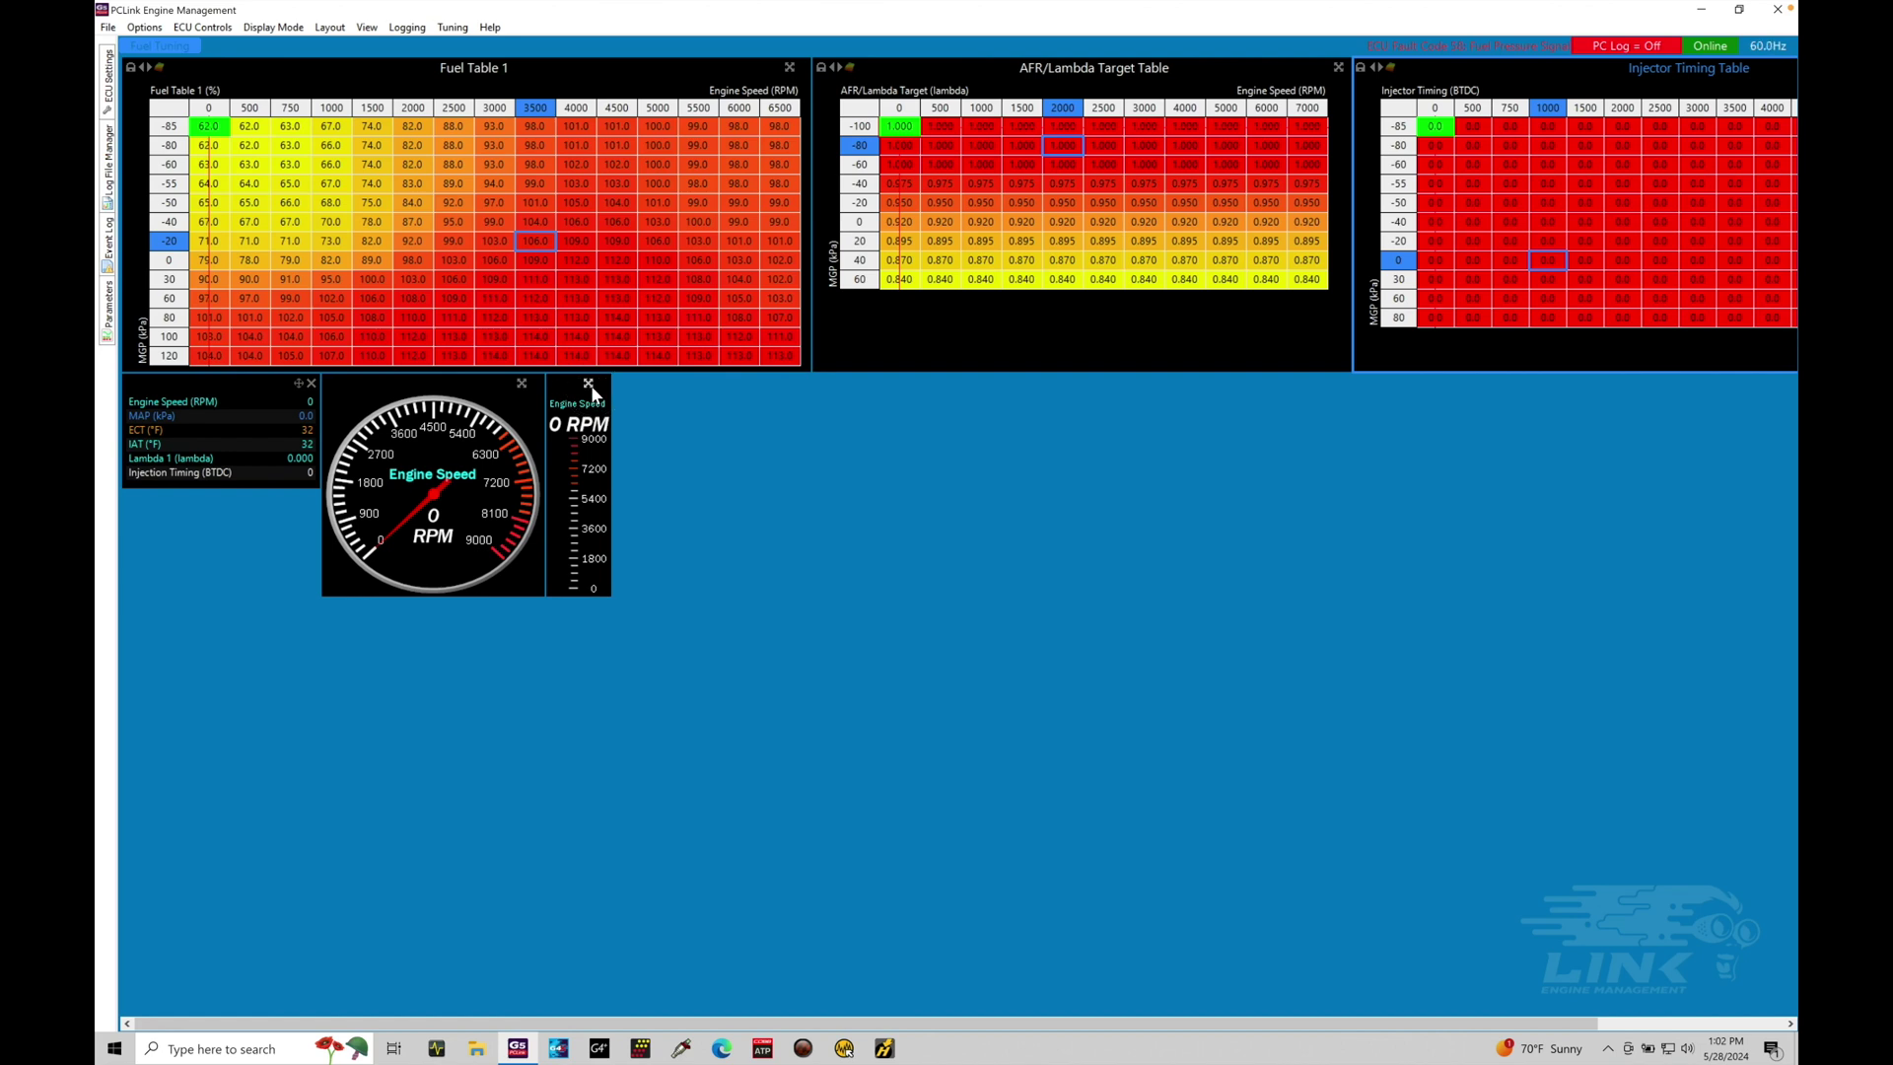
Step: Create a curve gauge near the bar gauge with Engine Speed as its always-visible parameter
{"action": "right_click", "coordinate": [688, 424]}
{"action": "mouse_move", "coordinate": [739, 431]}
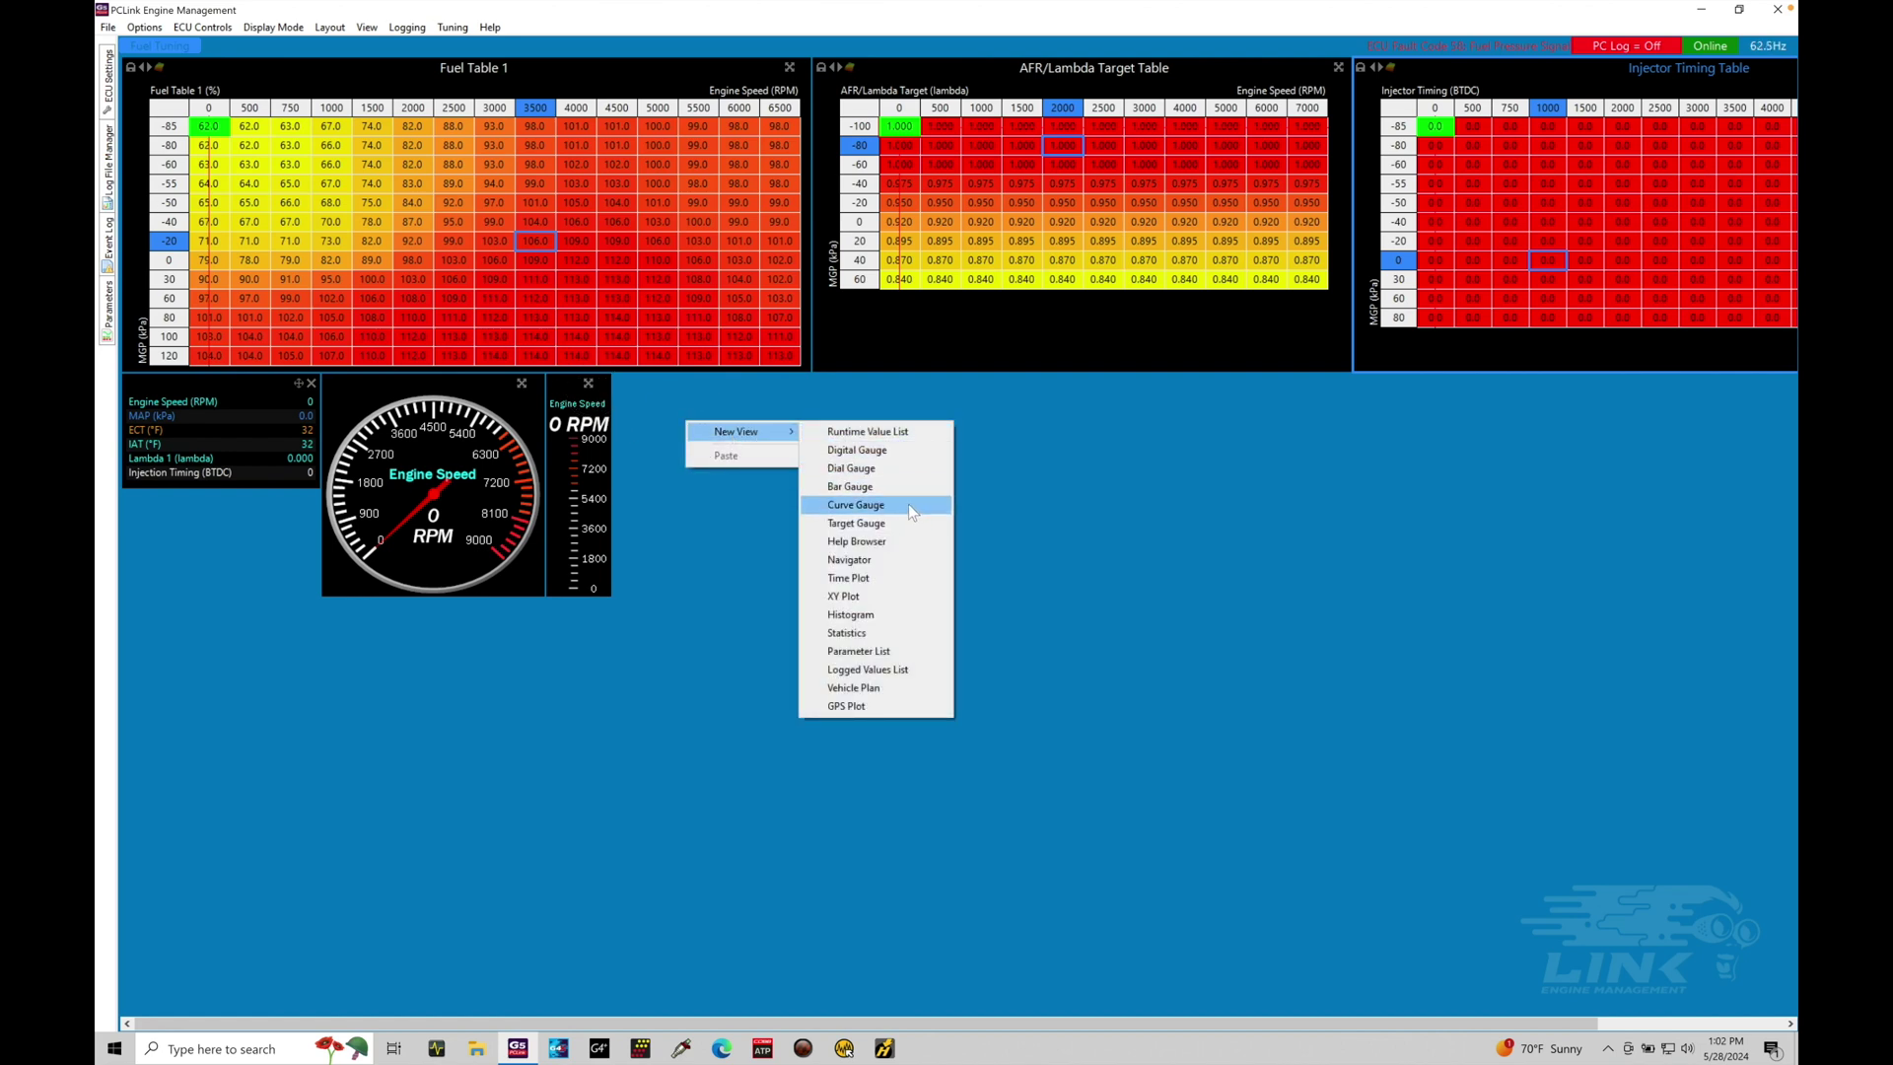
{"action": "left_click", "coordinate": [855, 505]}
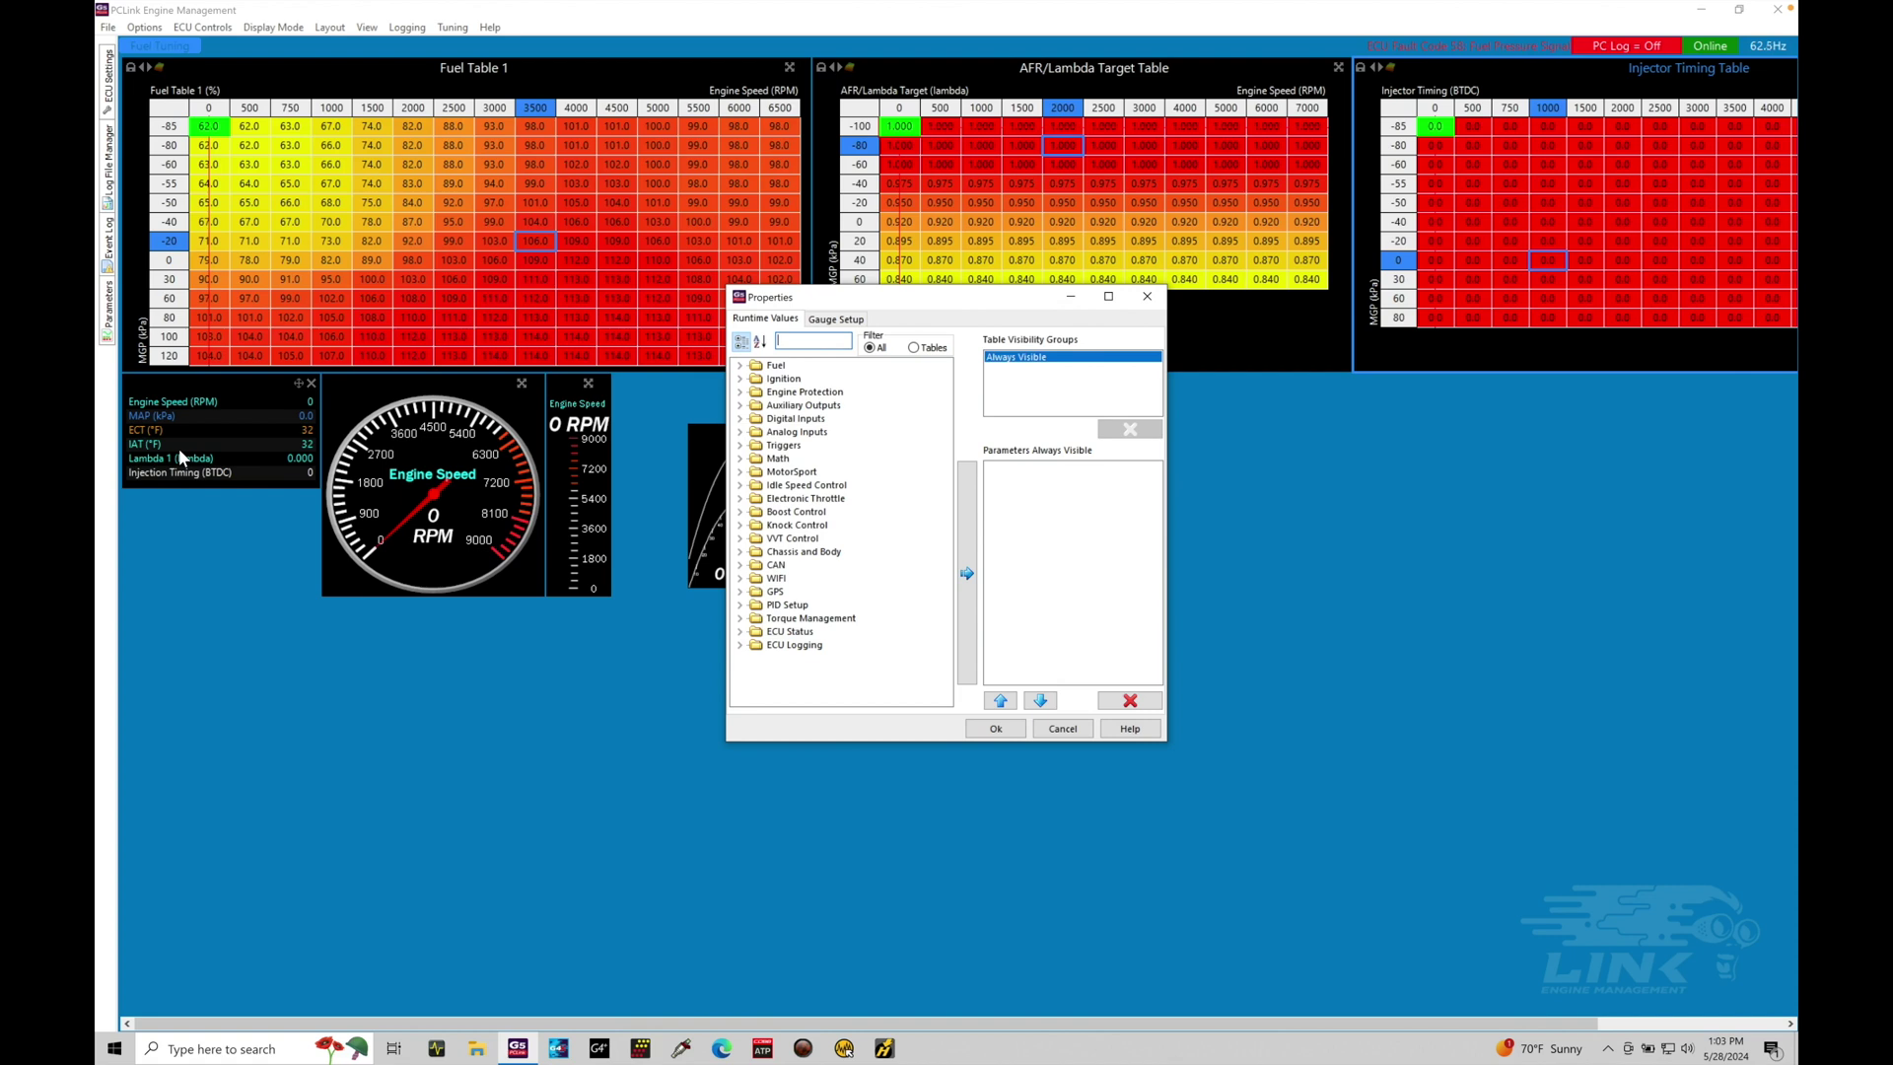
{"action": "type", "text": "engine"}
{"action": "left_click", "coordinate": [796, 444]}
{"action": "left_click", "coordinate": [966, 572]}
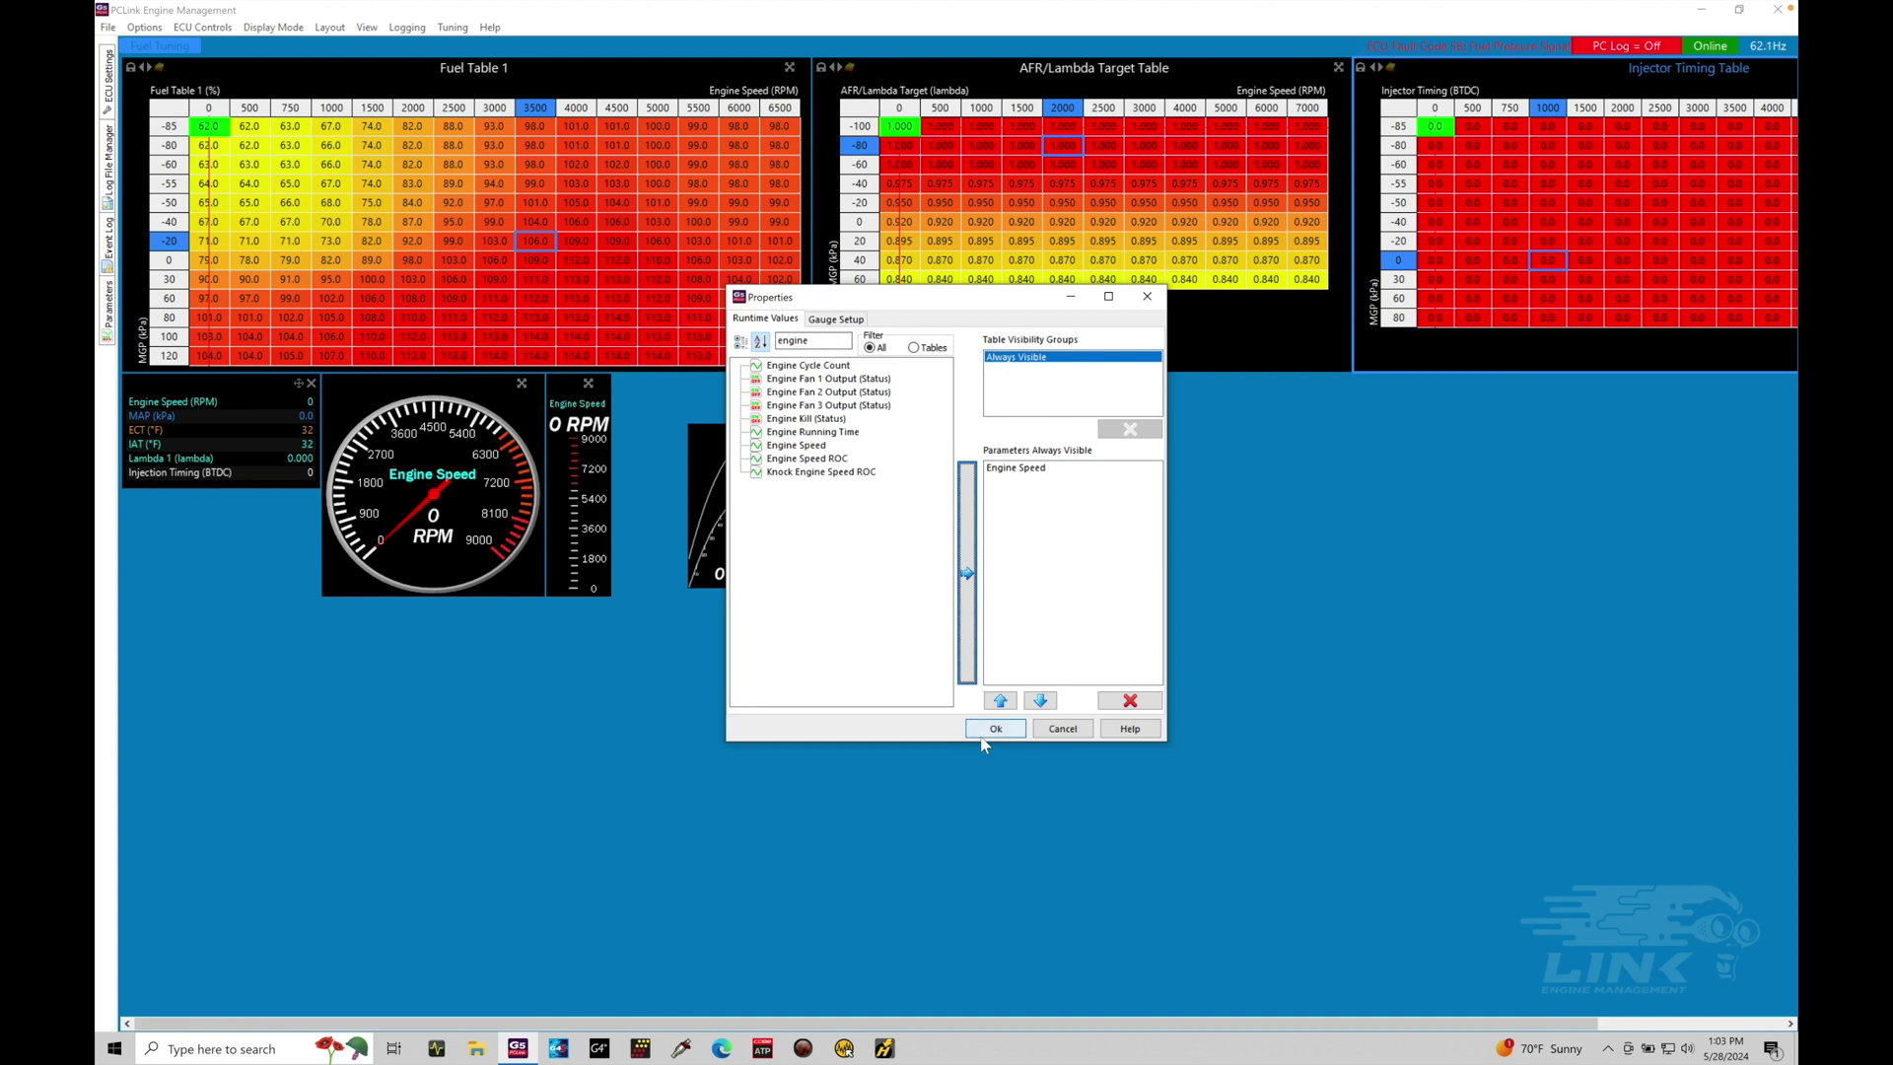
{"action": "left_click", "coordinate": [994, 729]}
Step: Widen the Engine Speed curve gauge and move it up against the bar gauge, just below the tables
{"action": "left_click_drag", "start_coordinate": [770, 490], "coordinate": [1007, 493]}
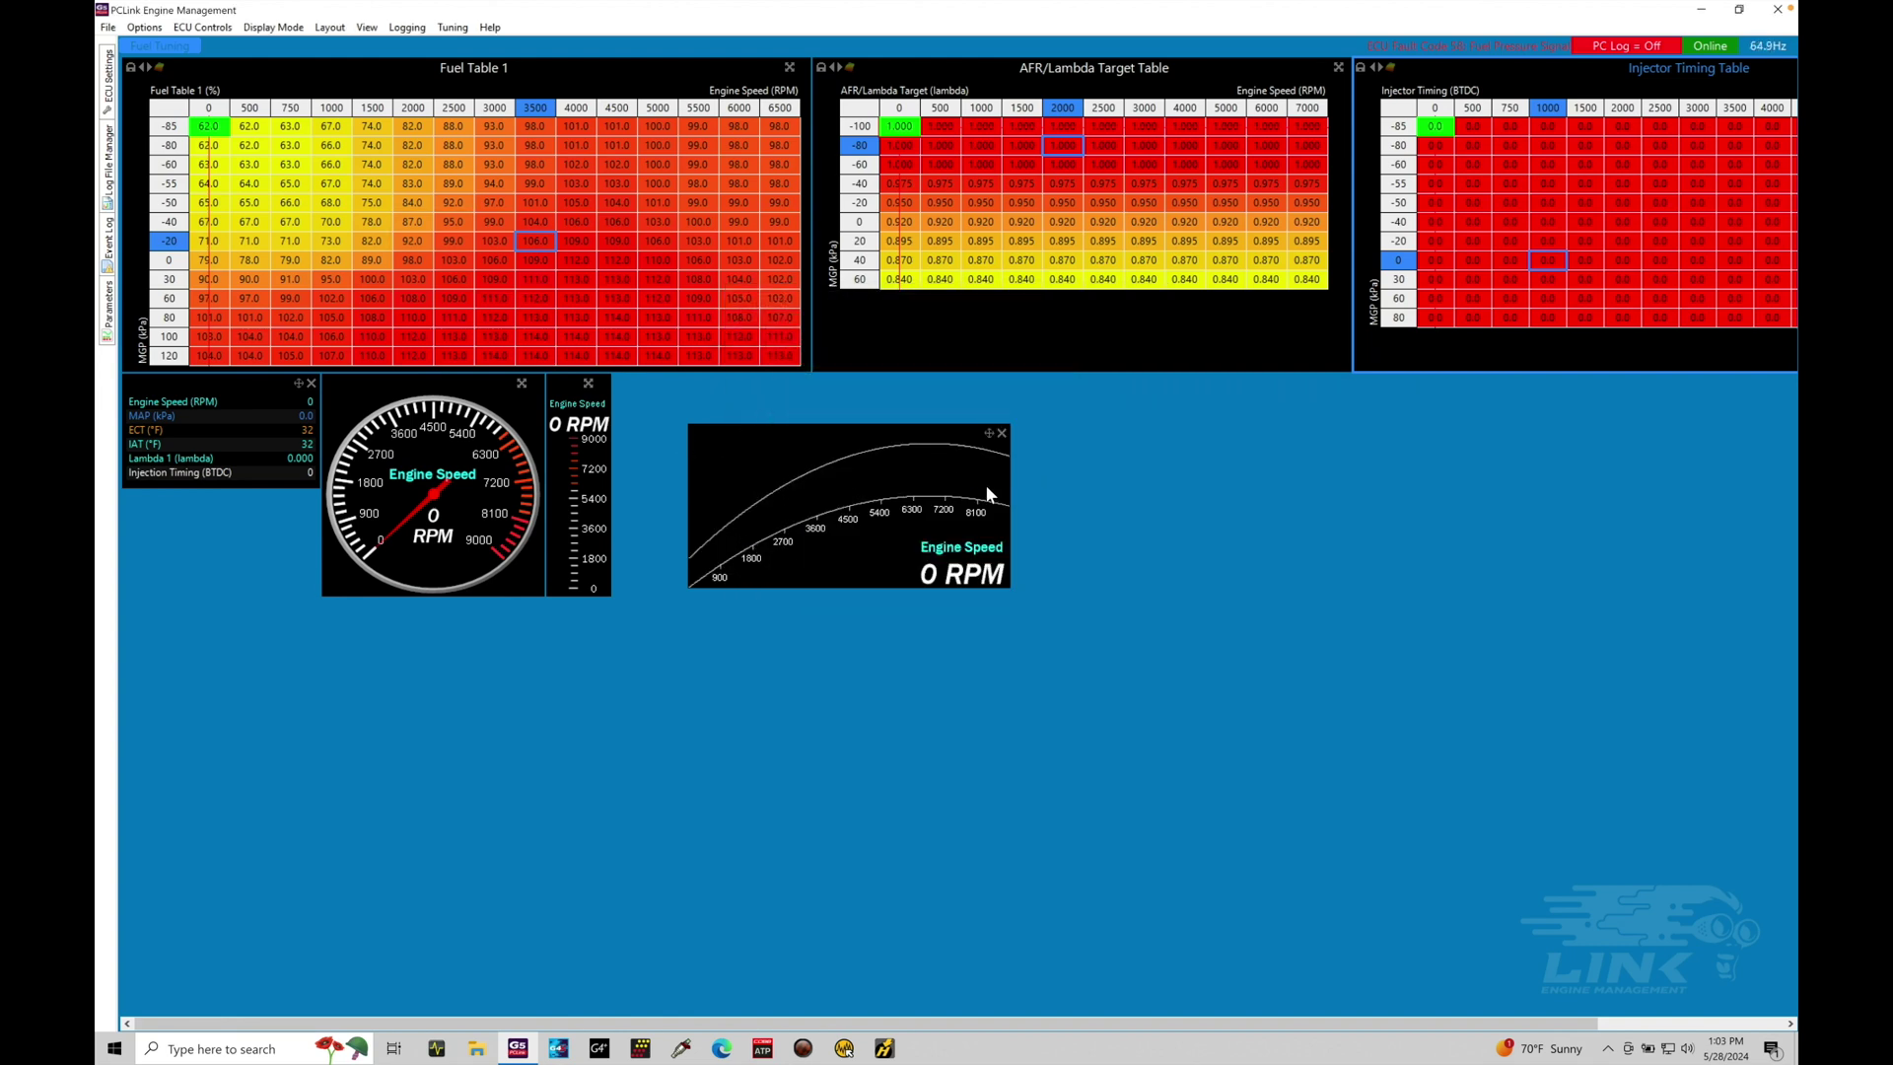
{"action": "left_click_drag", "start_coordinate": [850, 426], "coordinate": [773, 392]}
{"action": "left_click", "coordinate": [778, 390]}
{"action": "left_click", "coordinate": [792, 390]}
{"action": "left_click", "coordinate": [806, 391]}
{"action": "left_click", "coordinate": [834, 390]}
{"action": "left_click", "coordinate": [753, 497]}
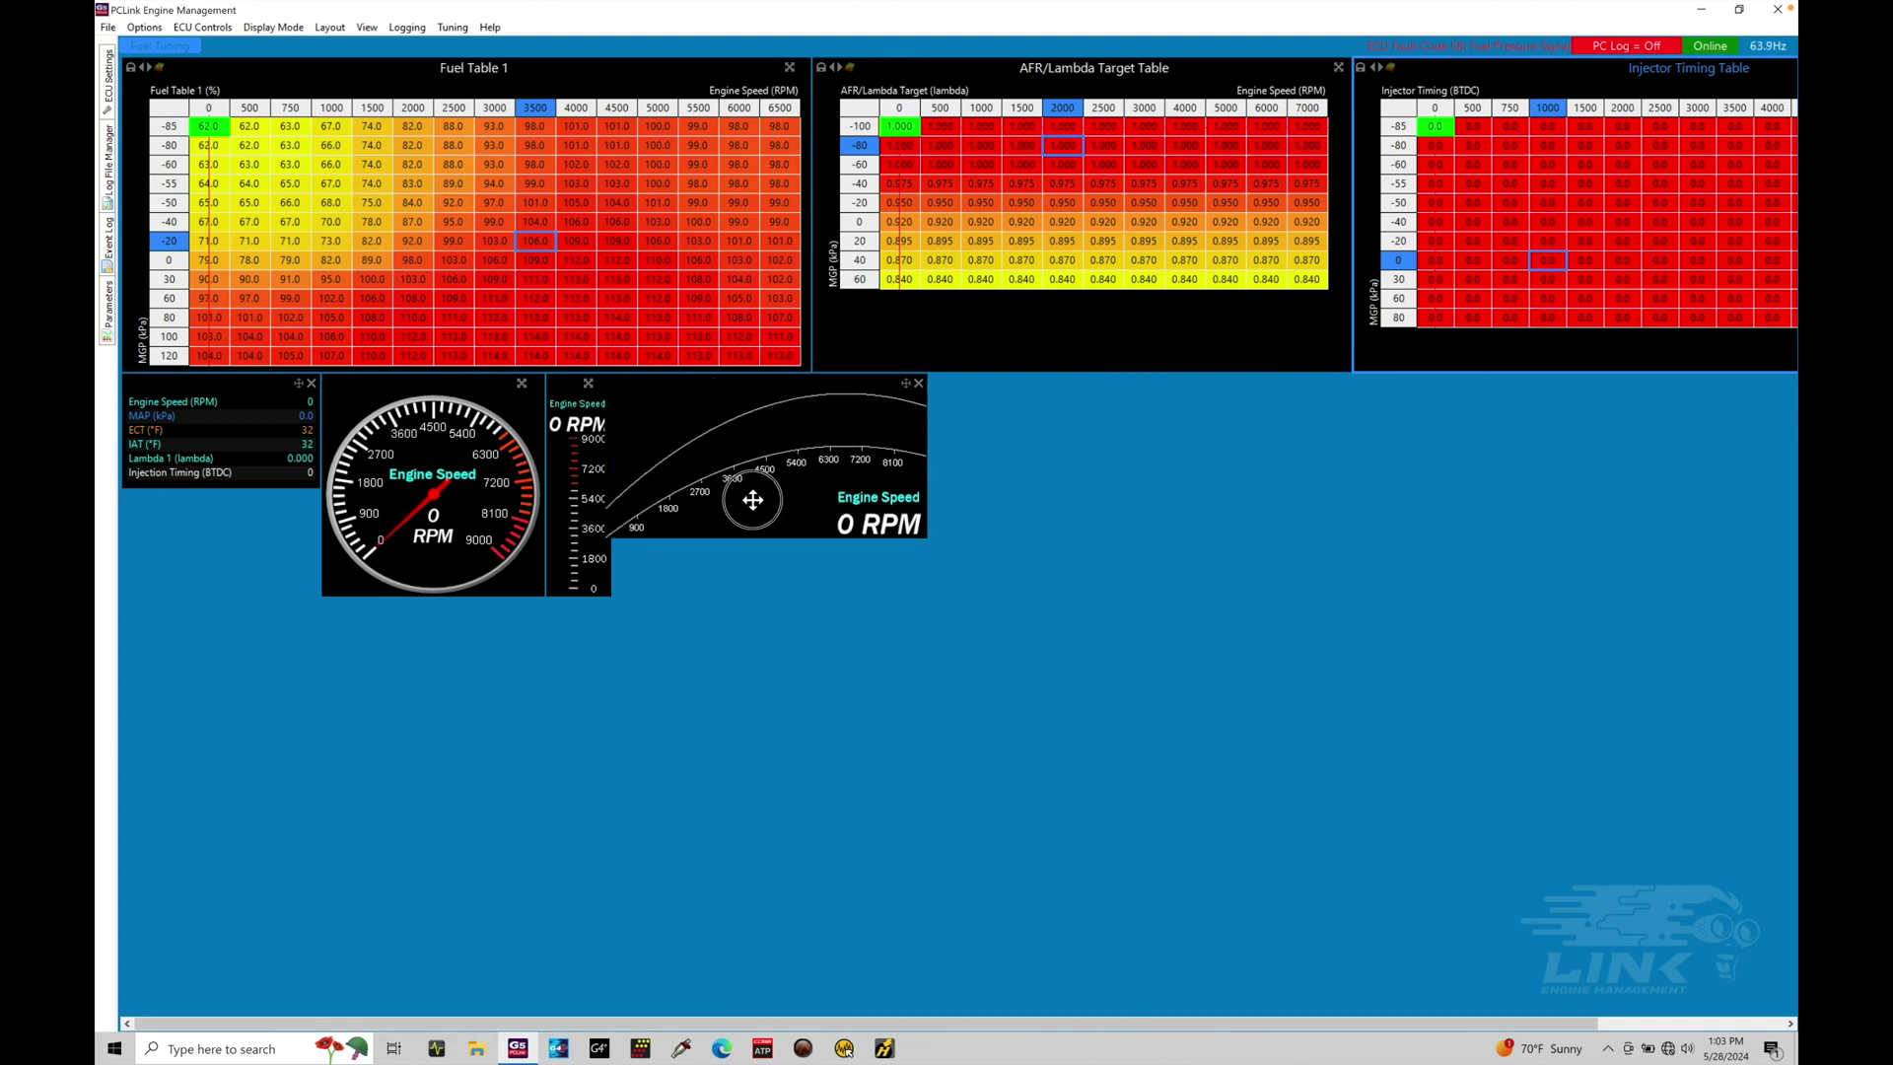
{"action": "left_click", "coordinate": [799, 394]}
{"action": "left_click", "coordinate": [906, 382]}
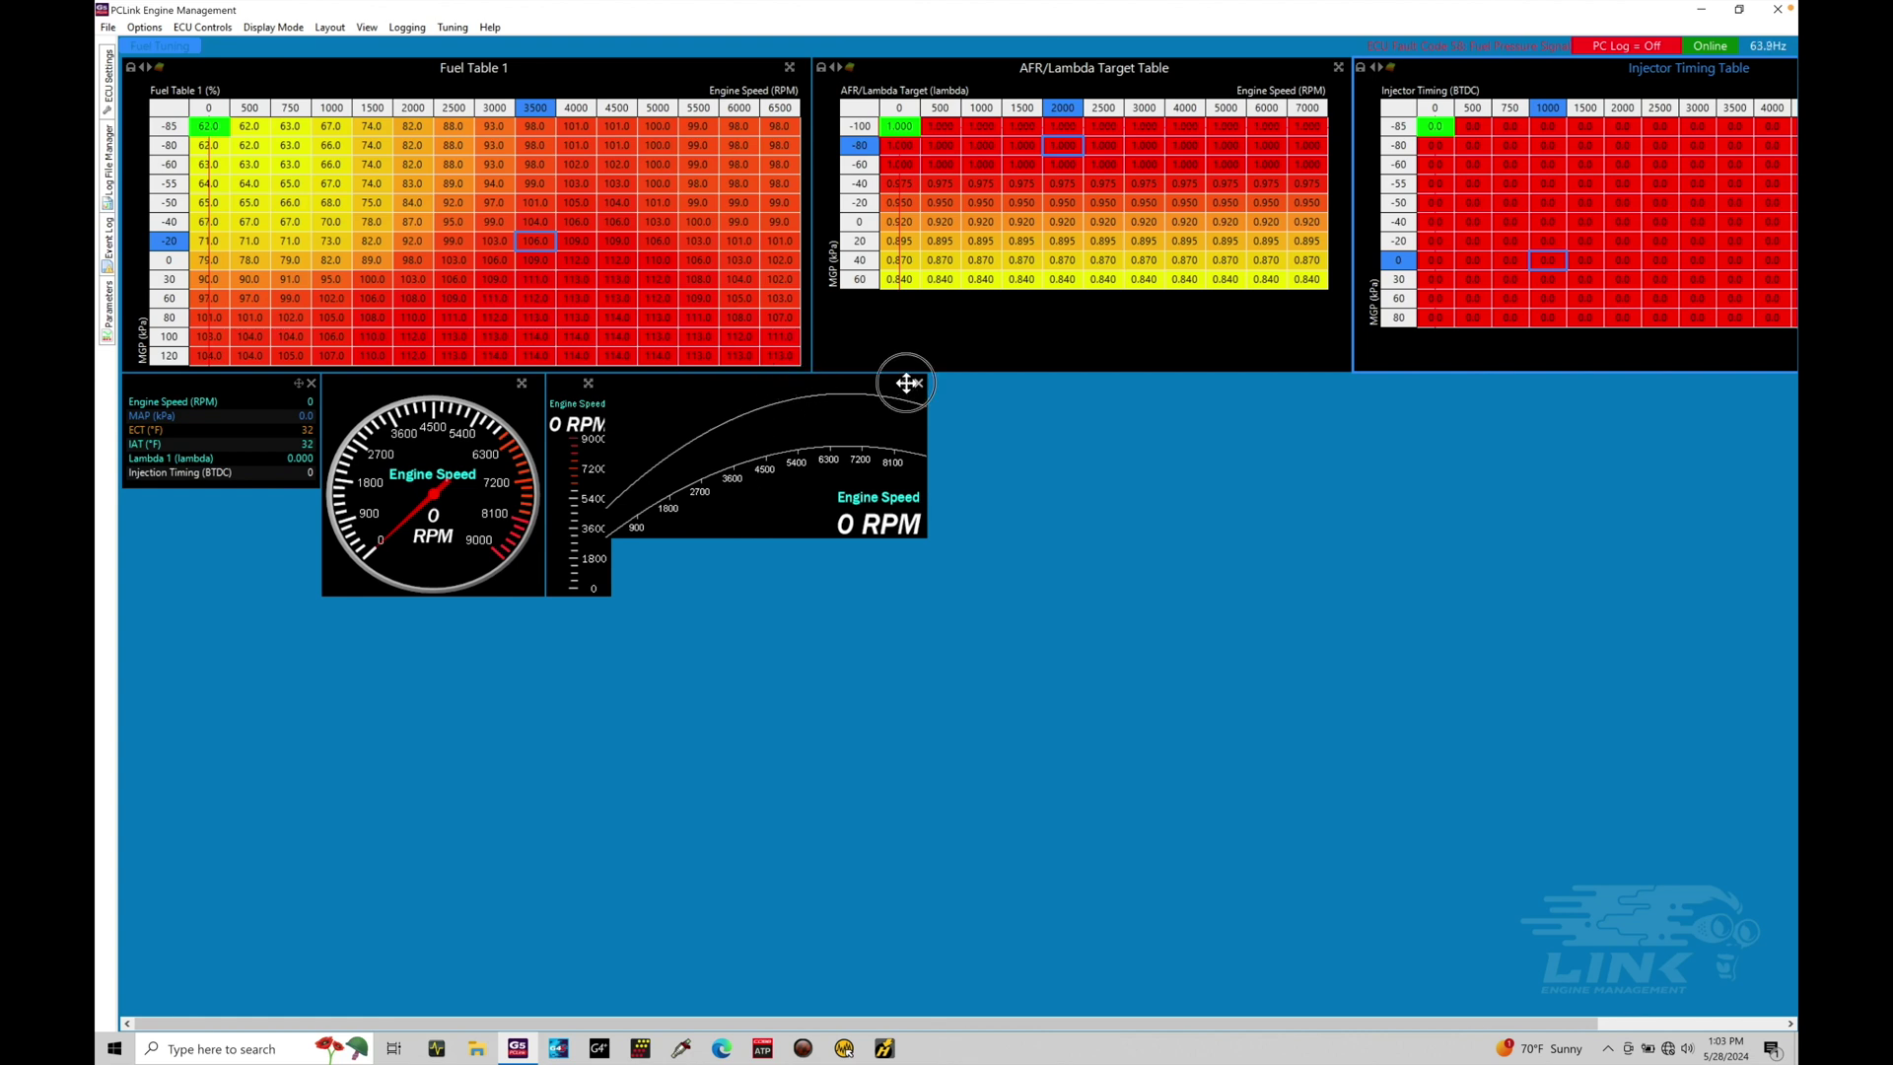
Step: Create a target gauge in the empty area below the tables with AFR/Lambda Target as its first always-visible parameter
{"action": "right_click", "coordinate": [1071, 415]}
{"action": "mouse_move", "coordinate": [1090, 428]}
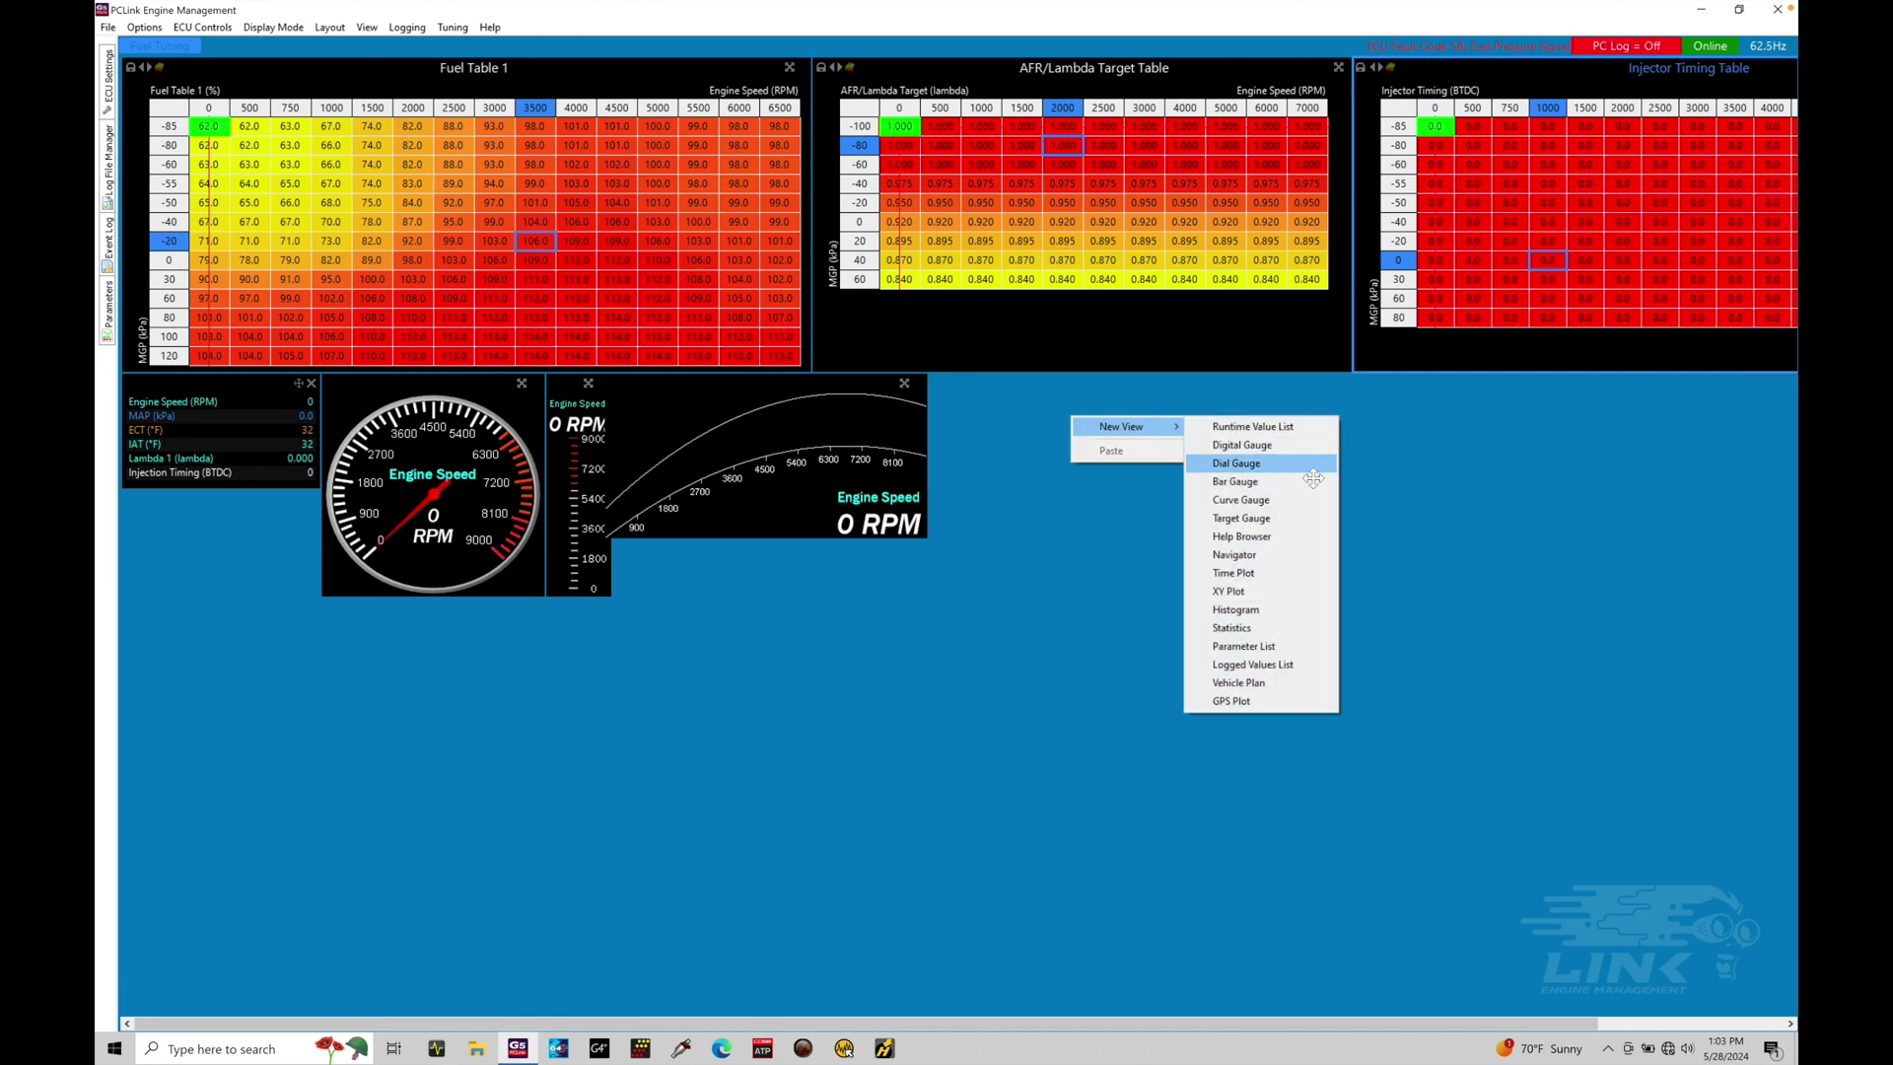
{"action": "left_click", "coordinate": [1297, 521]}
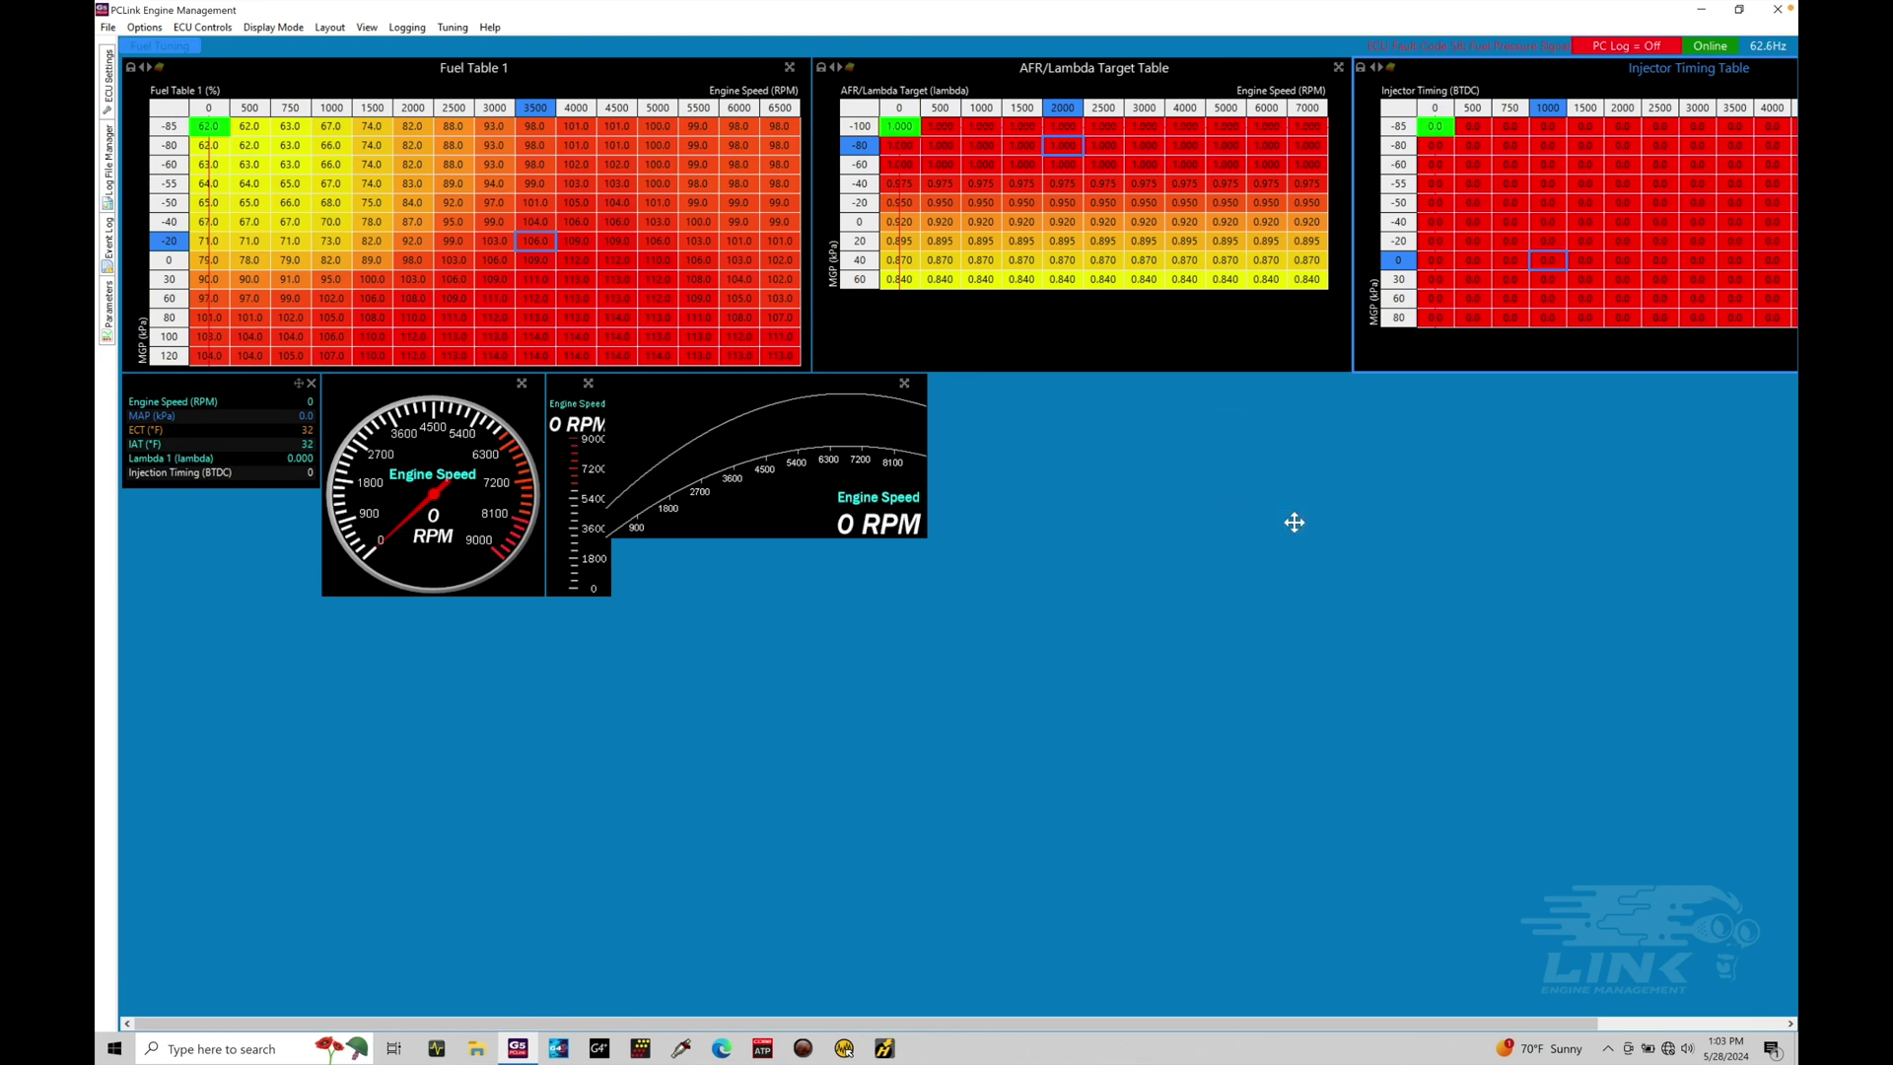
{"action": "left_click", "coordinate": [948, 404]}
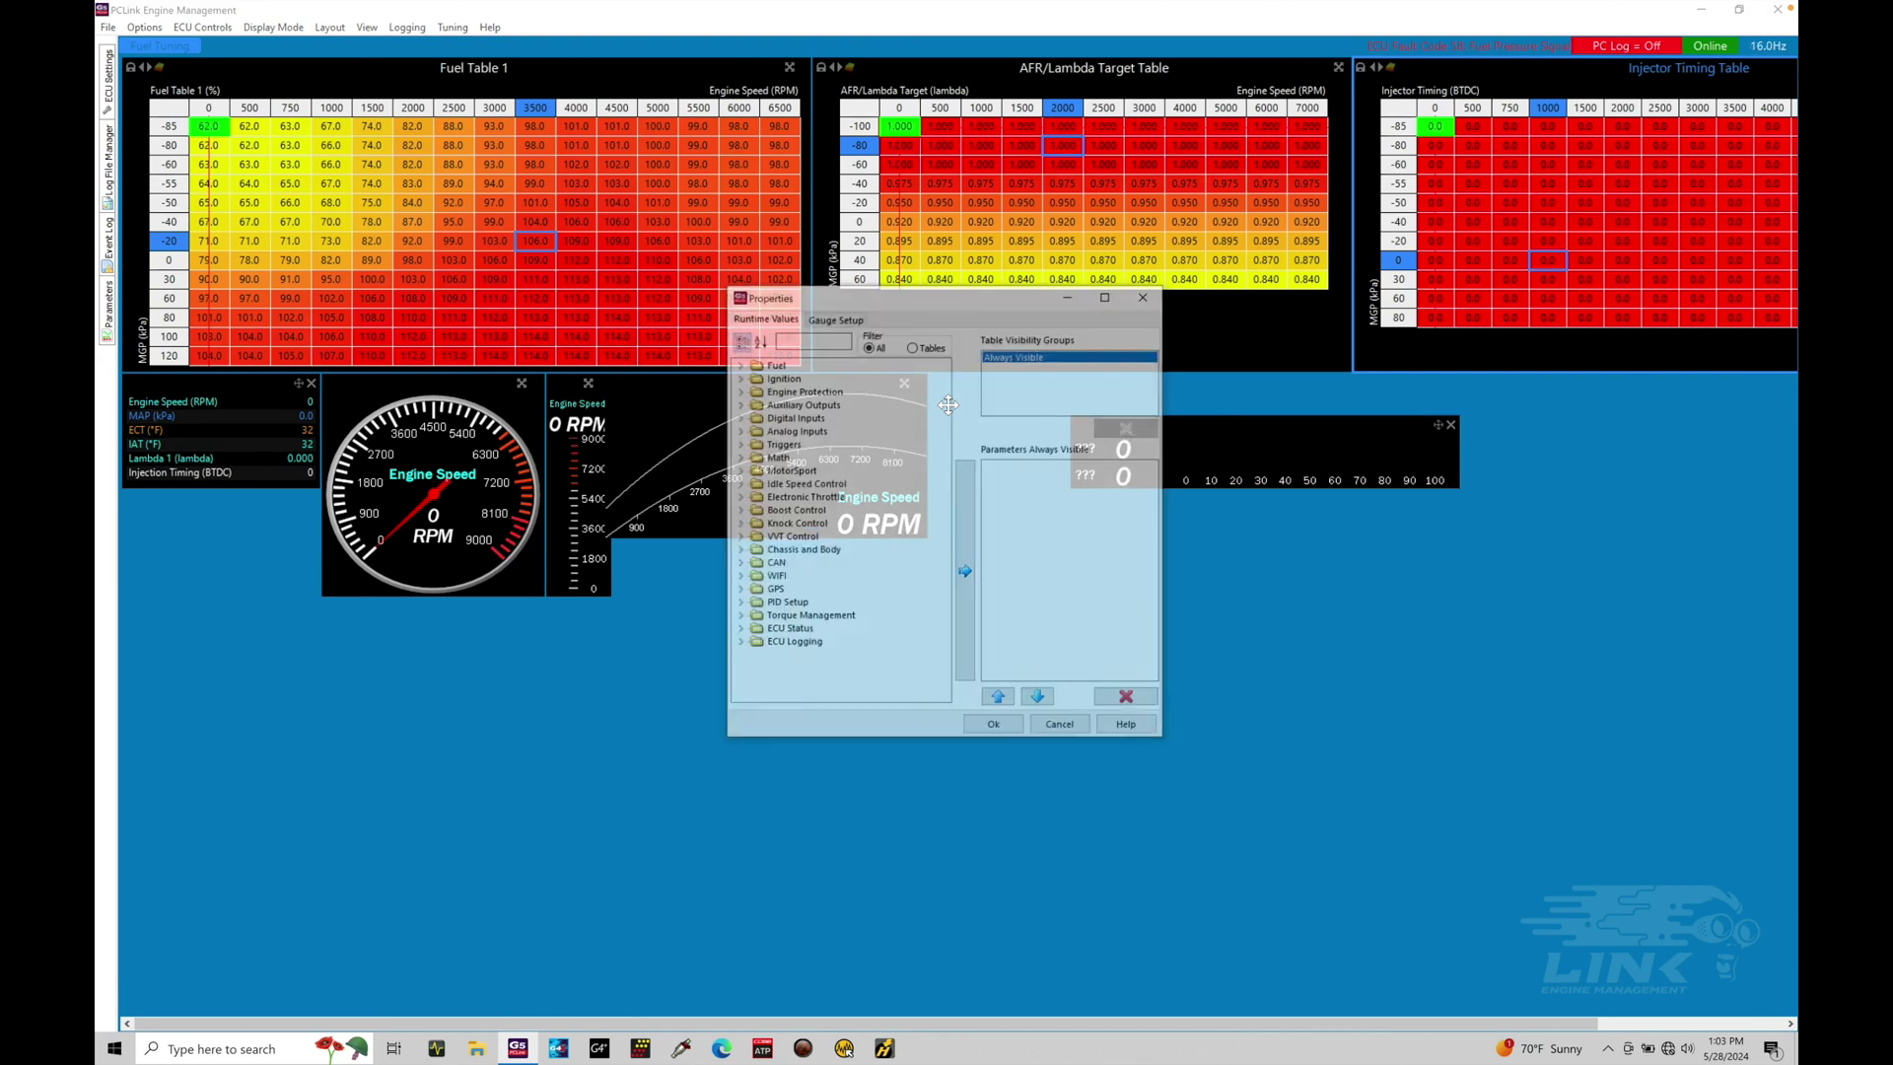
{"action": "left_click_drag", "start_coordinate": [994, 298], "coordinate": [845, 362]}
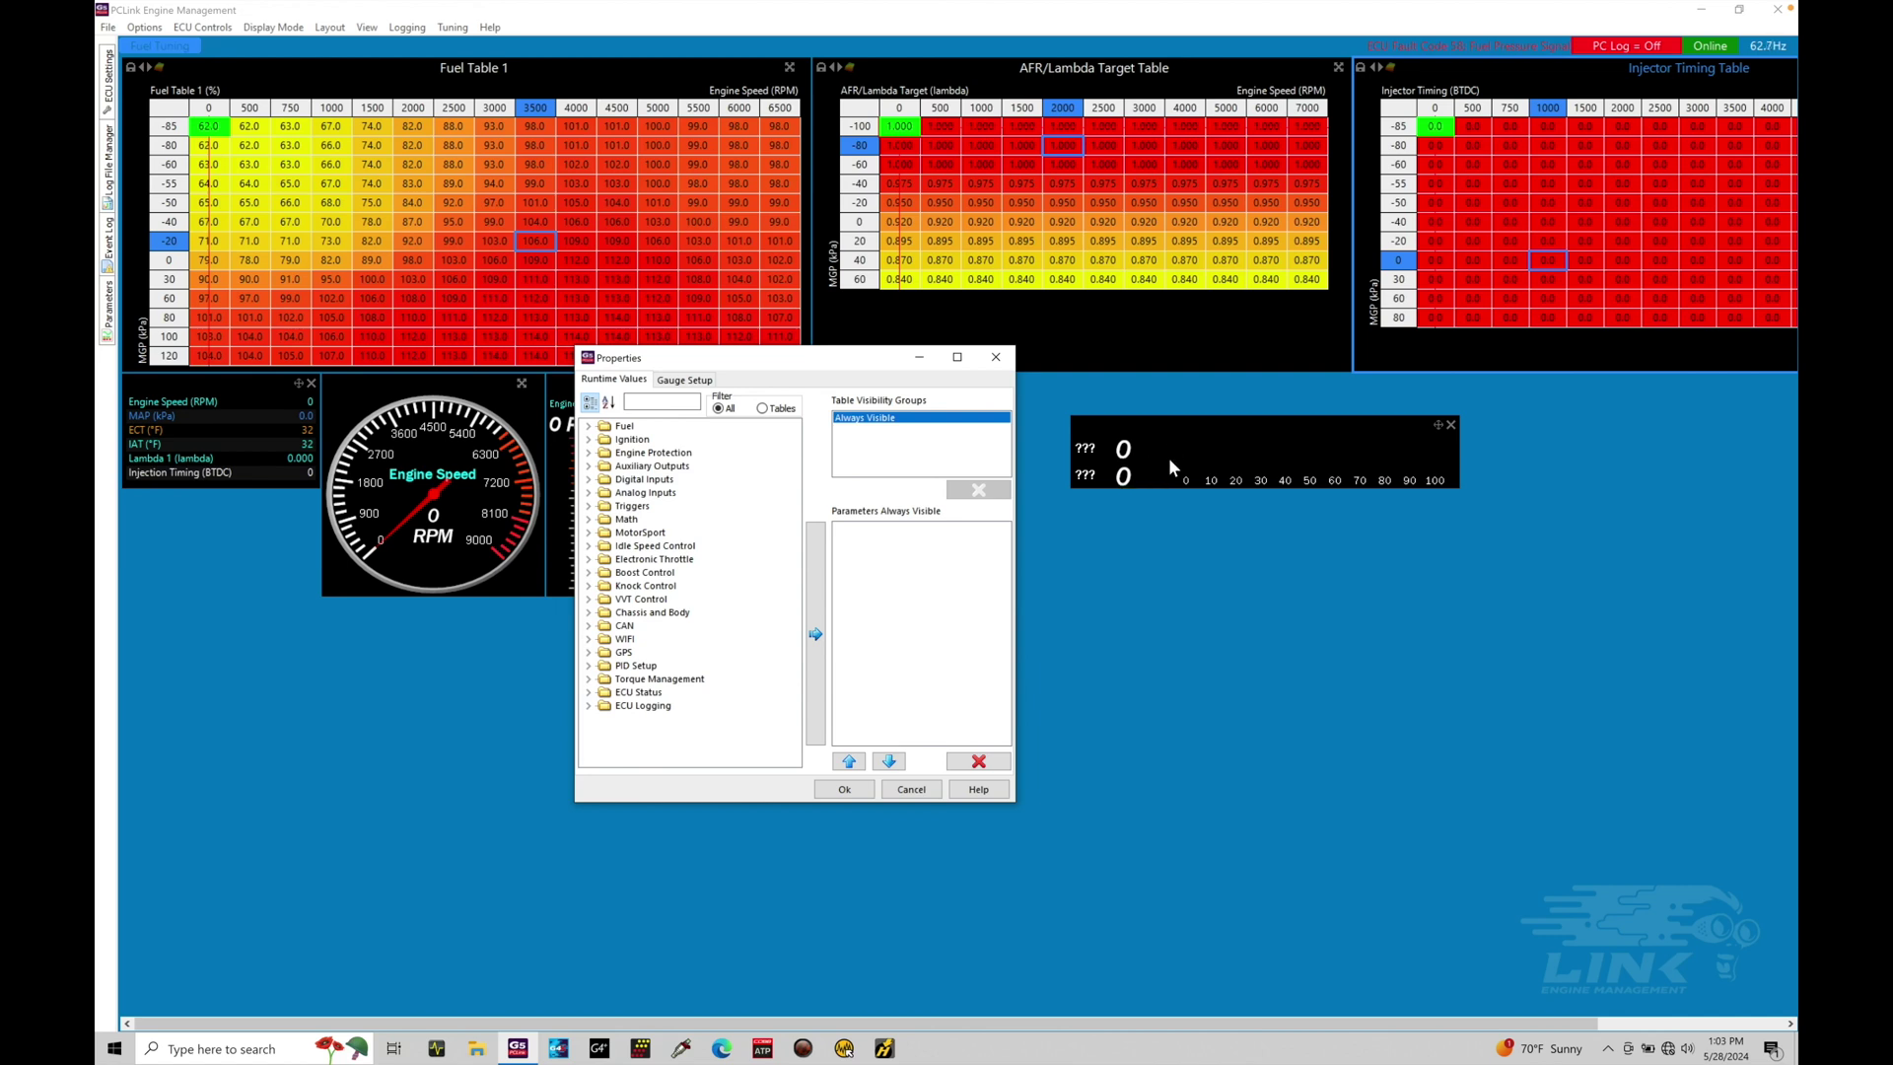
{"action": "left_click", "coordinate": [673, 402]}
{"action": "type", "text": "l"}
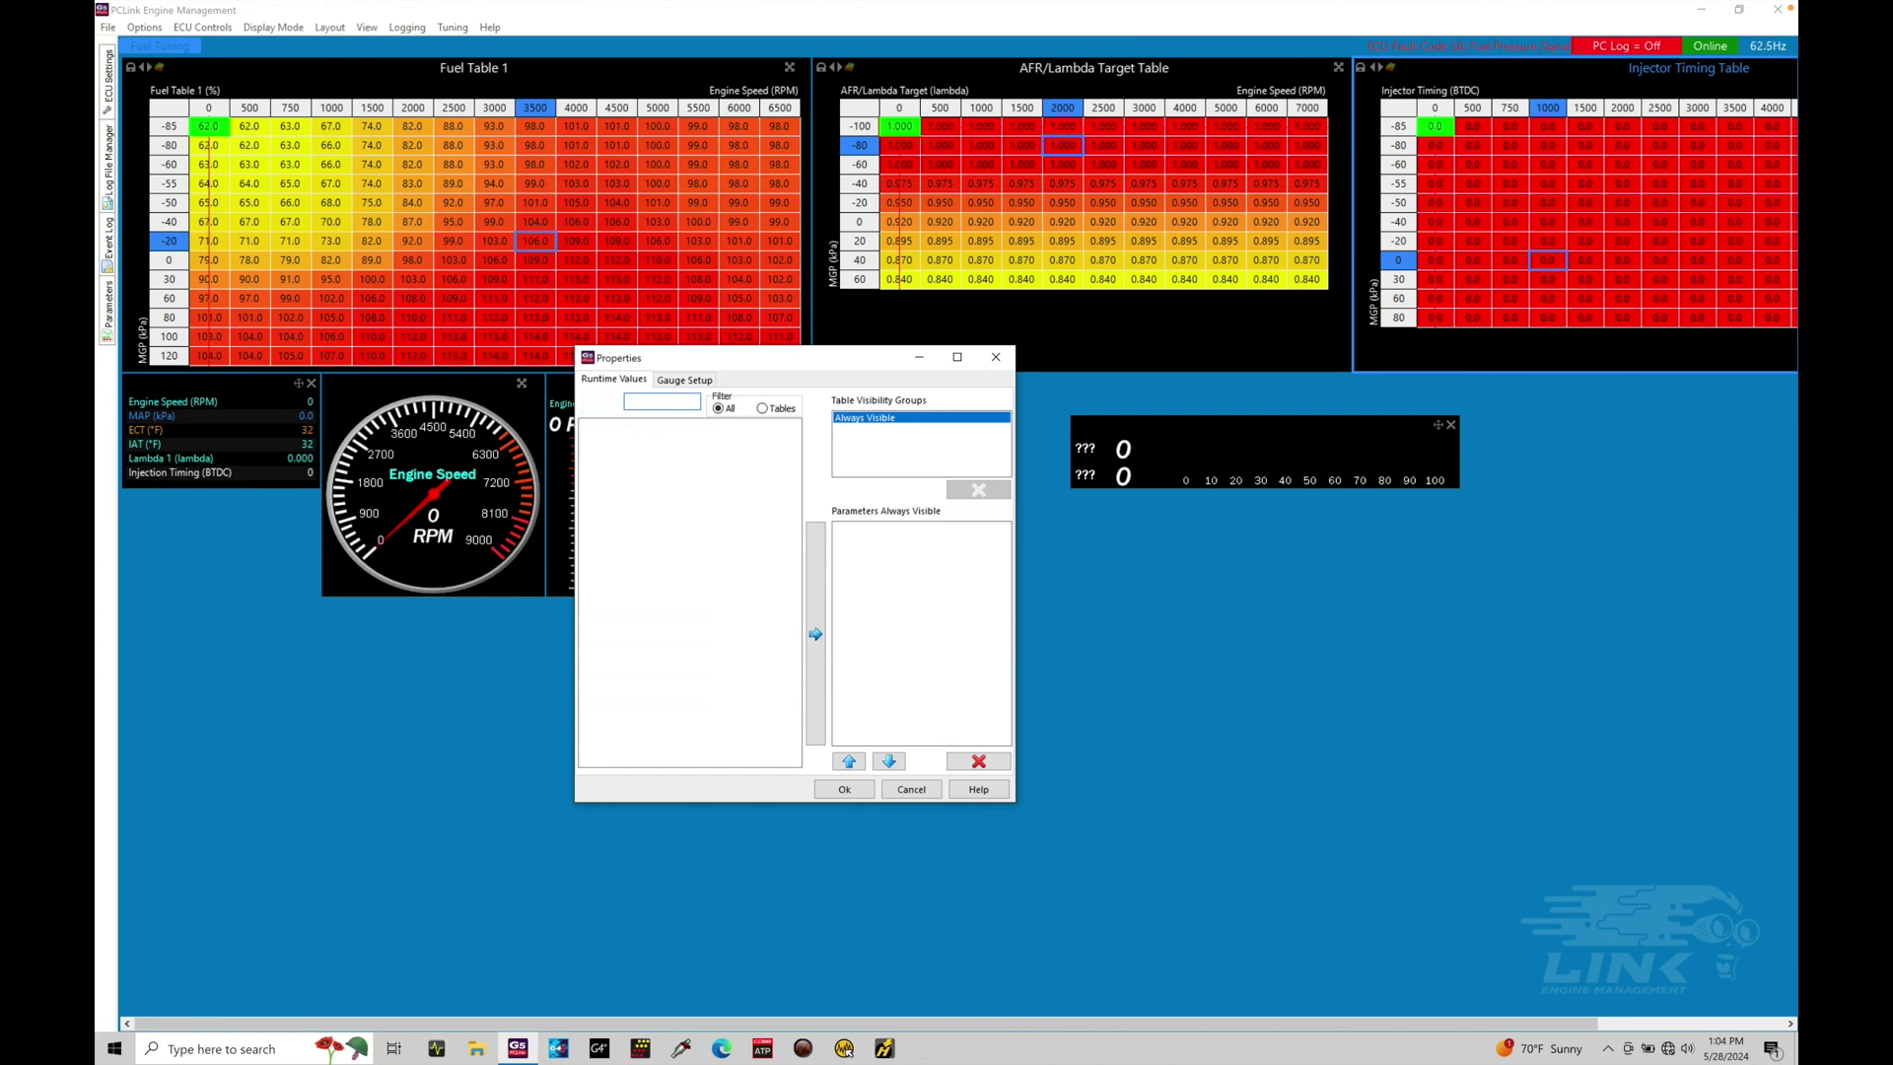
{"action": "type", "text": "target"}
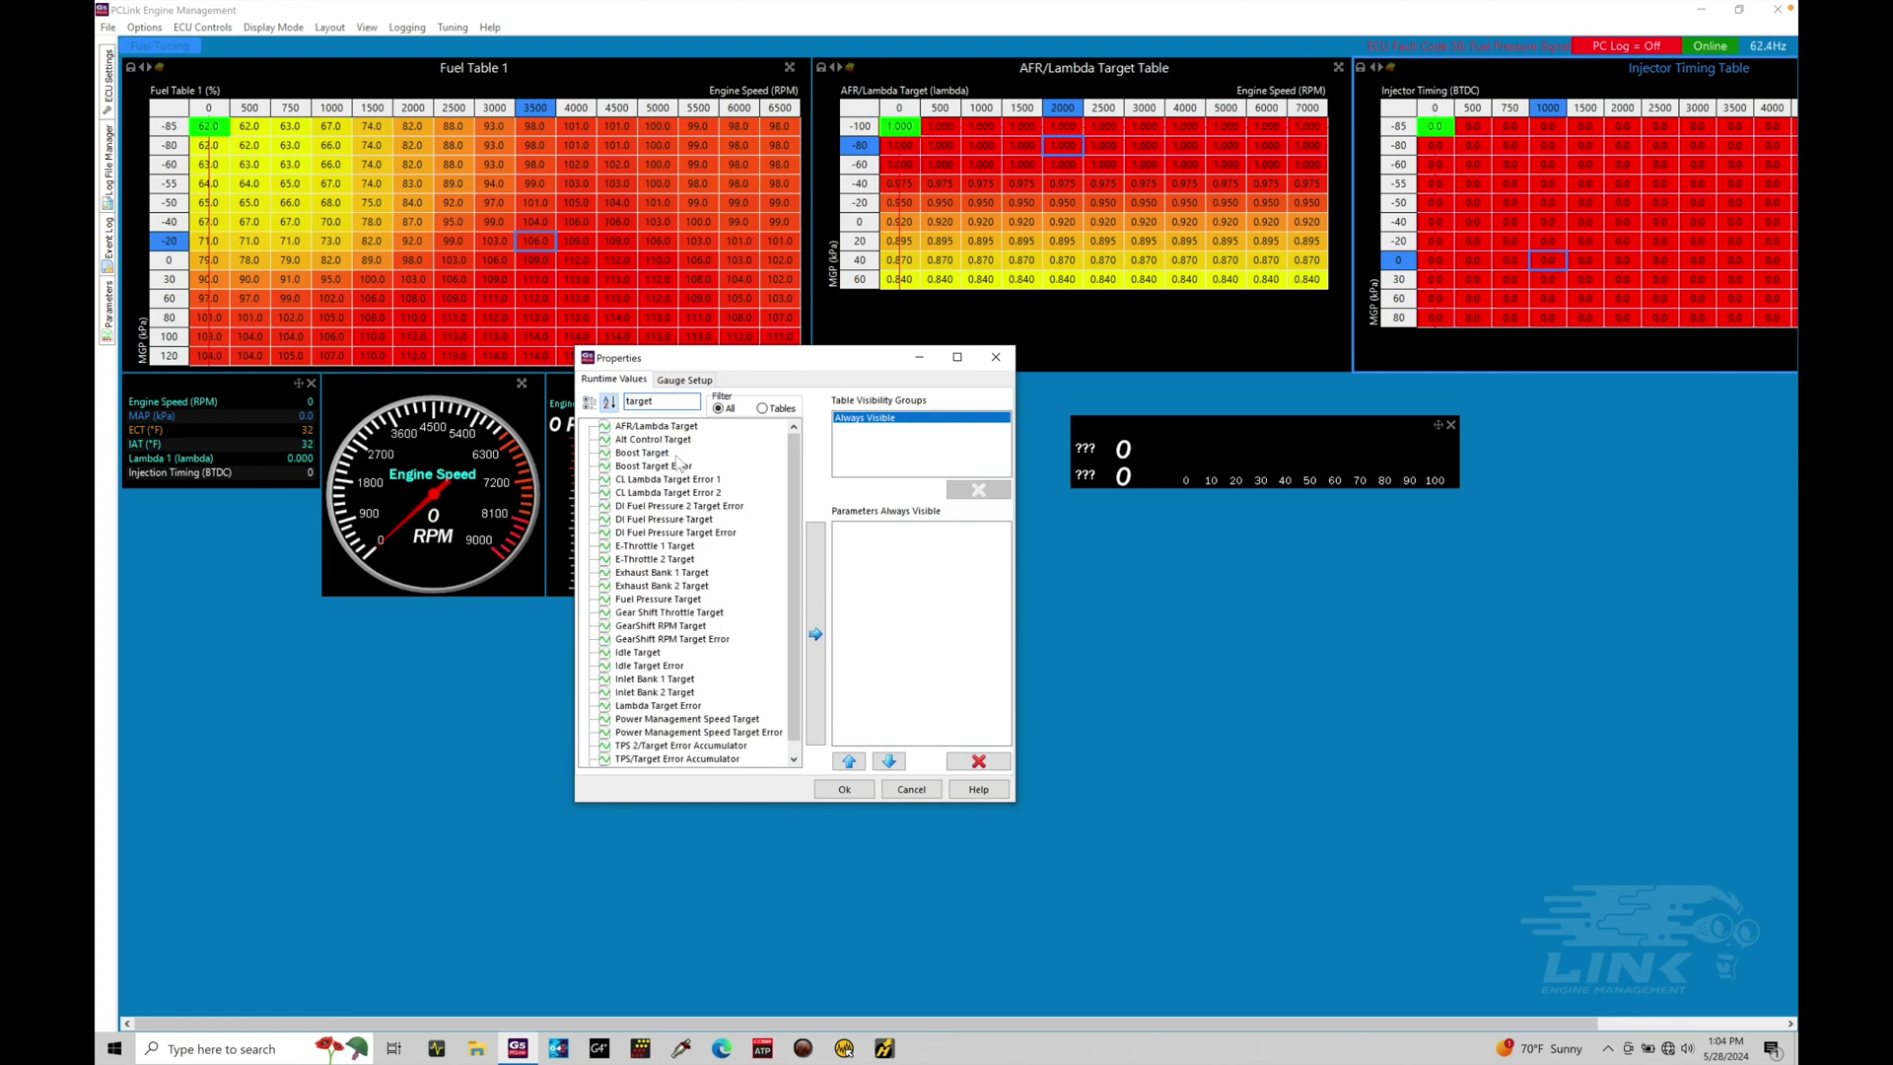
{"action": "left_click", "coordinate": [690, 430]}
{"action": "left_click", "coordinate": [815, 634]}
Step: Add Lambda 1 as the target gauge's second parameter and move the gauge against the curve gauge, just below the tables
{"action": "type", "text": "lambda"}
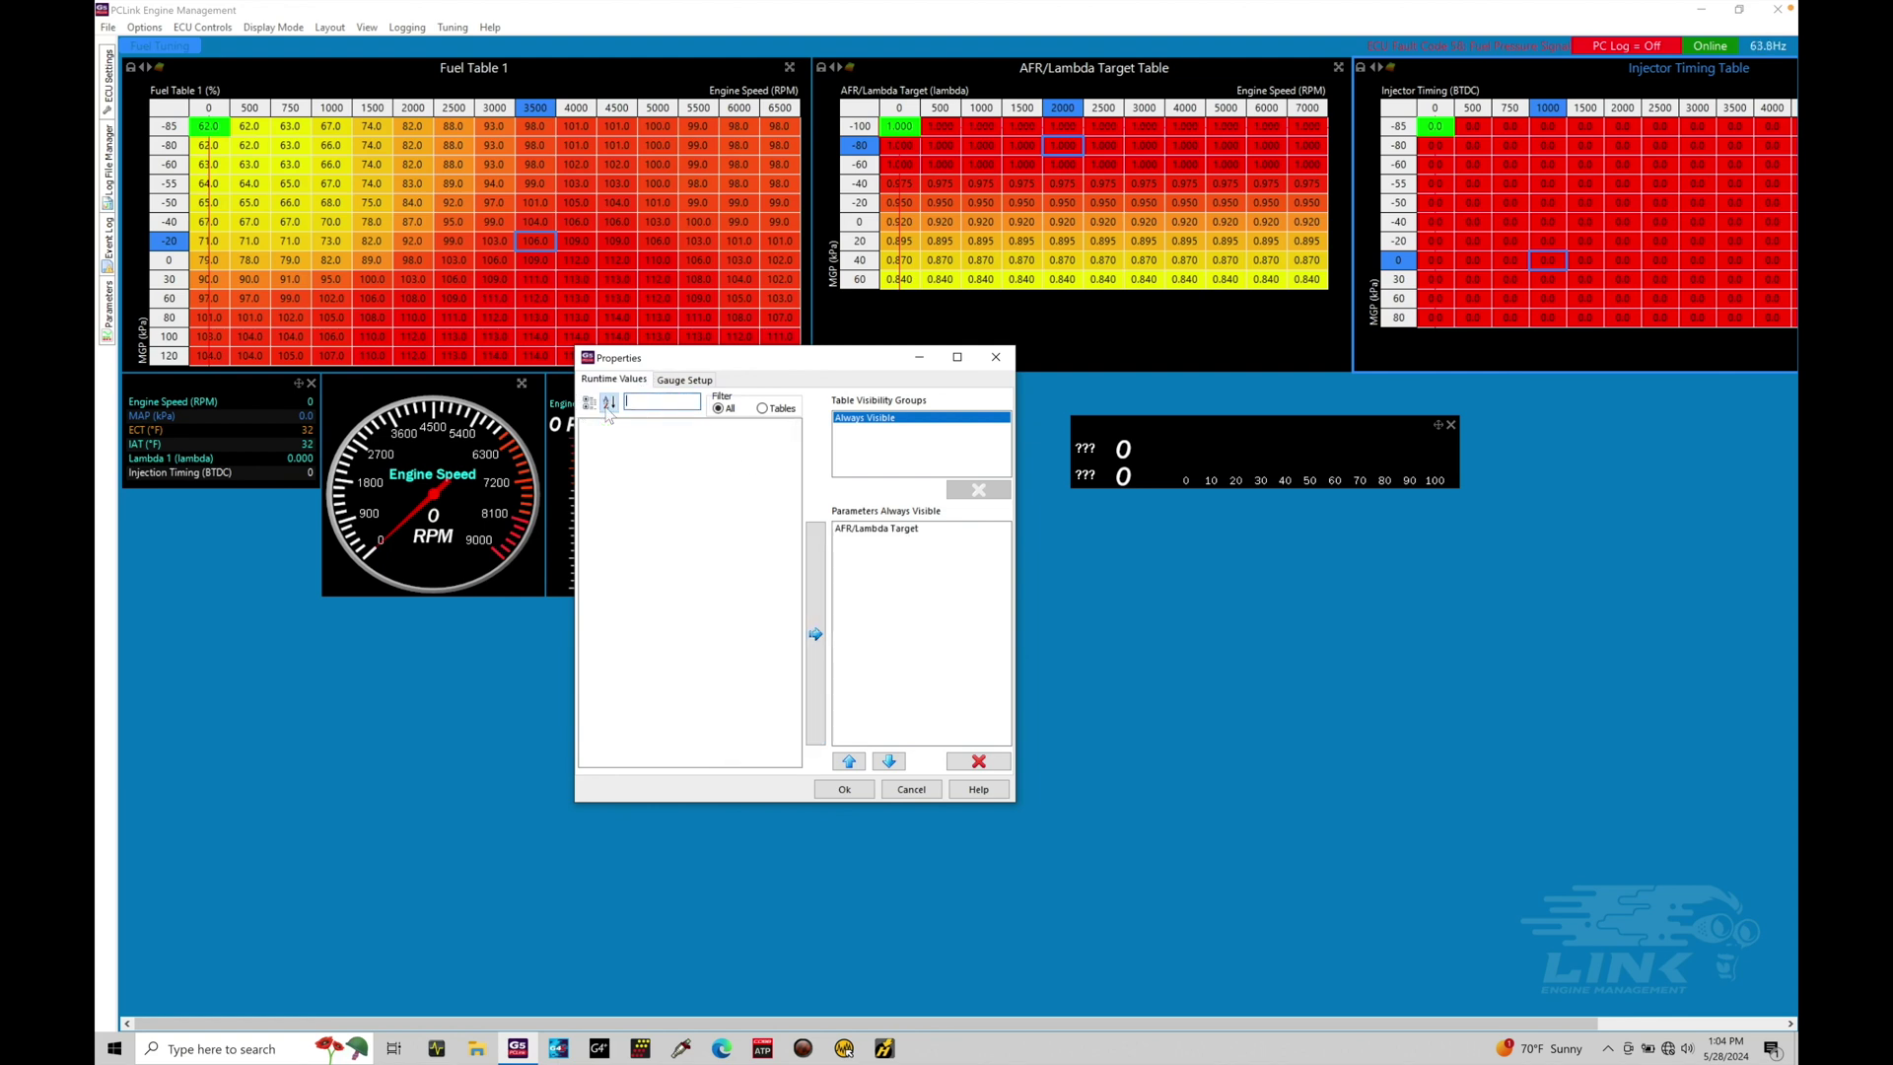
{"action": "left_click", "coordinate": [636, 559]}
{"action": "left_click", "coordinate": [816, 613]}
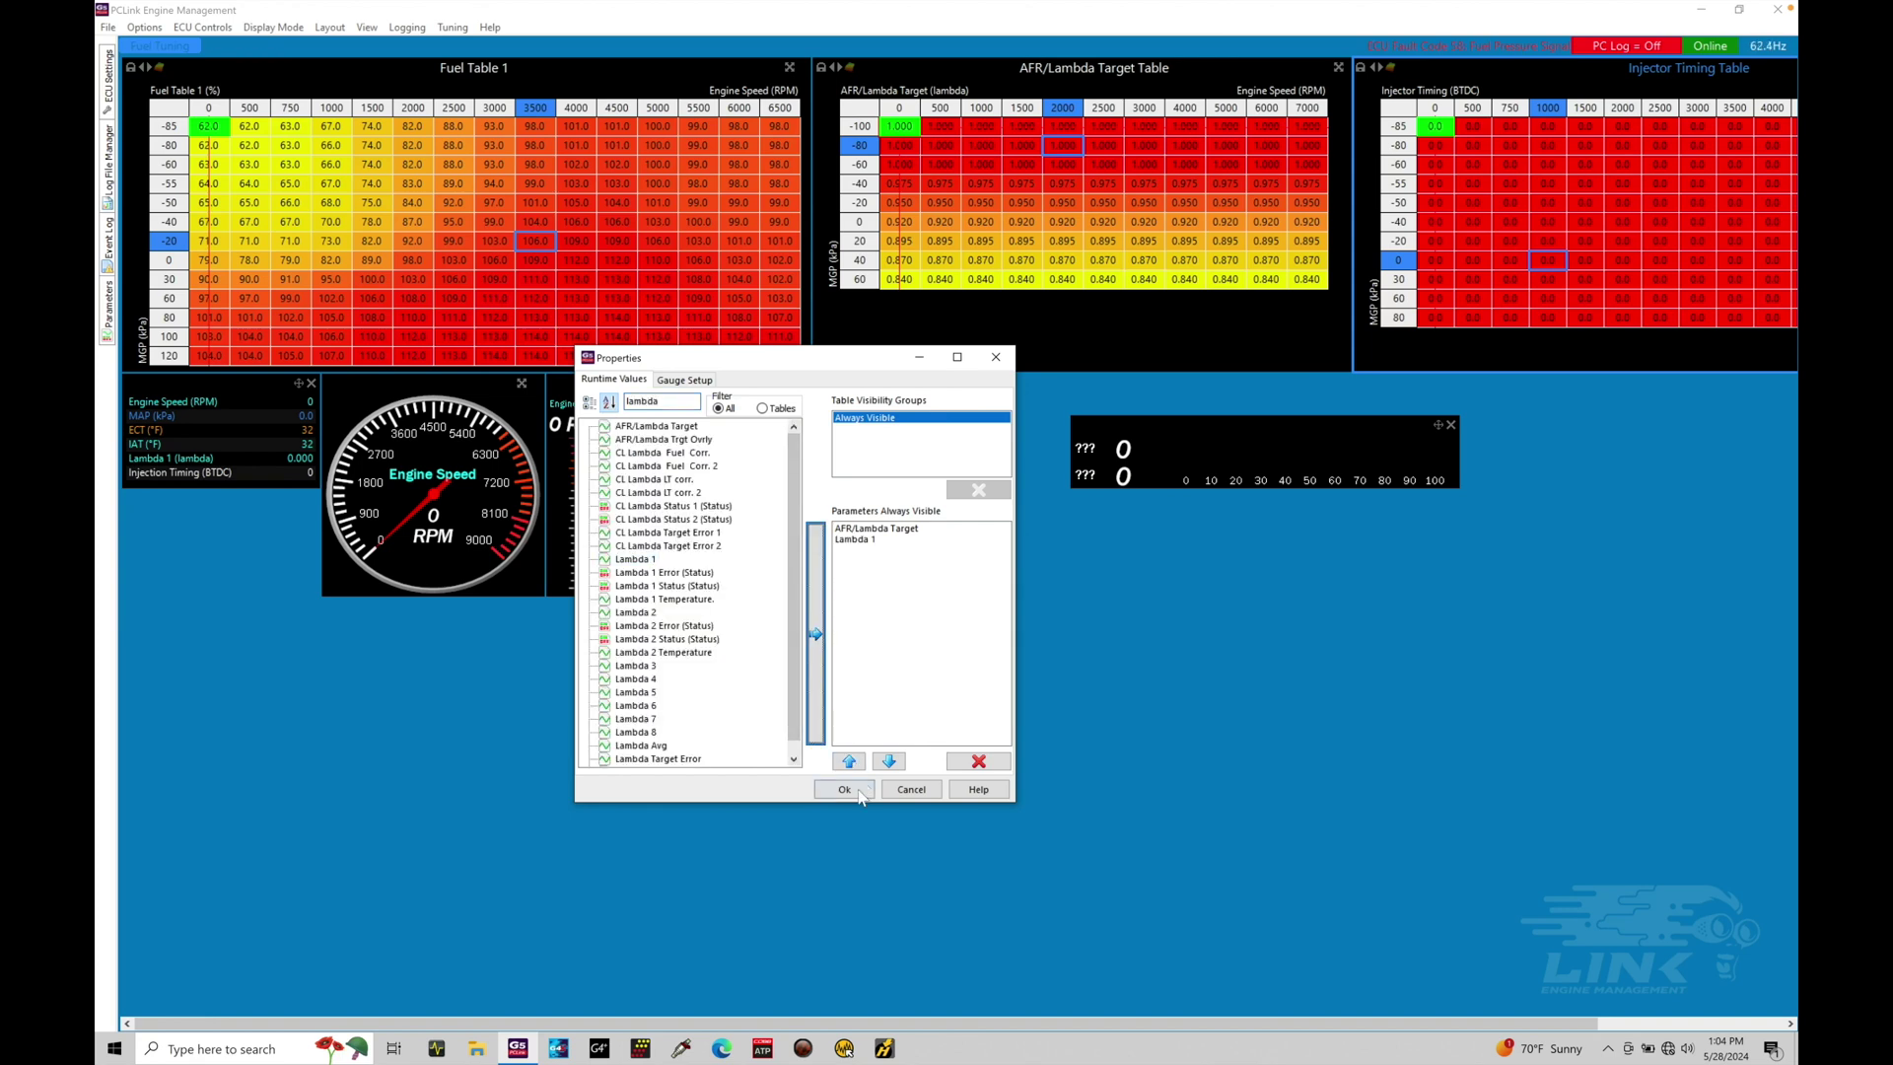
{"action": "left_click", "coordinate": [858, 791]}
{"action": "left_click_drag", "start_coordinate": [1282, 428], "coordinate": [1166, 380]}
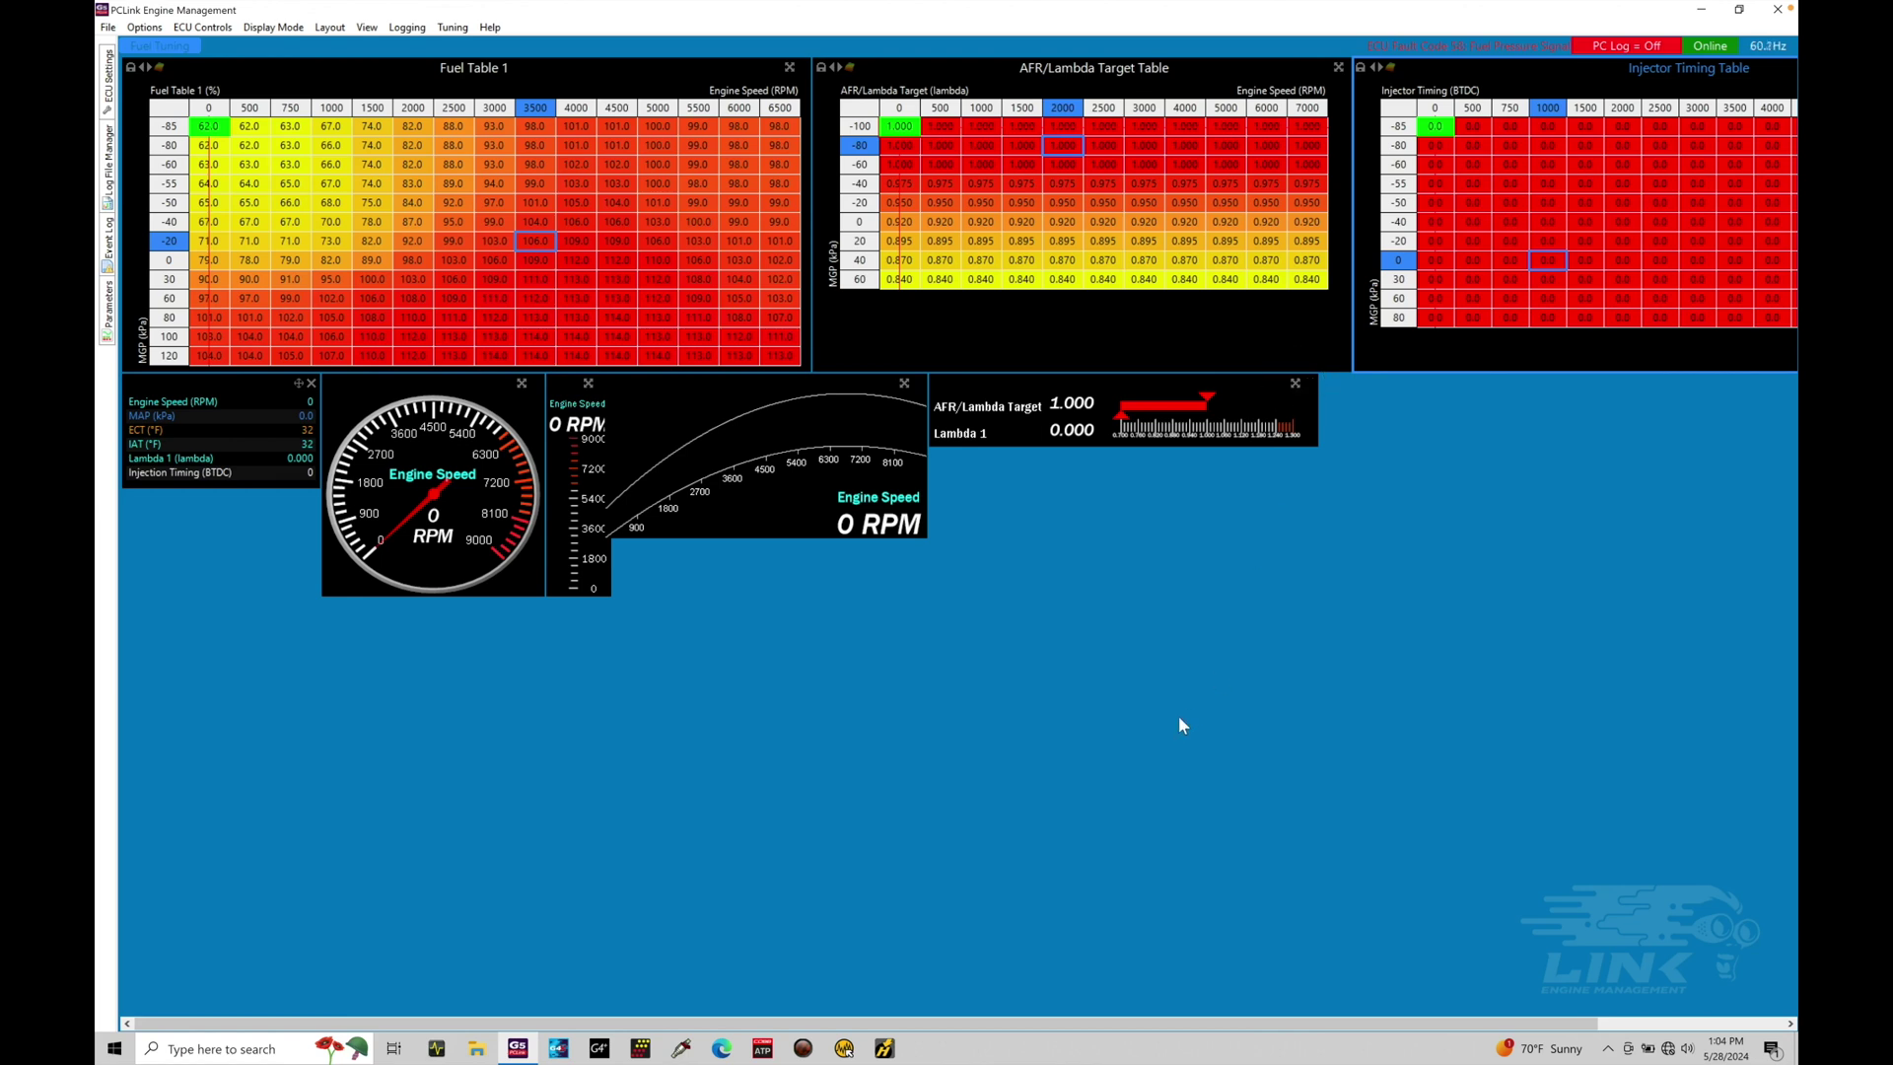
Step: Create a Help Browser view in the empty page area, widen it and move it up beneath the curve gauge
{"action": "right_click", "coordinate": [740, 643]}
{"action": "mouse_move", "coordinate": [793, 653]}
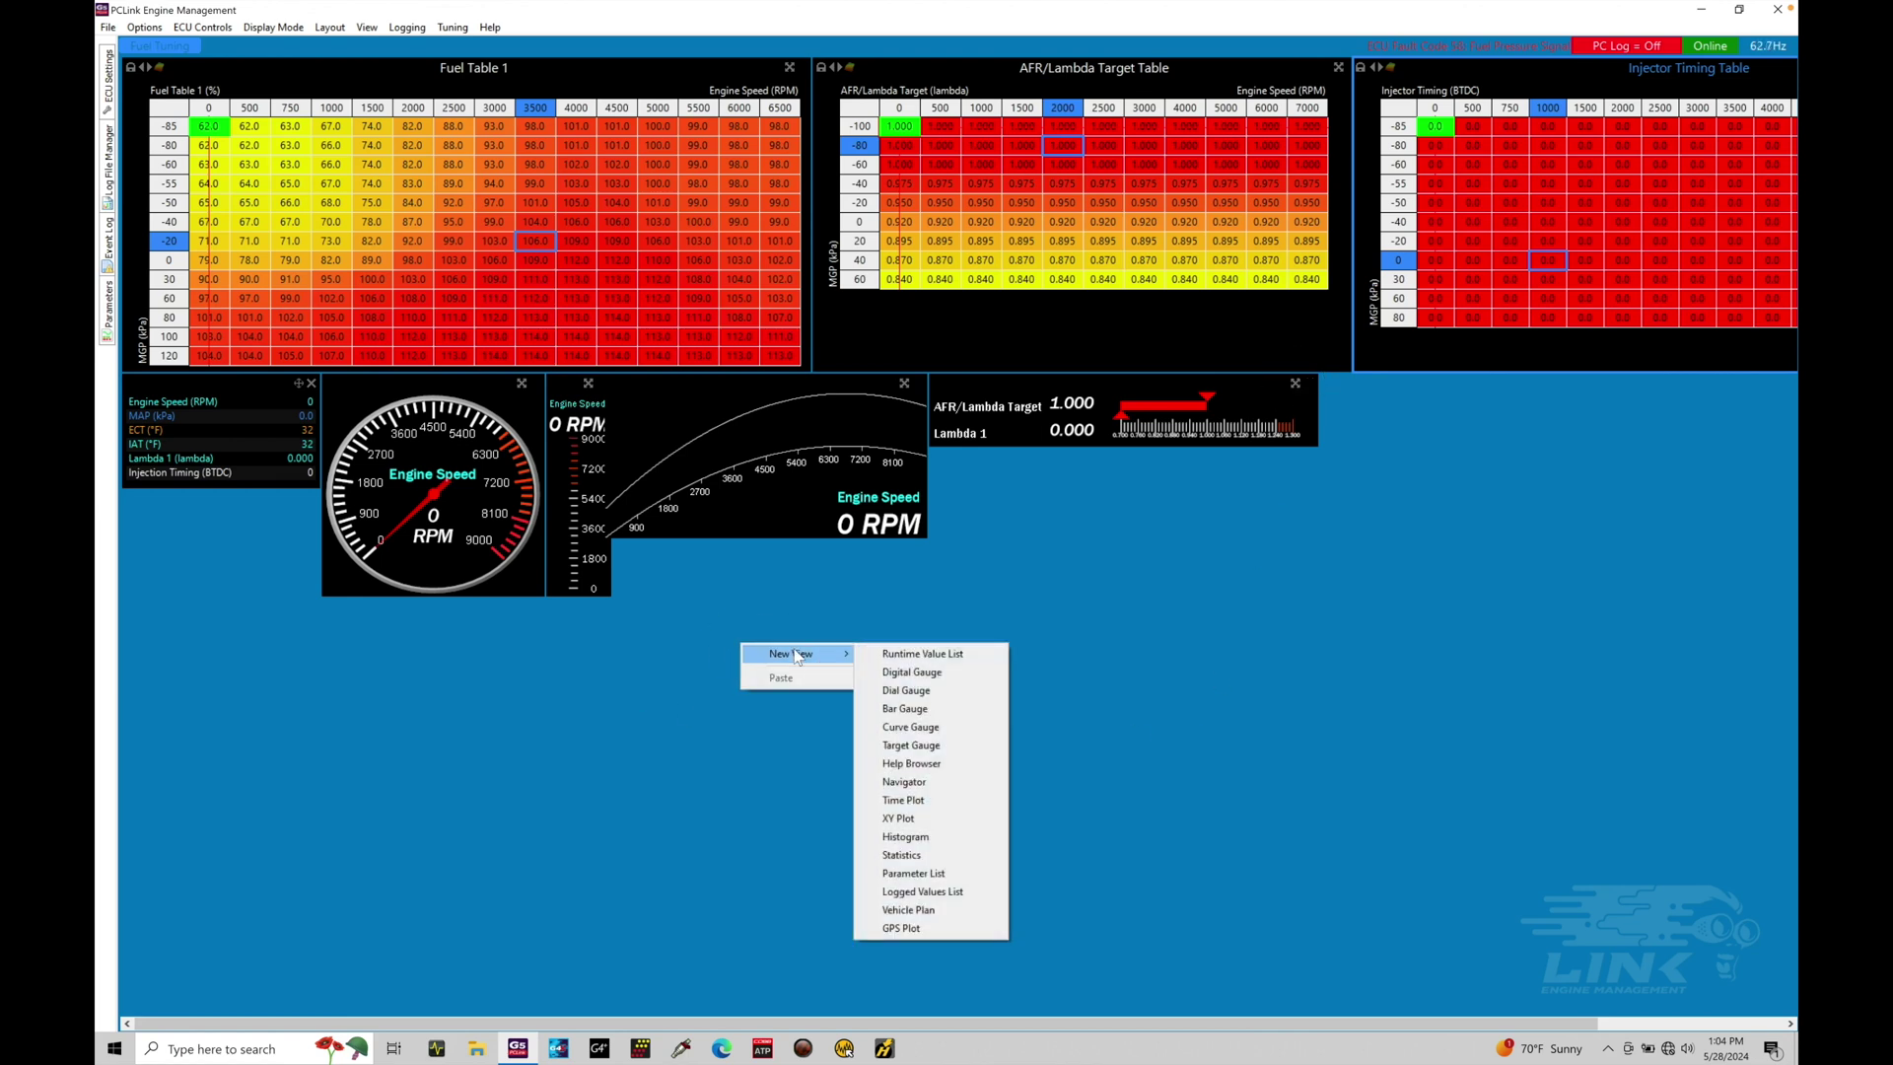
{"action": "left_click", "coordinate": [966, 765]}
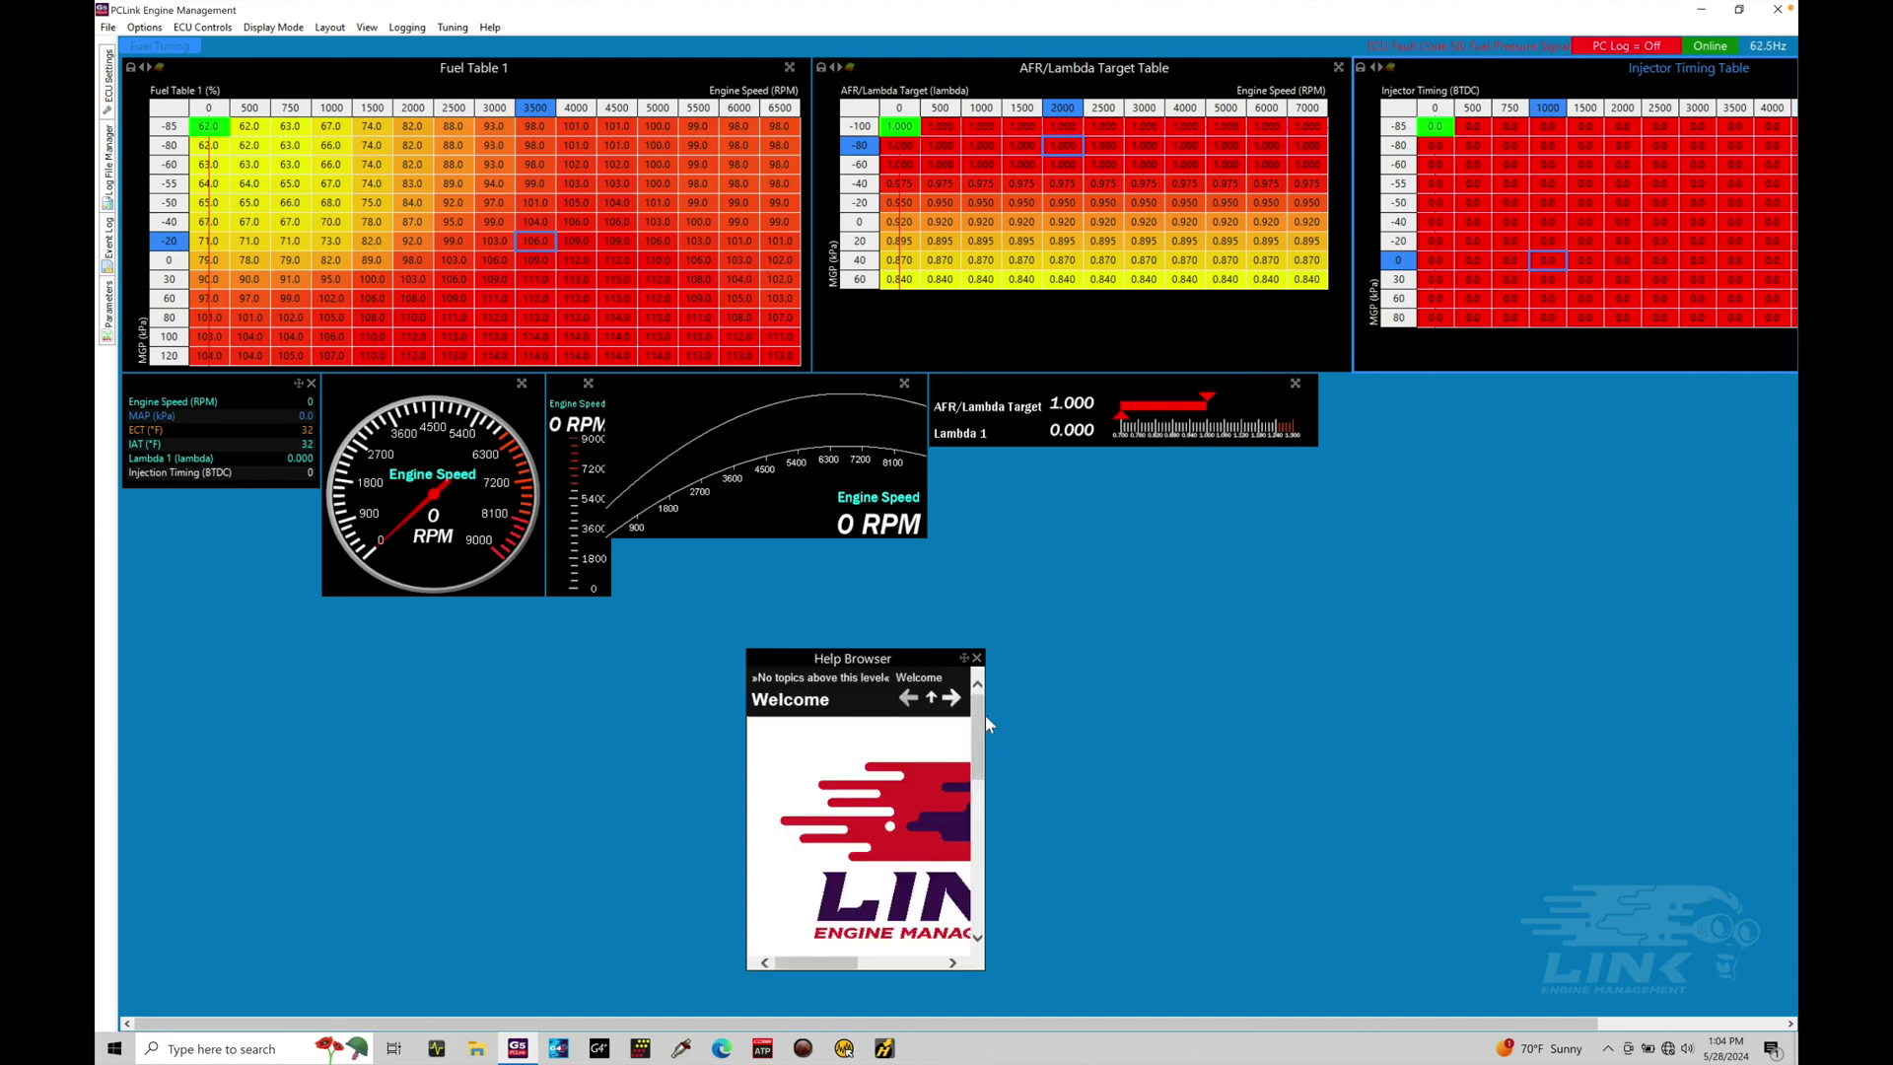
{"action": "left_click_drag", "start_coordinate": [984, 713], "coordinate": [1202, 721]}
{"action": "left_click_drag", "start_coordinate": [1050, 667], "coordinate": [977, 568]}
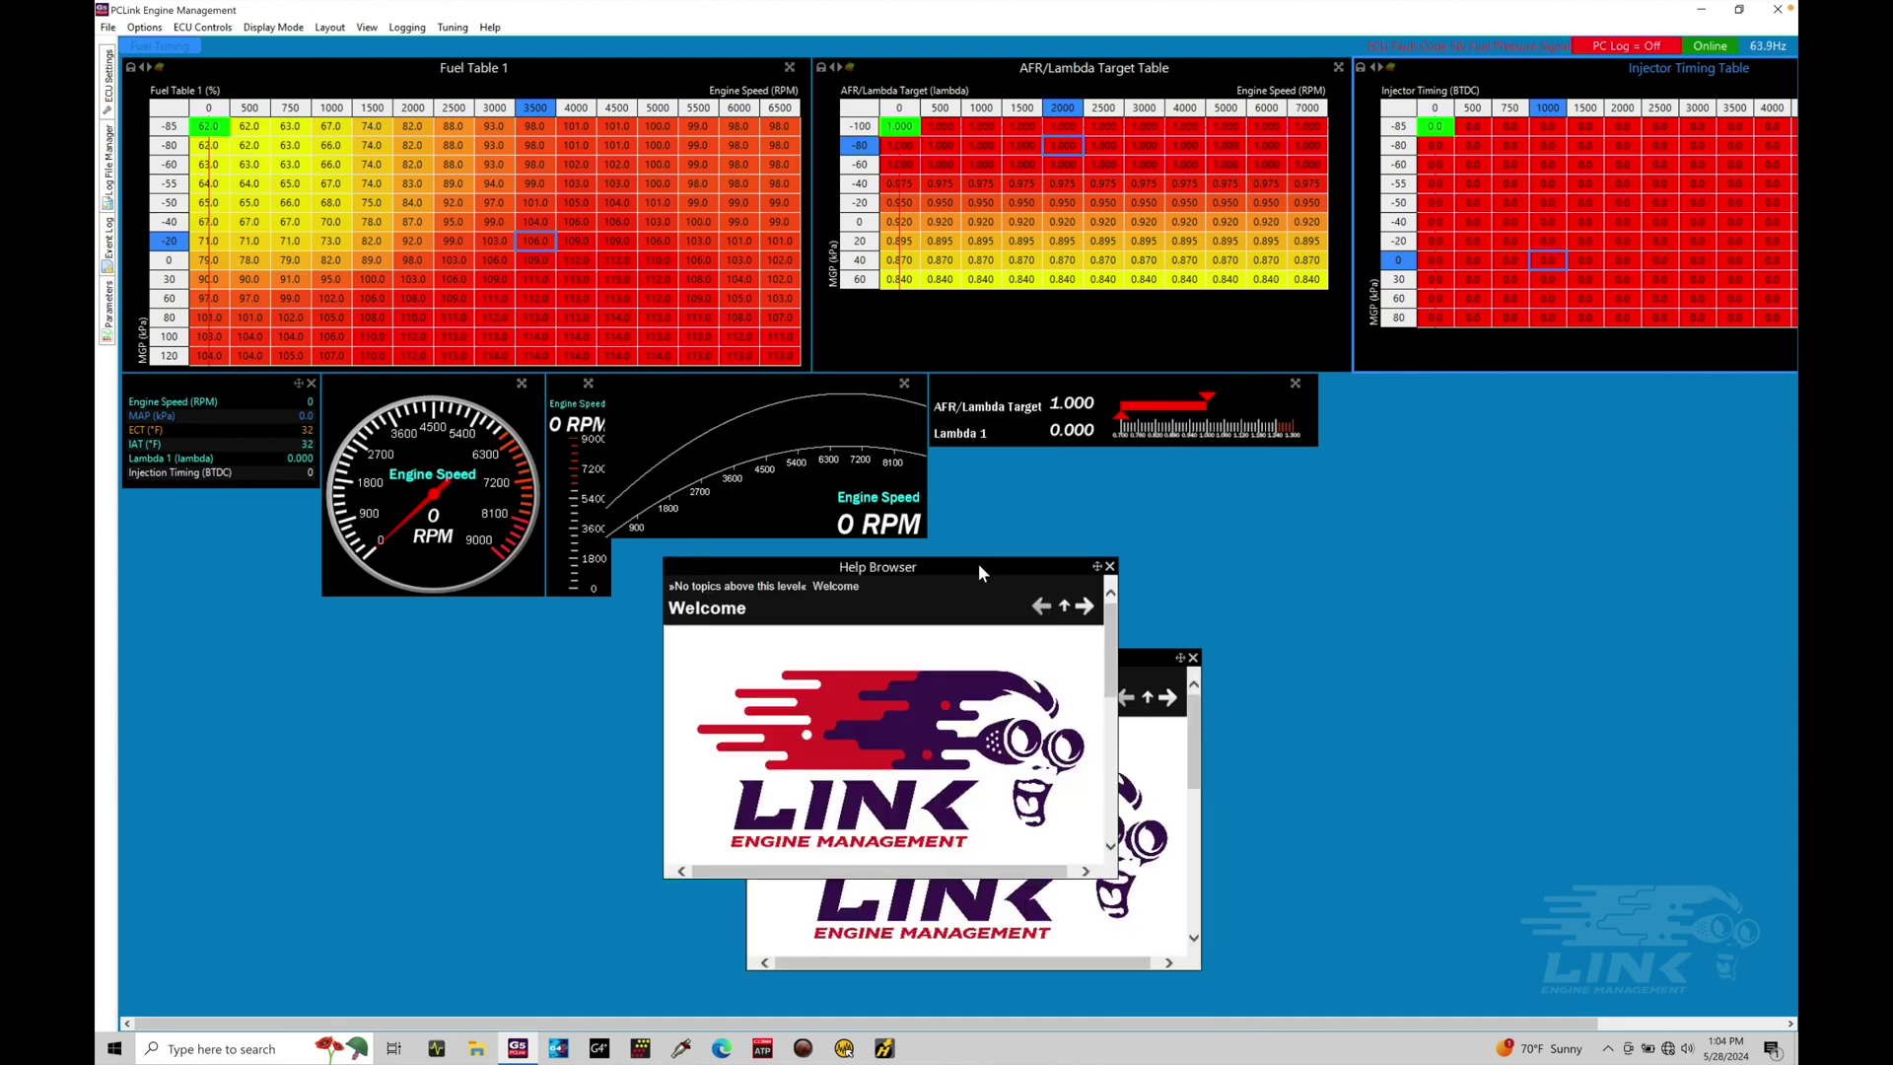
Step: Look at the available help entries and remove the Help Browser view from the page
{"action": "left_click", "coordinate": [490, 27]}
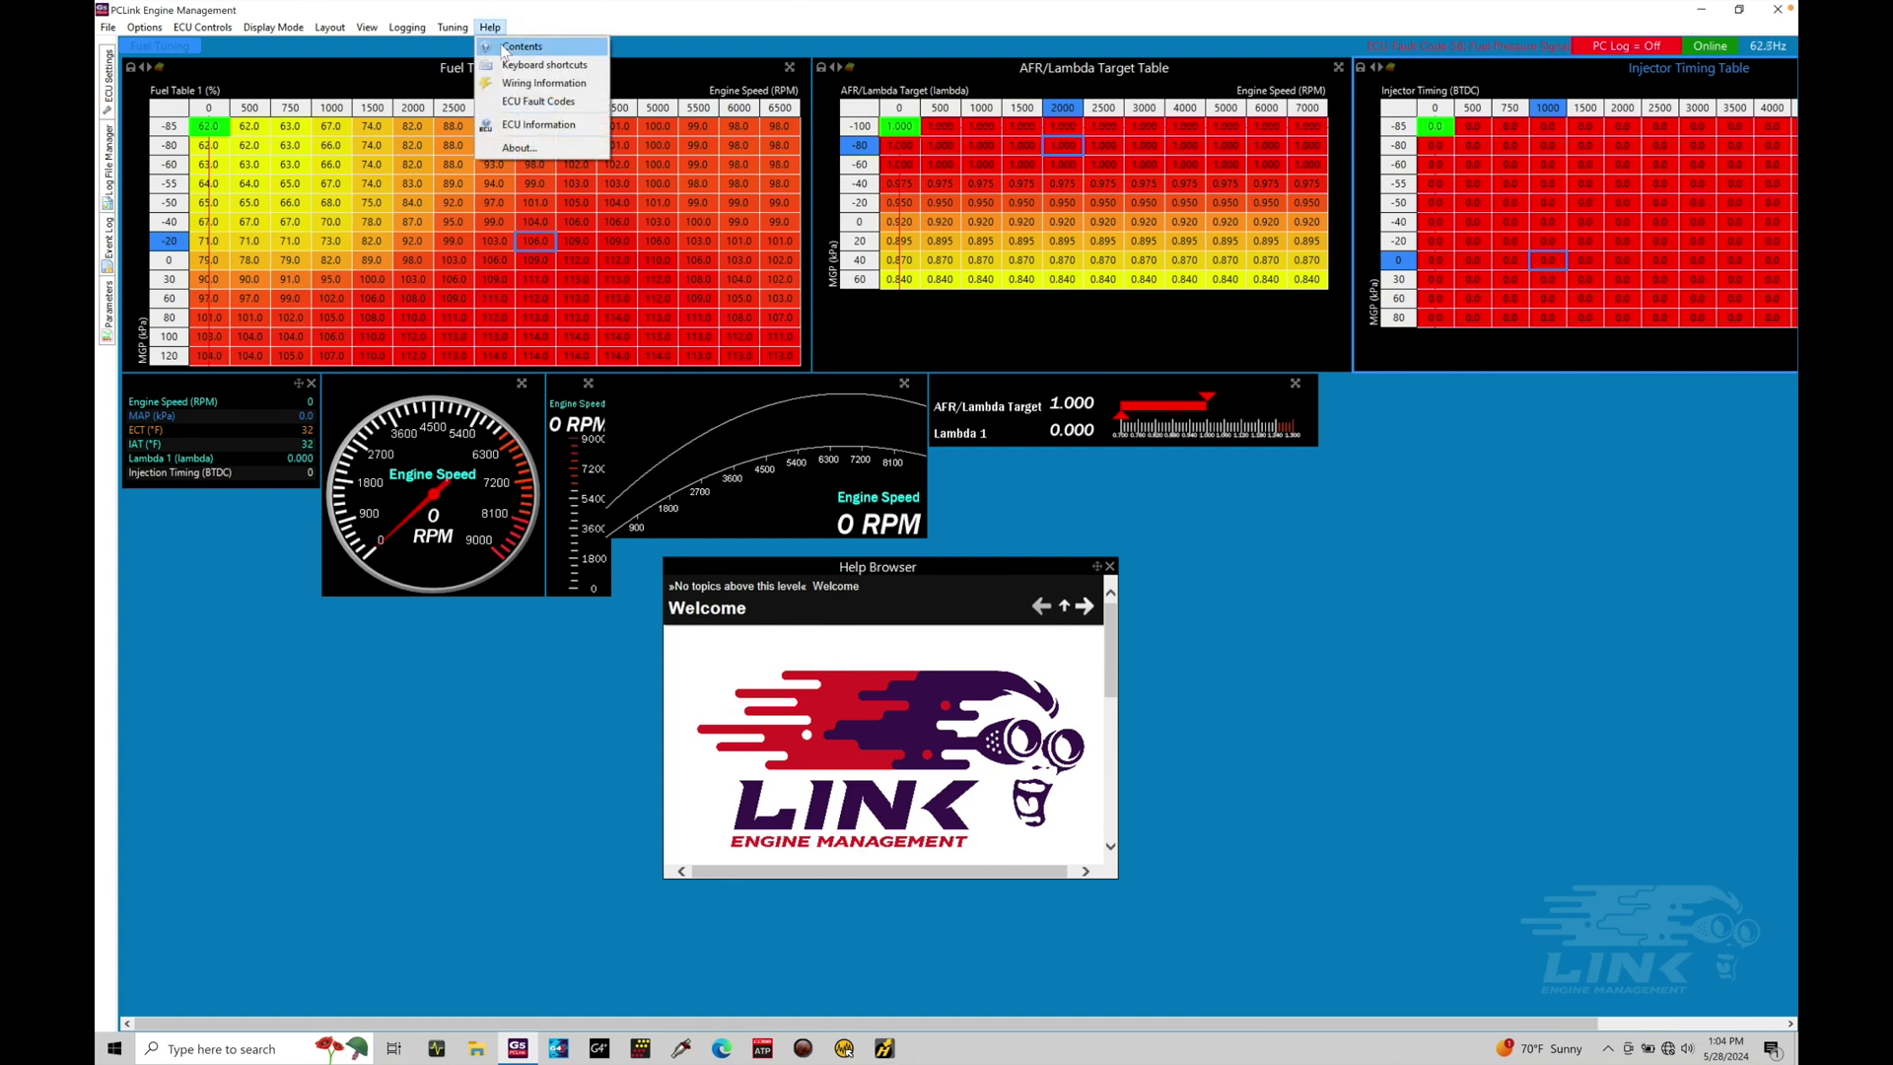
{"action": "left_click", "coordinate": [906, 596]}
{"action": "left_click", "coordinate": [1110, 566]}
{"action": "left_click", "coordinate": [930, 544]}
Step: Create a time plot in the empty area below the target gauge and move its properties dialog clear of the plot
{"action": "right_click", "coordinate": [1028, 542]}
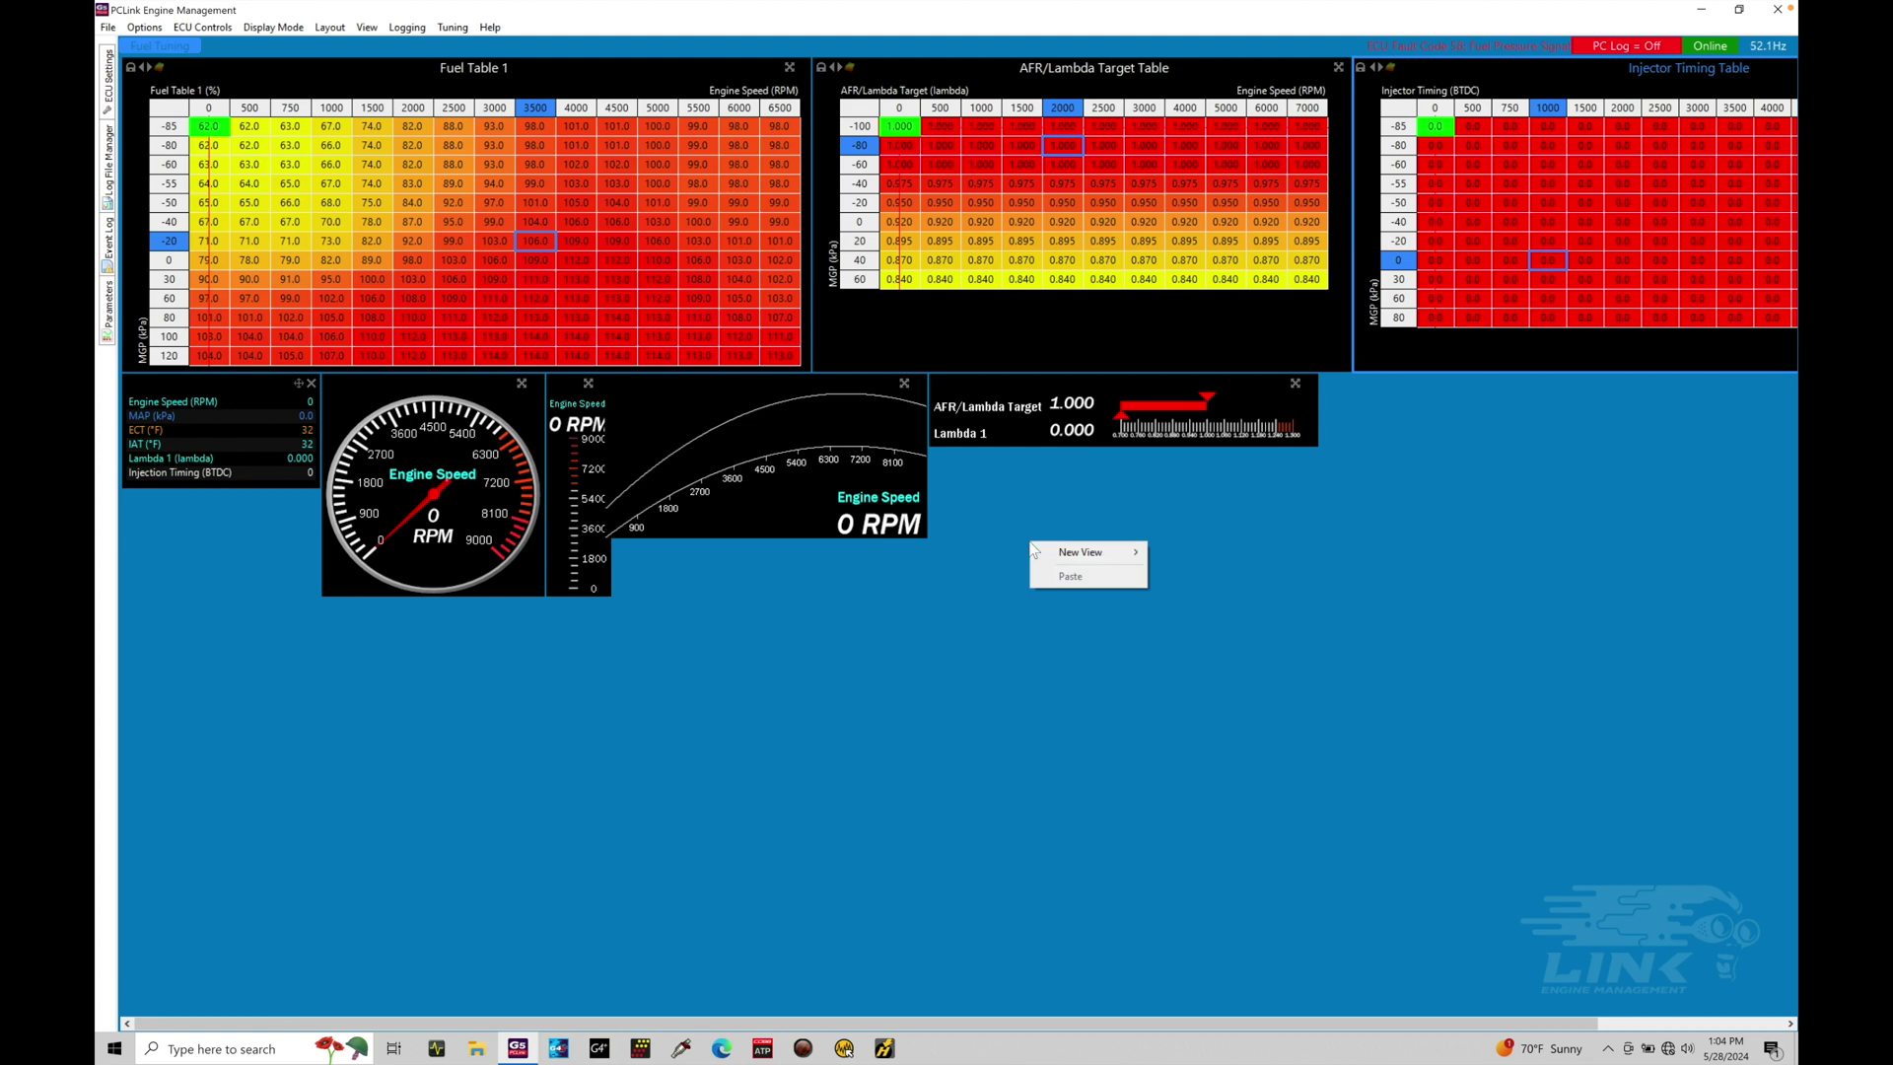
{"action": "mouse_move", "coordinate": [1042, 552]}
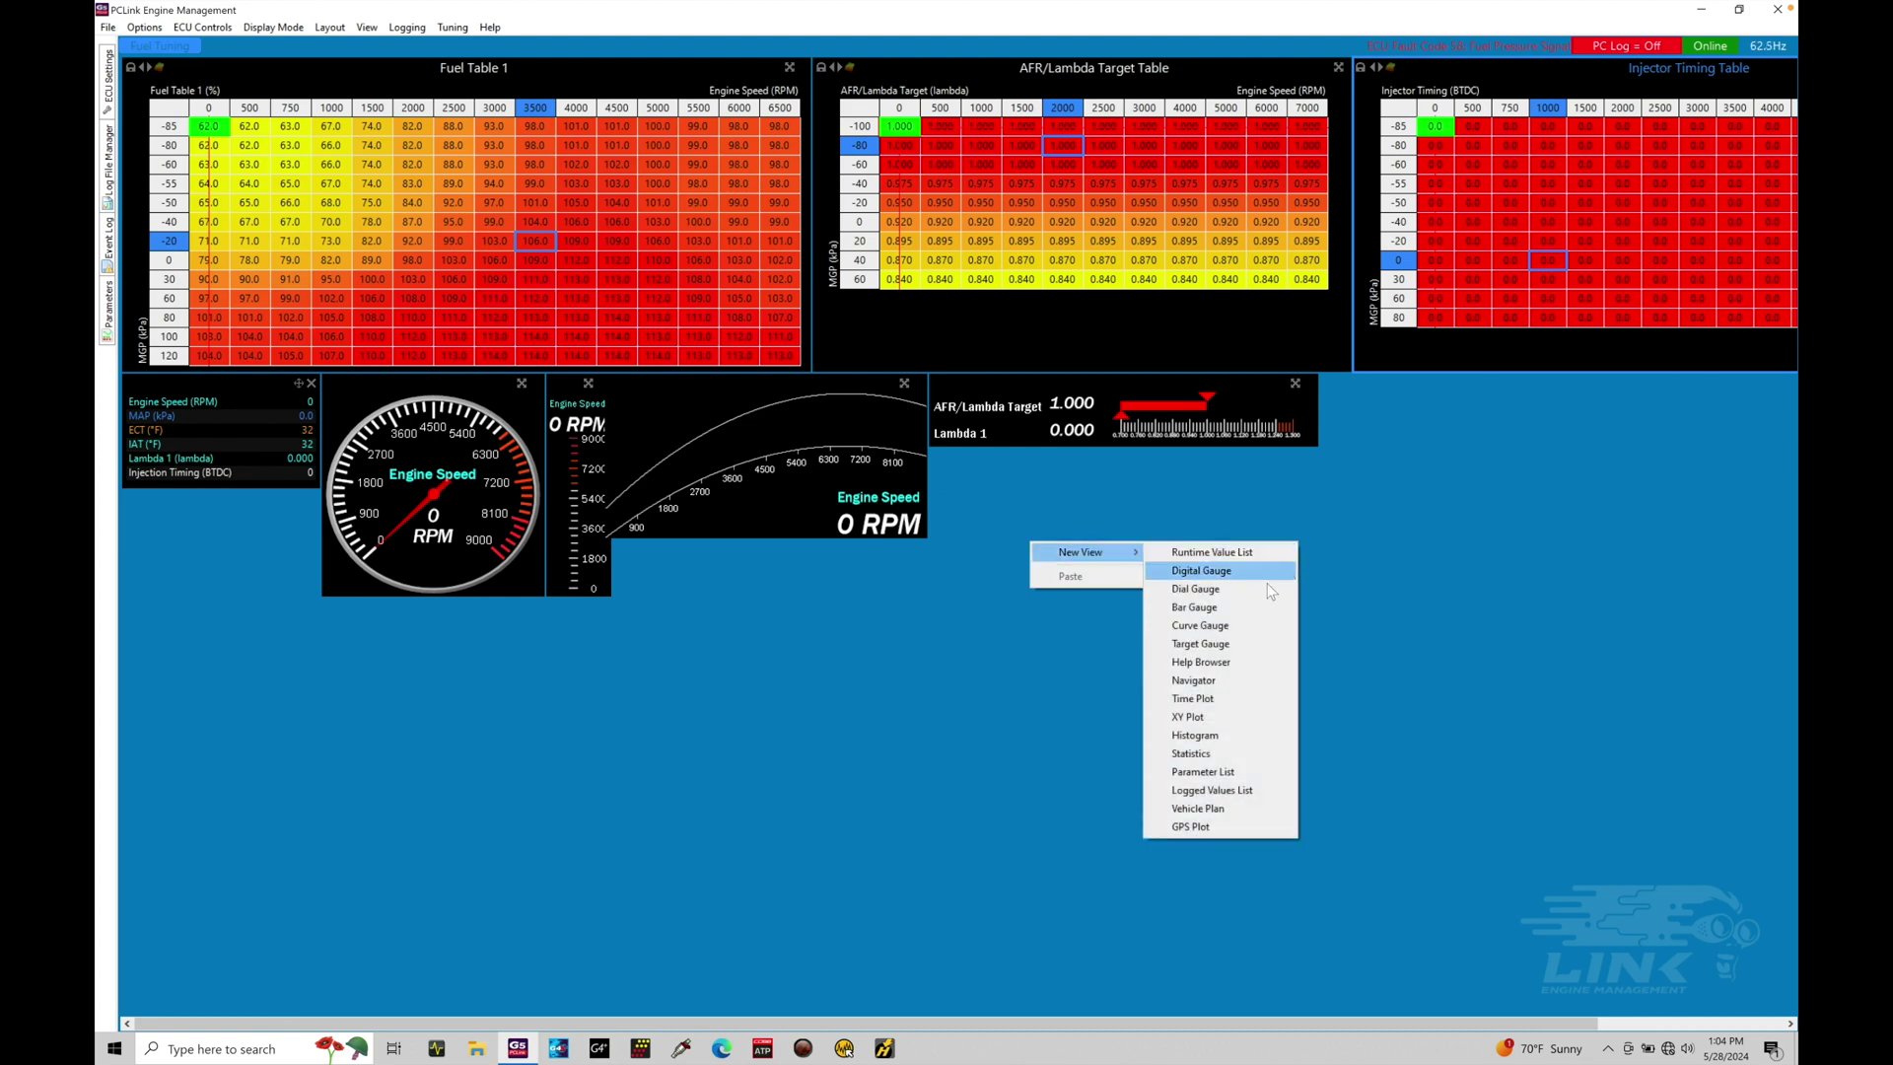
{"action": "left_click", "coordinate": [1245, 698]}
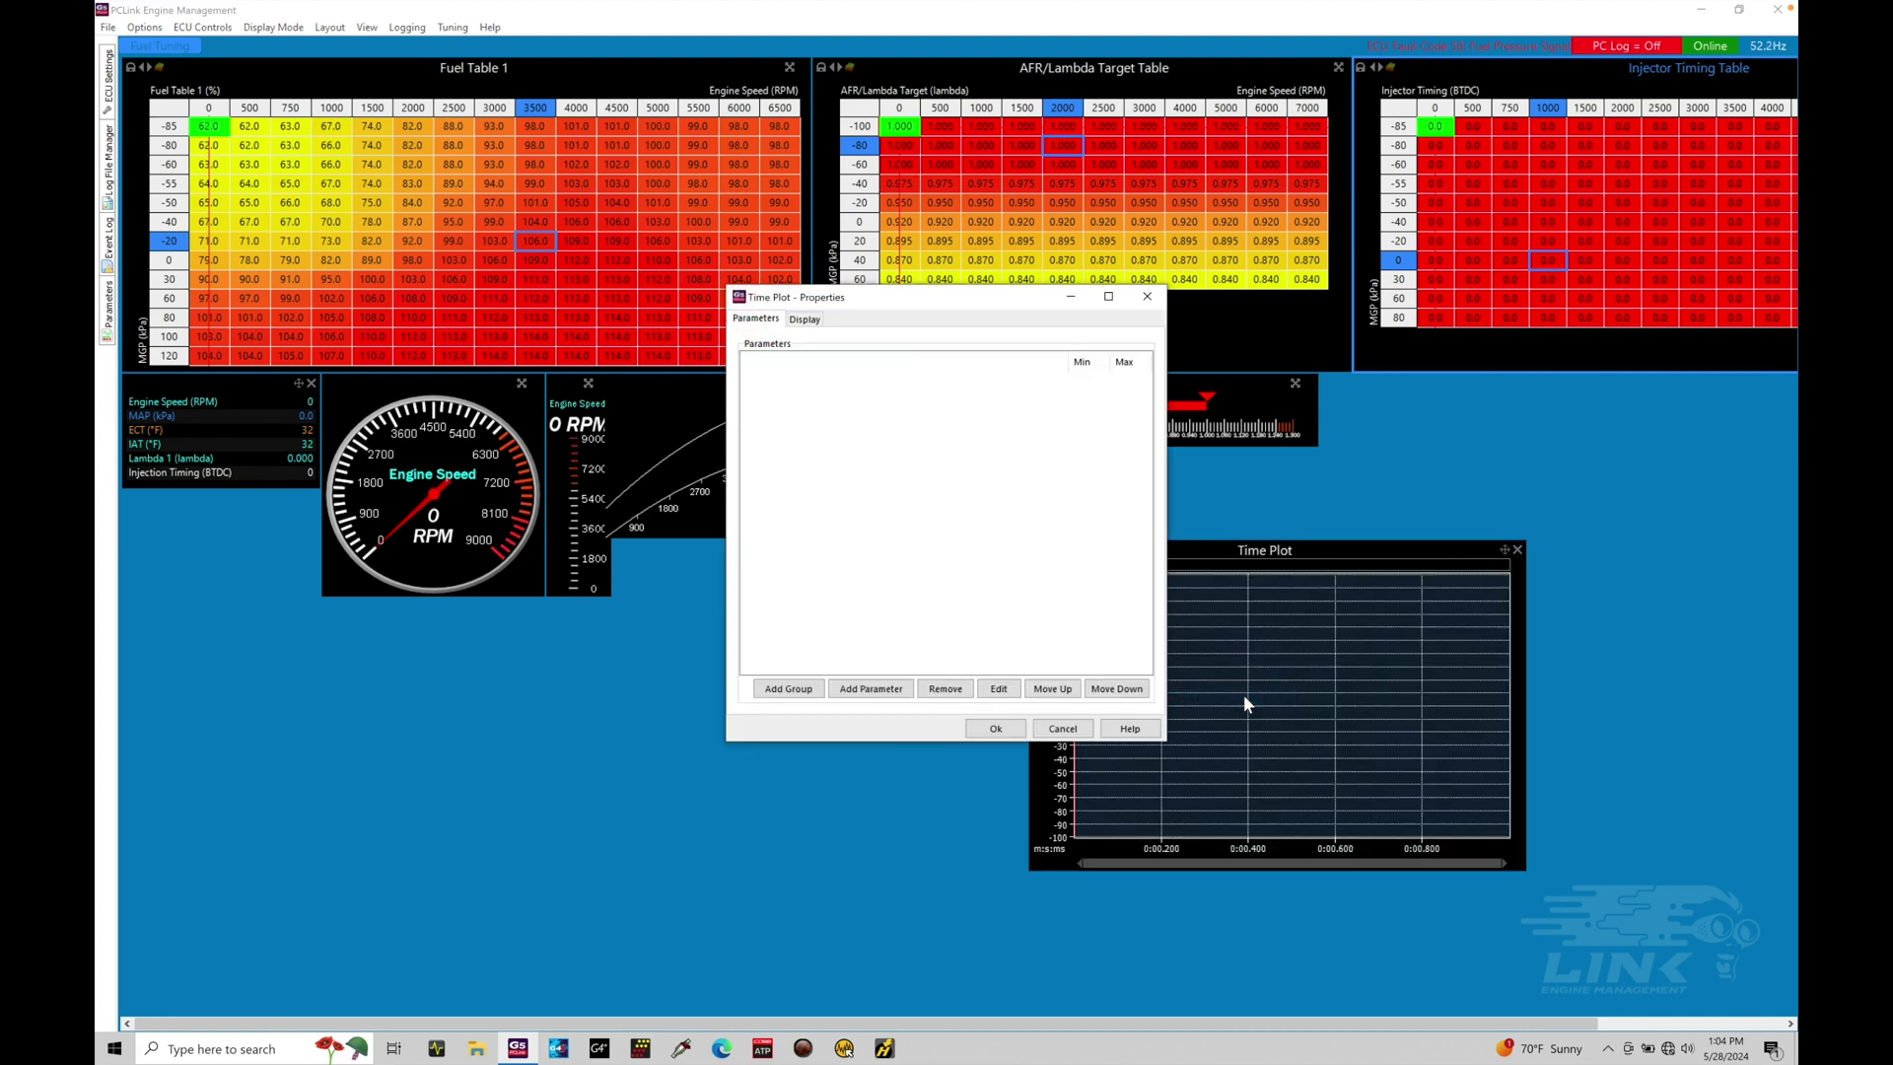
{"action": "left_click_drag", "start_coordinate": [1019, 303], "coordinate": [842, 304]}
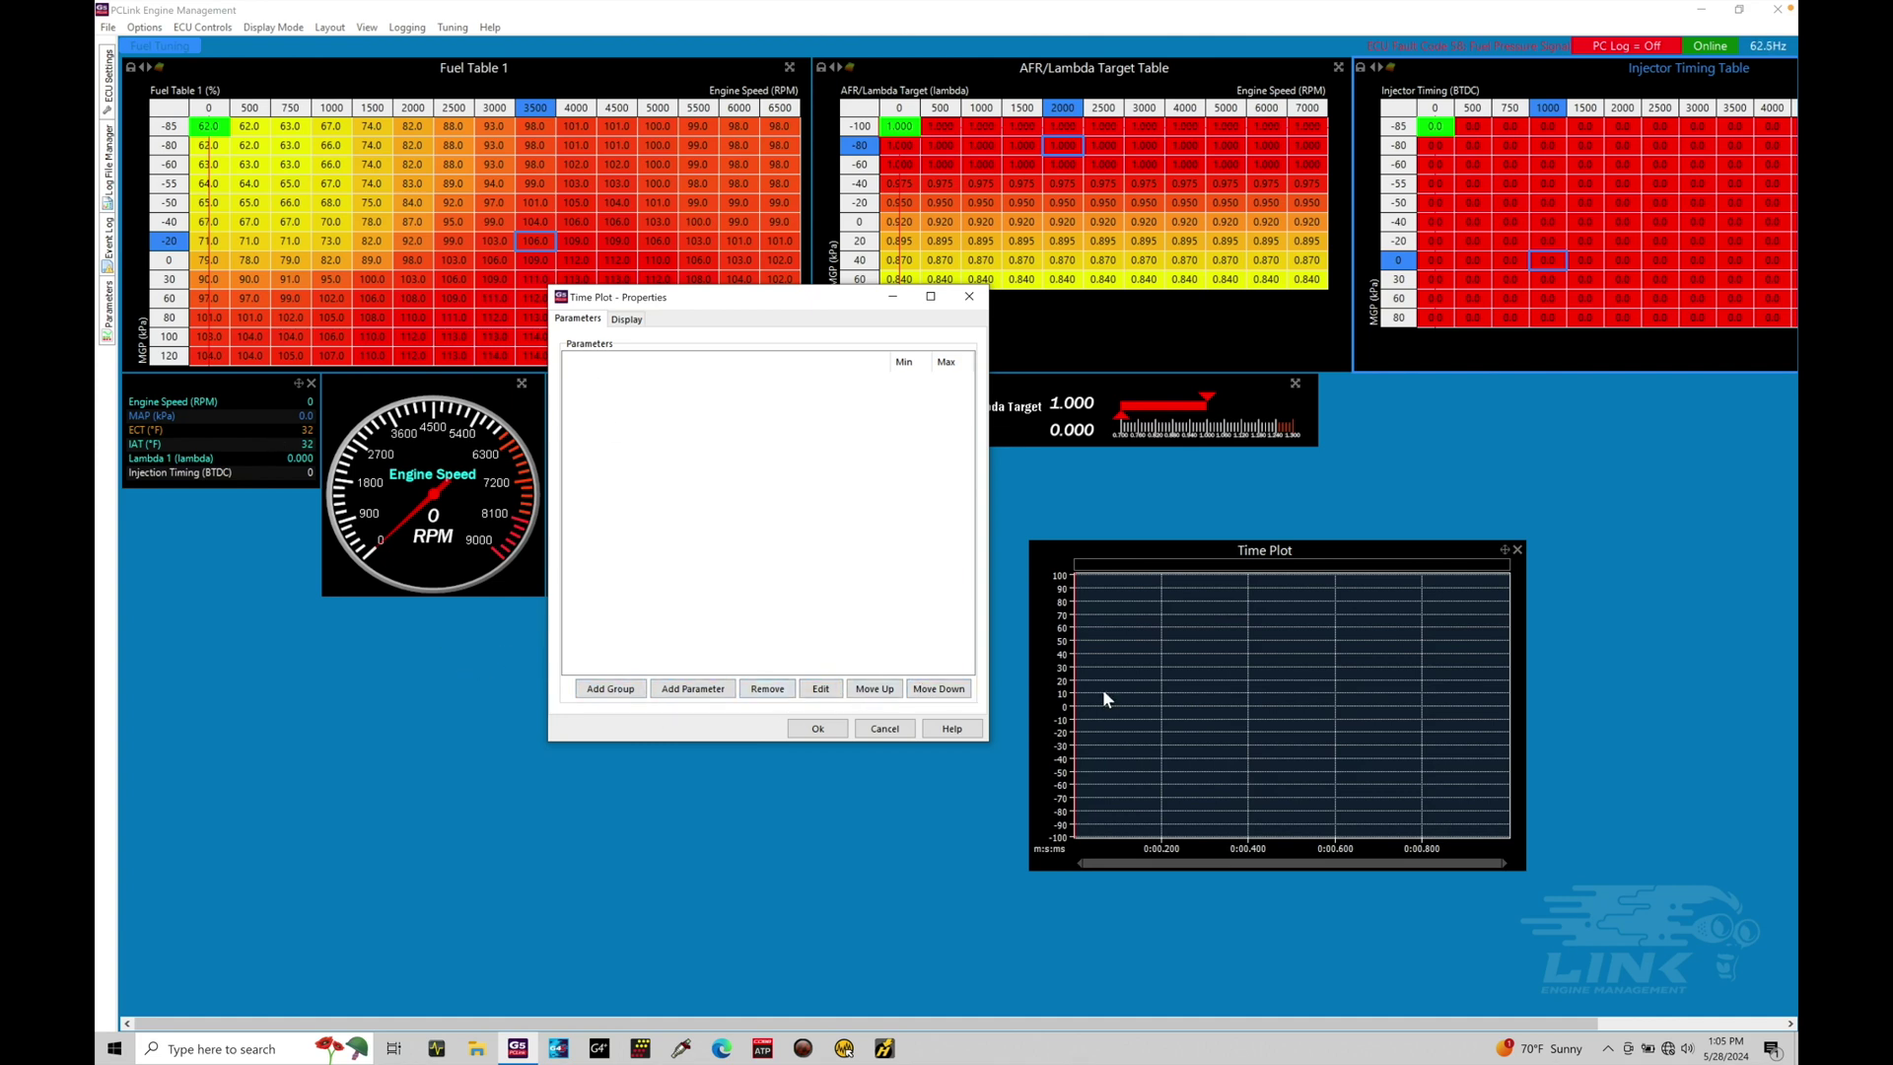
Step: Add a first group to the time plot containing the Engine Speed parameter
{"action": "left_click", "coordinate": [616, 689]}
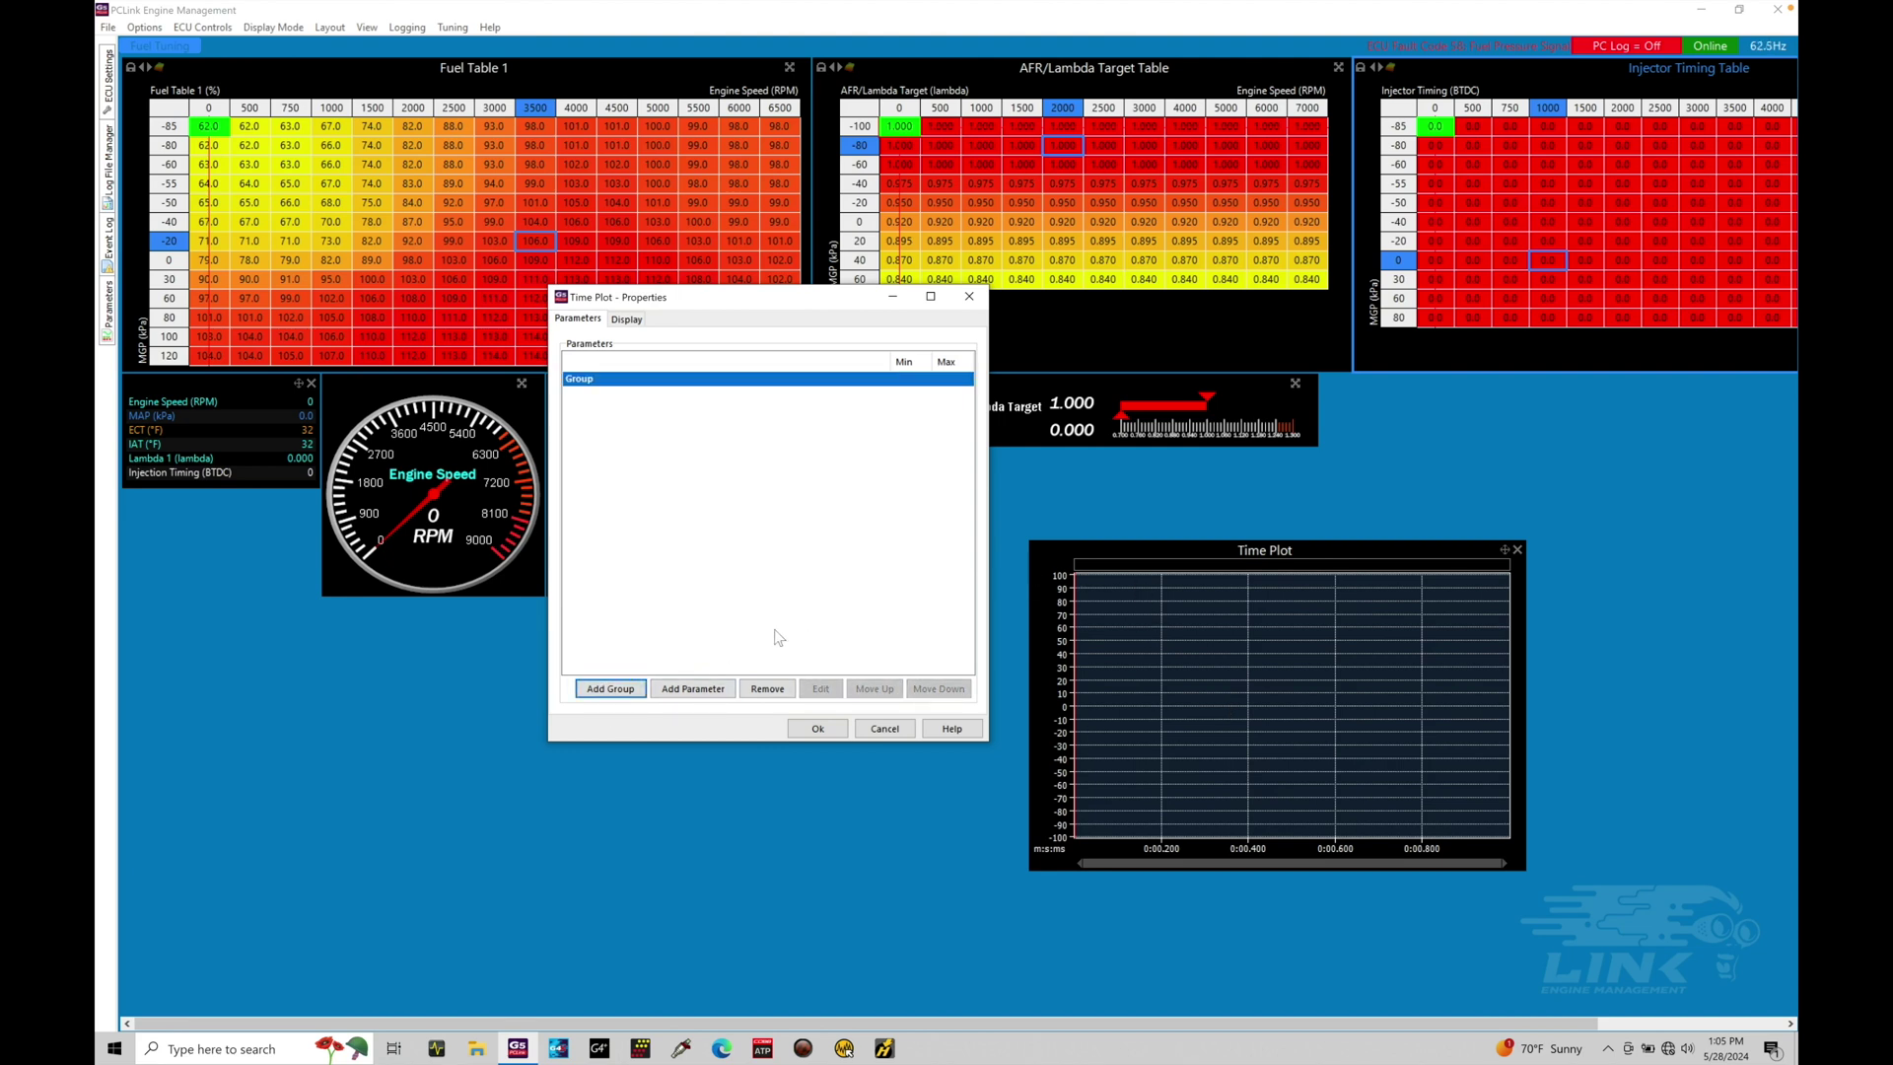
{"action": "left_click", "coordinate": [721, 690]}
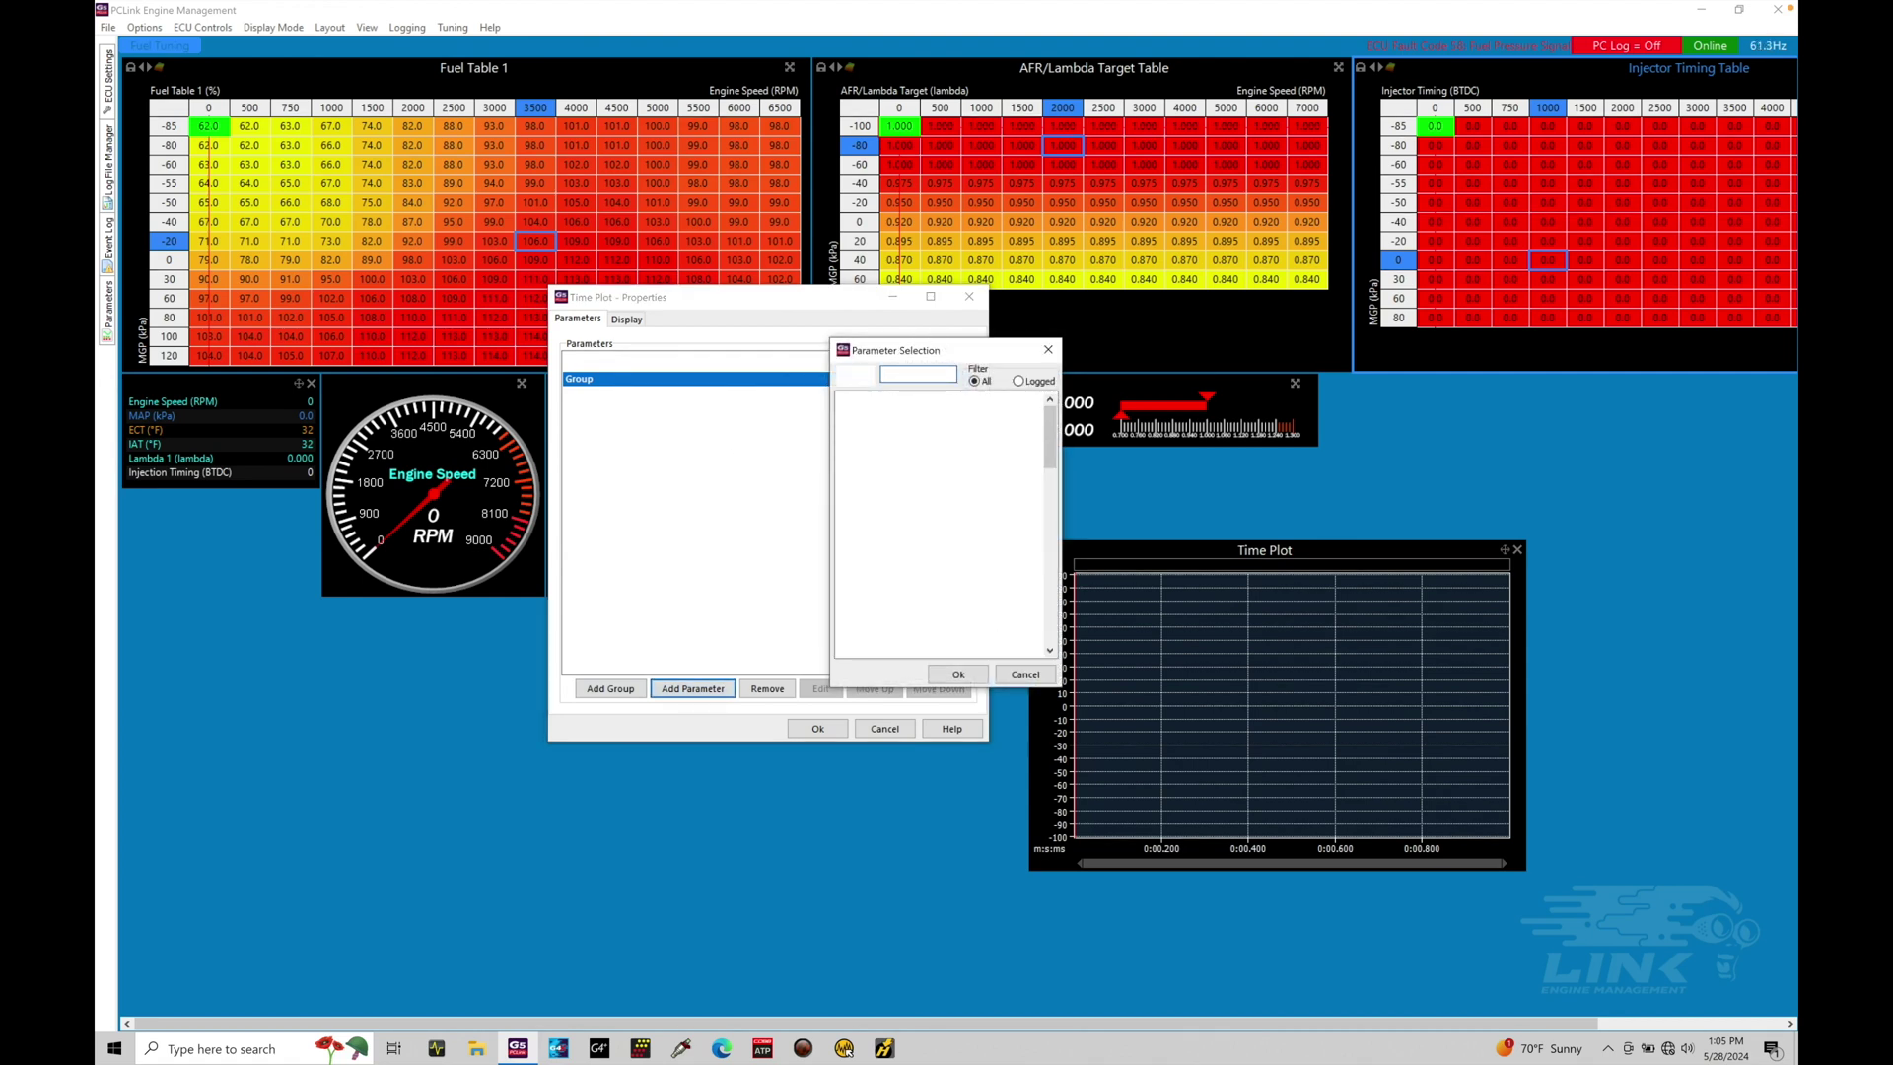
{"action": "type", "text": "engine"}
{"action": "left_click", "coordinate": [900, 479]}
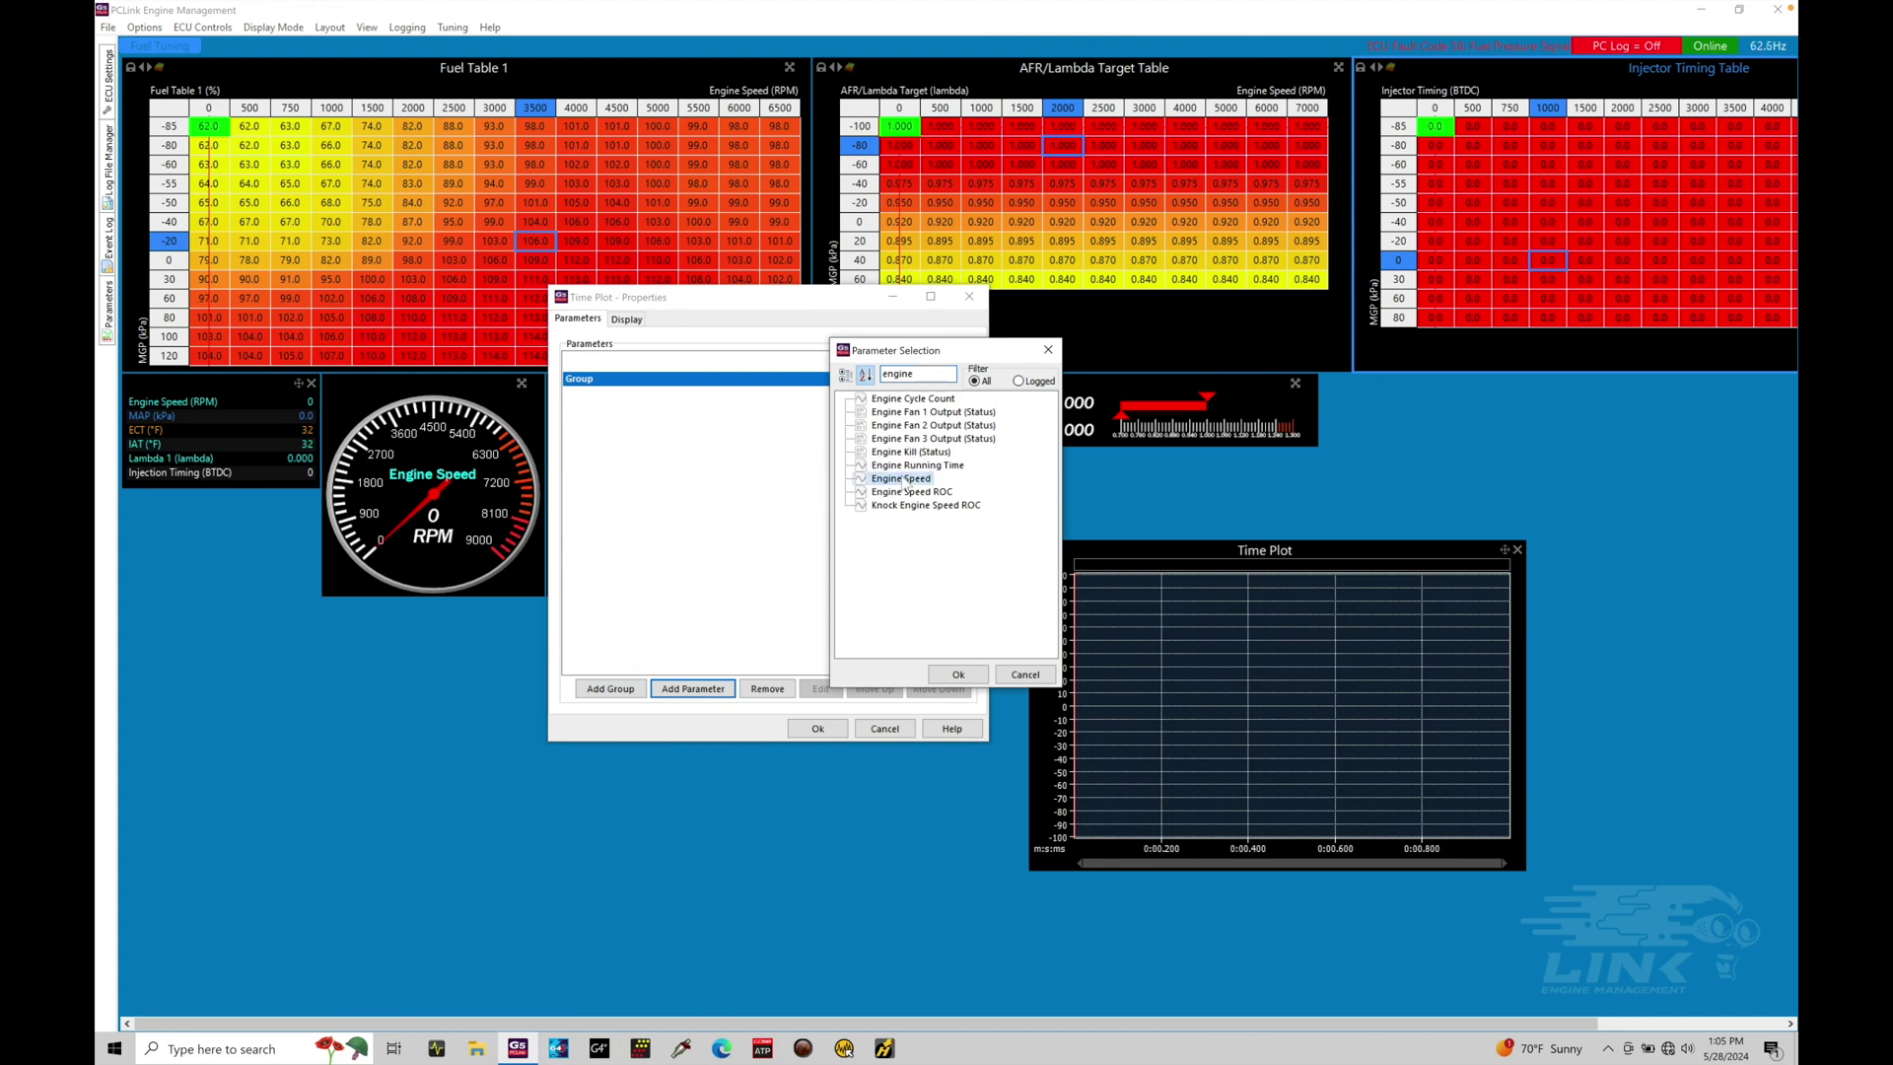
{"action": "left_click", "coordinate": [957, 676]}
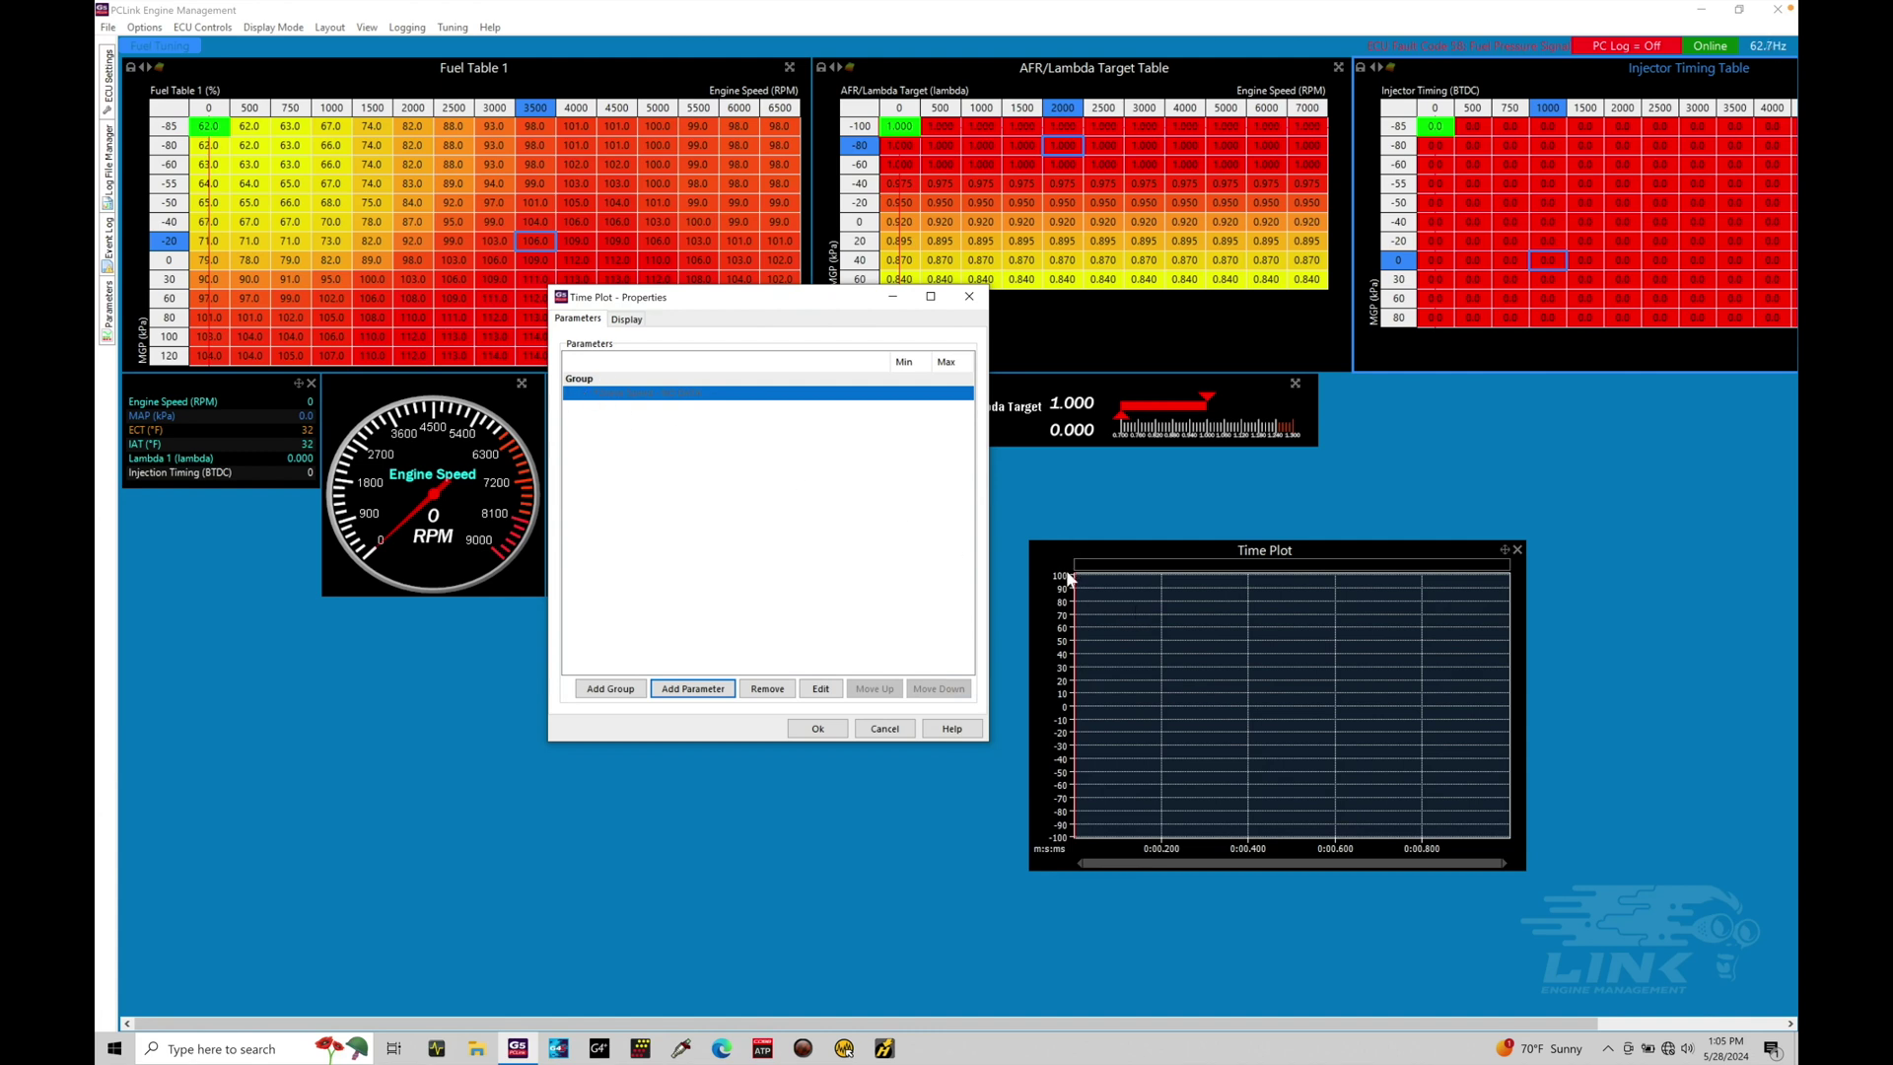
Step: Add a second group to the time plot containing the MAP parameter
{"action": "left_click", "coordinate": [610, 688]}
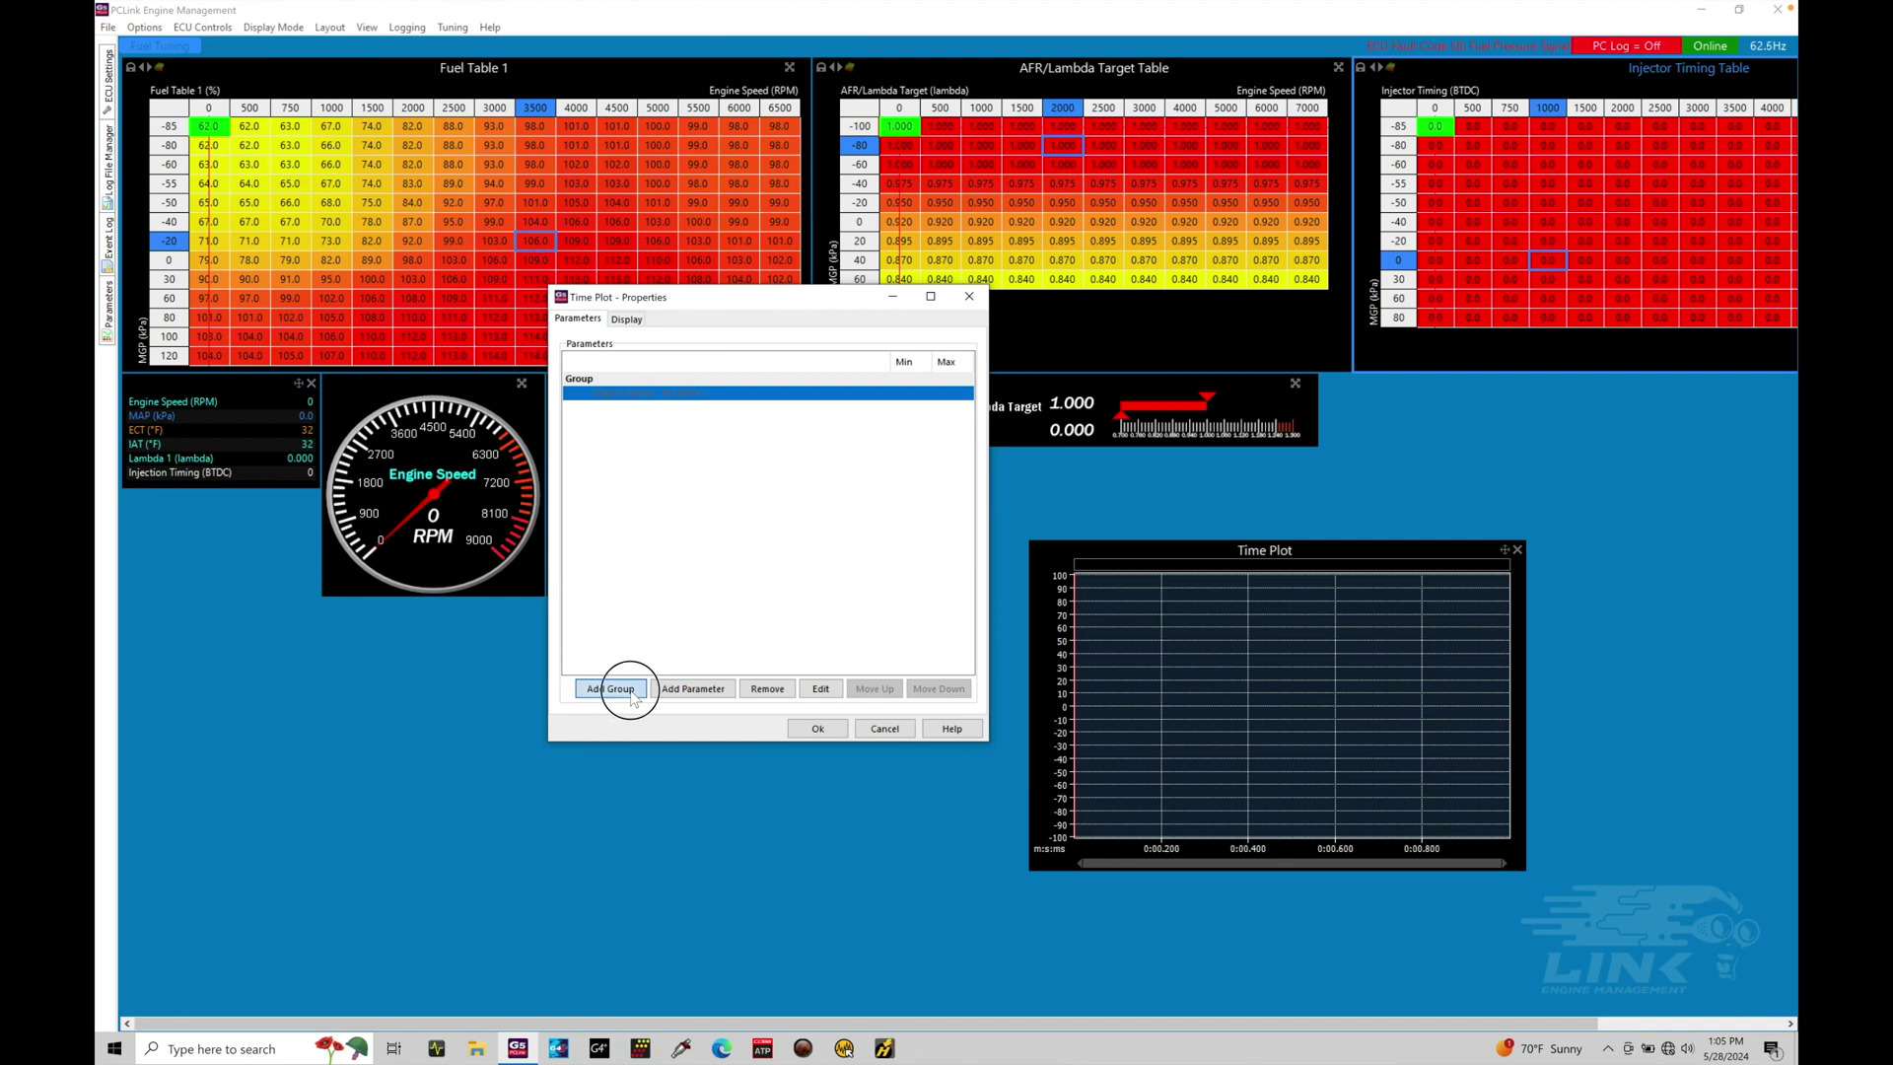
{"action": "left_click", "coordinate": [693, 688]}
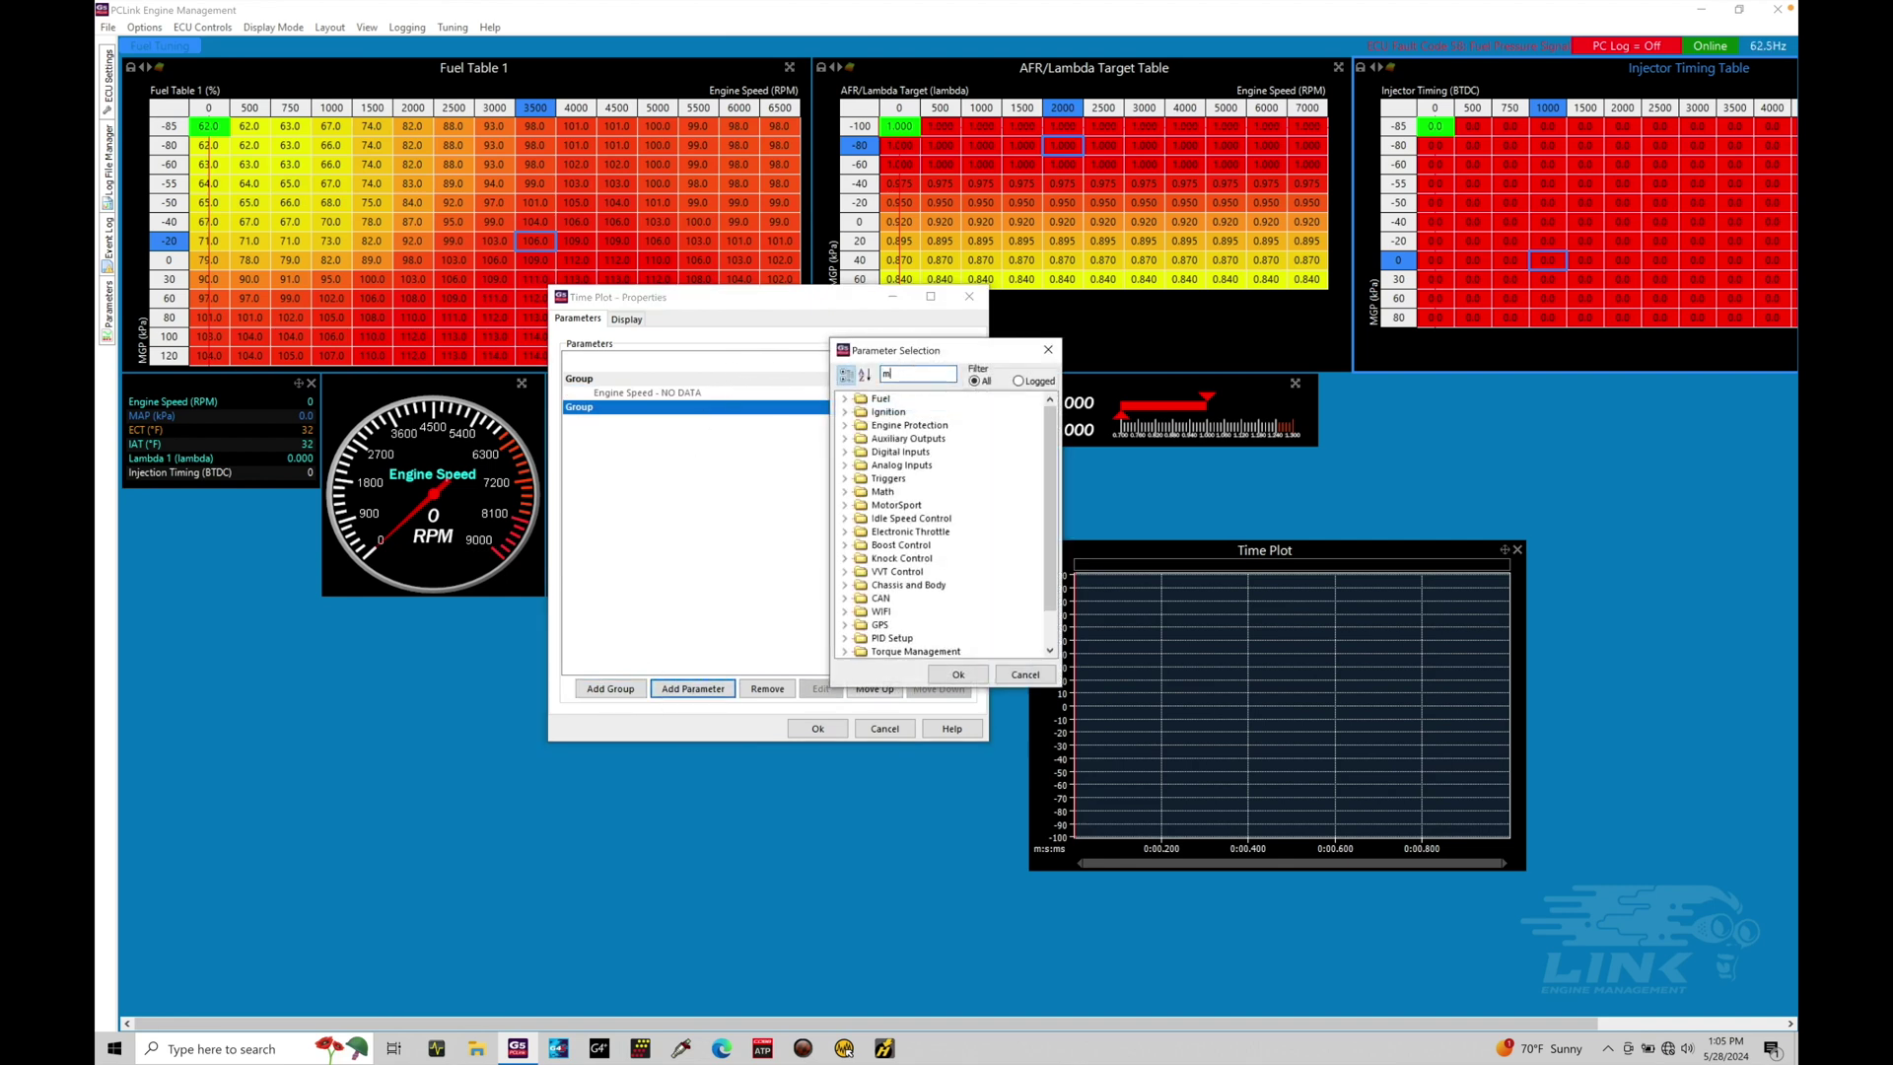
{"action": "type", "text": "map"}
{"action": "left_click", "coordinate": [887, 411]}
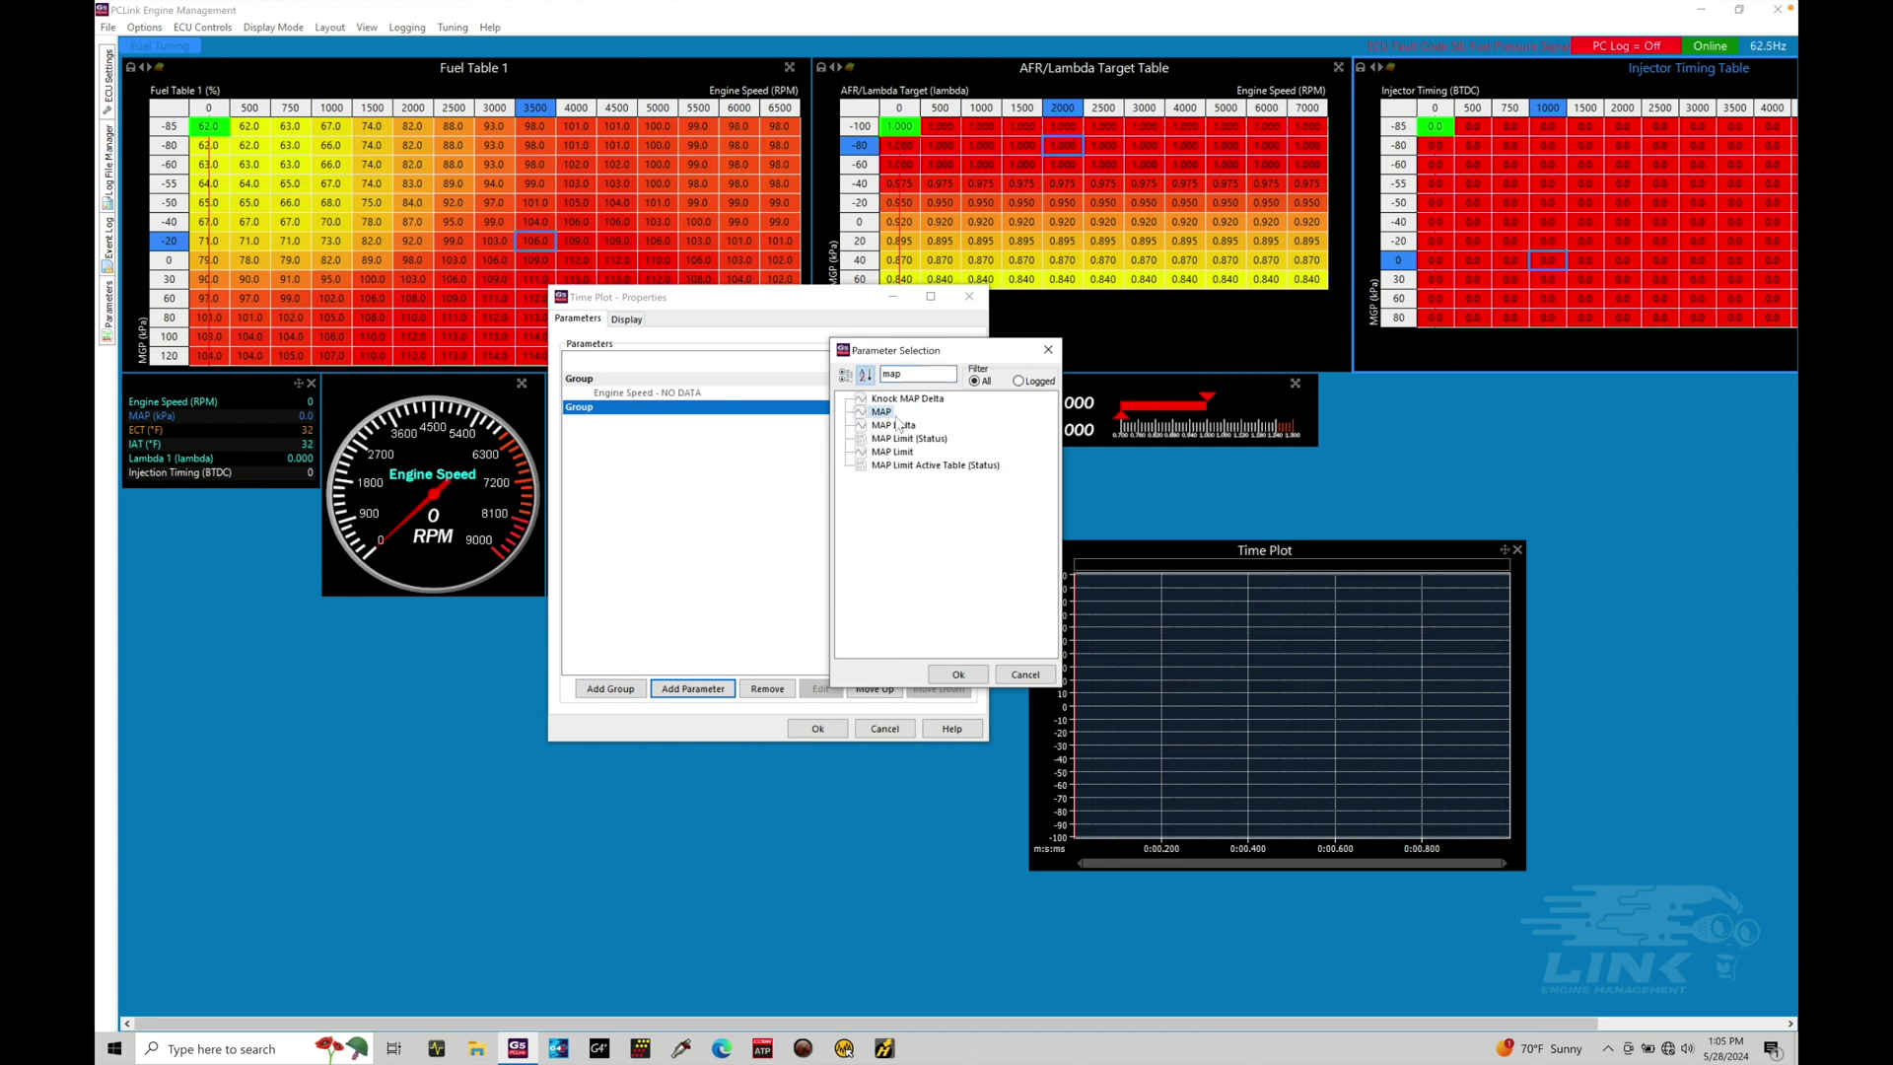
{"action": "left_click", "coordinate": [959, 676]}
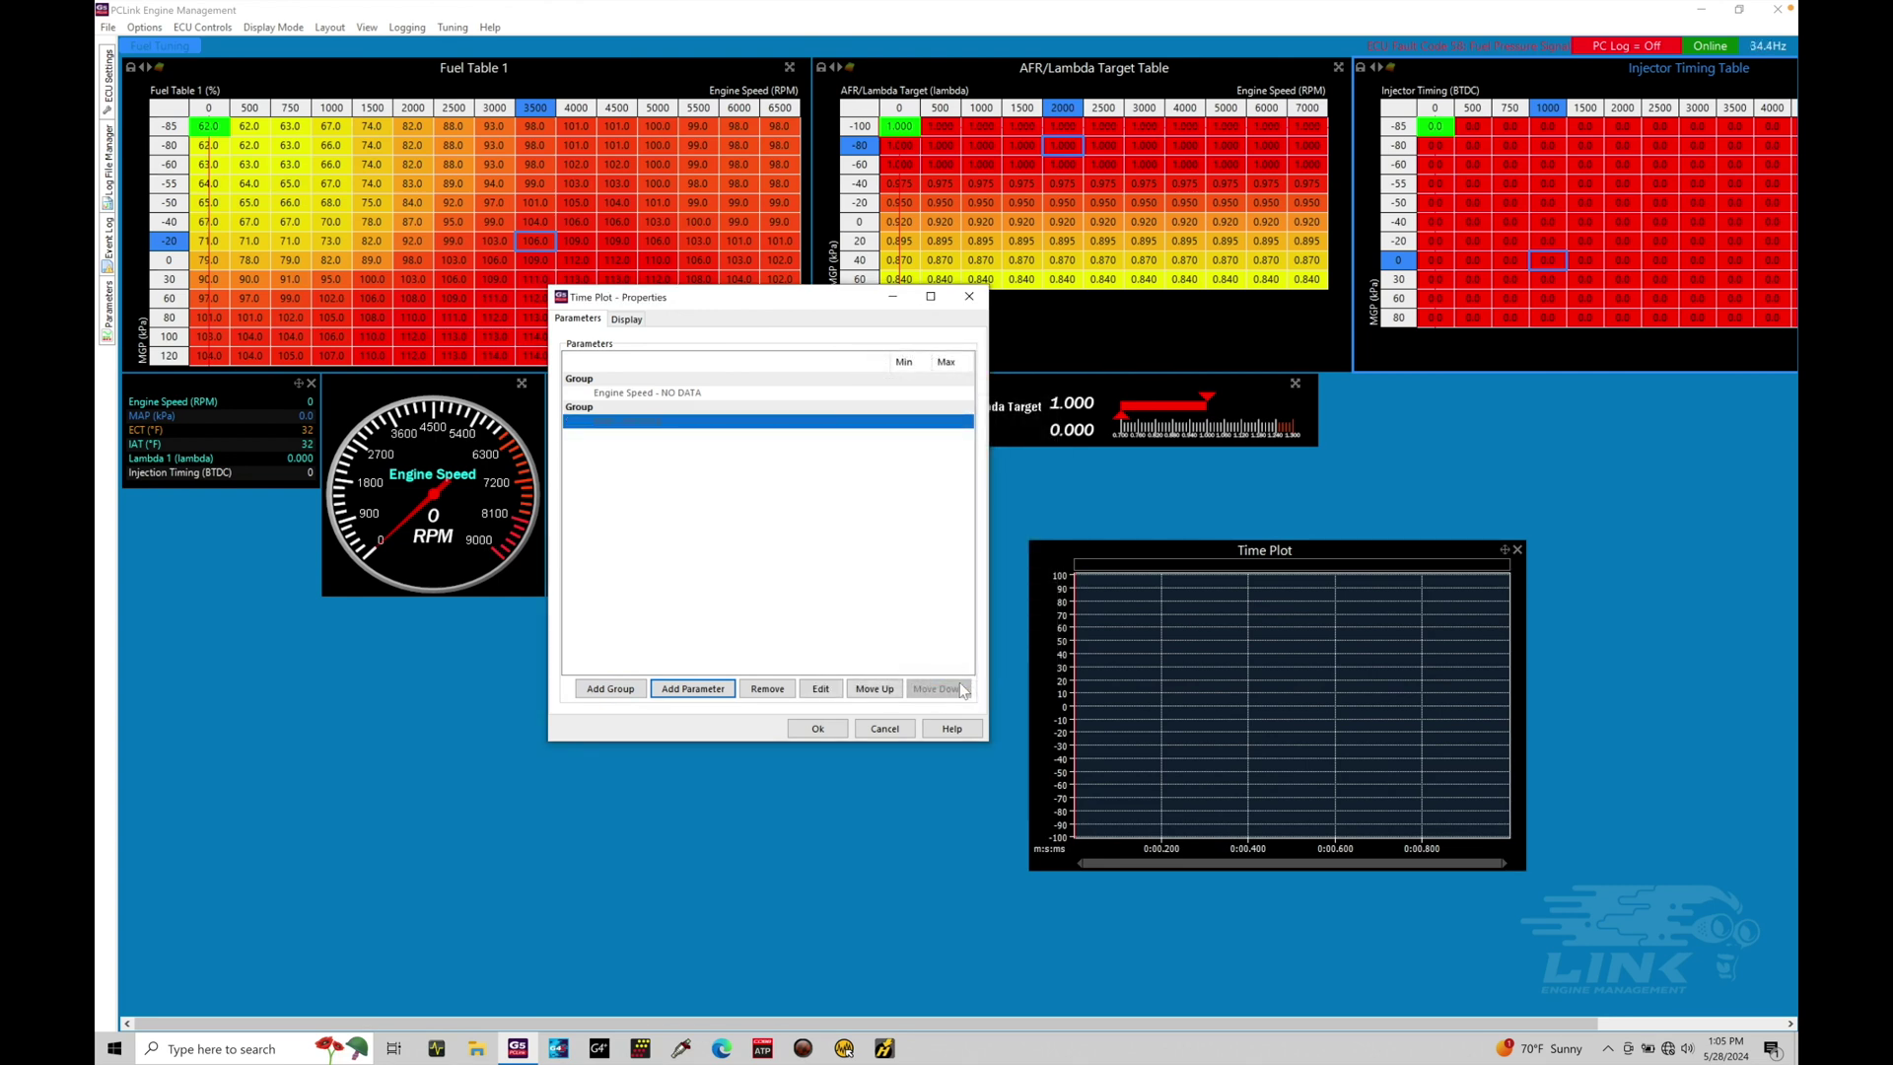
Step: Add a third group to the time plot containing the Lambda 1 parameter
{"action": "left_click", "coordinate": [636, 690]}
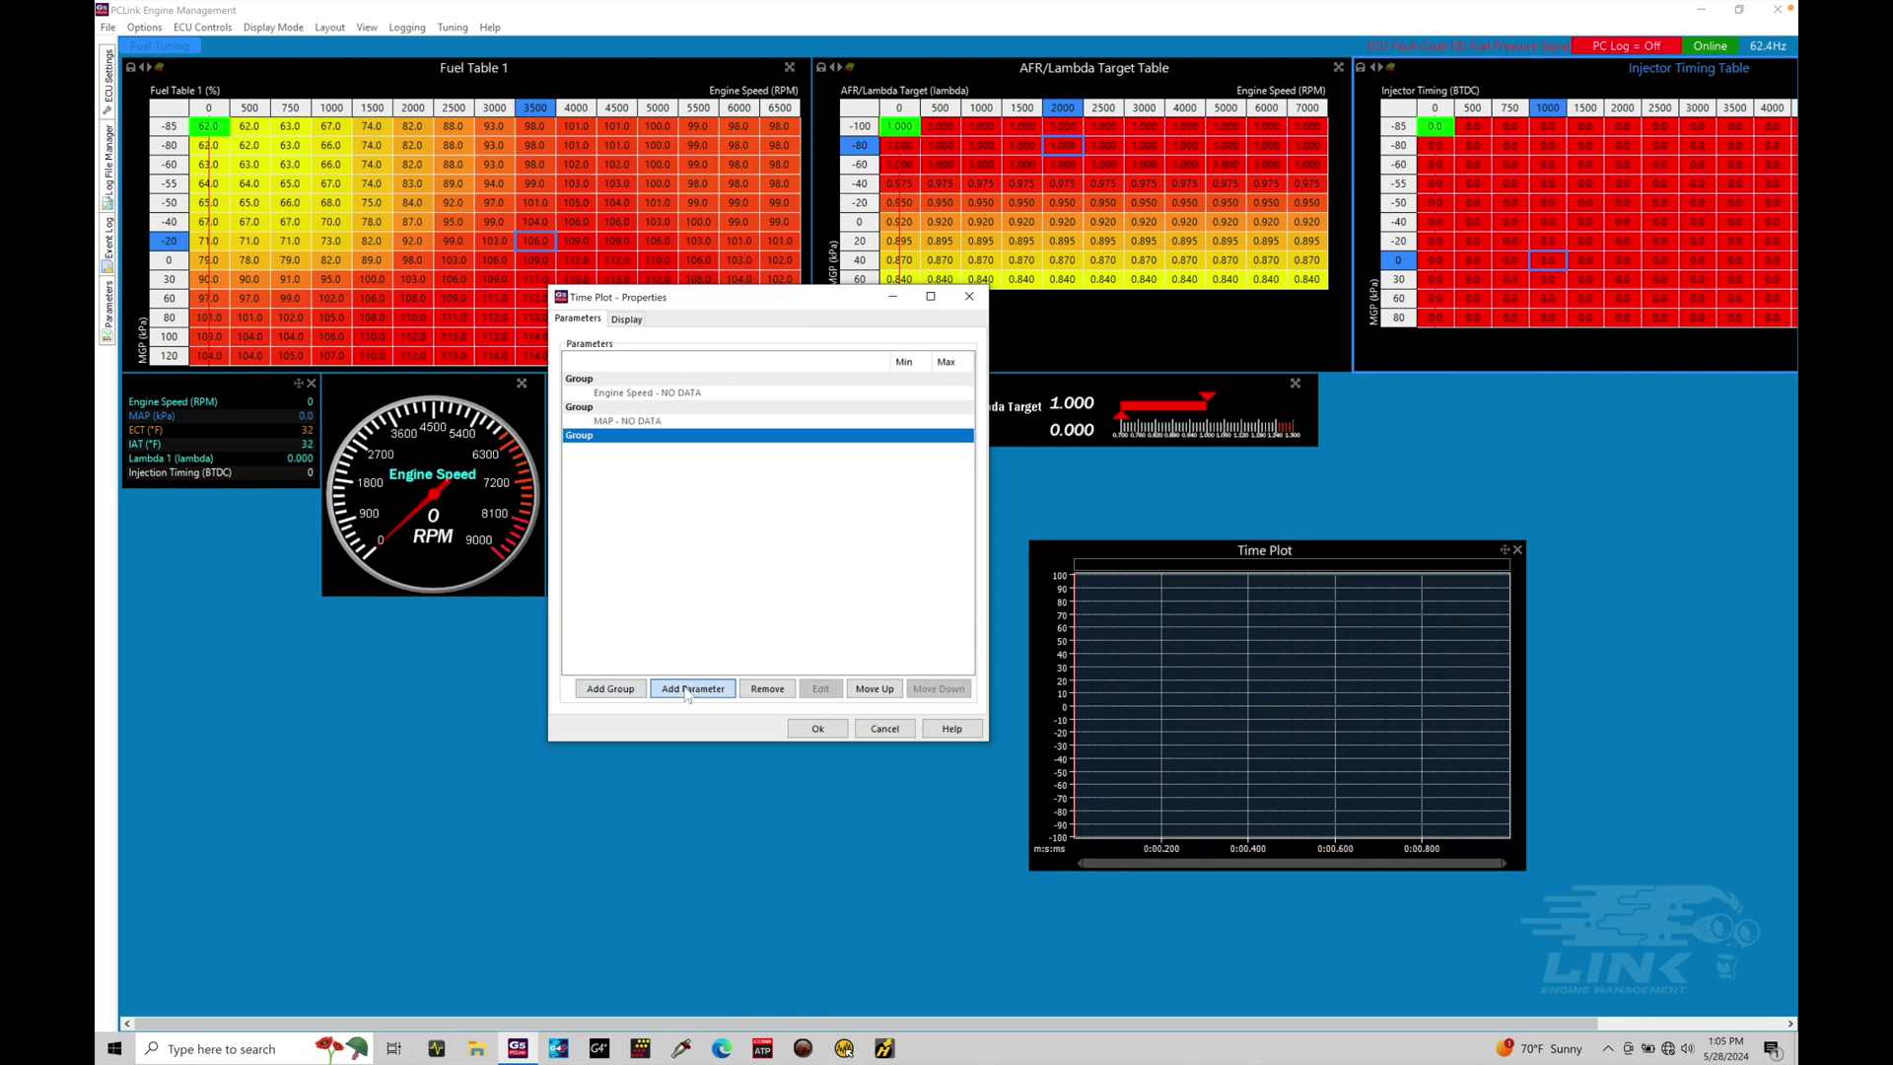
{"action": "double_click", "coordinate": [862, 439]}
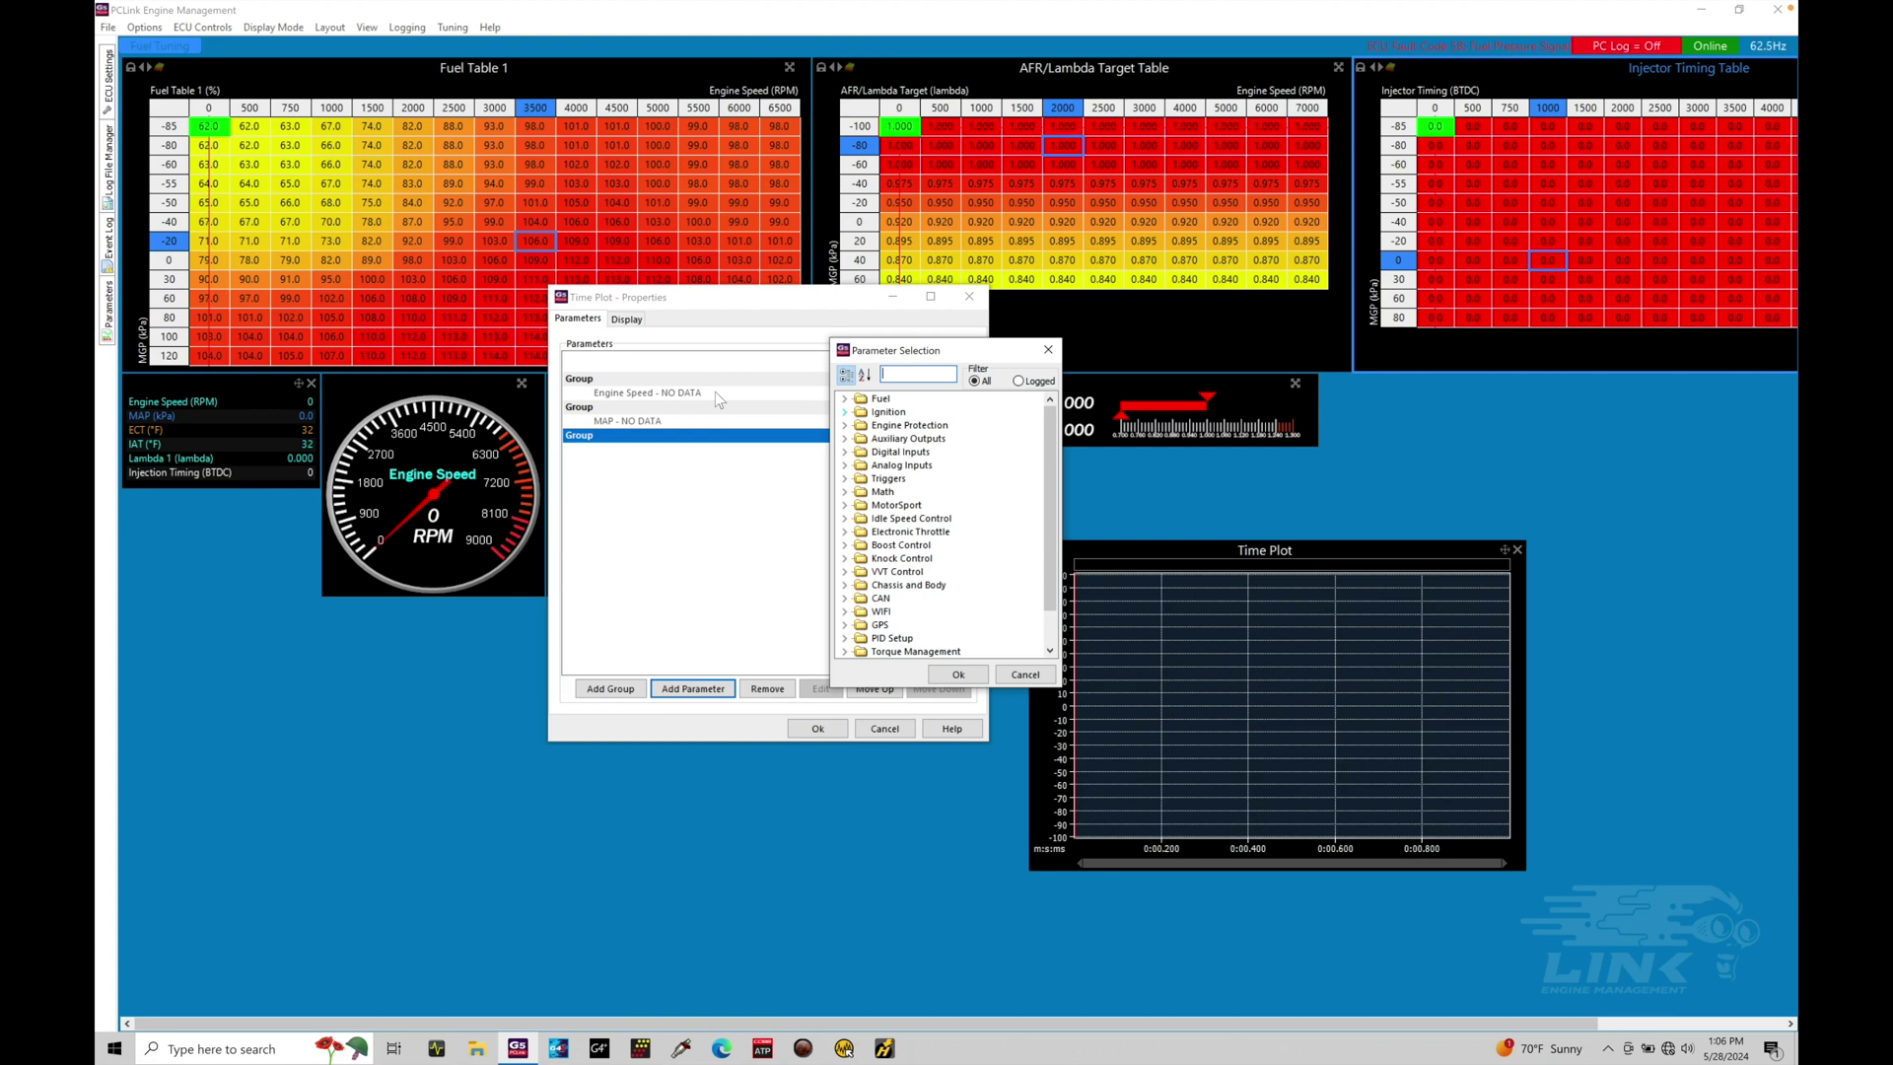
{"action": "left_click", "coordinate": [887, 375]}
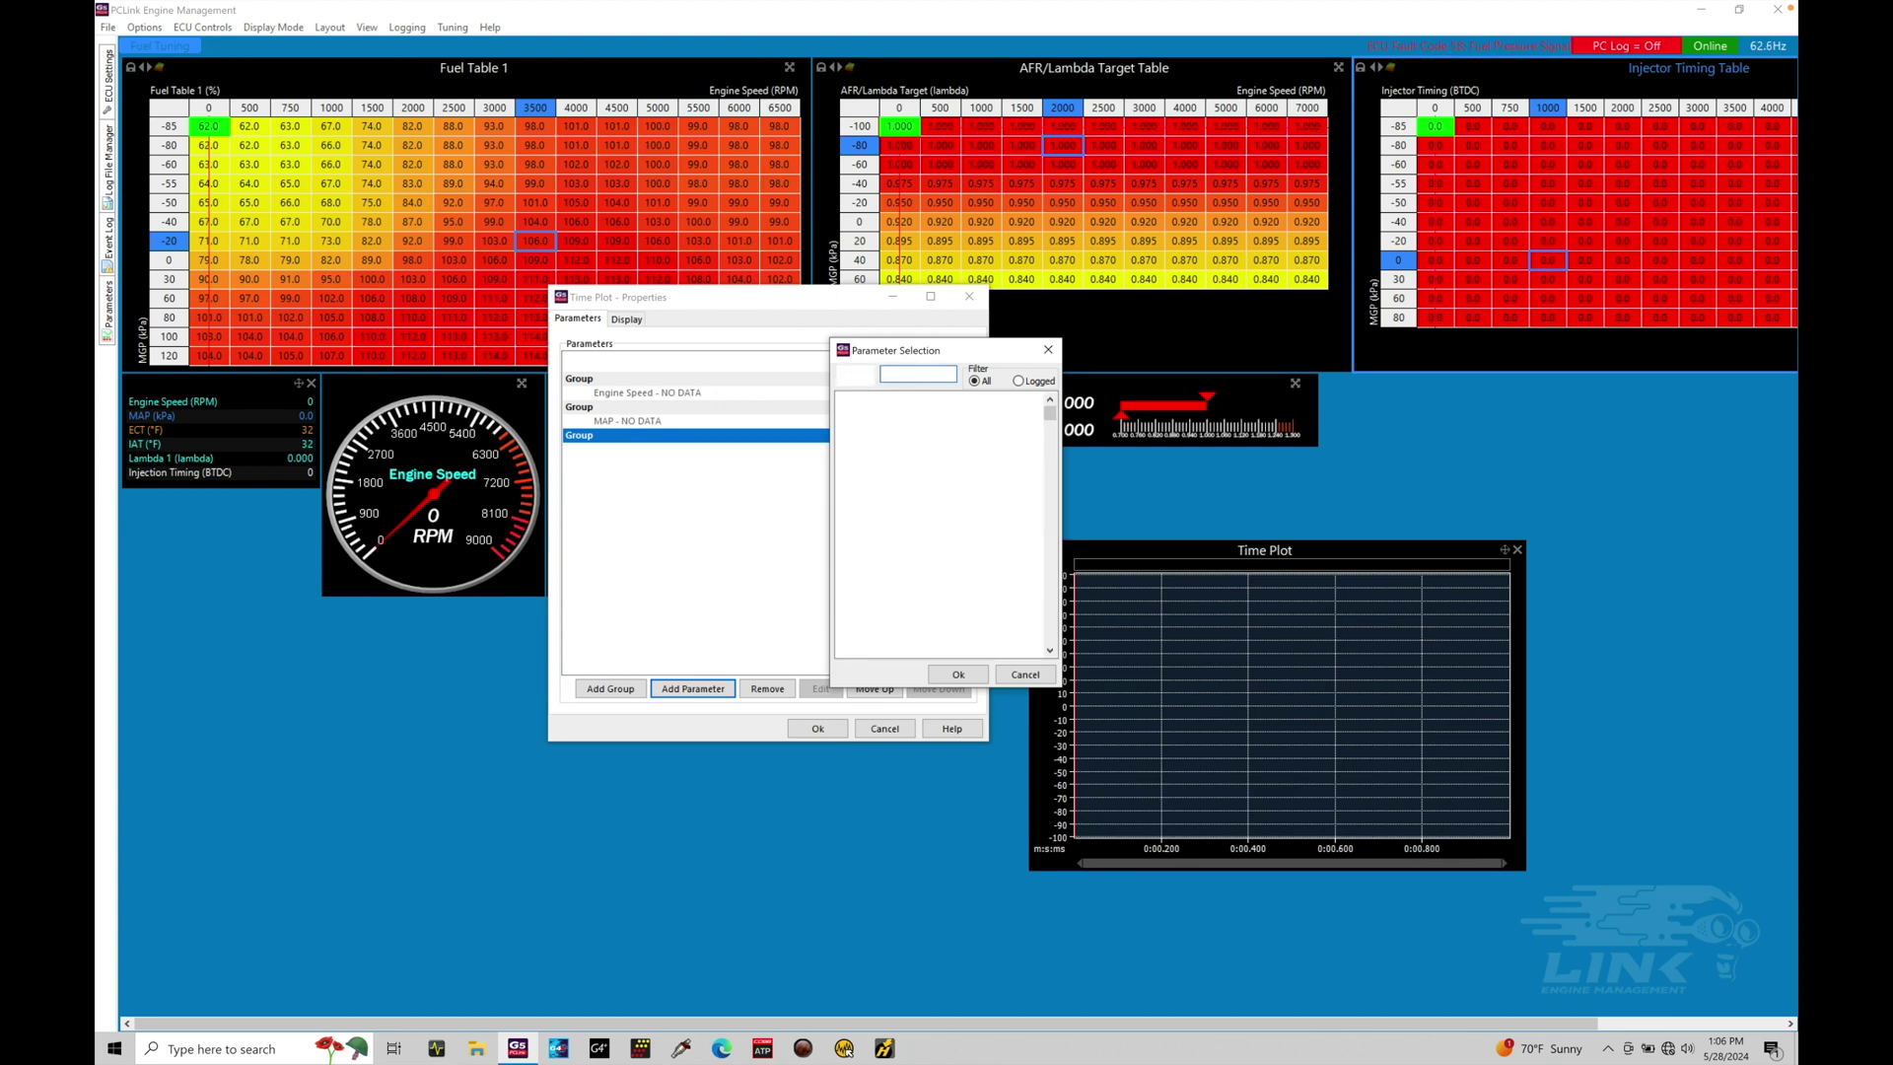
{"action": "type", "text": "lambda"}
{"action": "left_click", "coordinate": [892, 531]}
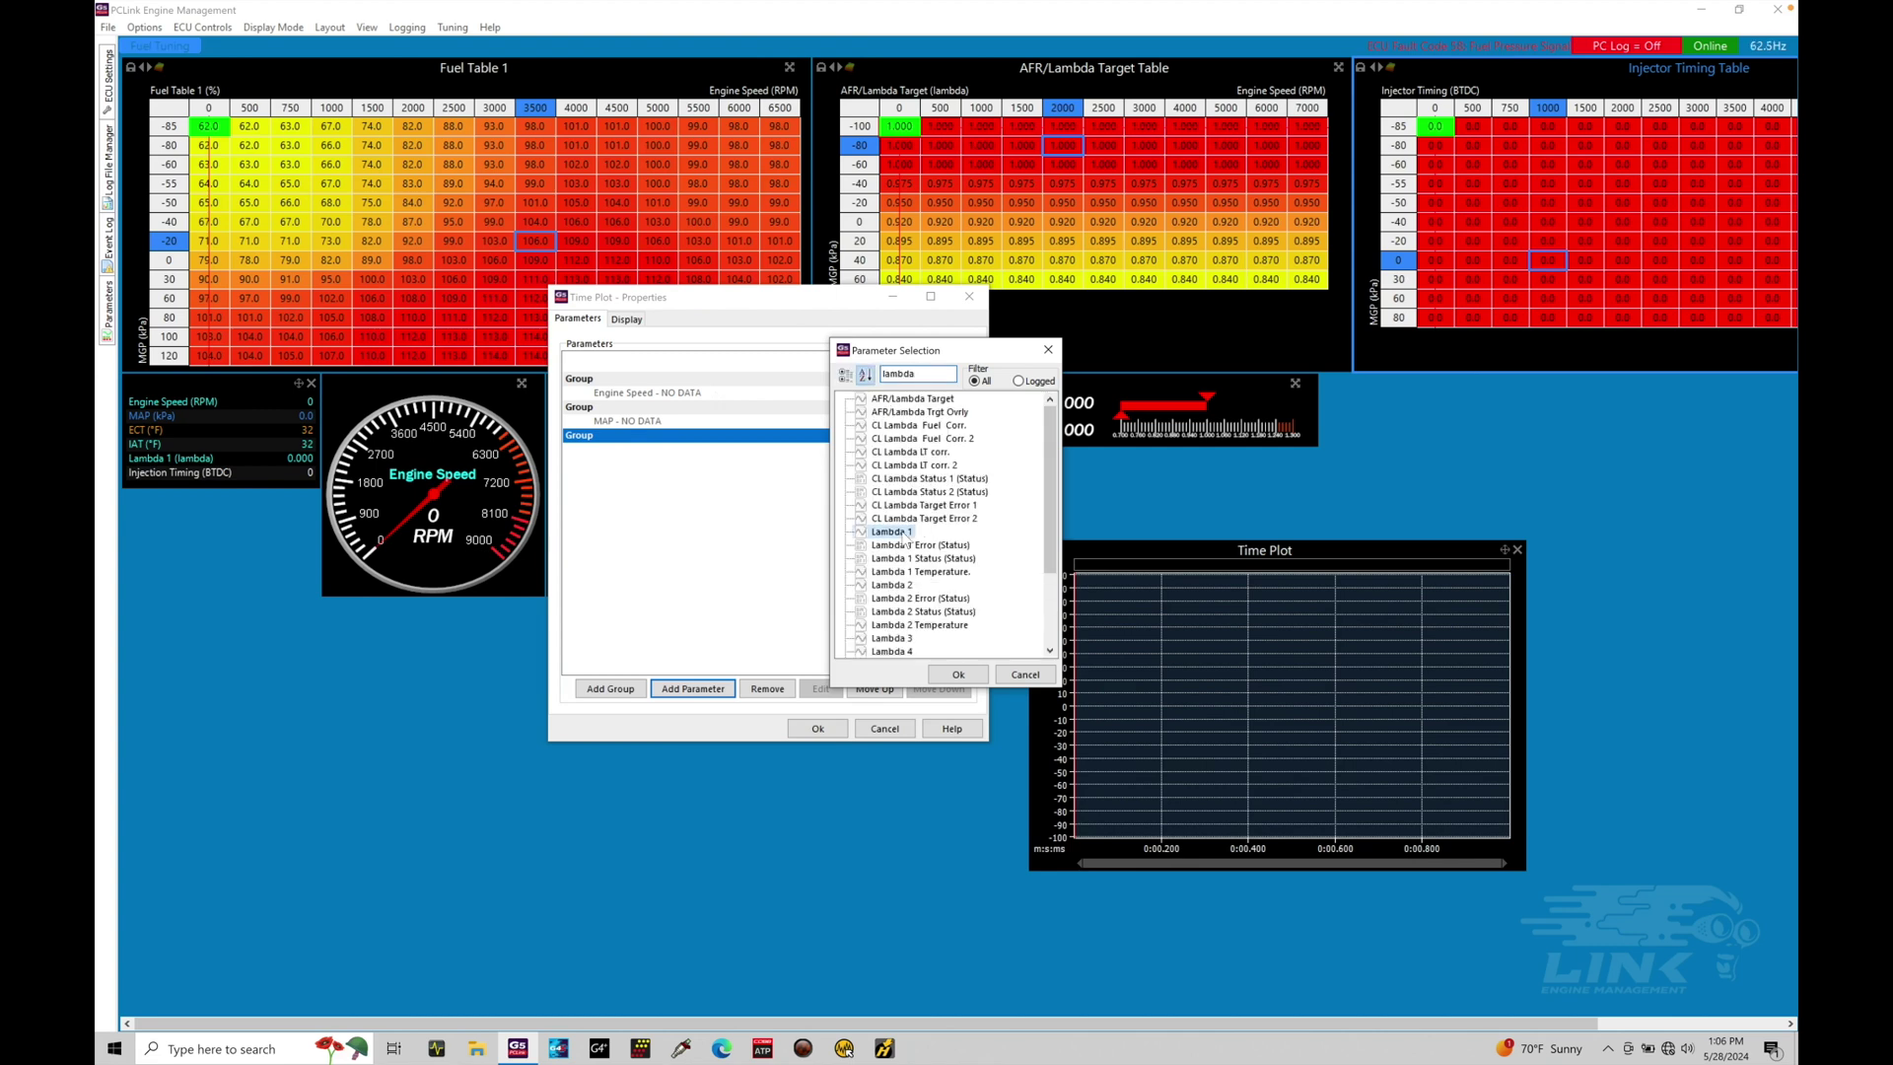
{"action": "left_click", "coordinate": [957, 675]}
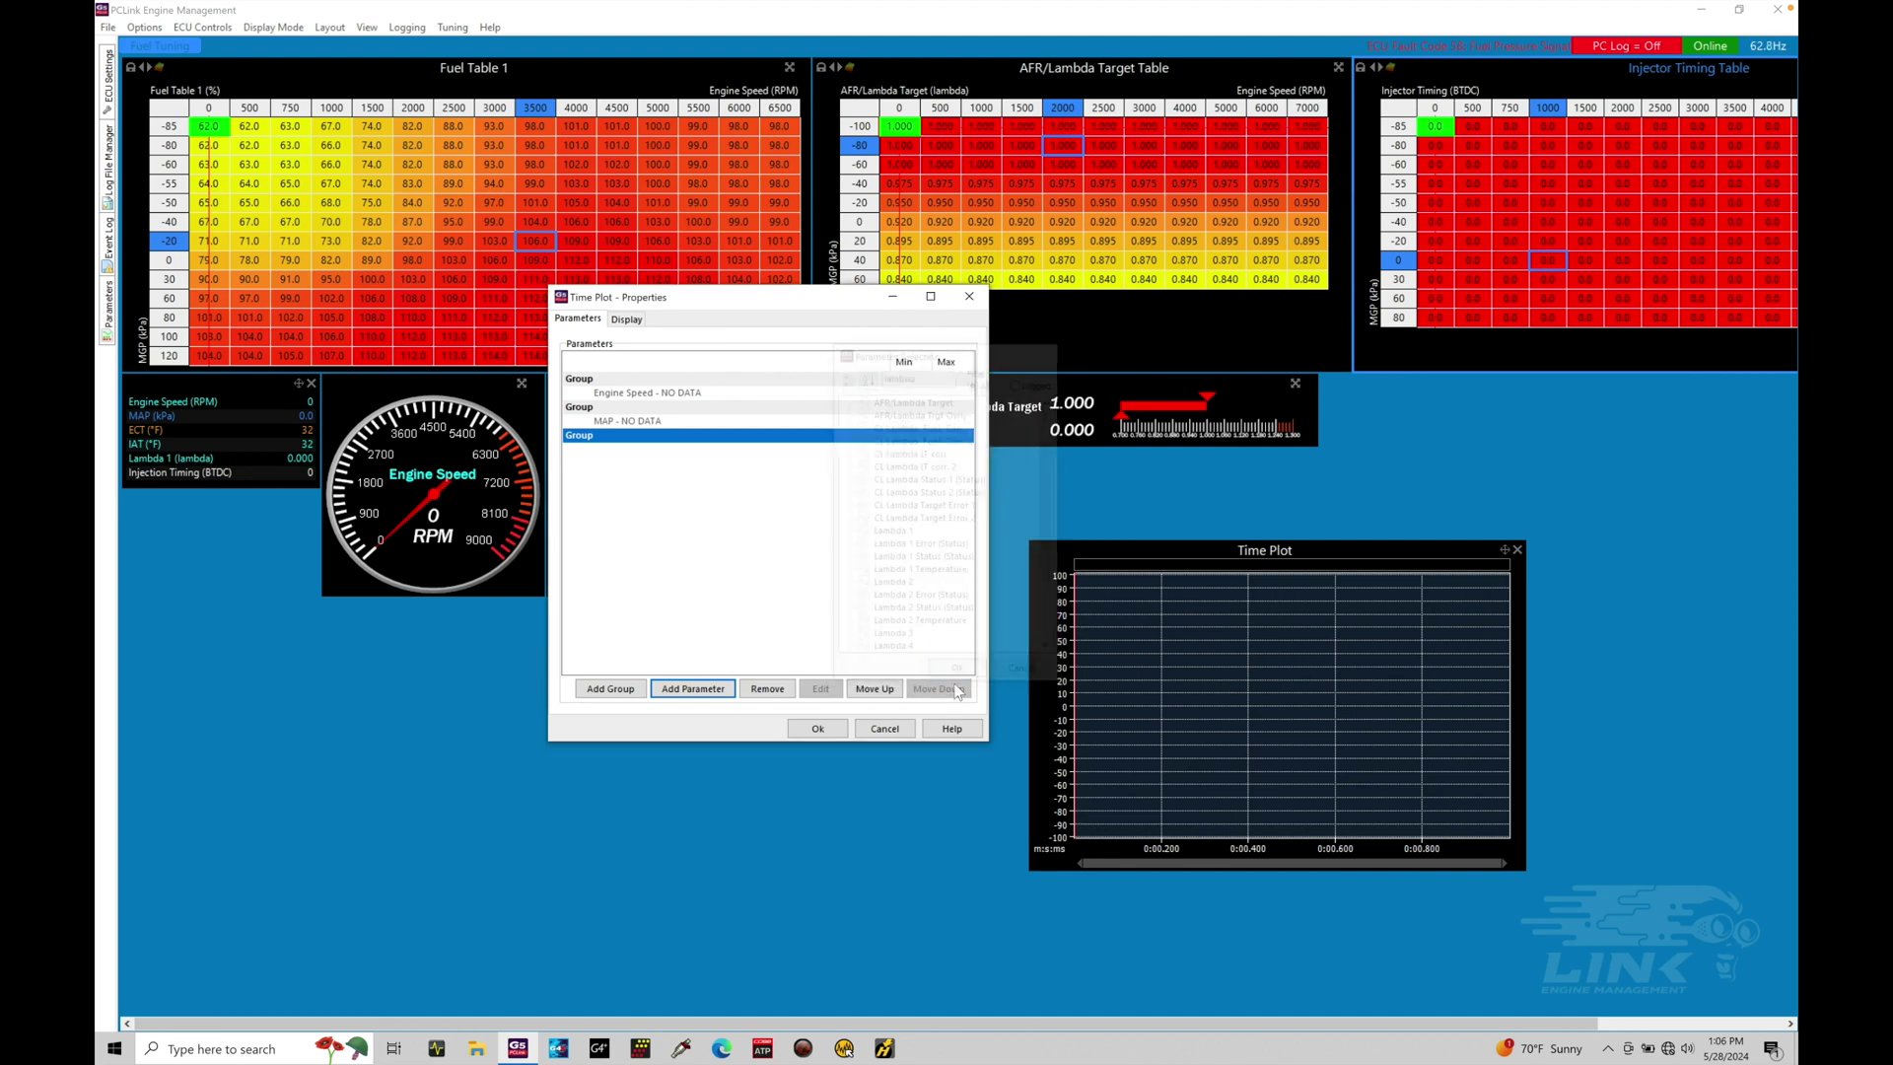
Step: Add AFR/Lambda Target to the time plot's third group alongside Lambda 1 and apply the plot's properties
{"action": "left_click", "coordinate": [720, 689]}
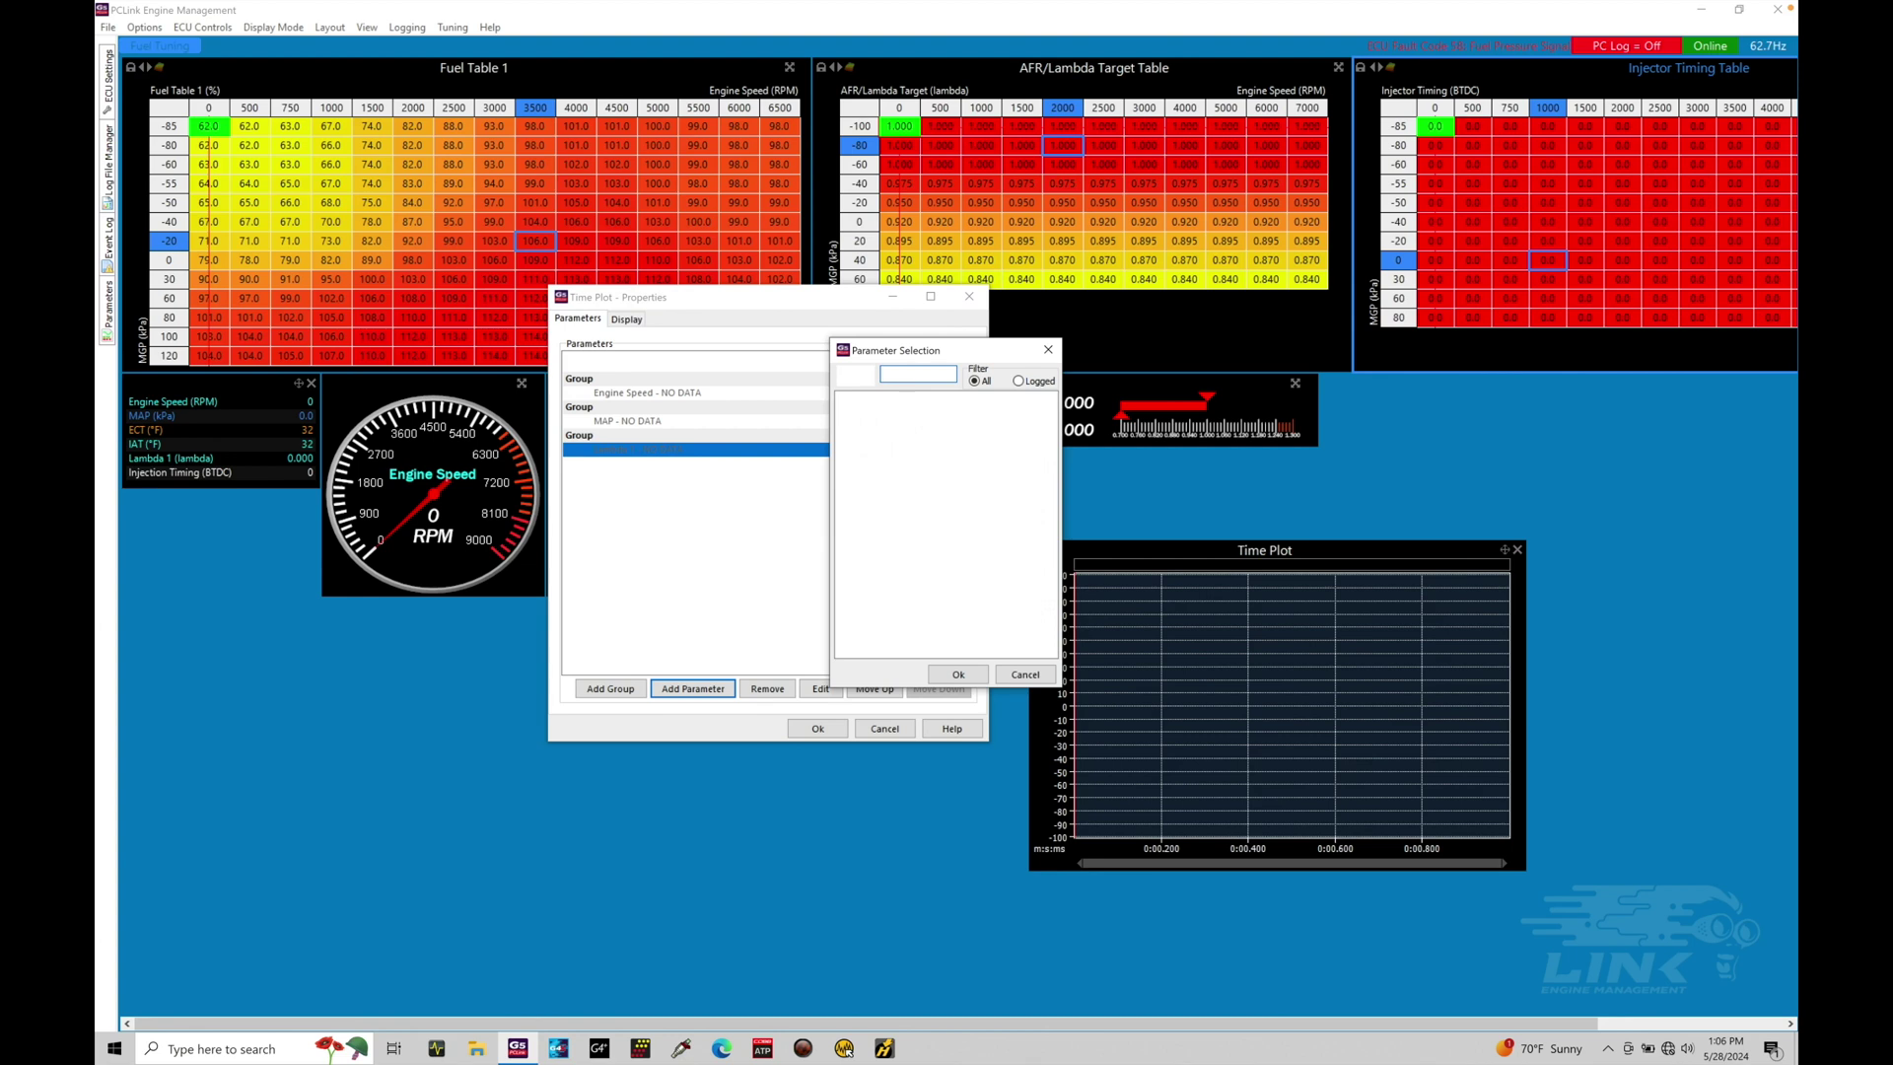
{"action": "type", "text": "la"}
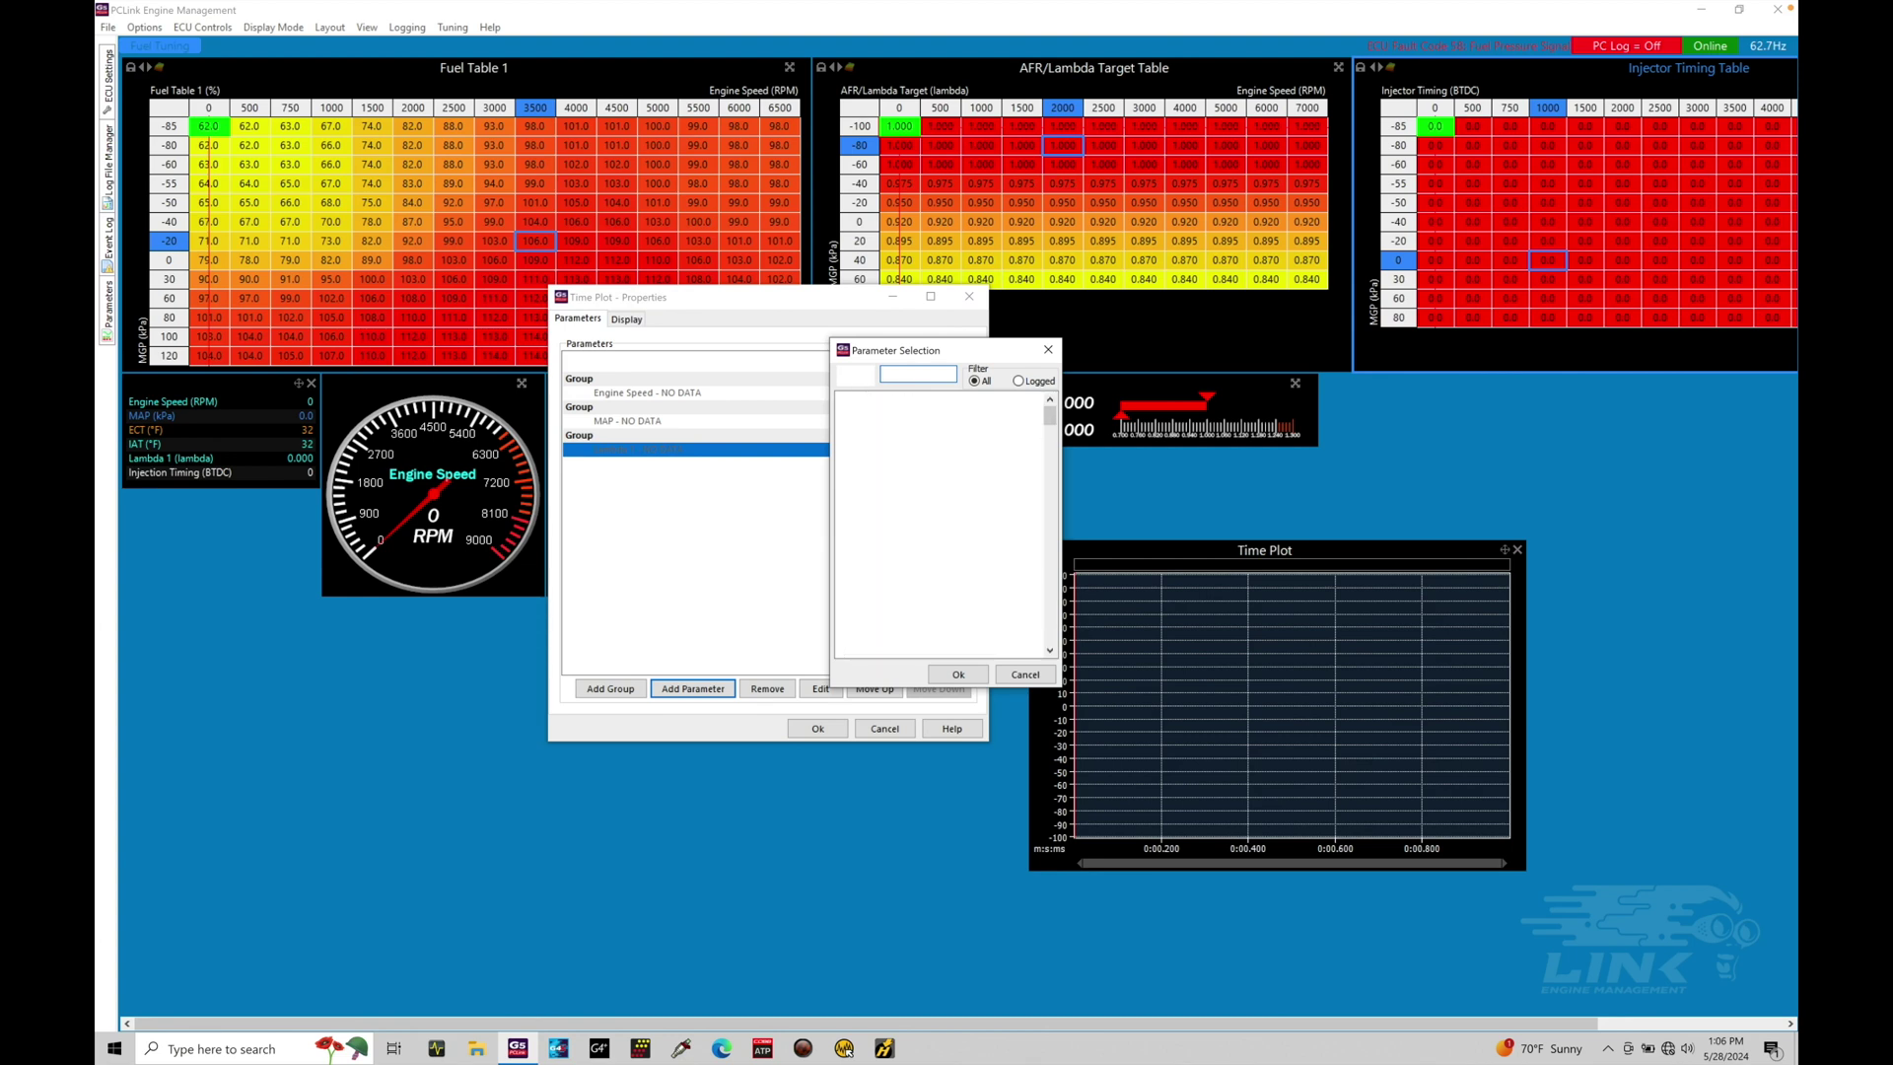
{"action": "type", "text": "mbda"}
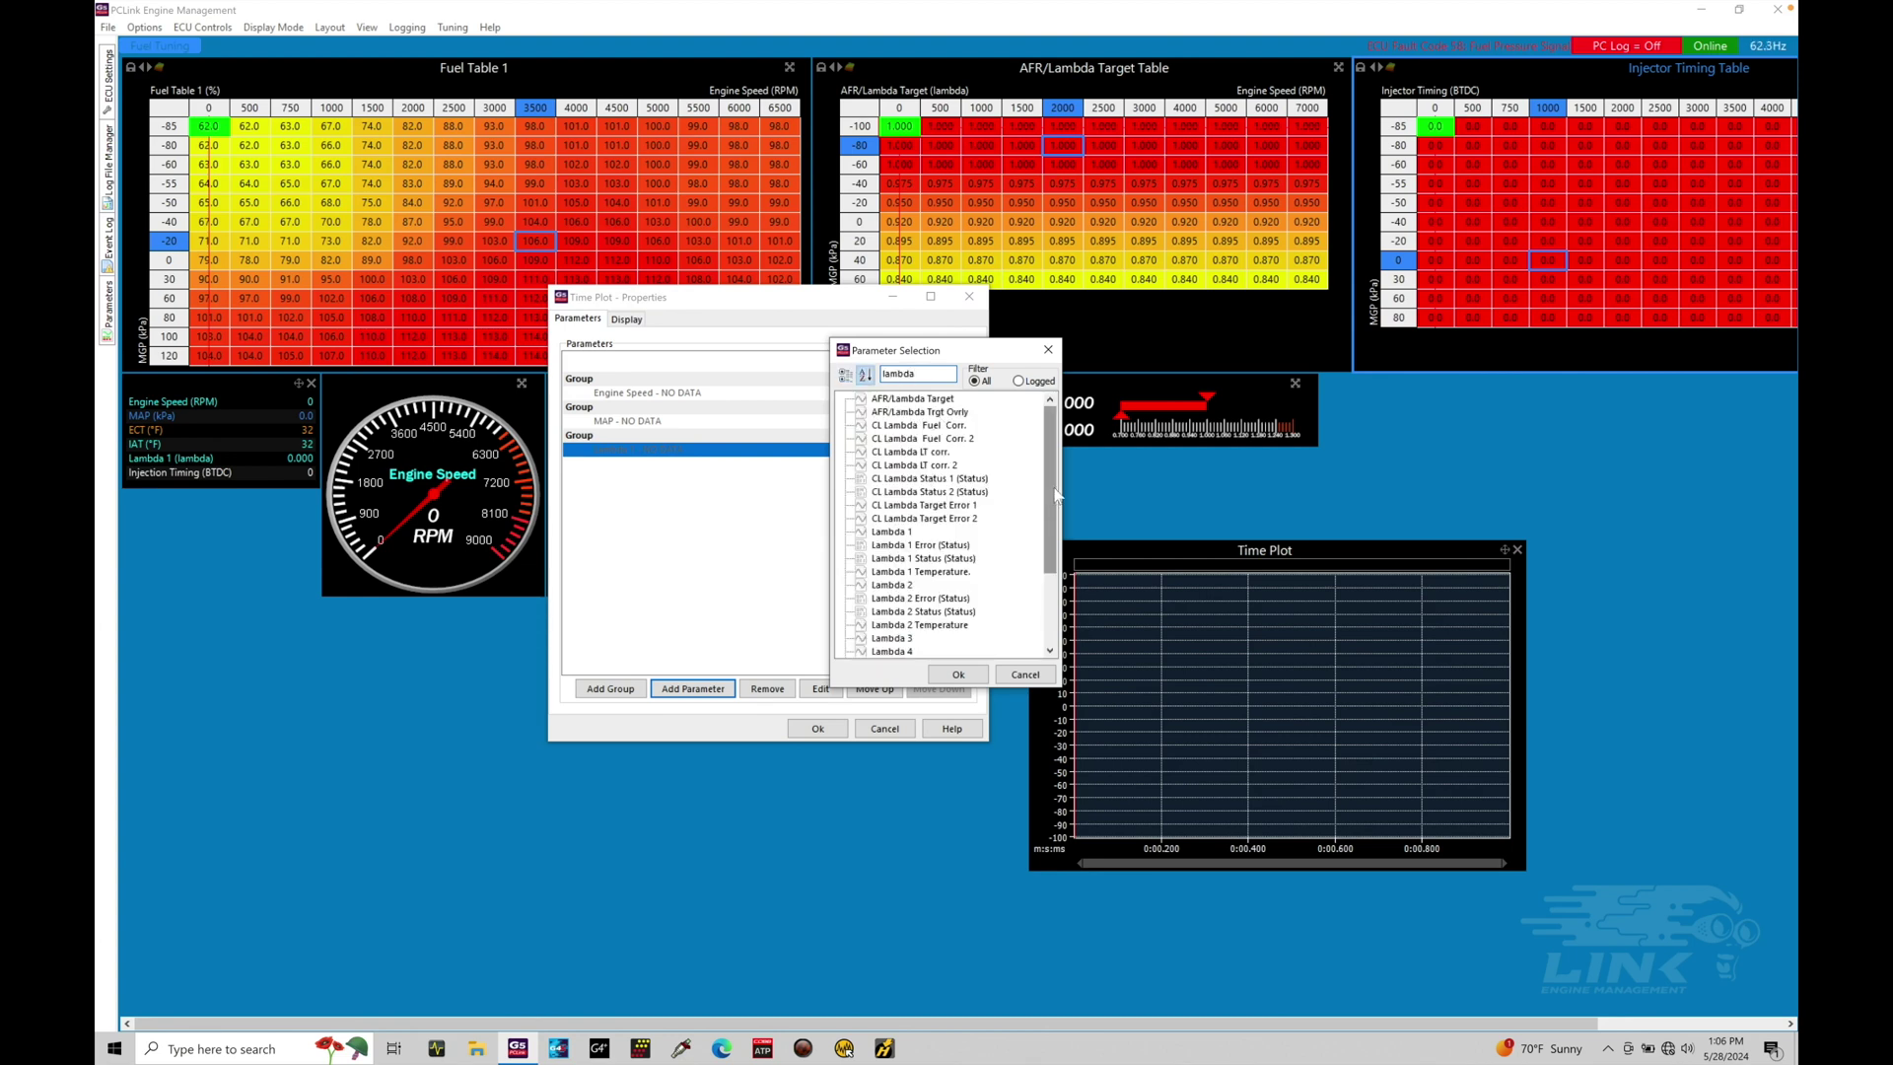
{"action": "left_click", "coordinate": [944, 400]}
{"action": "left_click", "coordinate": [942, 685]}
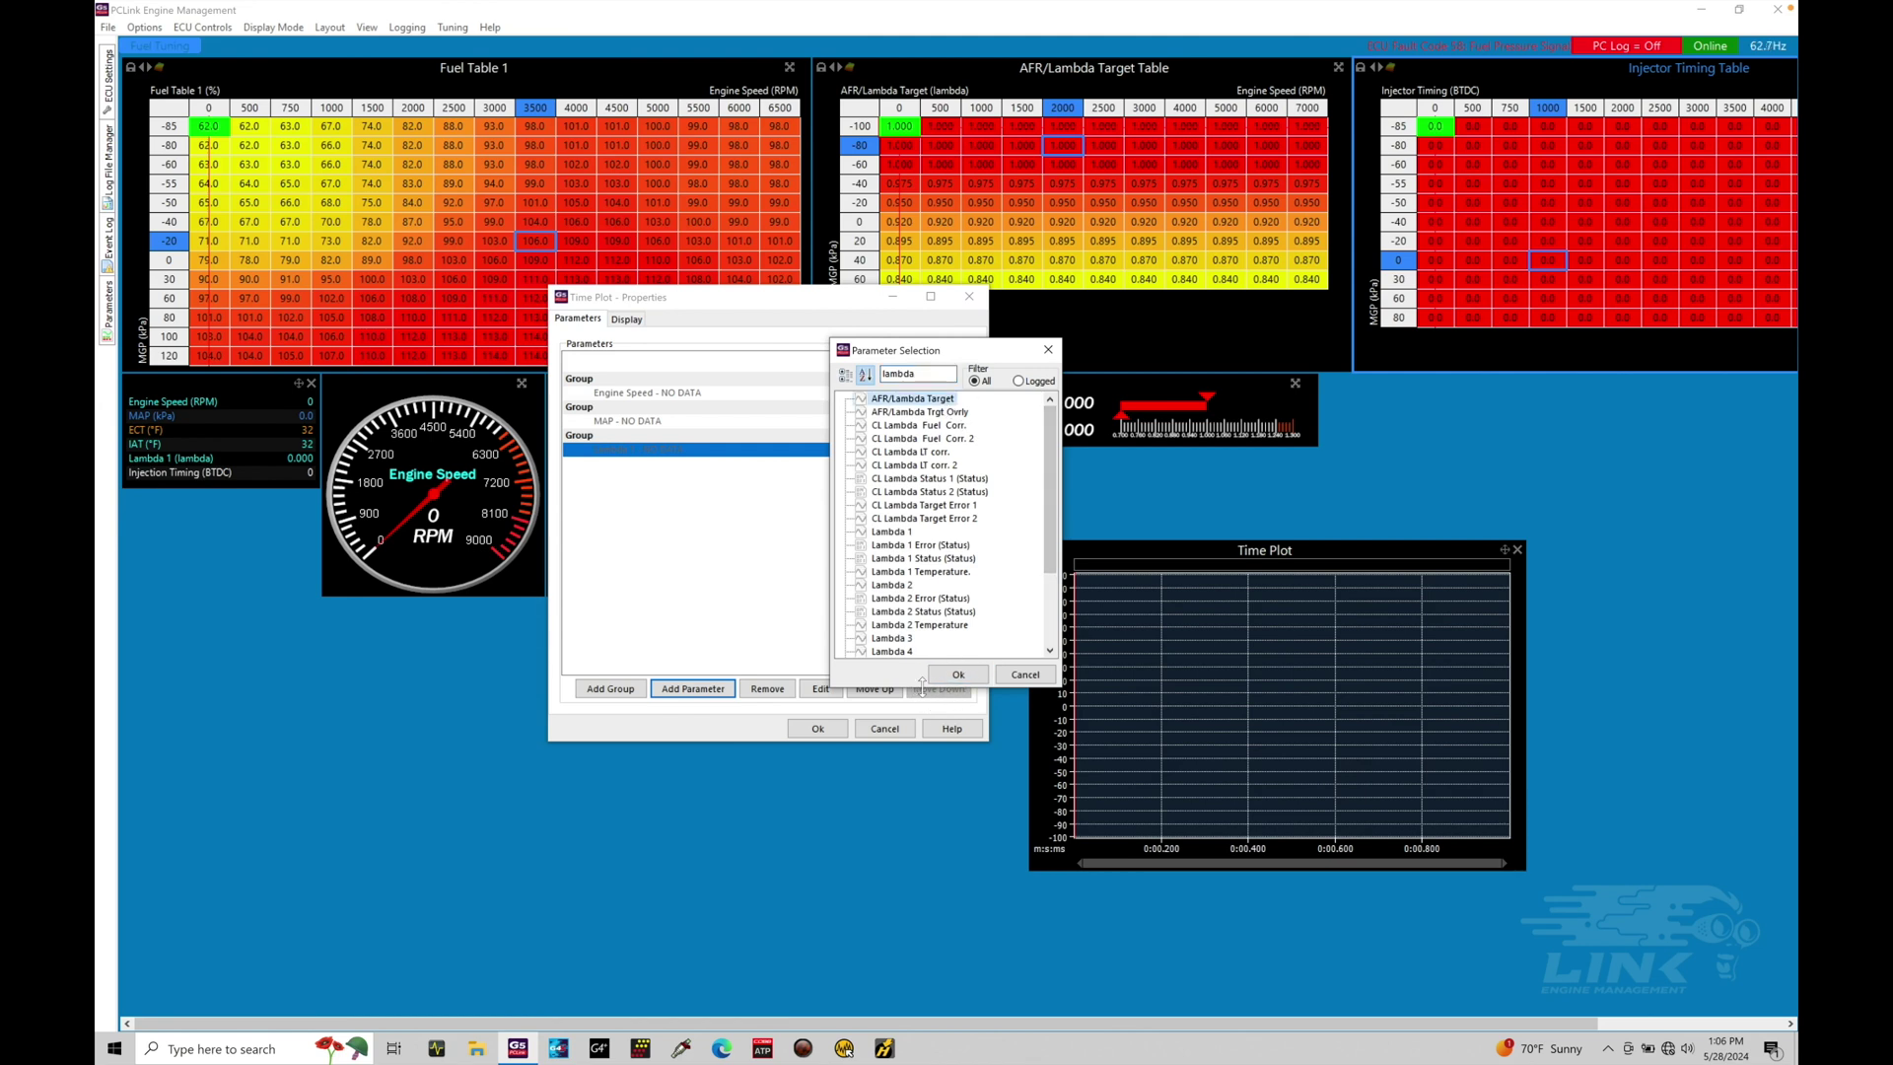
{"action": "left_click", "coordinate": [824, 727]}
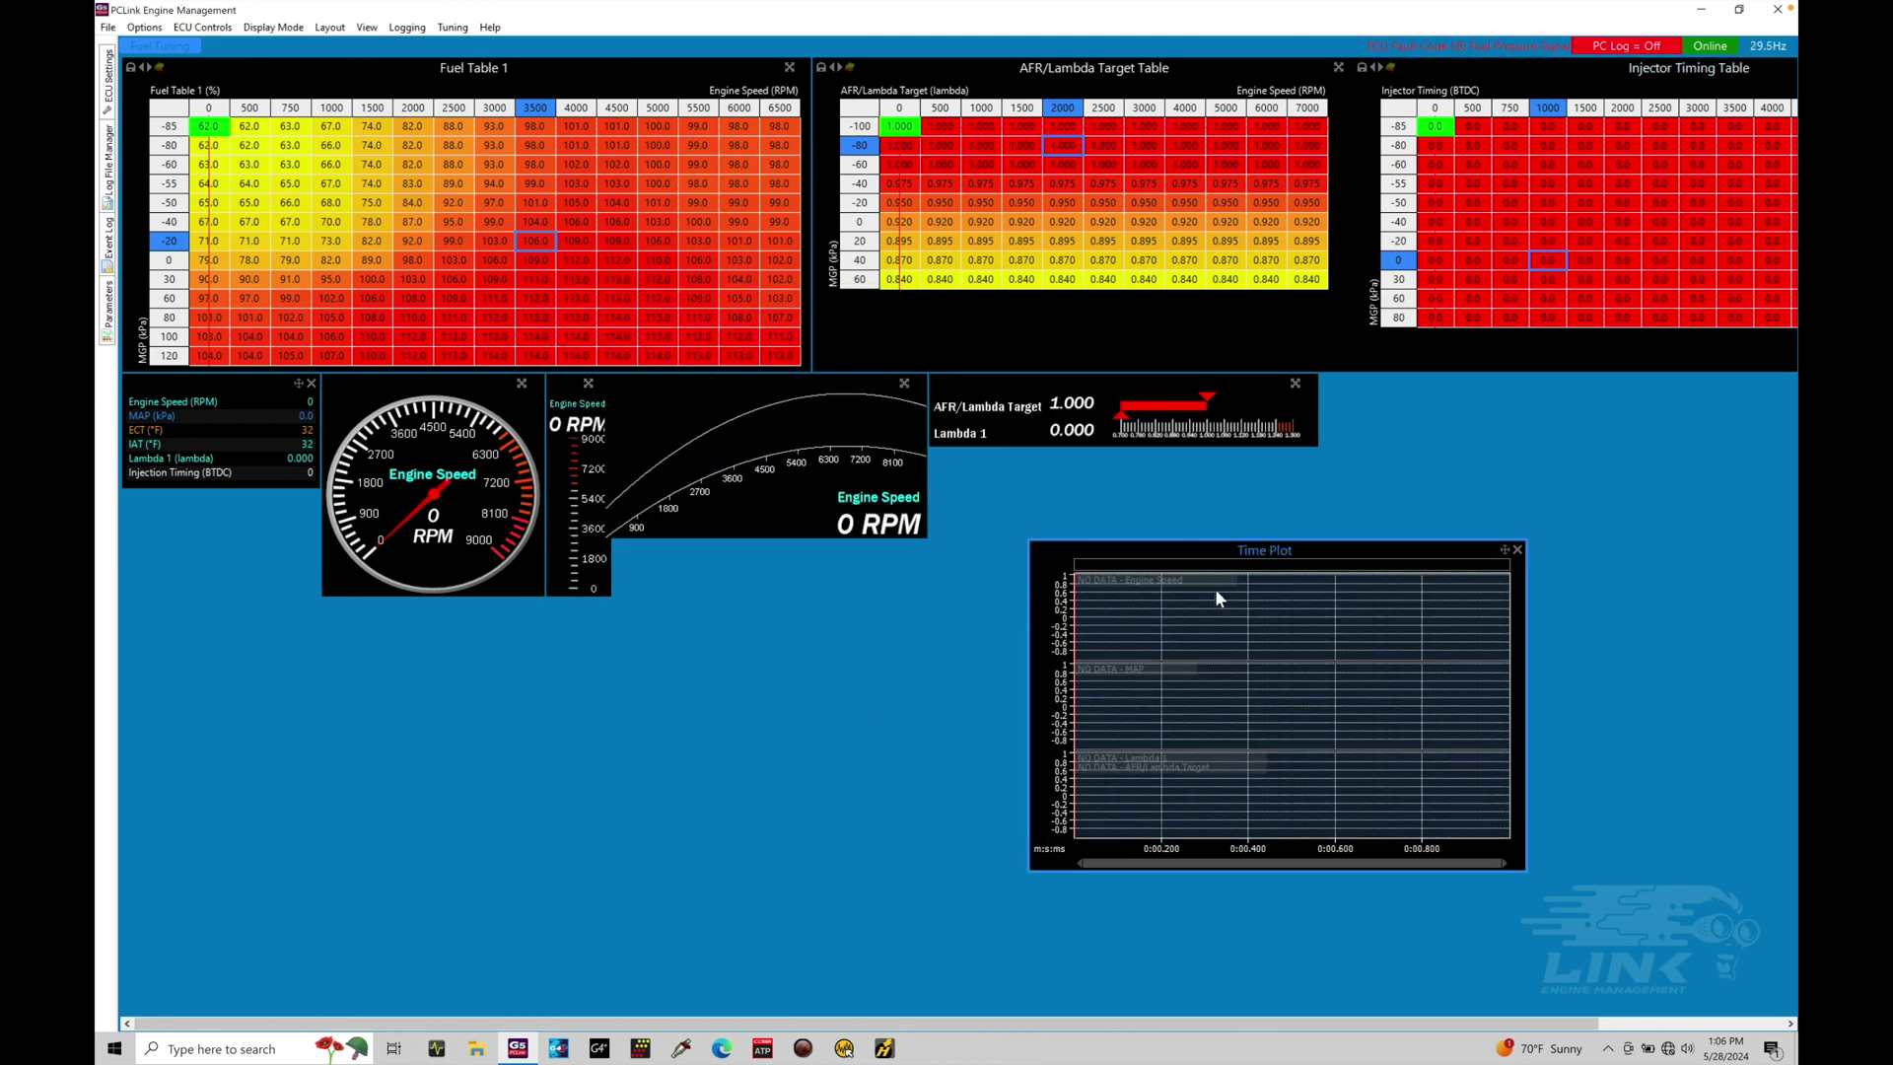
Step: Move the time plot below the runtime value list and gauges, then widen and lengthen it to reach the page's lower edge
{"action": "left_click", "coordinate": [432, 588]}
{"action": "left_click_drag", "start_coordinate": [432, 589], "coordinate": [193, 617]}
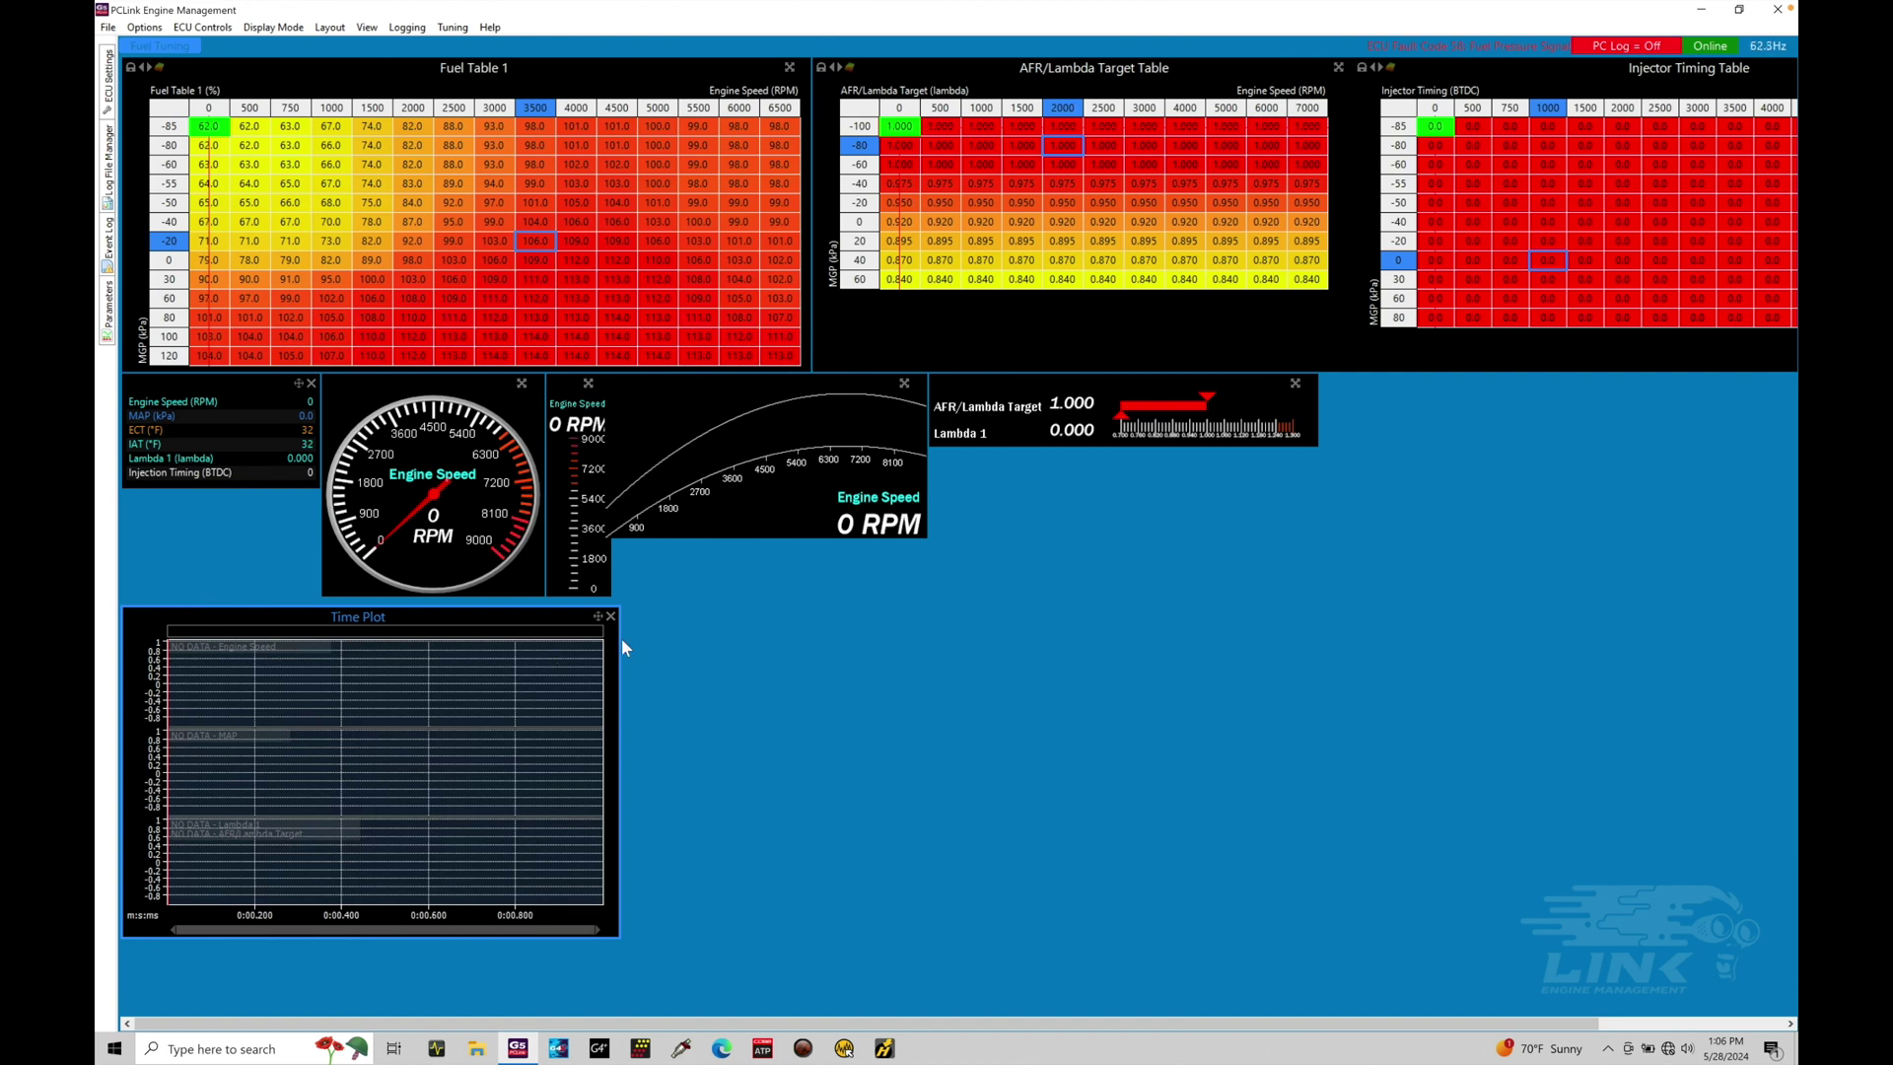
{"action": "left_click_drag", "start_coordinate": [619, 636], "coordinate": [912, 641]}
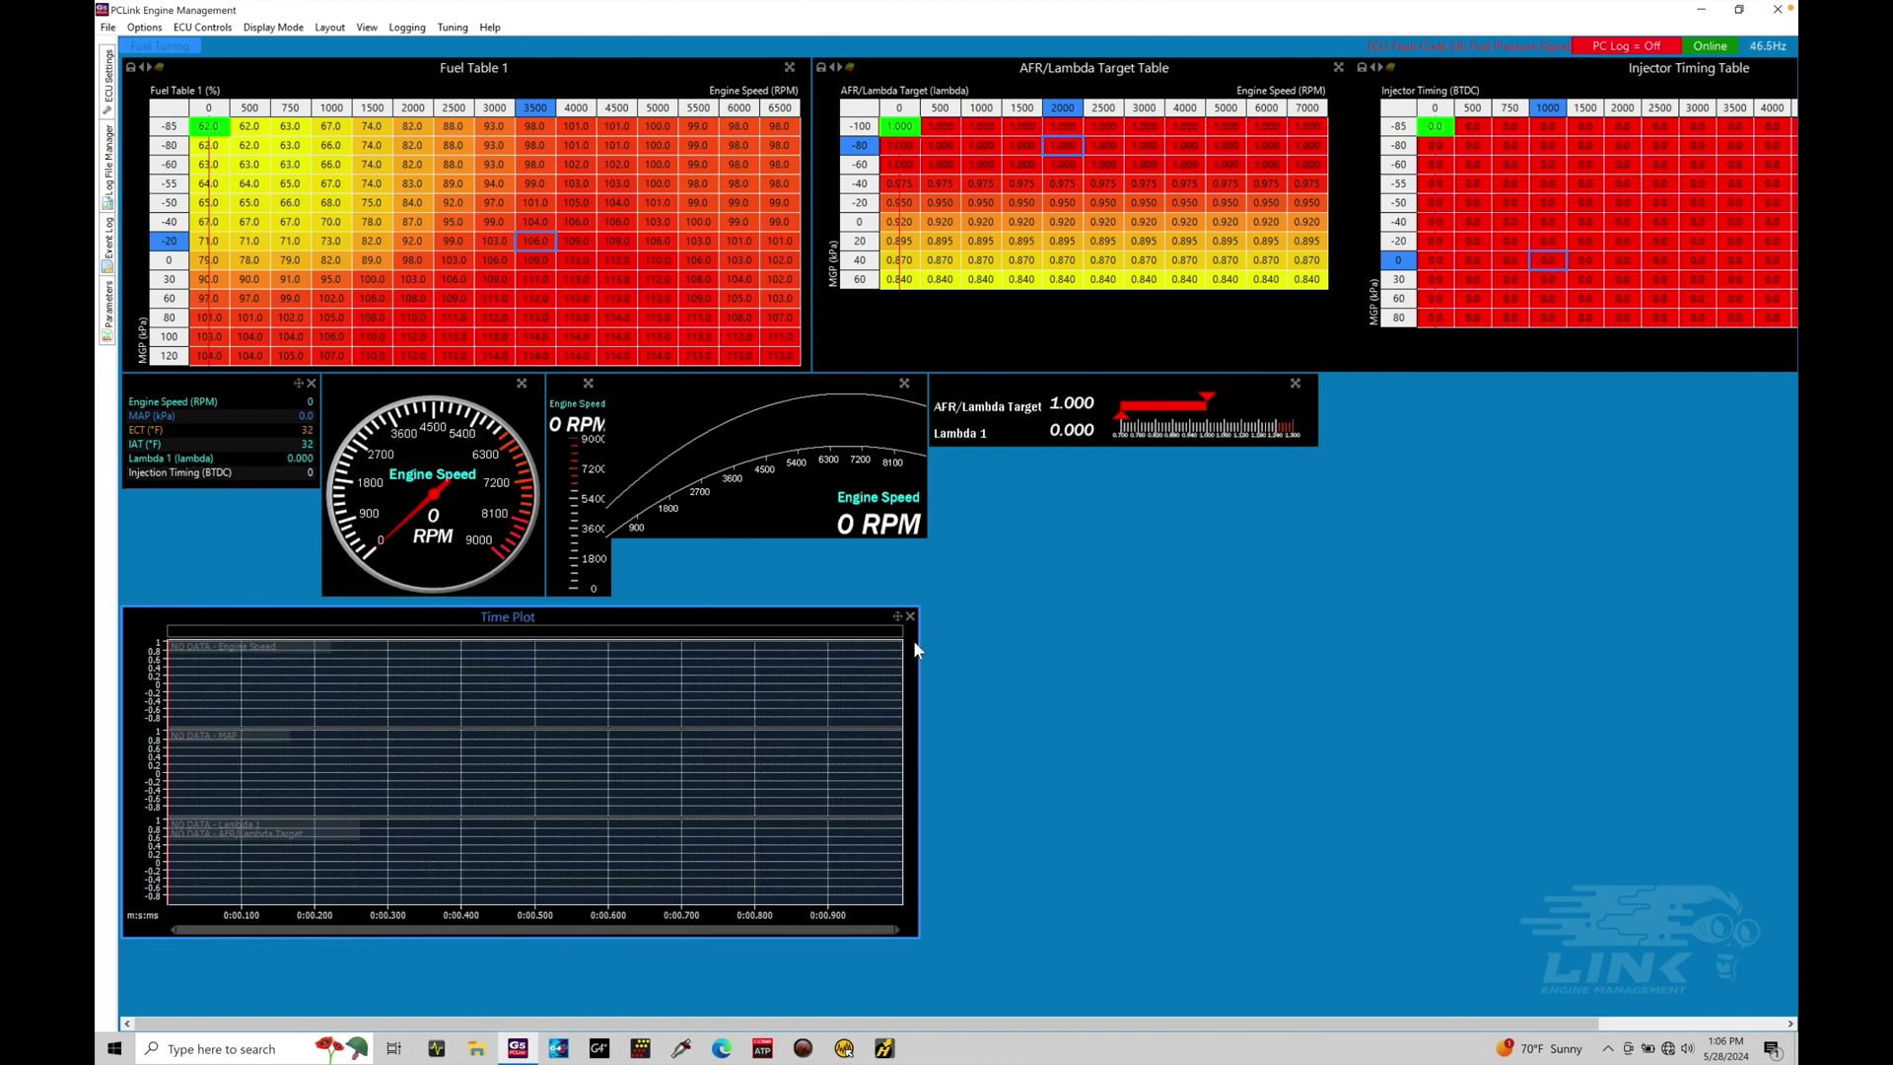
{"action": "left_click_drag", "start_coordinate": [792, 938], "coordinate": [791, 1014]}
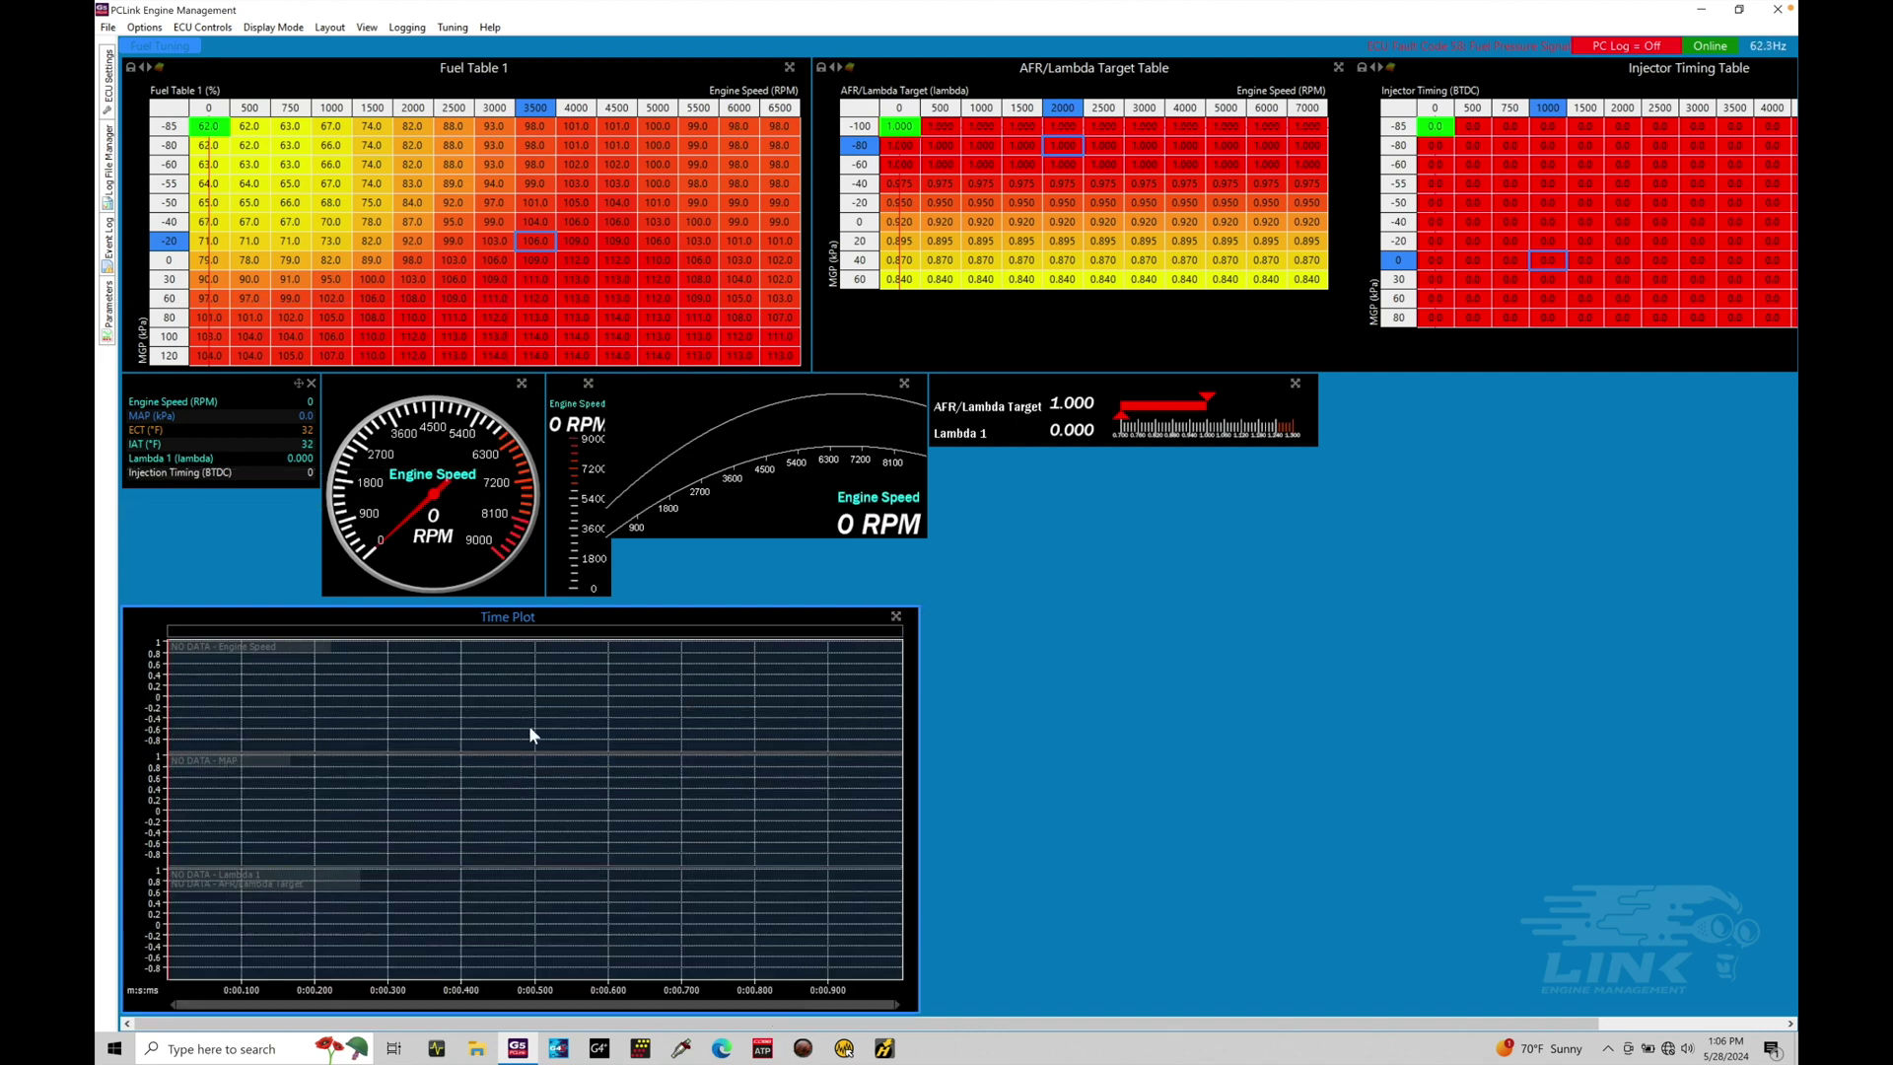
Step: Record a short PC log, stop it, and place the time plot's cursor within the logged data
{"action": "left_click", "coordinate": [414, 30]}
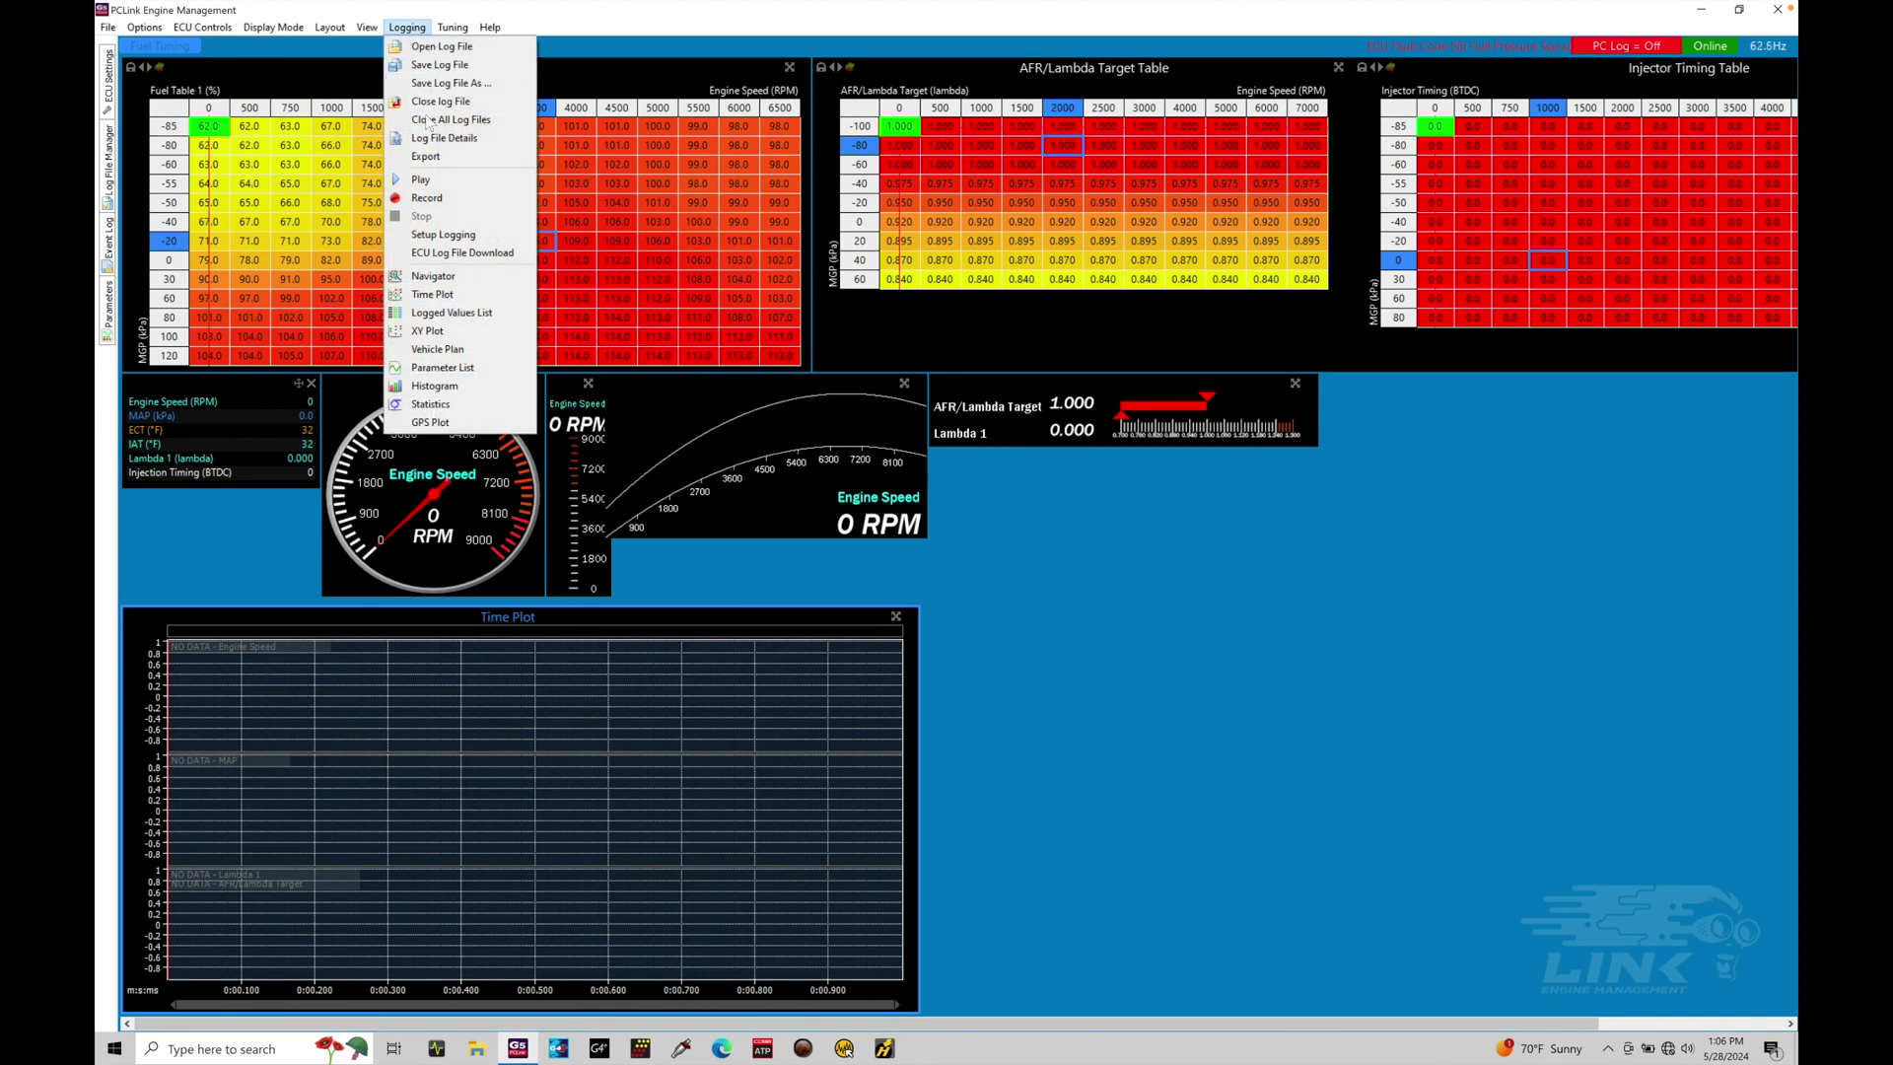
{"action": "left_click", "coordinate": [446, 198]}
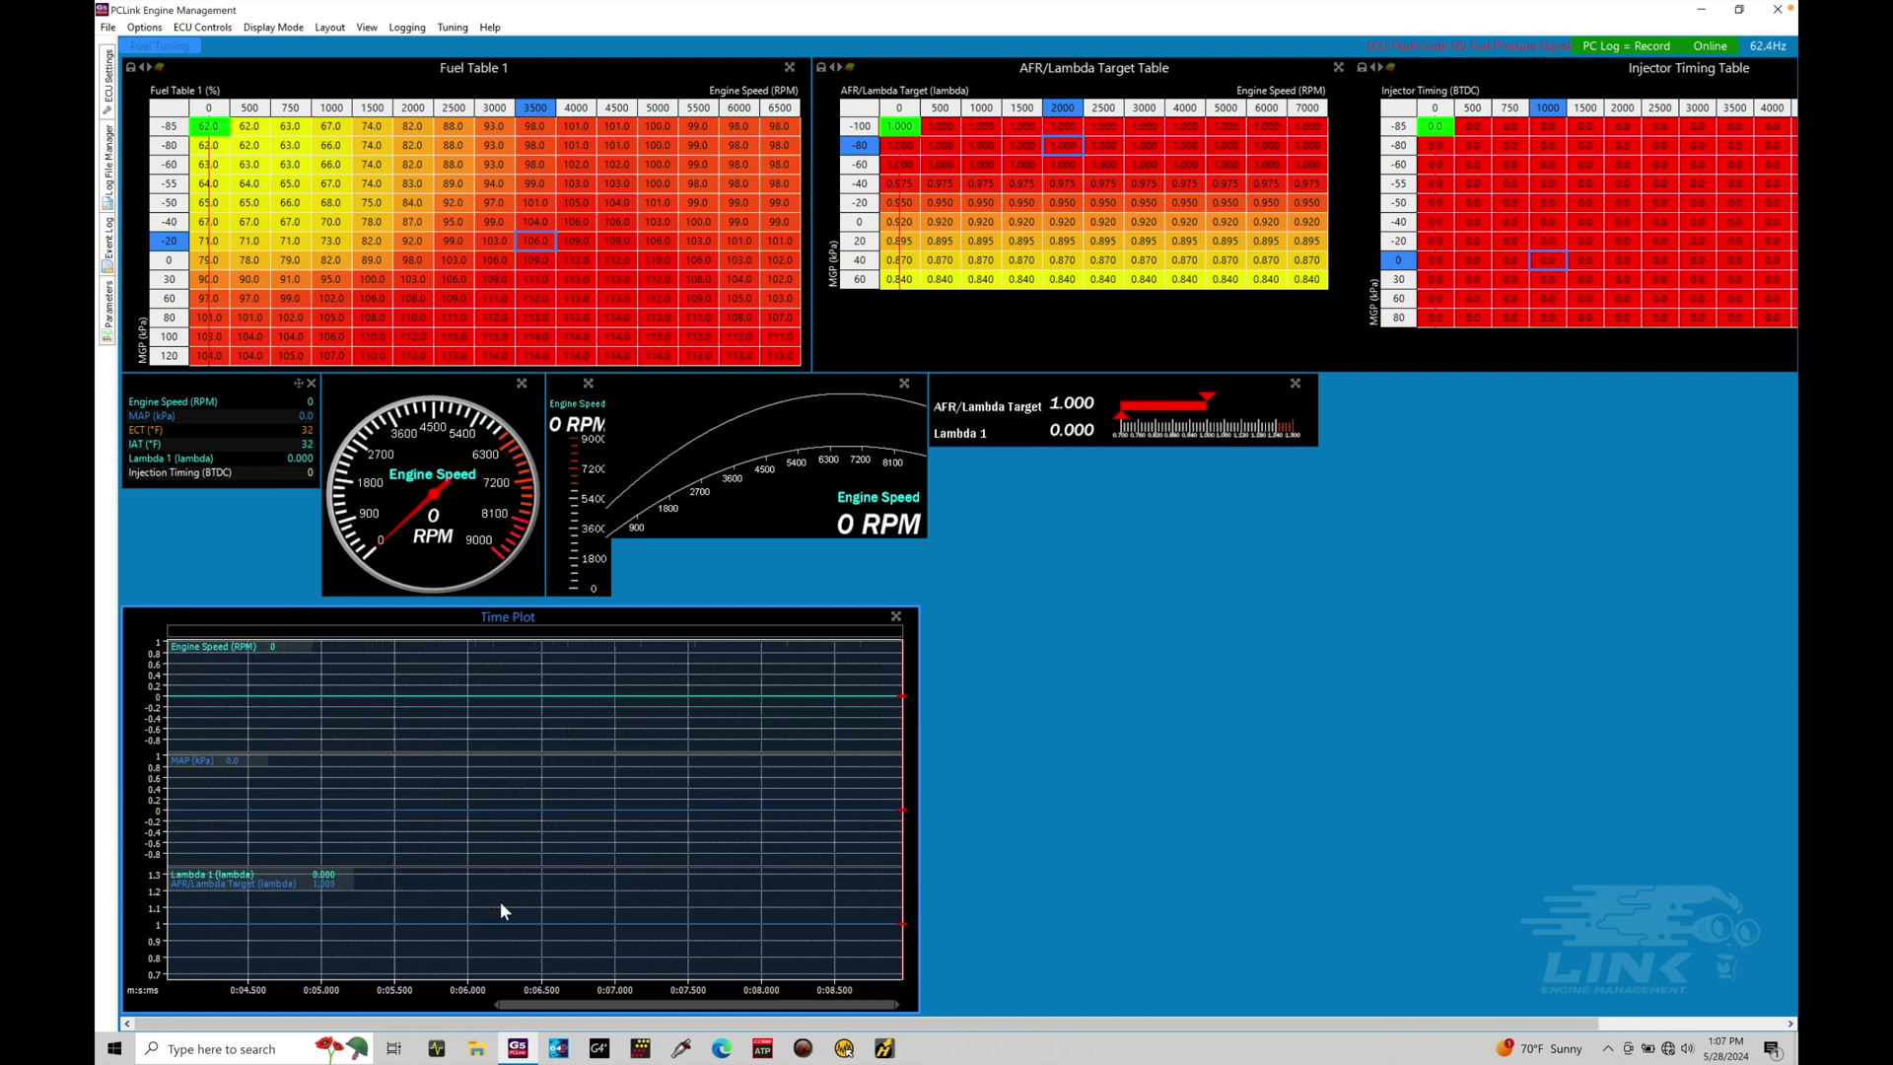
{"action": "left_click", "coordinate": [406, 27]}
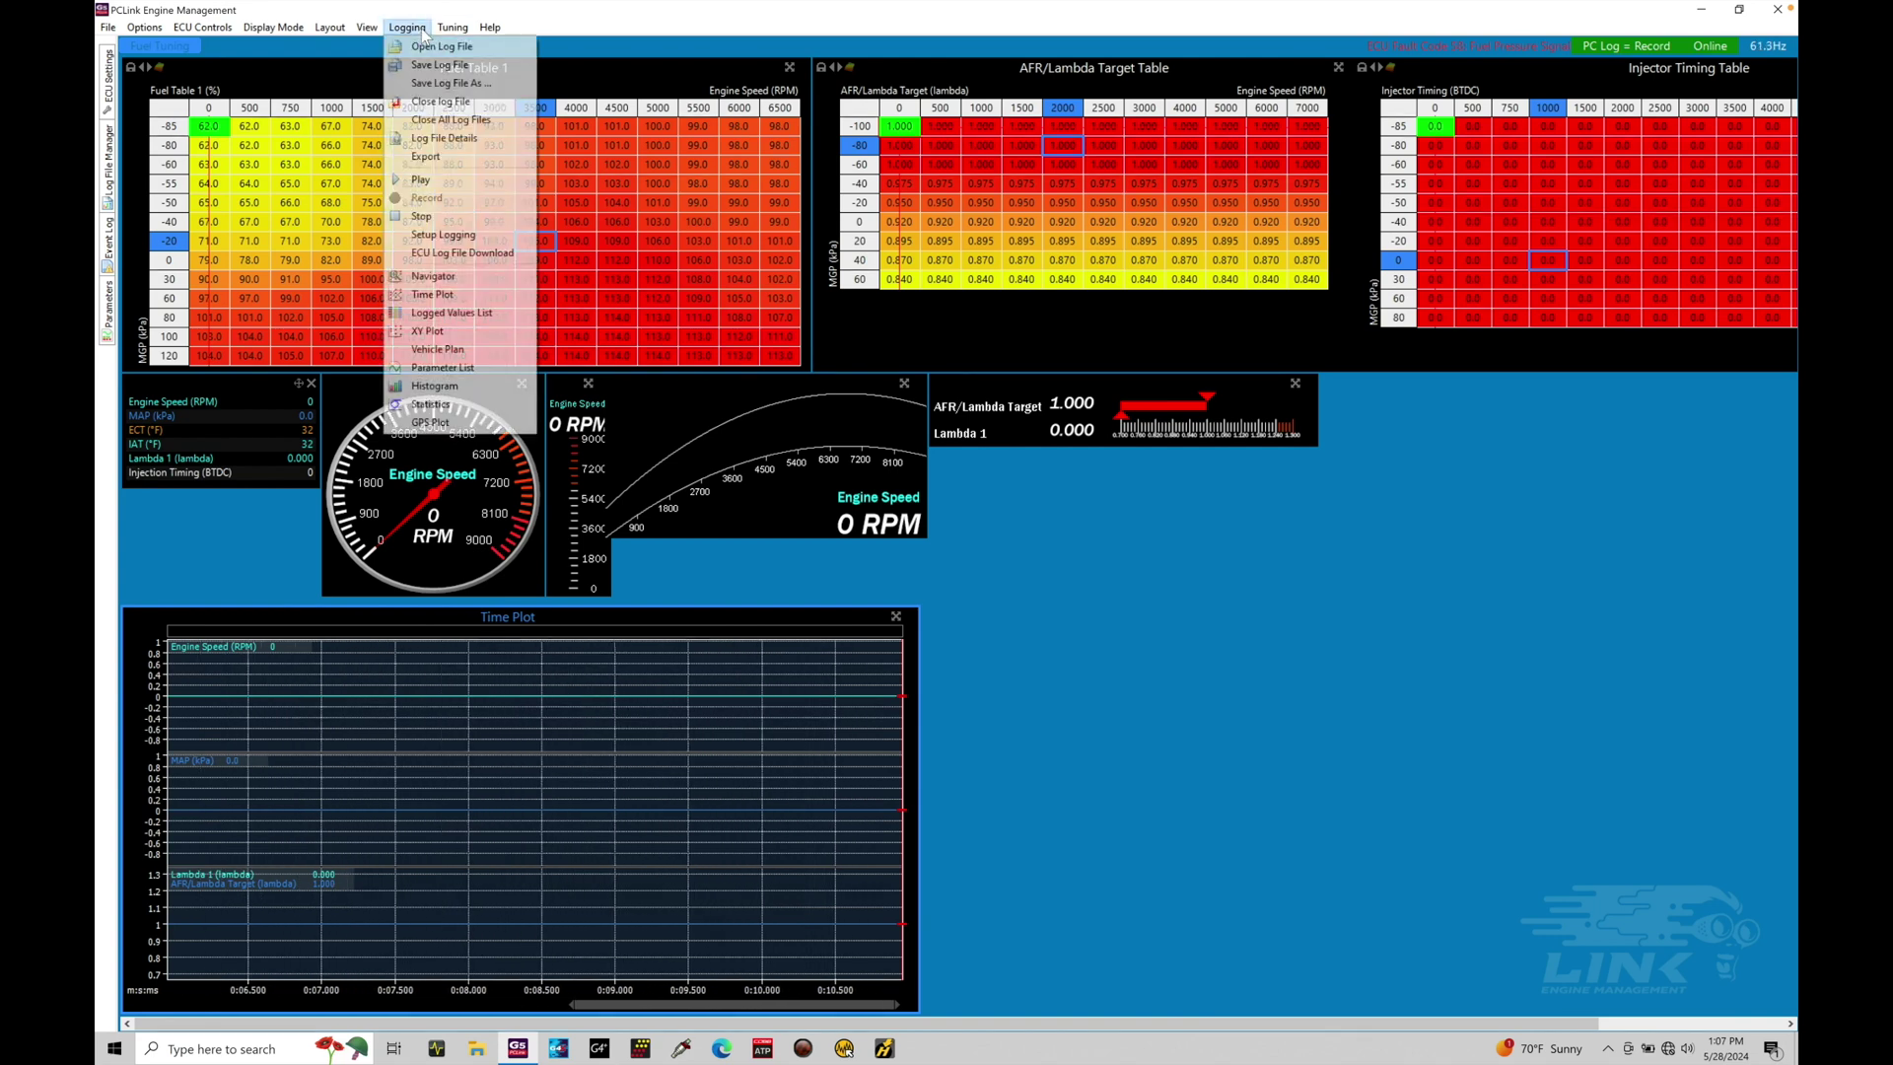
{"action": "left_click", "coordinate": [447, 215]}
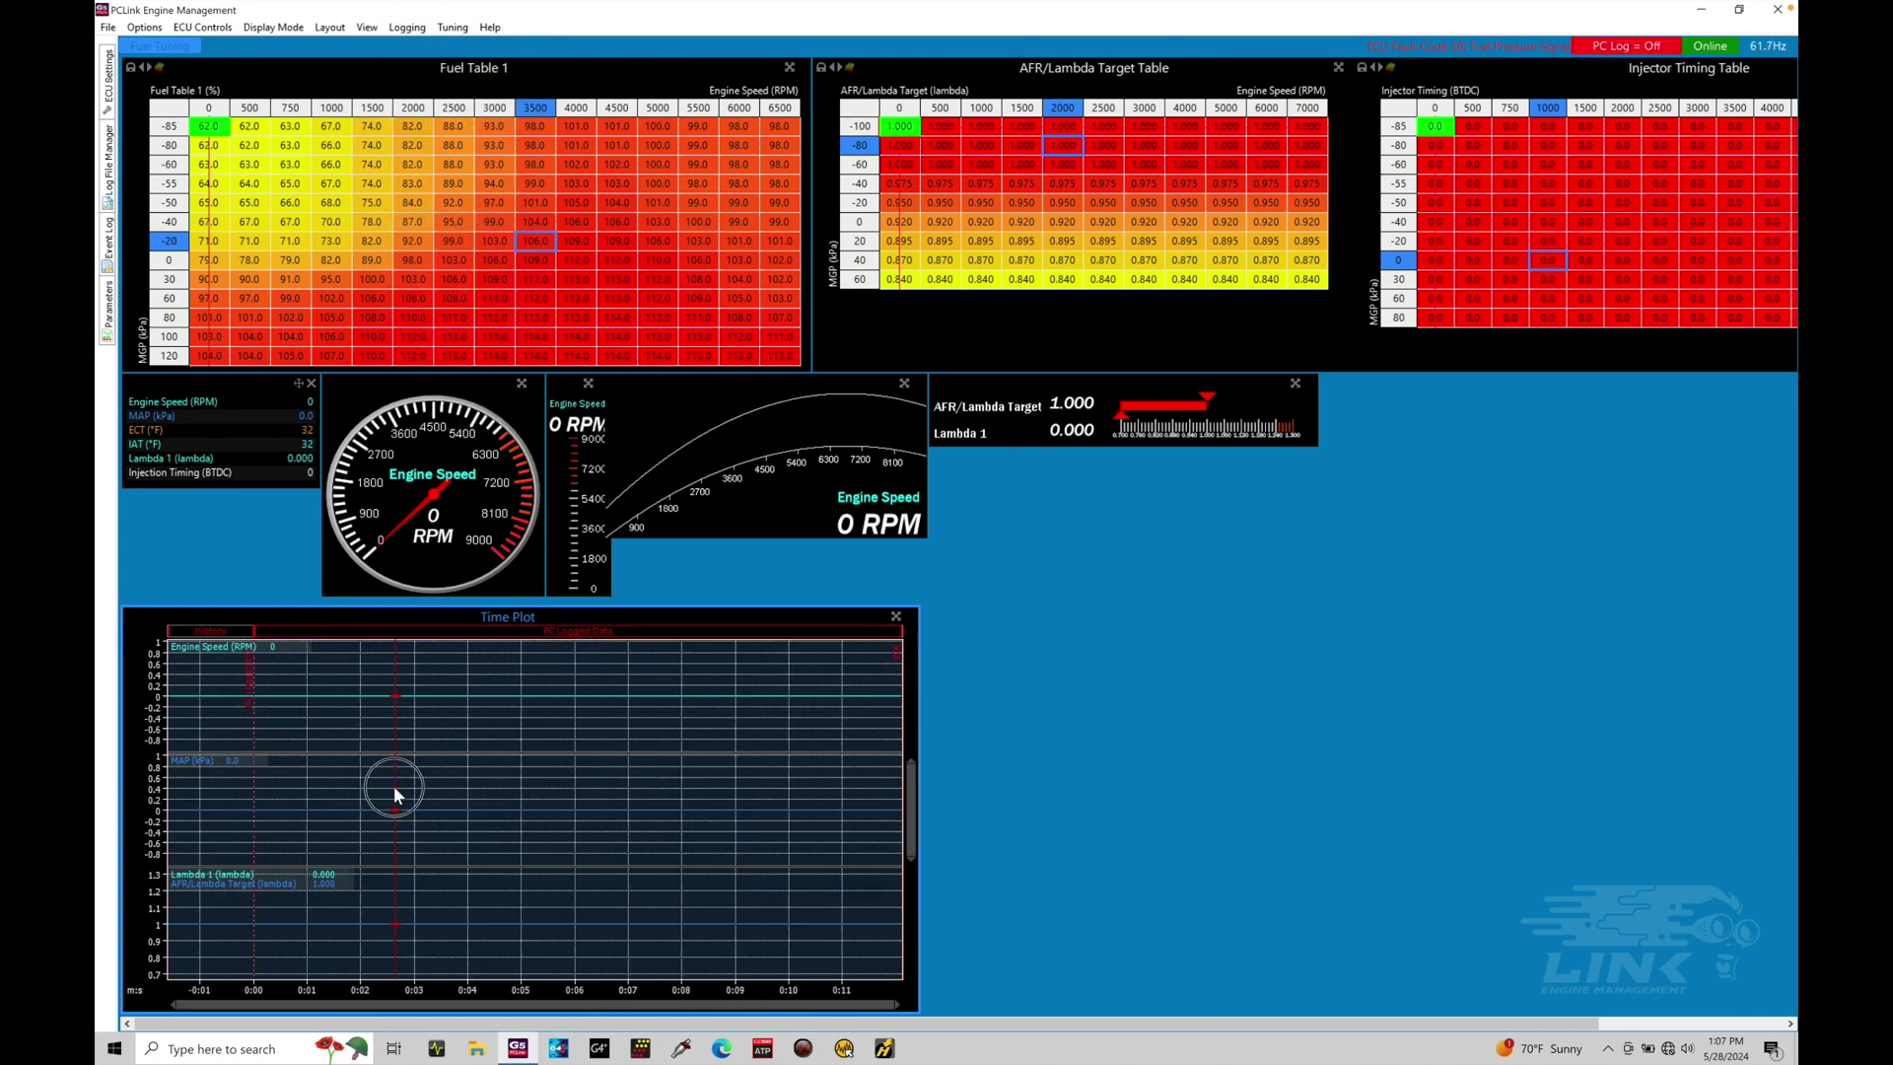
{"action": "left_click", "coordinate": [483, 776]}
Step: Create a Parameter List view on the page and add the Engine Speed parameter to it
{"action": "right_click", "coordinate": [992, 568]}
{"action": "left_click", "coordinate": [1016, 574]}
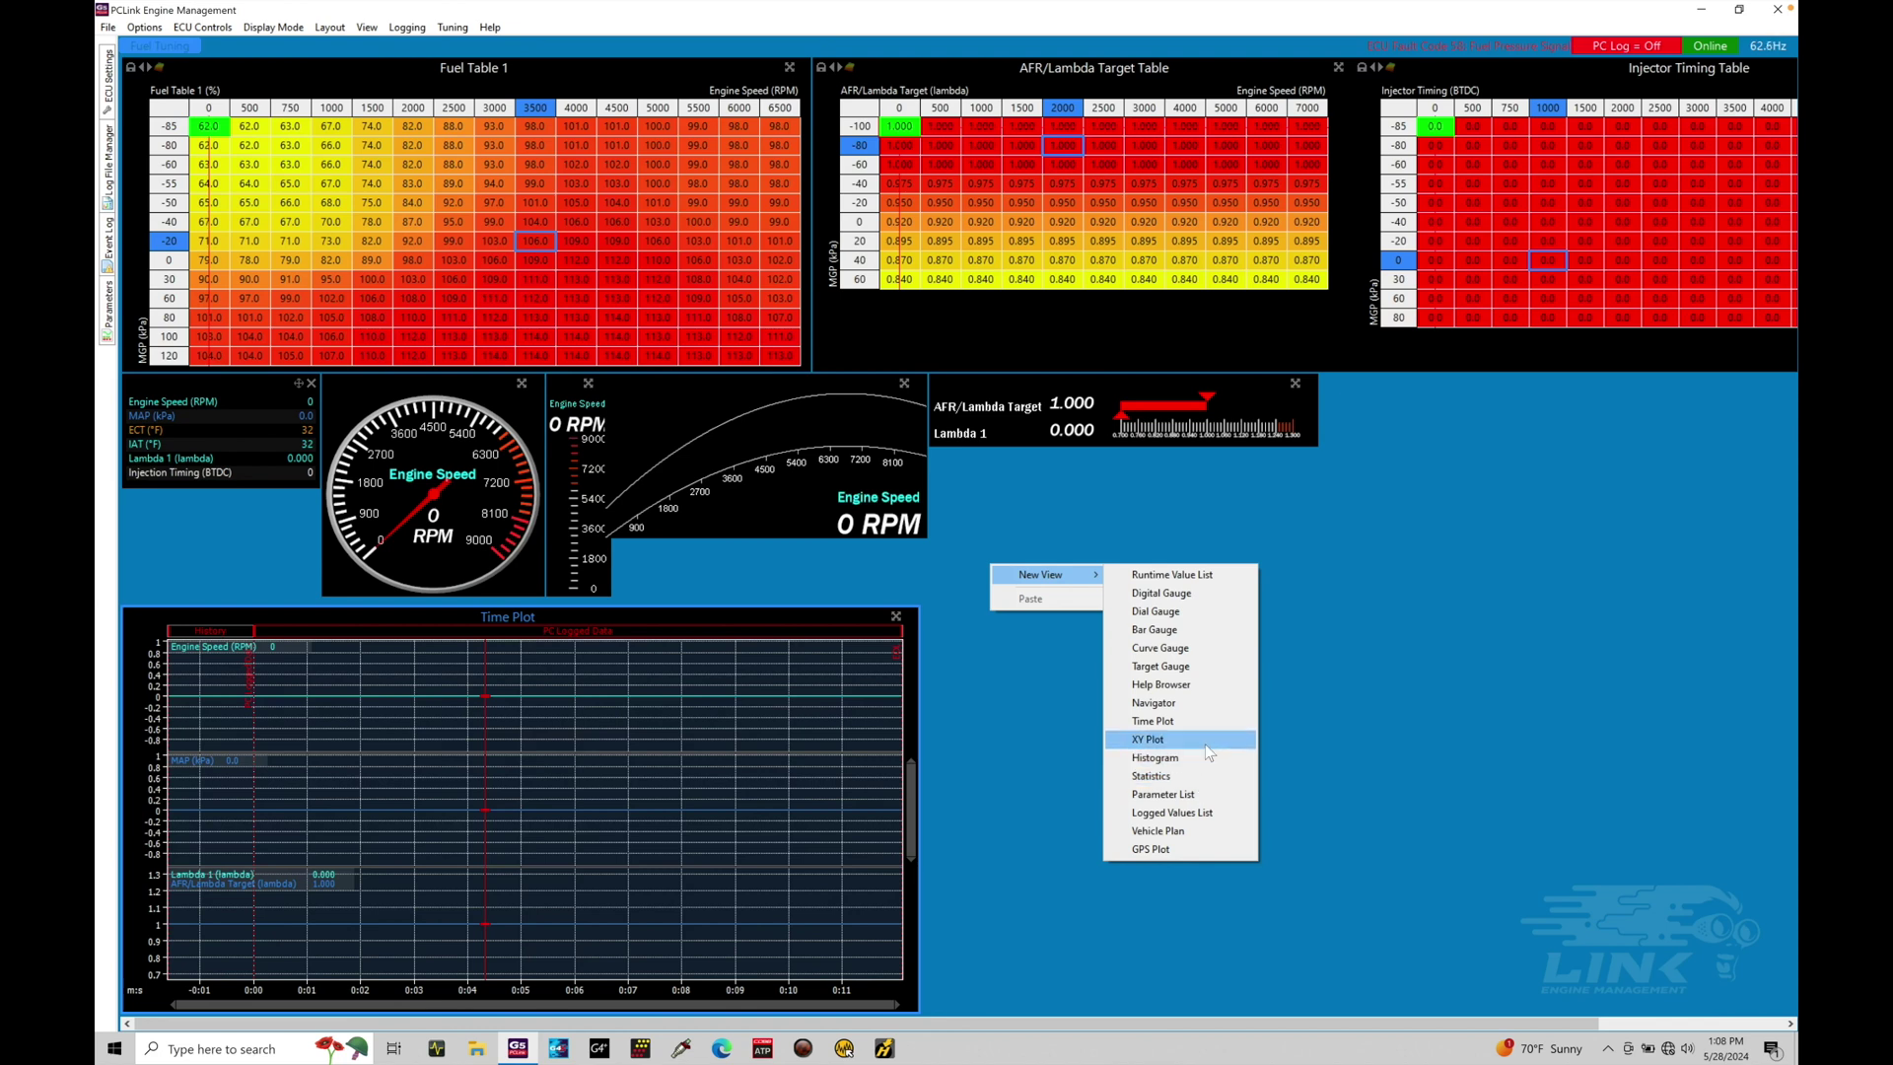
{"action": "left_click", "coordinate": [1219, 796]}
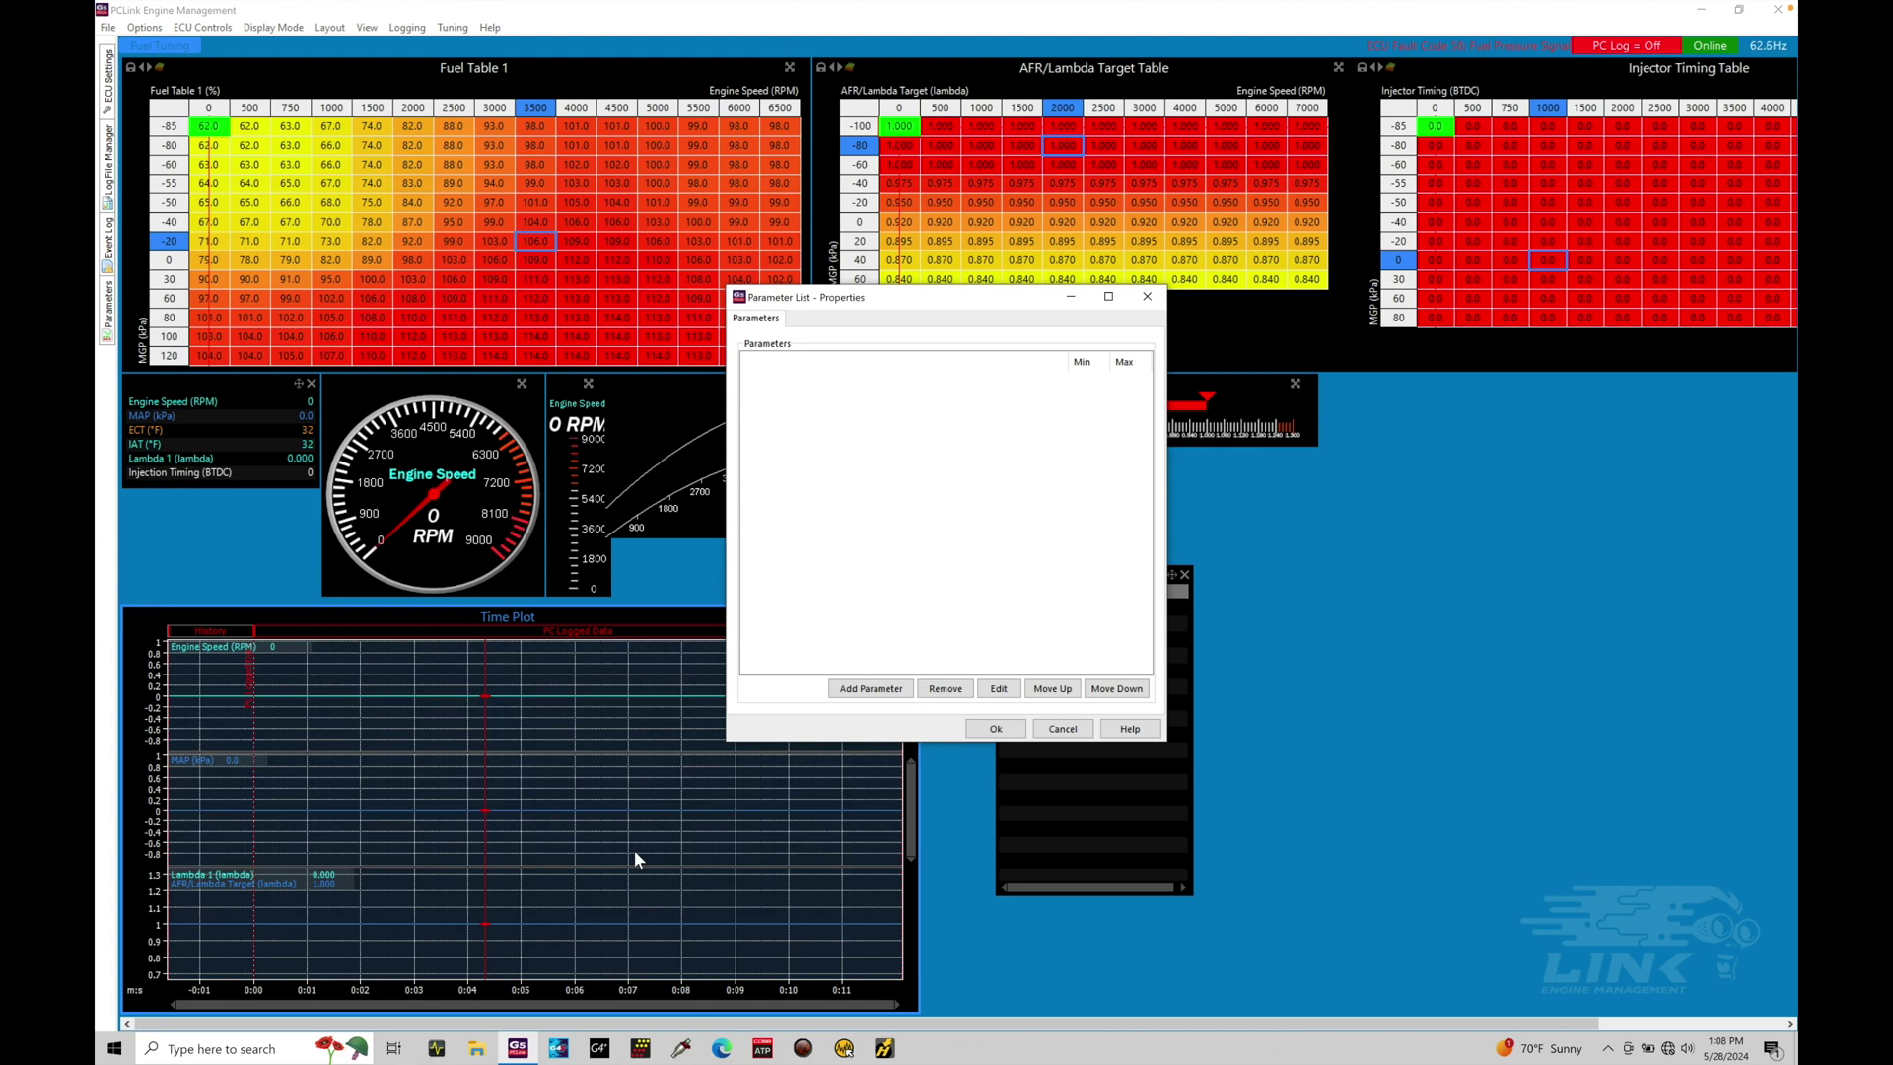
{"action": "left_click", "coordinate": [900, 689]}
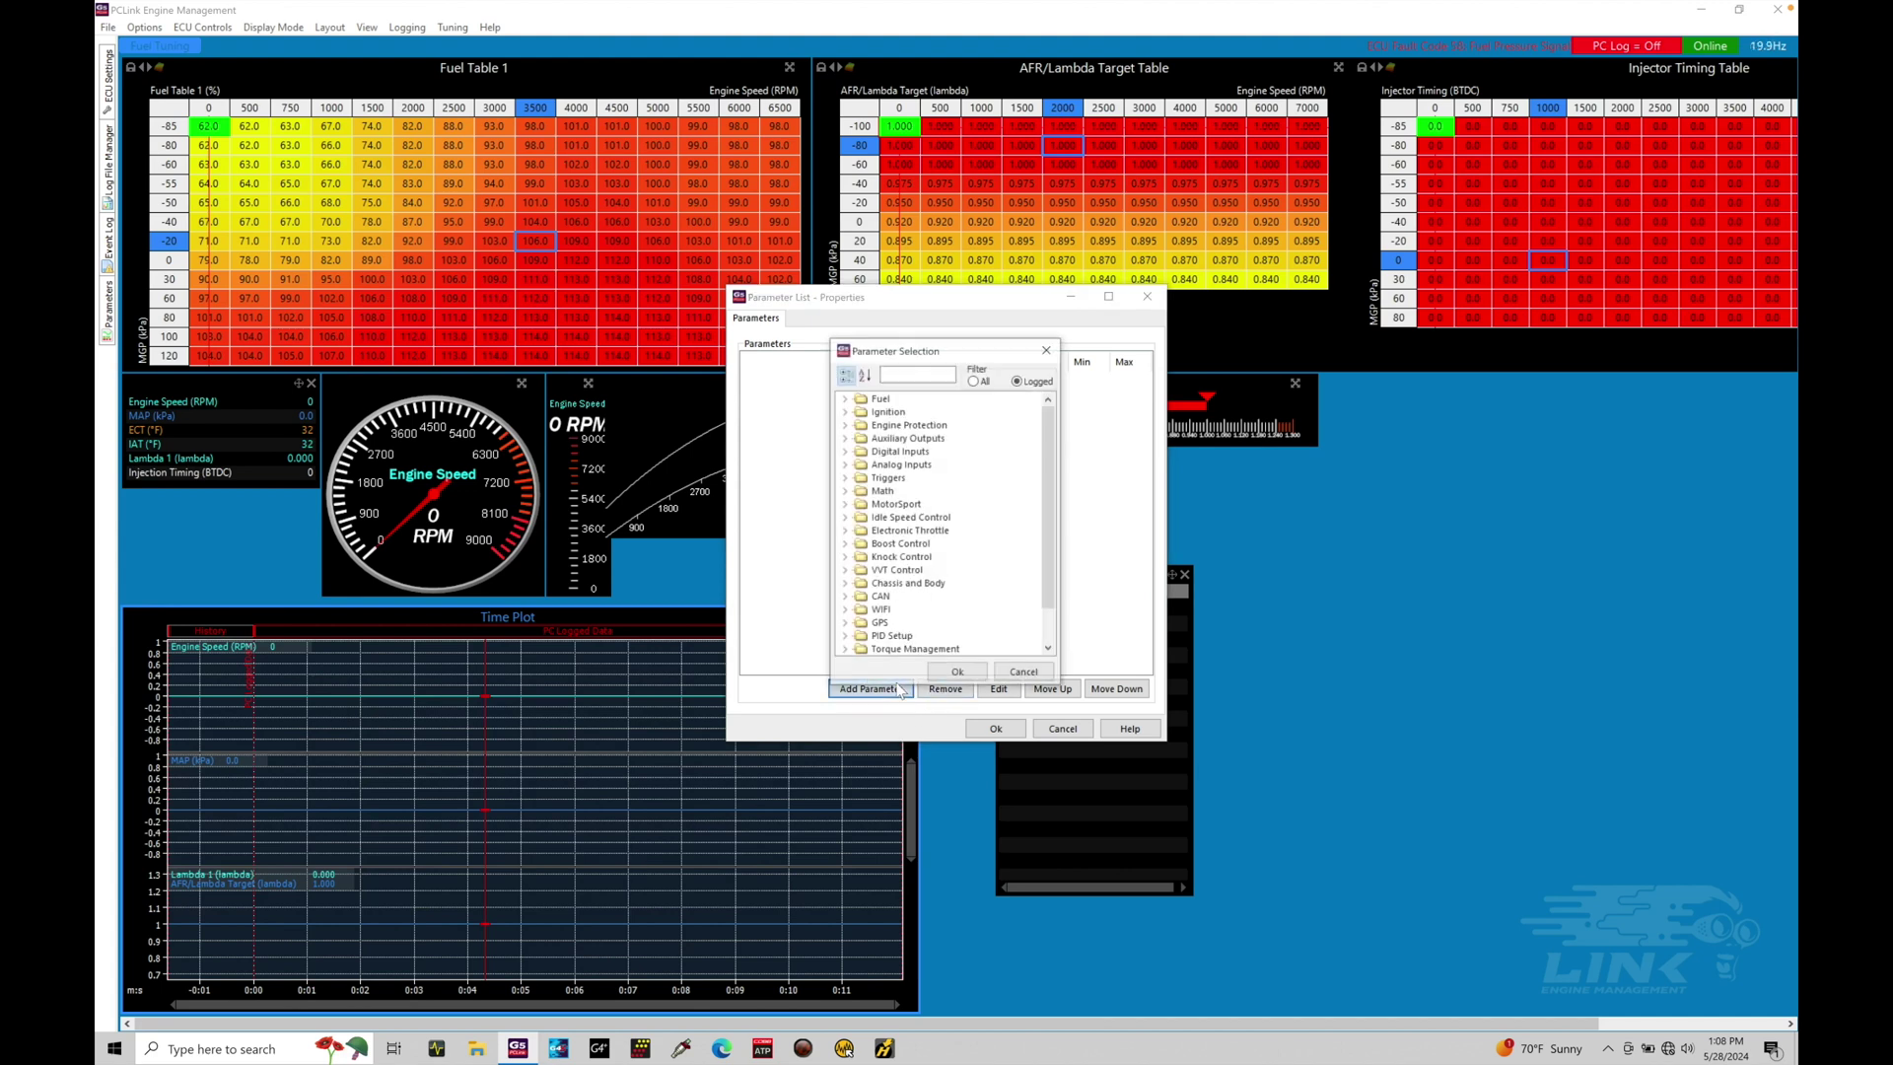
{"action": "left_click", "coordinate": [900, 378]}
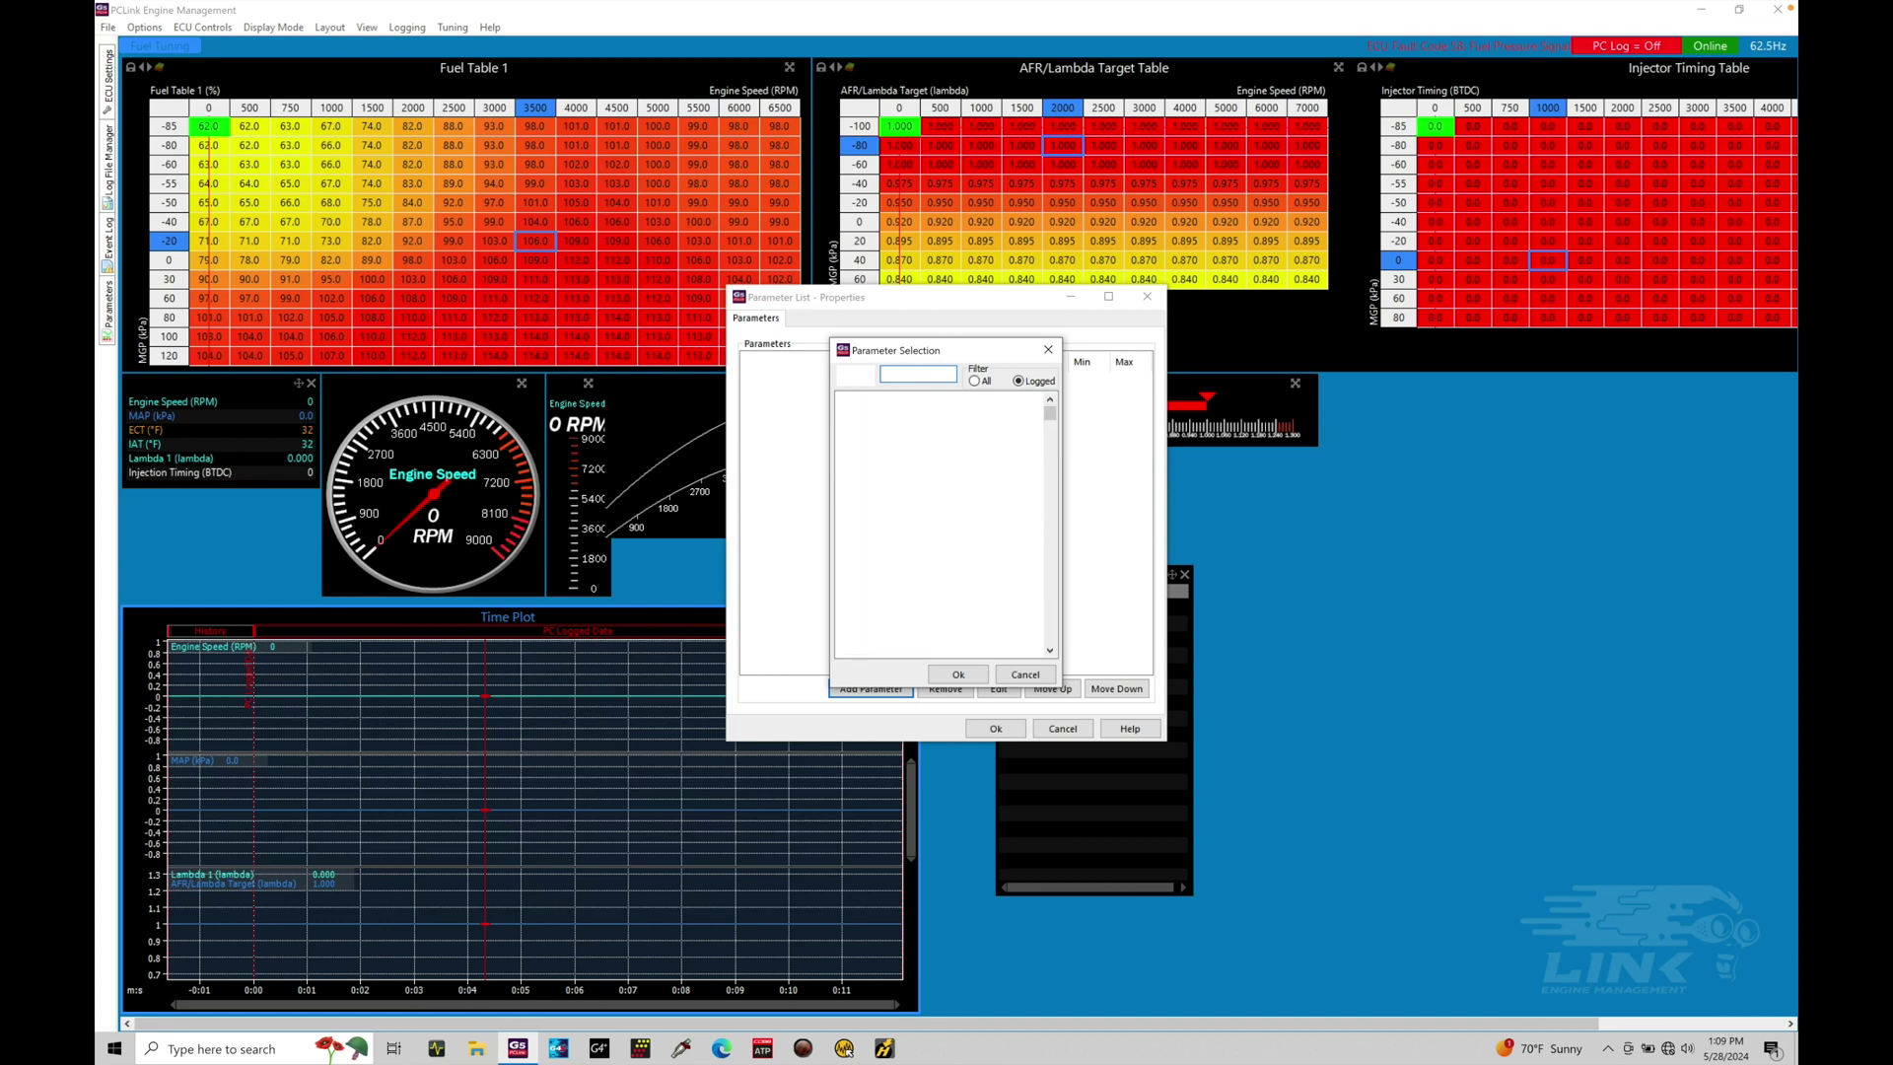
{"action": "type", "text": "engine"}
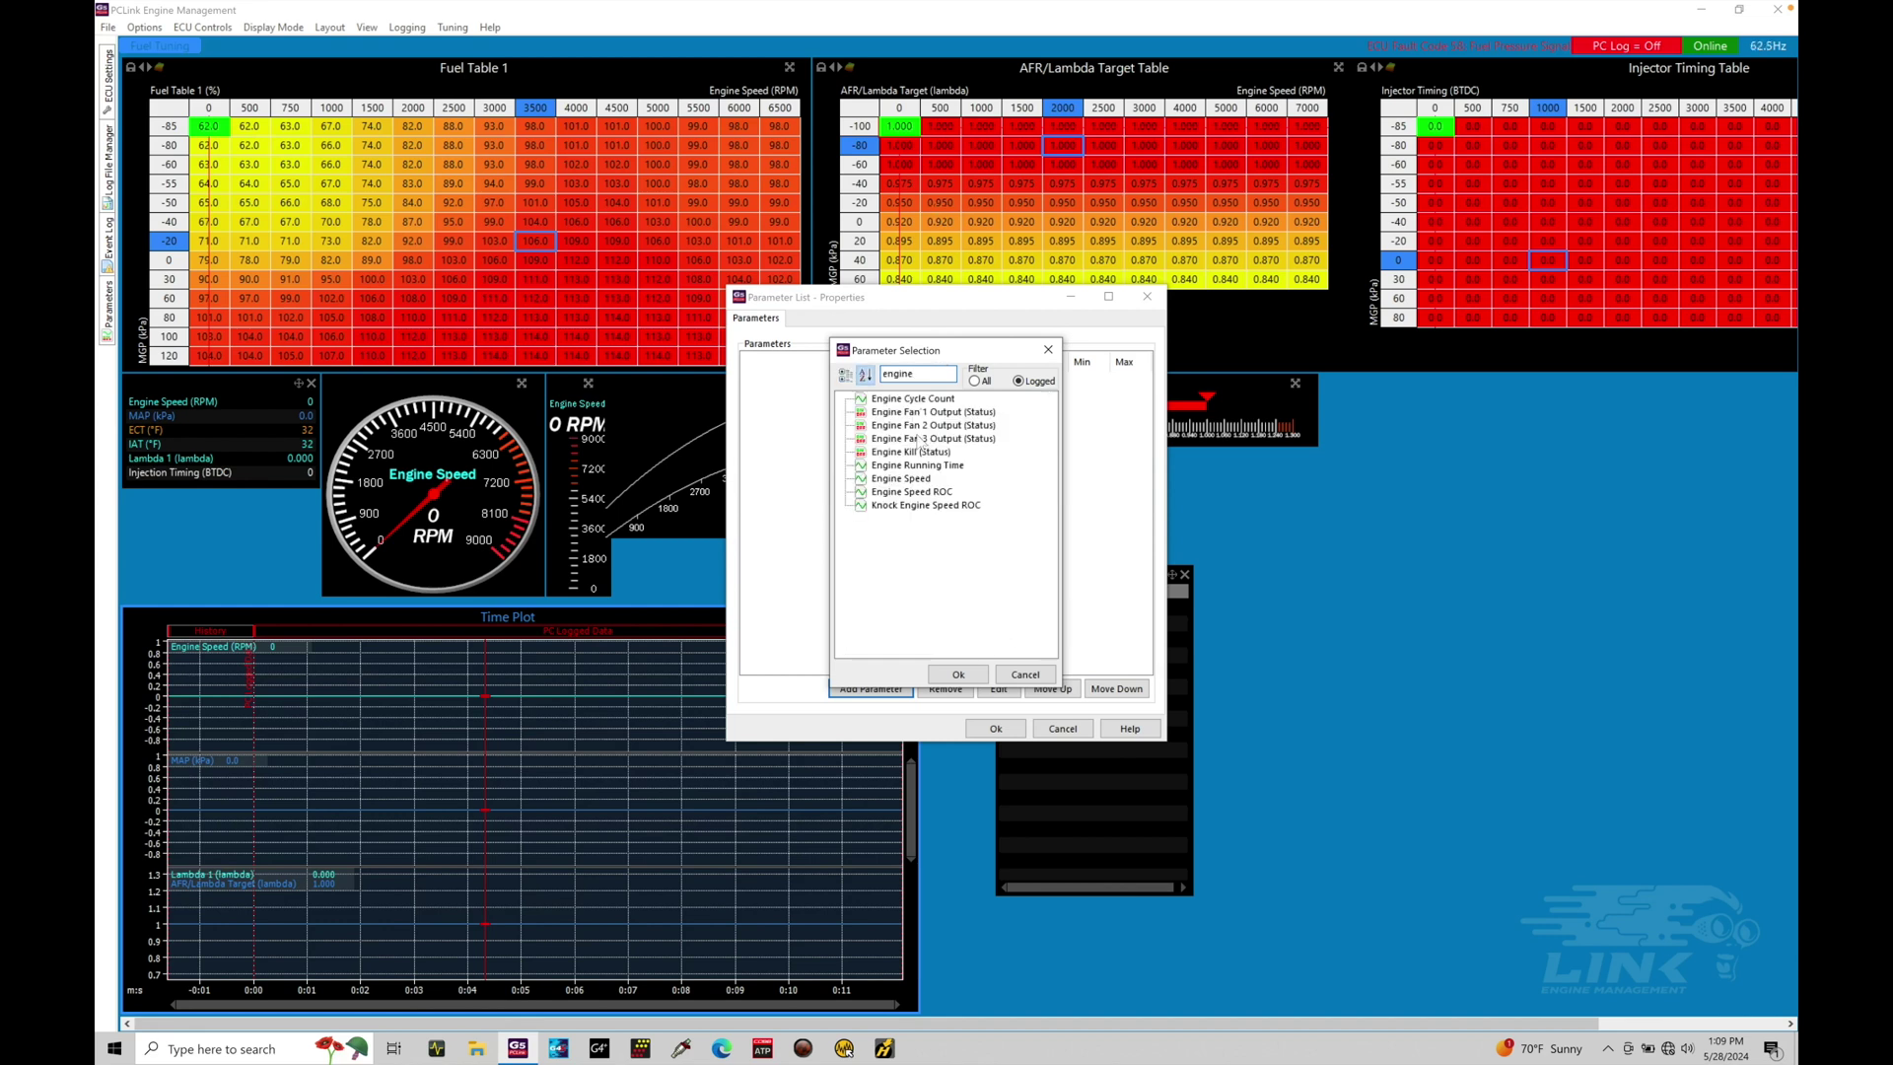
{"action": "left_click", "coordinate": [952, 676]}
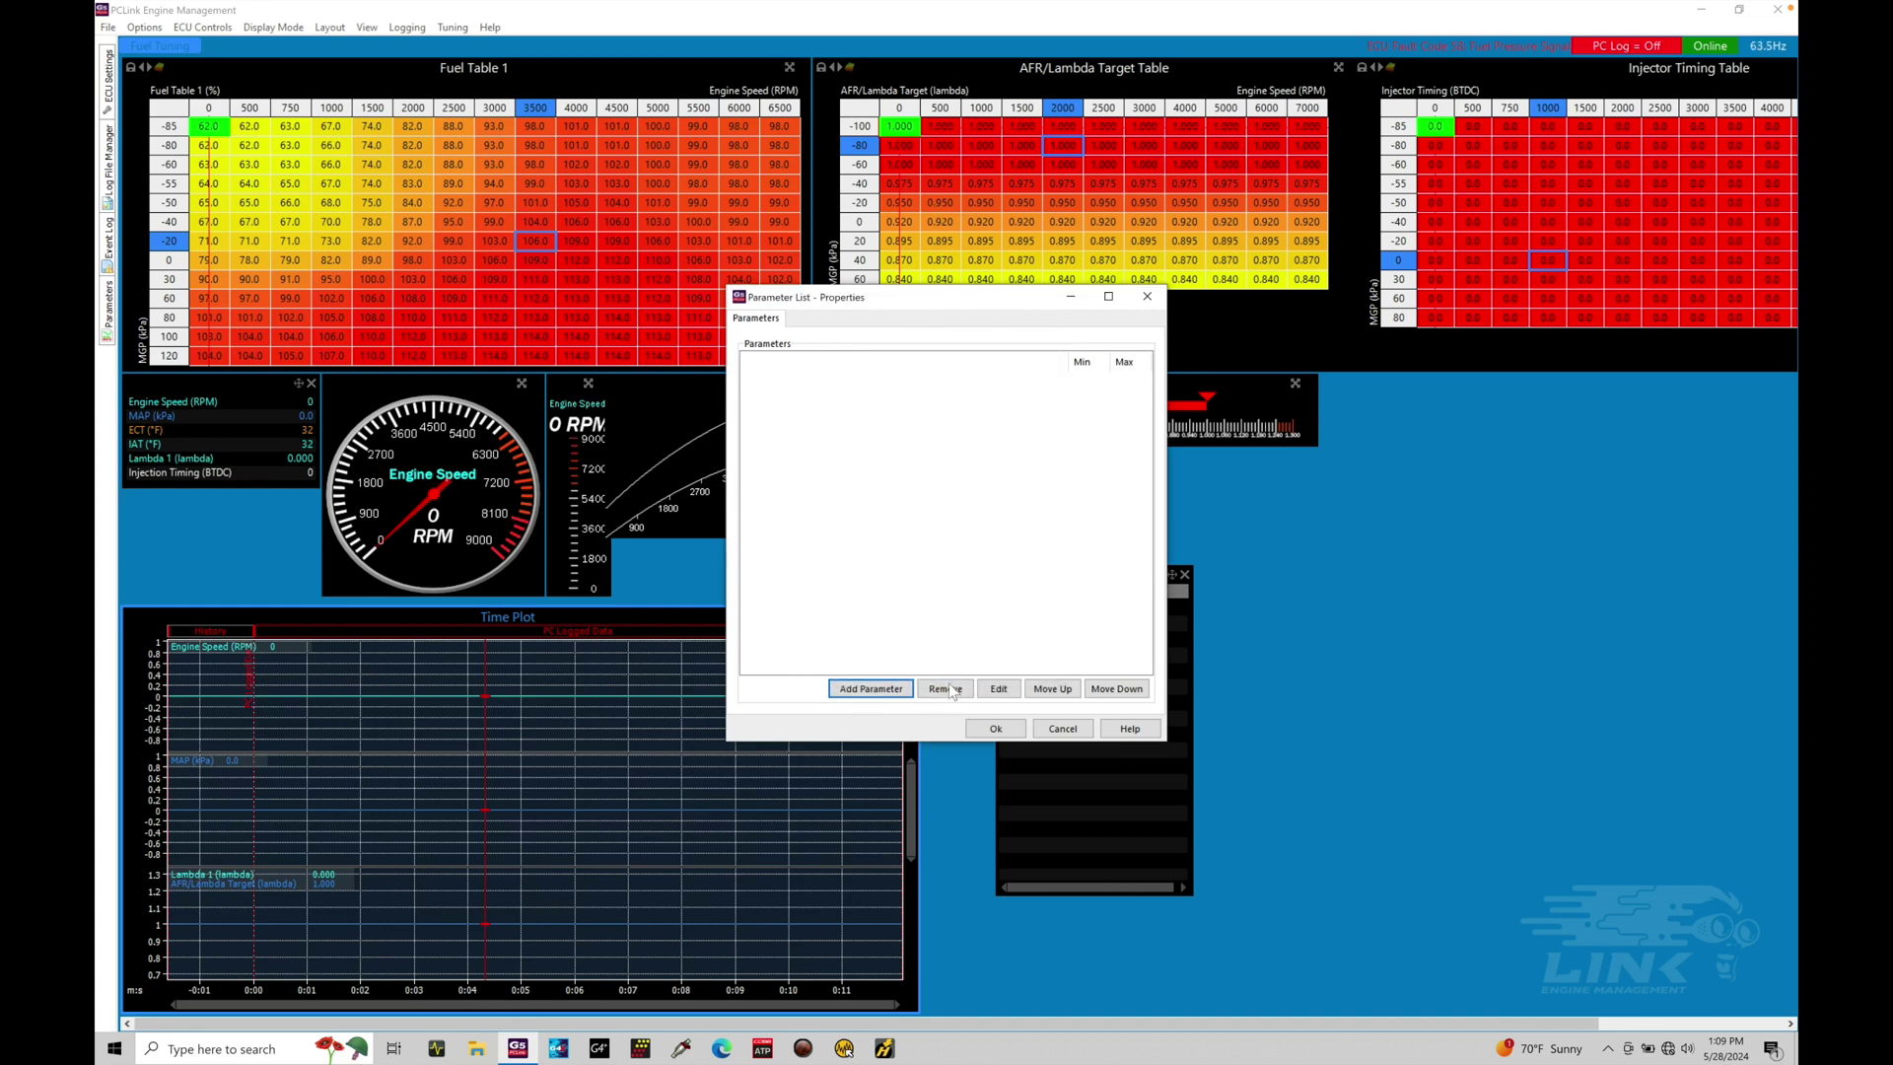
Step: Add the MAP parameter to the parameter list
{"action": "left_click", "coordinate": [880, 689]}
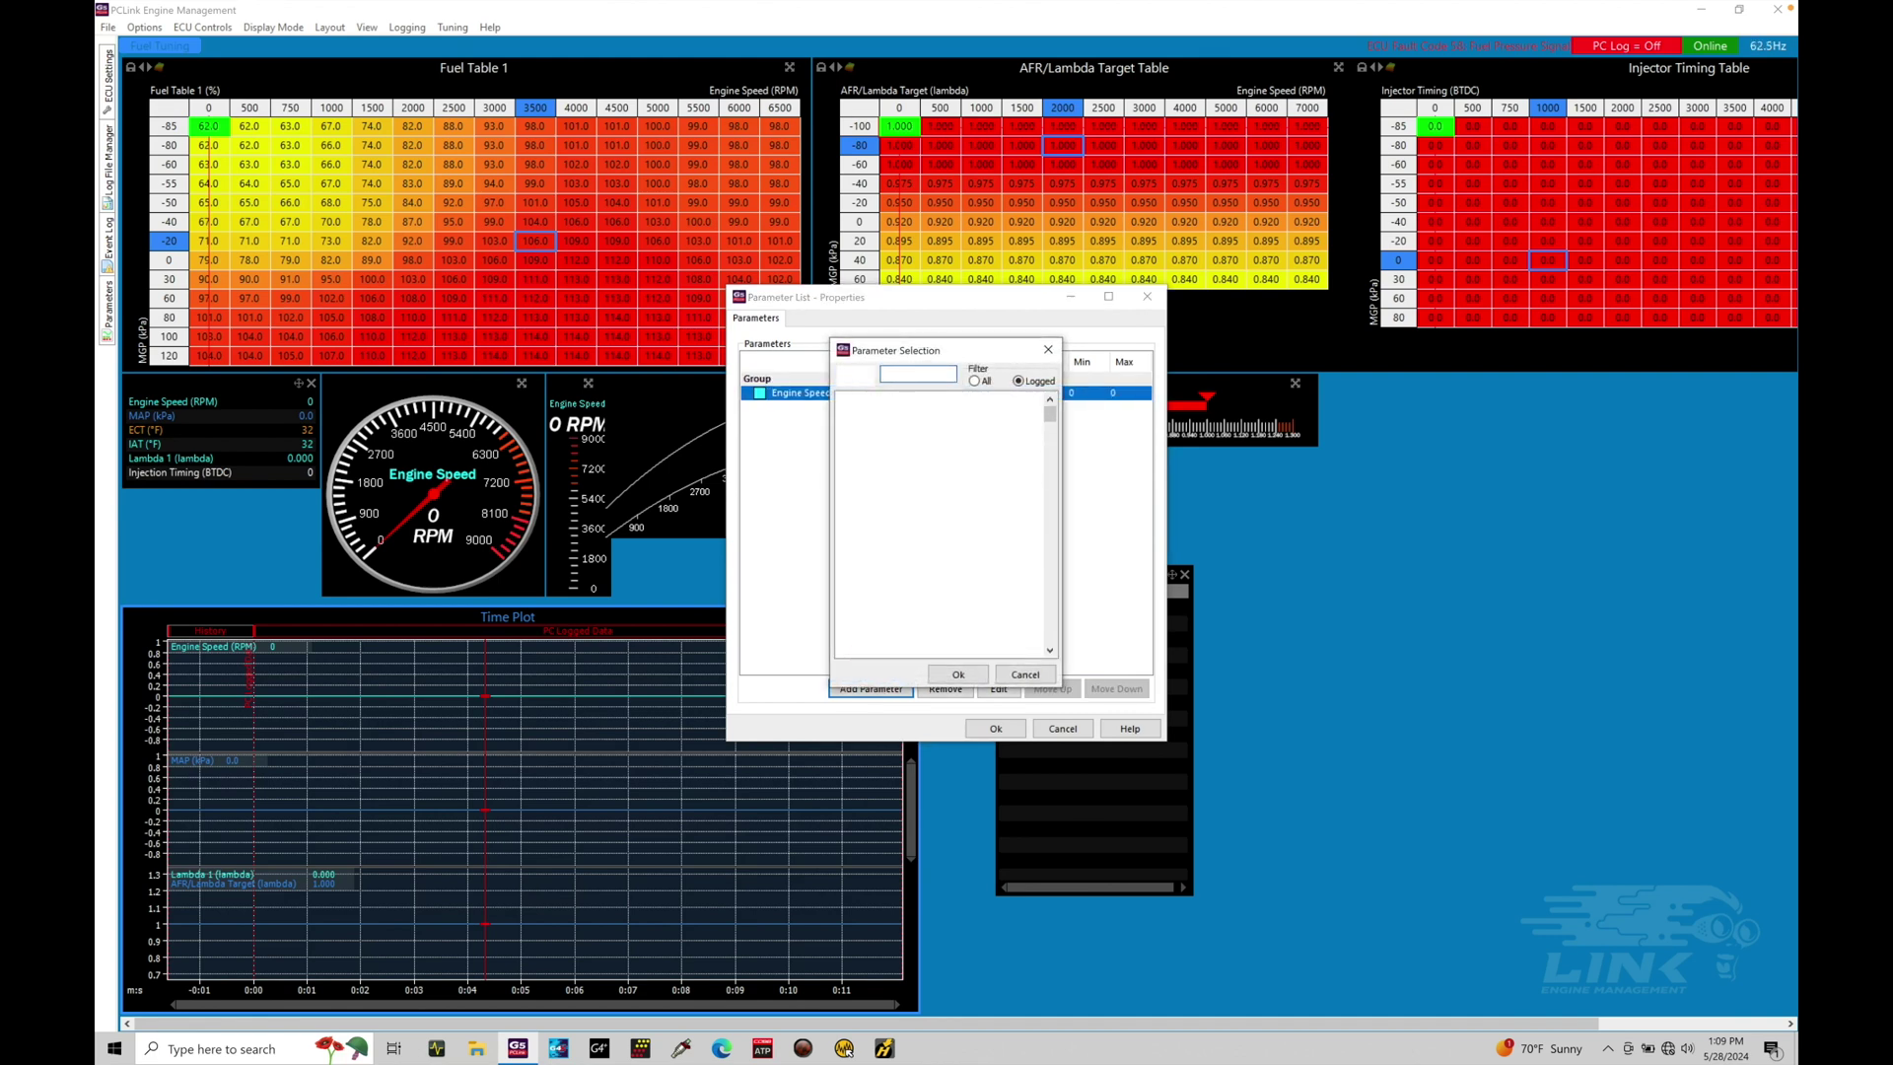
{"action": "type", "text": "map"}
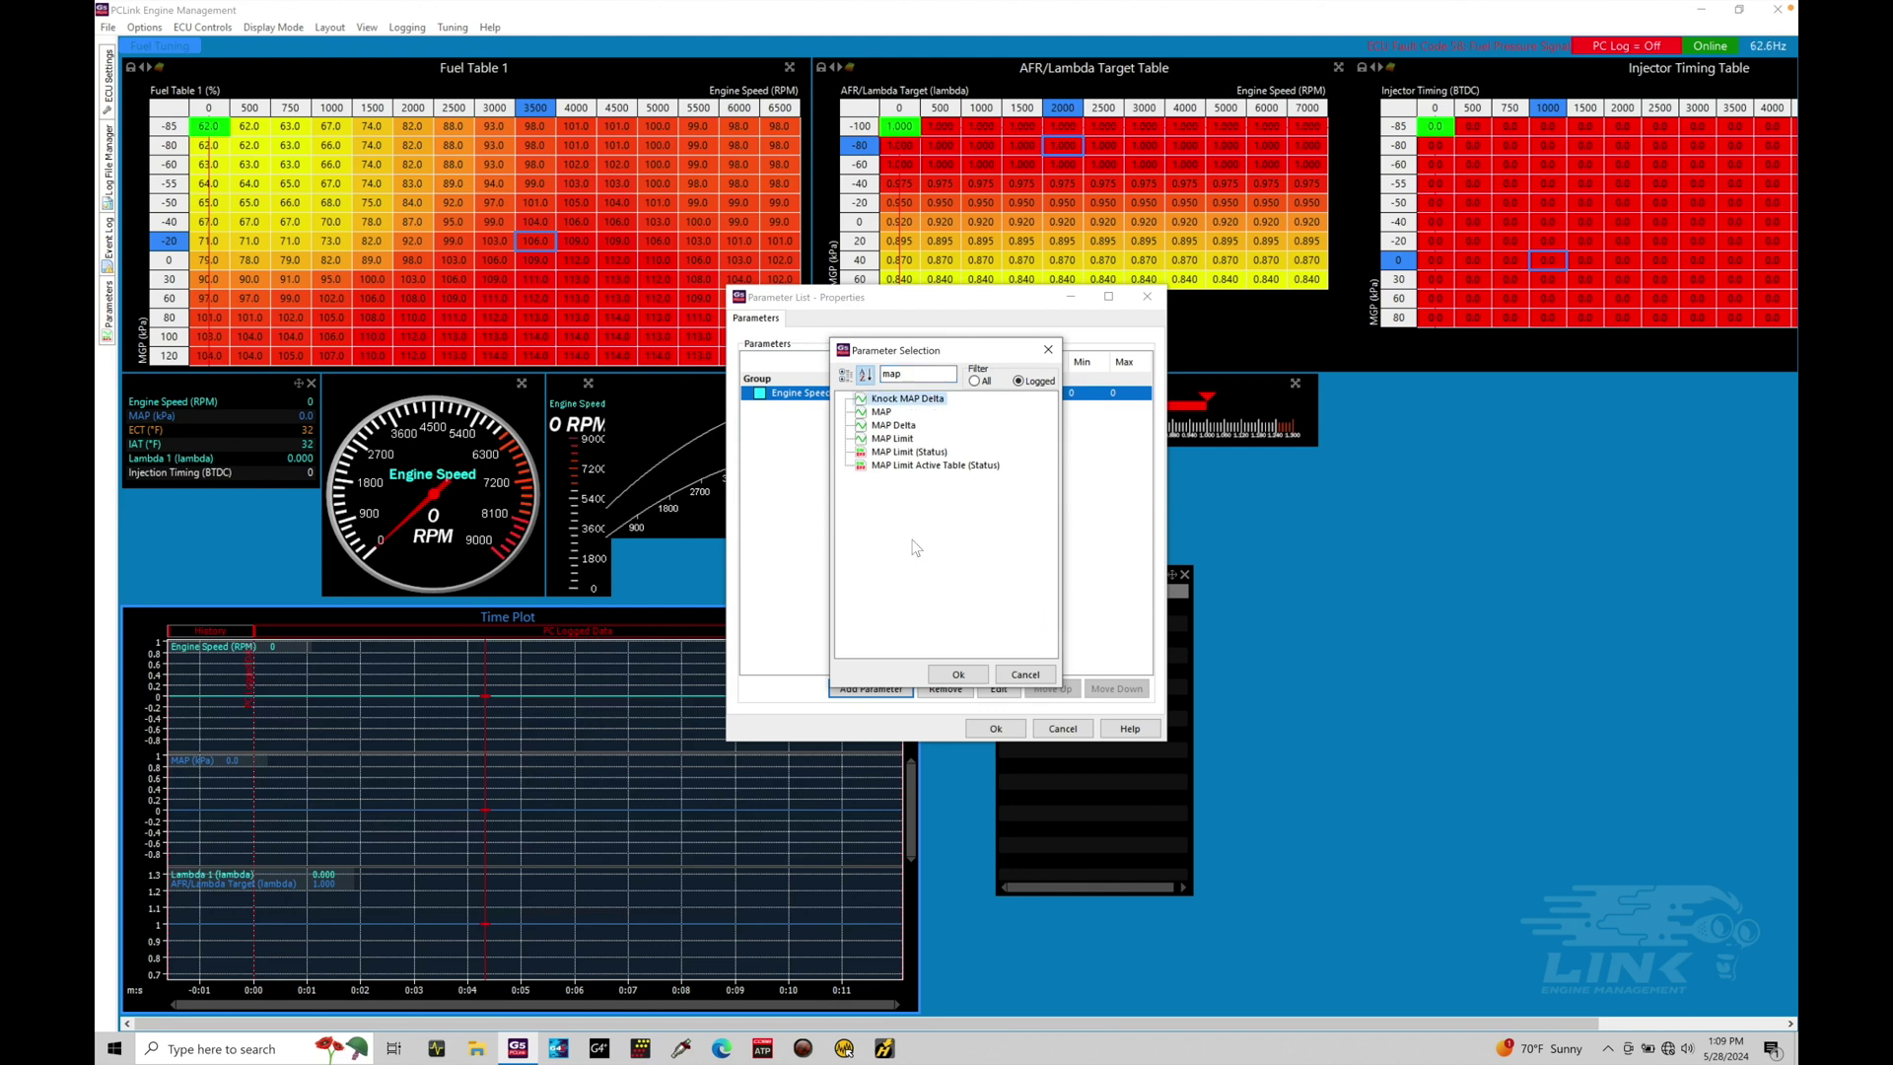
{"action": "left_click", "coordinate": [883, 413]}
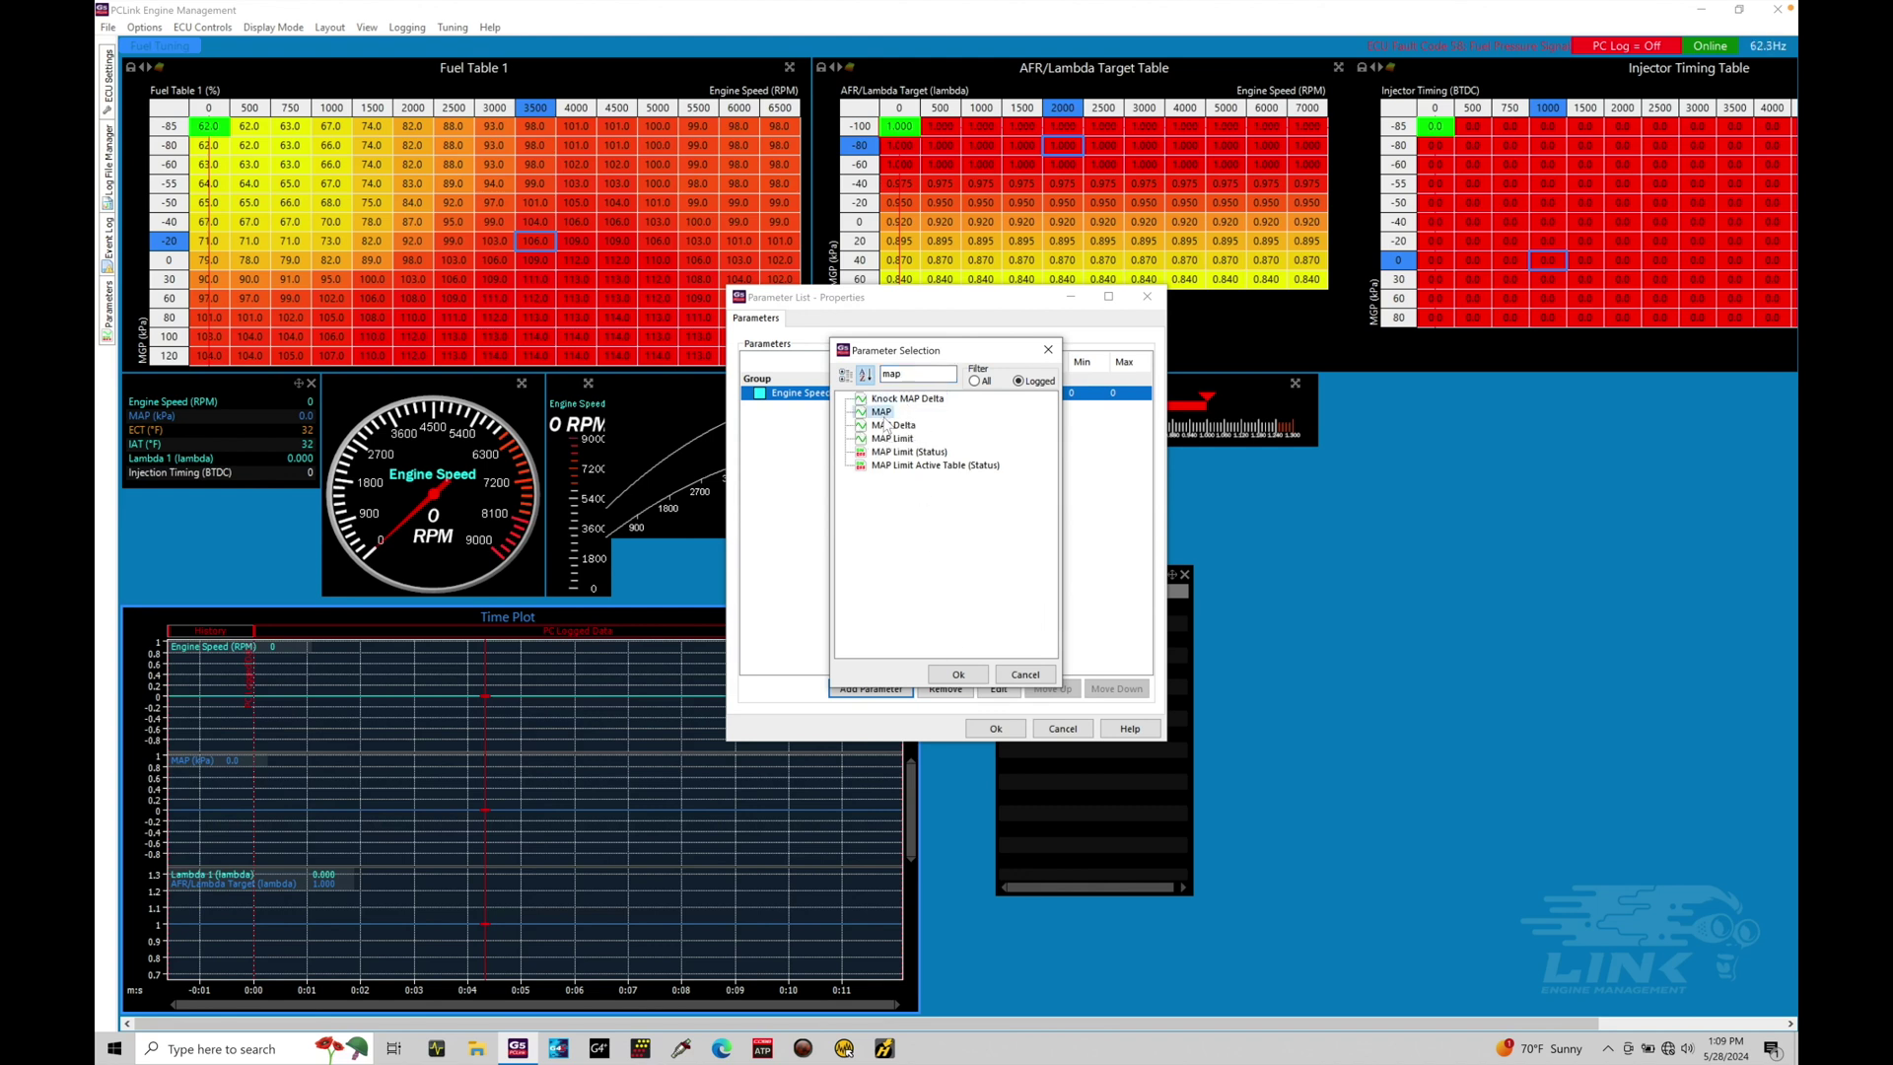
{"action": "left_click", "coordinate": [964, 679]}
Step: Add the consecutive injection parameters from Injection Actual PW through Injector Duty Cycle to the parameter list
{"action": "left_click", "coordinate": [872, 689]}
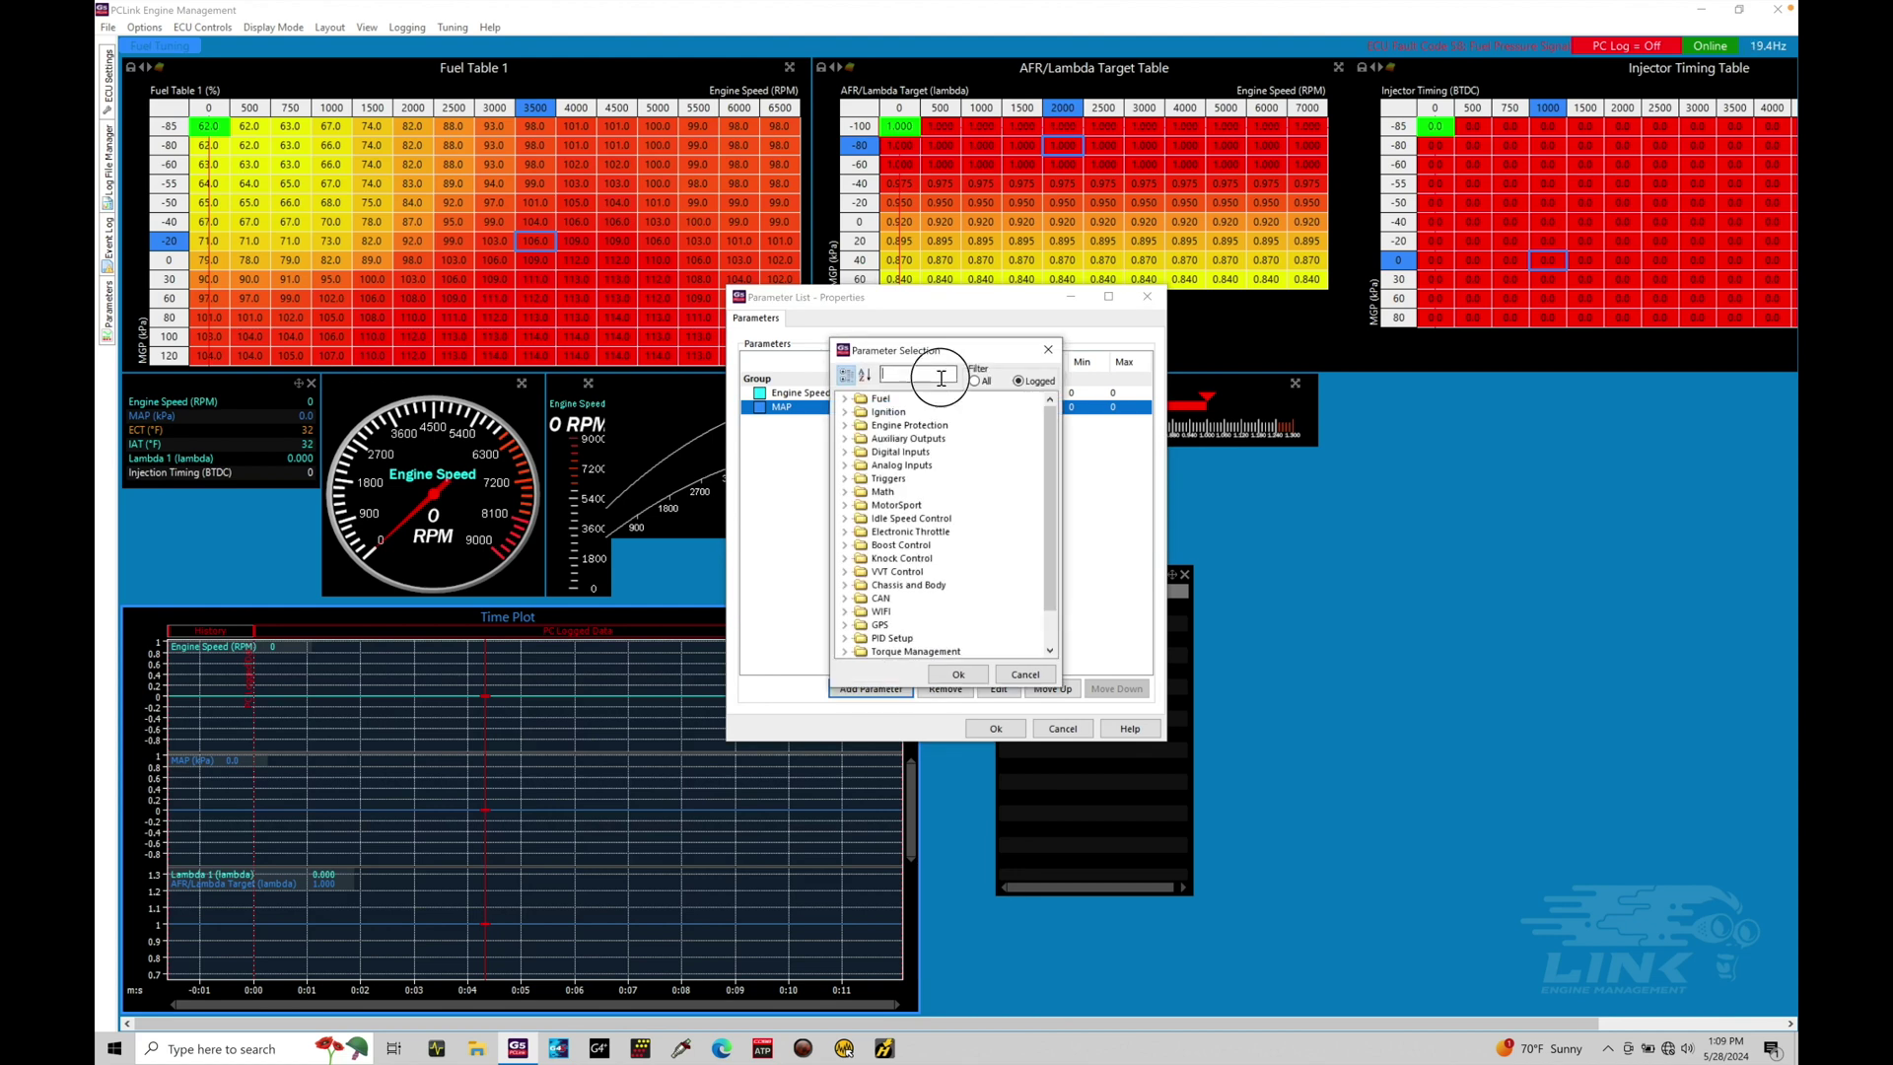
{"action": "type", "text": "e"}
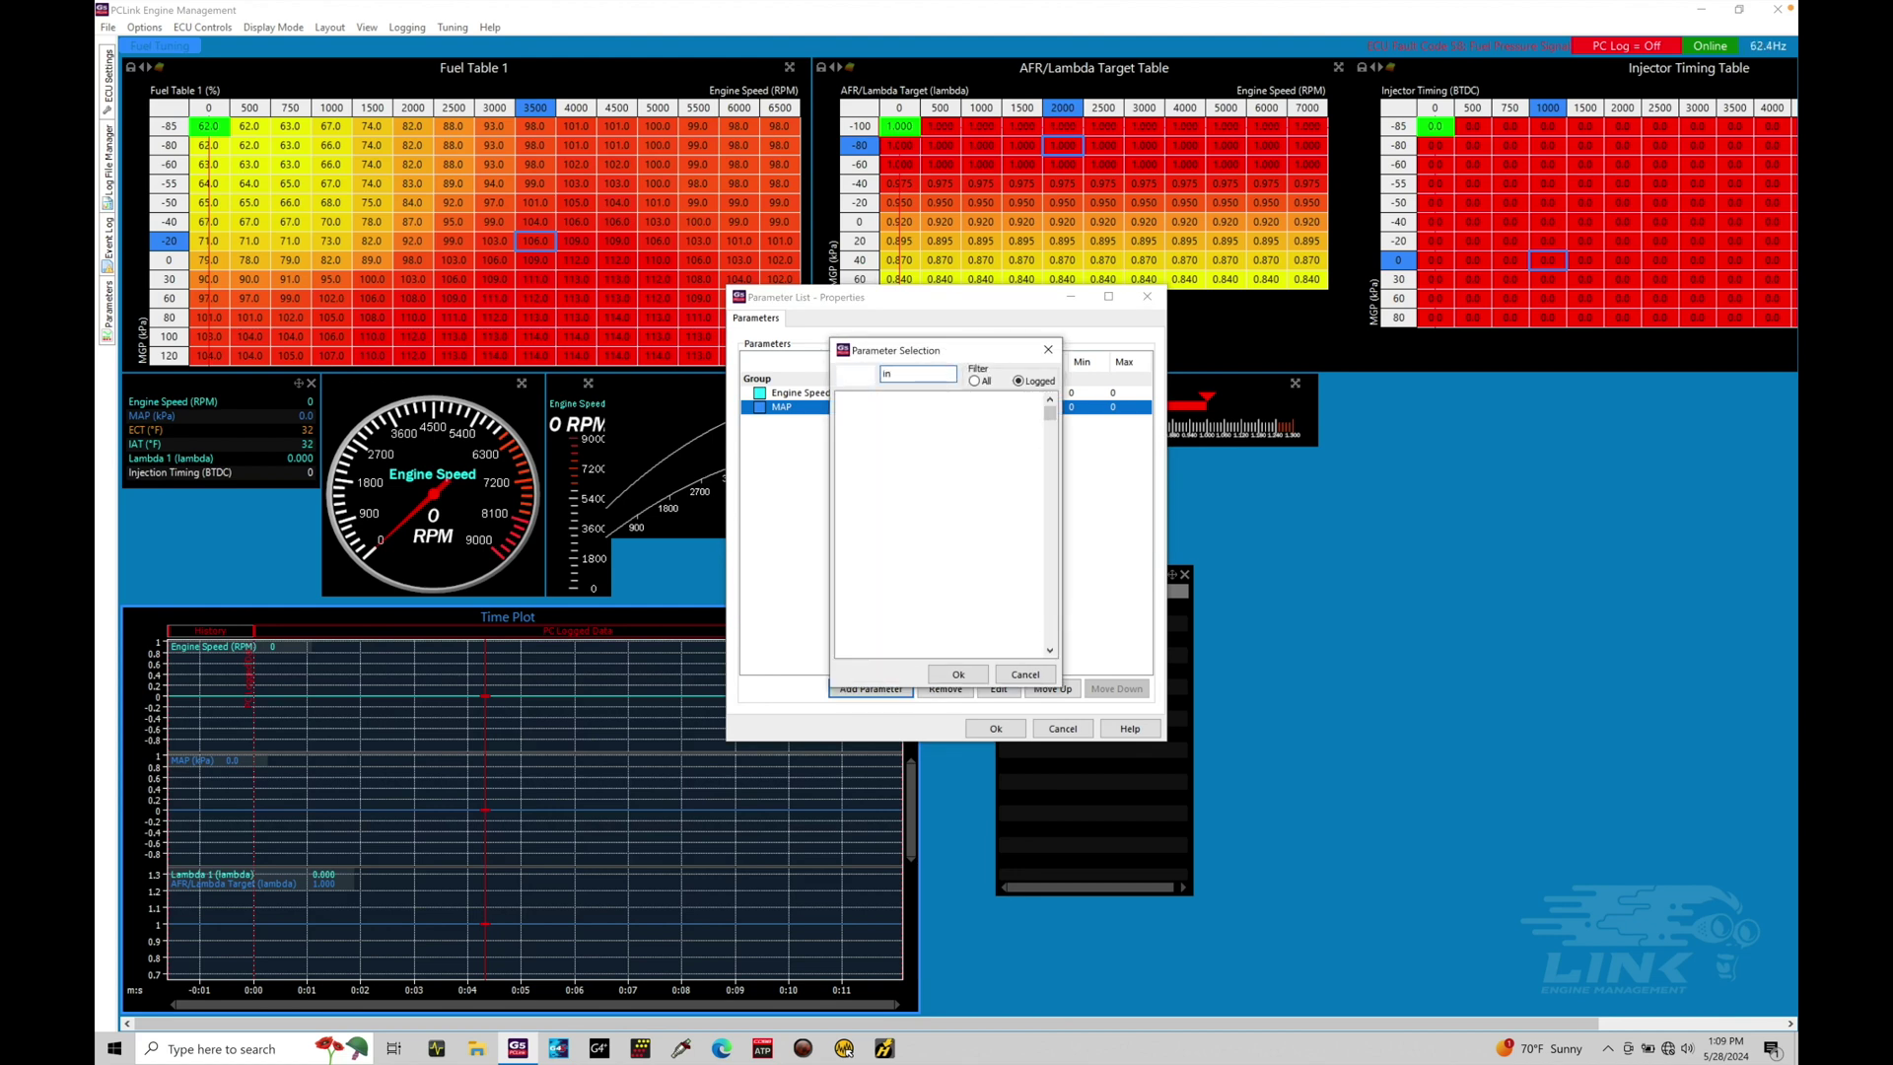
{"action": "type", "text": "inj"}
{"action": "left_click_drag", "start_coordinate": [1049, 458], "coordinate": [1053, 608]}
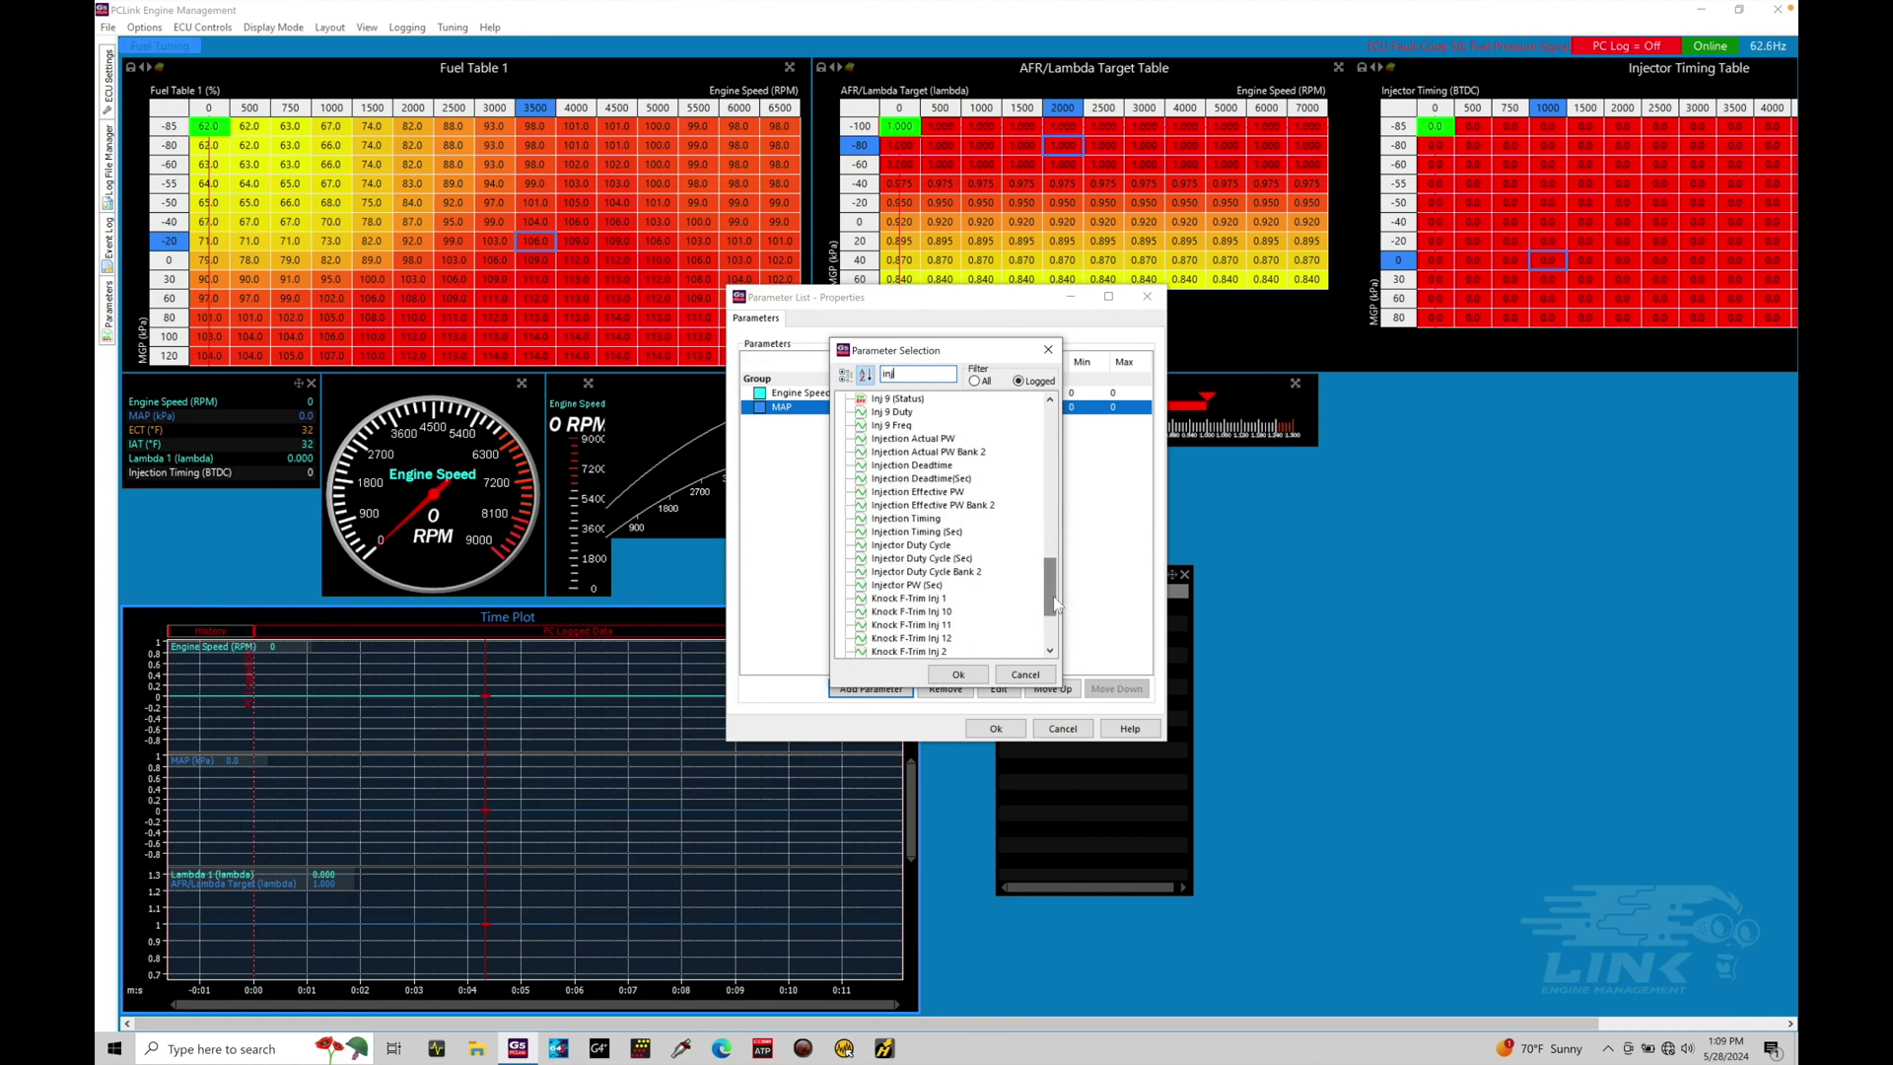
{"action": "left_click", "coordinate": [951, 441]}
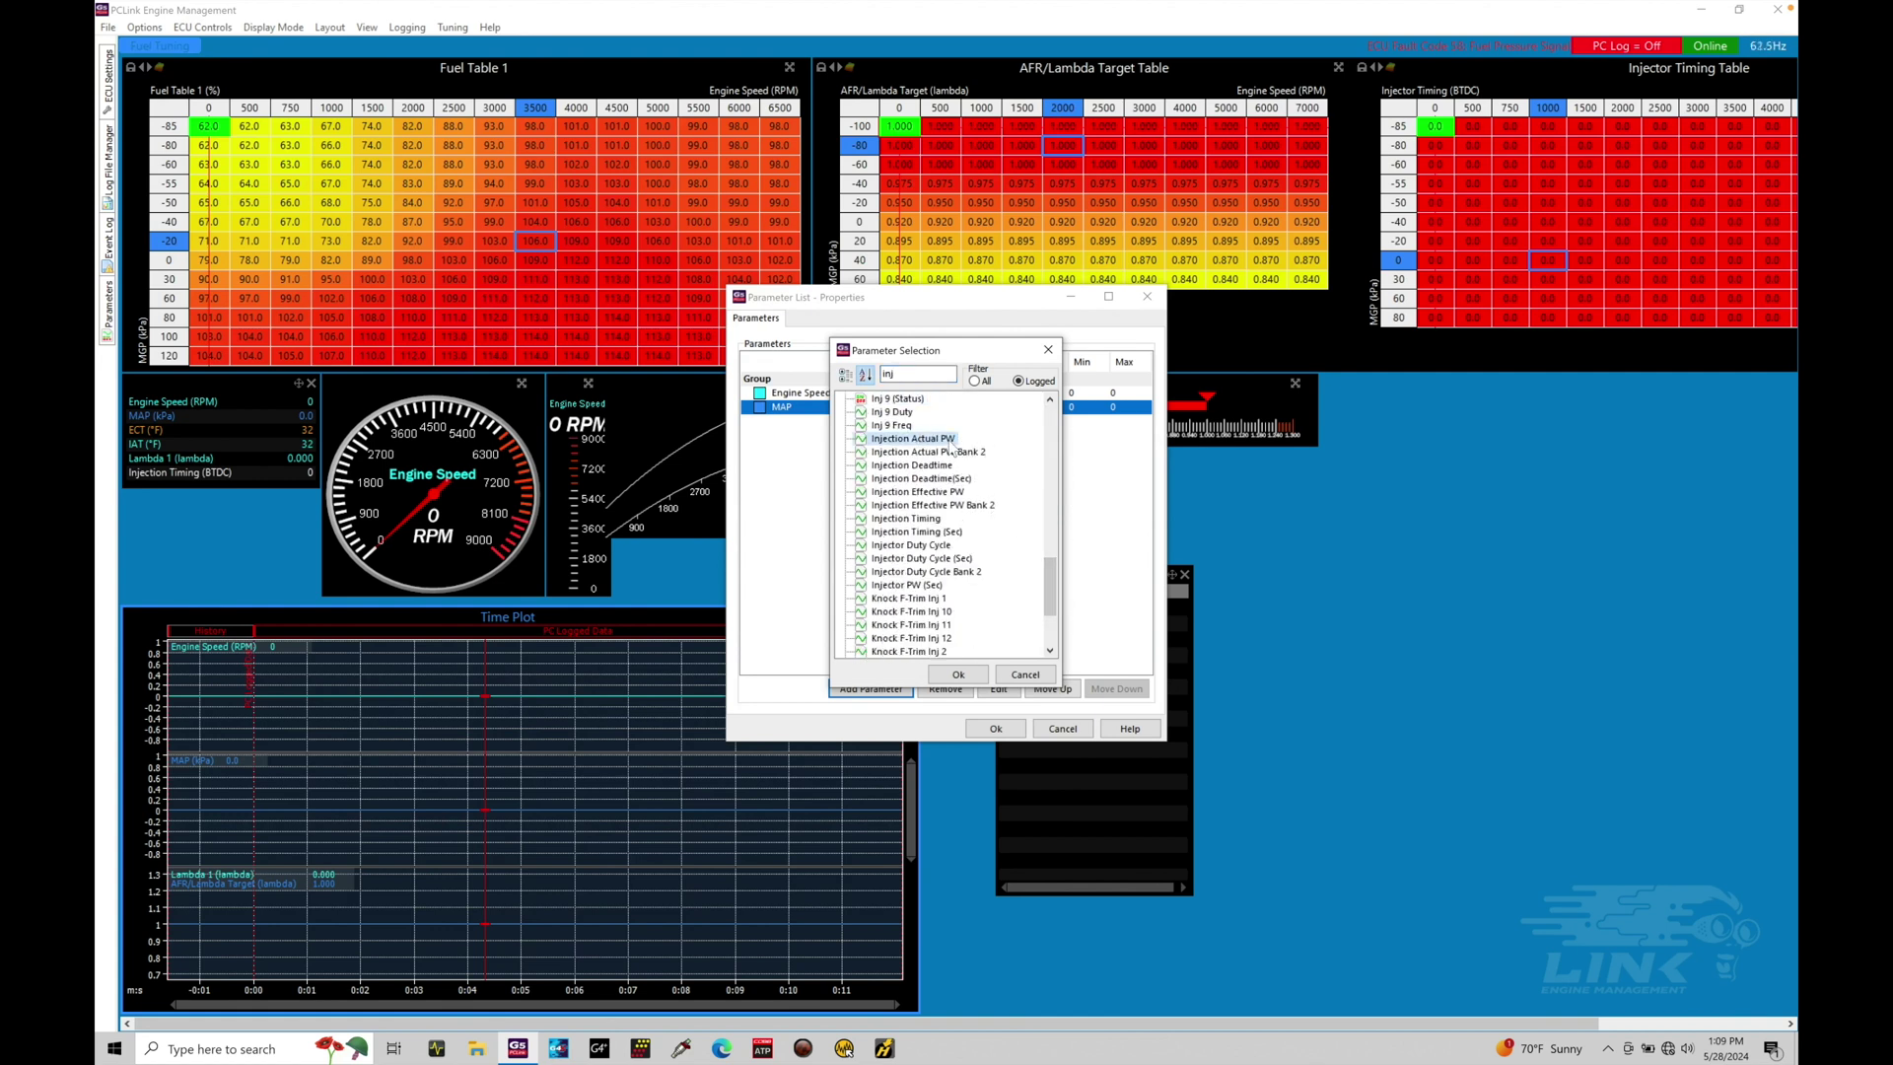
{"action": "key", "text": "shift+Down"}
{"action": "key", "text": "shift+Down"}
{"action": "key", "text": "shift+Down"}
{"action": "key", "text": "shift+Down"}
{"action": "key", "text": "shift+Down"}
{"action": "key", "text": "shift+Down"}
{"action": "key", "text": "shift+Down"}
{"action": "key", "text": "shift+Down"}
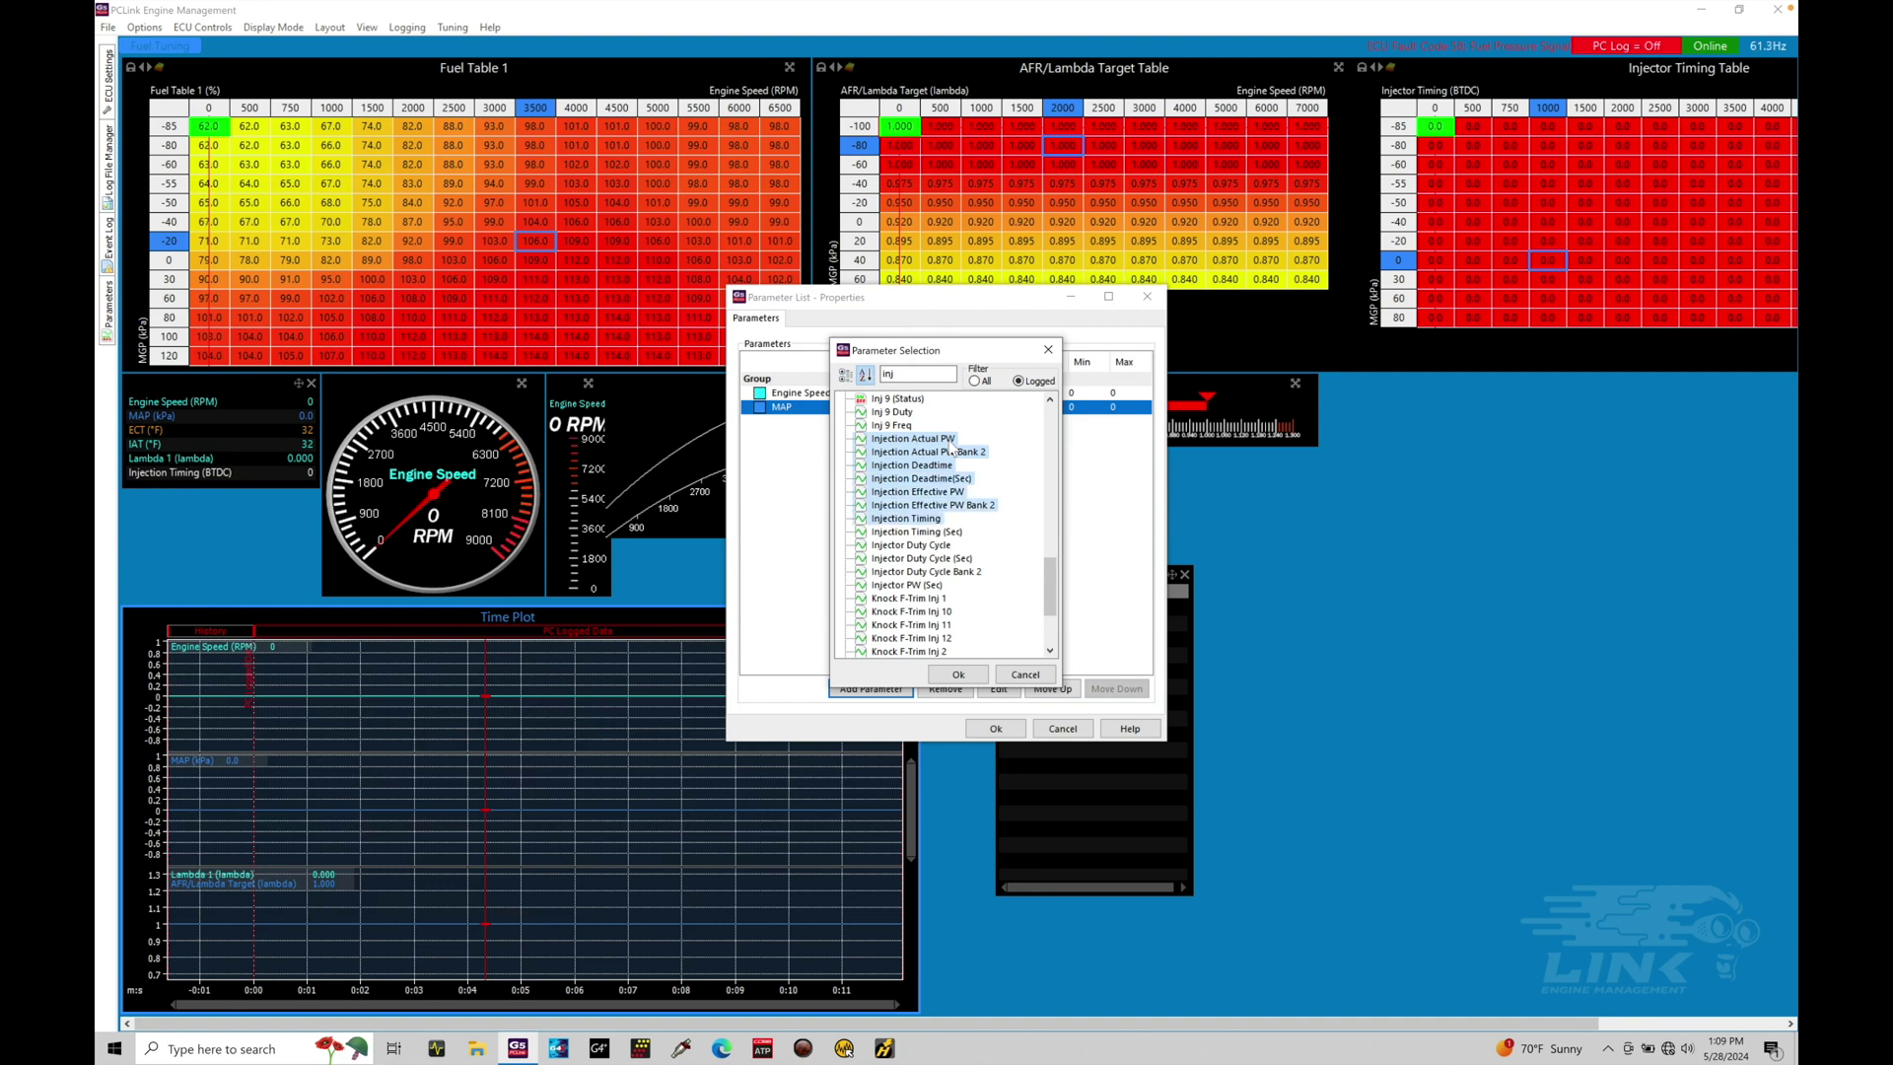
{"action": "left_click", "coordinate": [957, 674]}
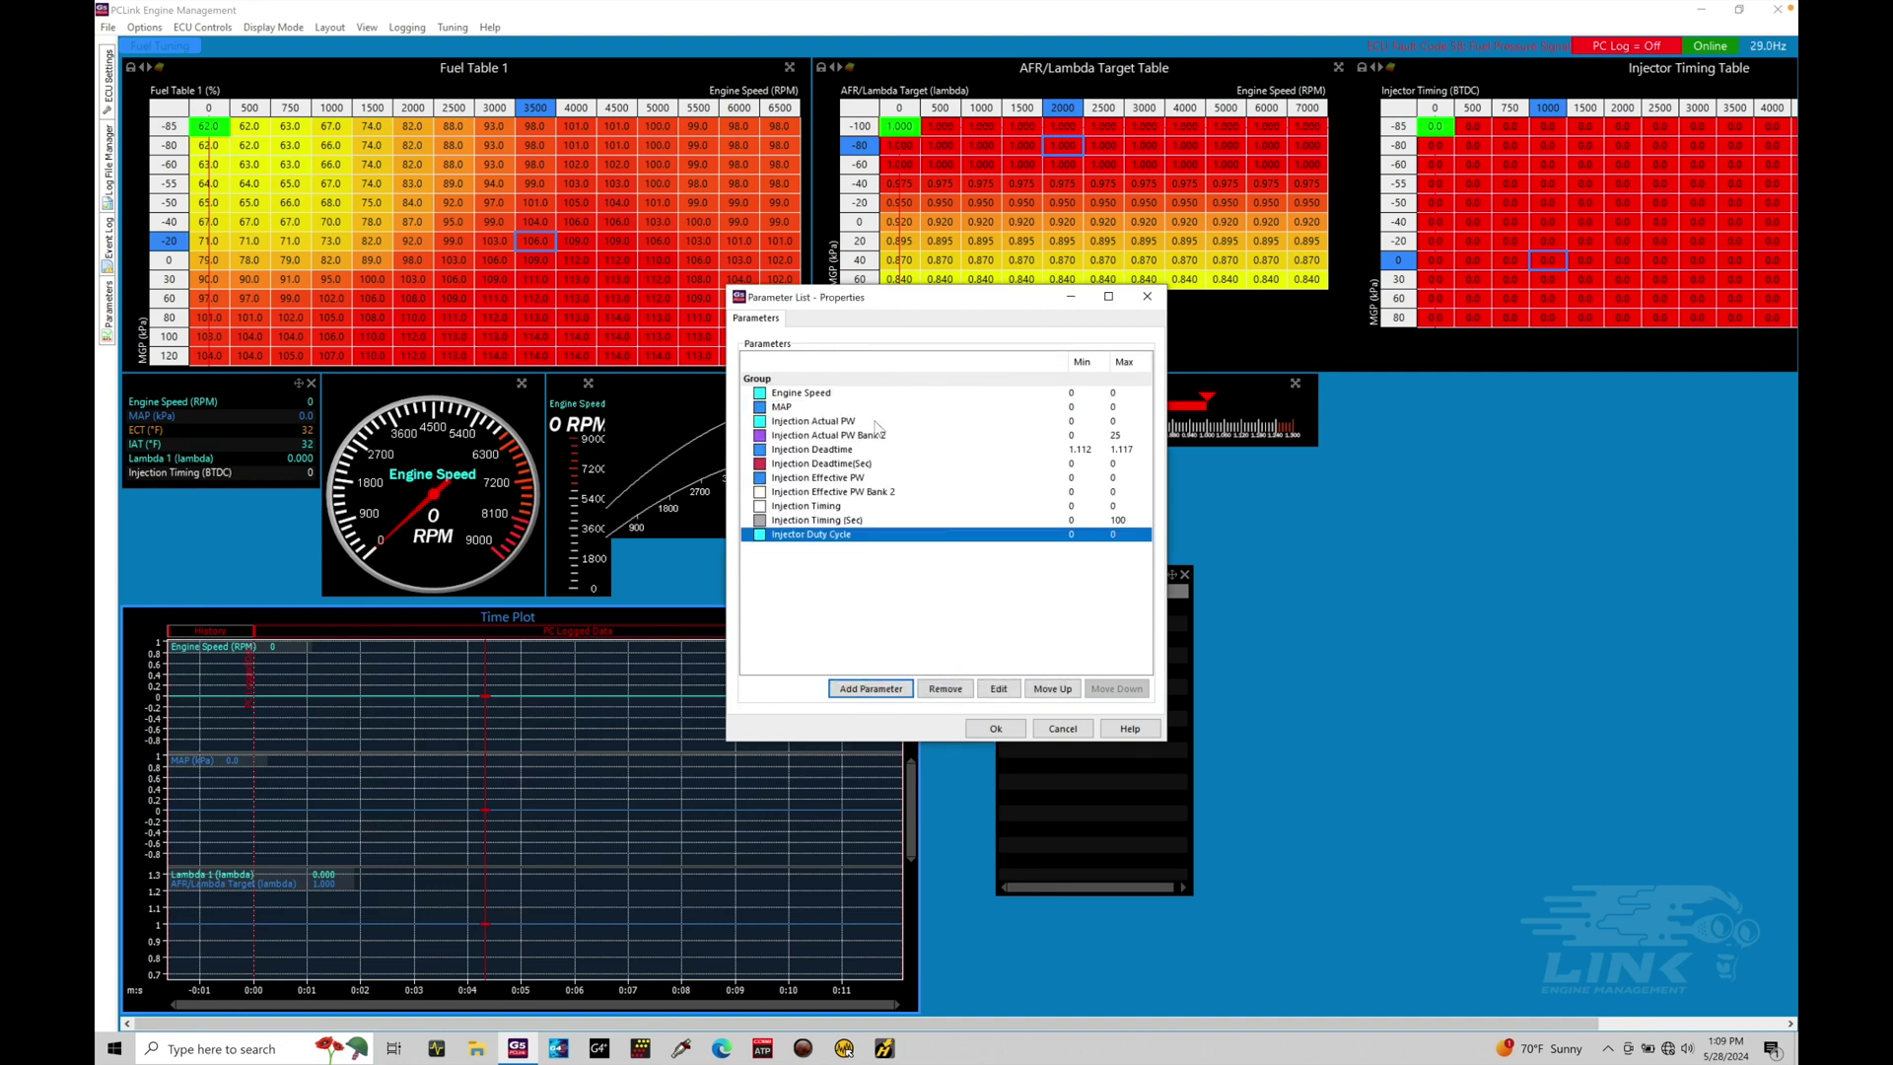
Step: Apply the parameter list's properties, place the list directly beside the time plot, and extend it to the plot's height
{"action": "left_click", "coordinate": [995, 728]}
{"action": "left_click_drag", "start_coordinate": [1091, 574], "coordinate": [1003, 616]}
{"action": "left_click_drag", "start_coordinate": [997, 935], "coordinate": [999, 1006]}
Step: Move the time plot's cursor along the recorded log to check the parameter list values, then close the log file
{"action": "left_click_drag", "start_coordinate": [459, 821], "coordinate": [671, 806]}
{"action": "left_click", "coordinate": [657, 815]}
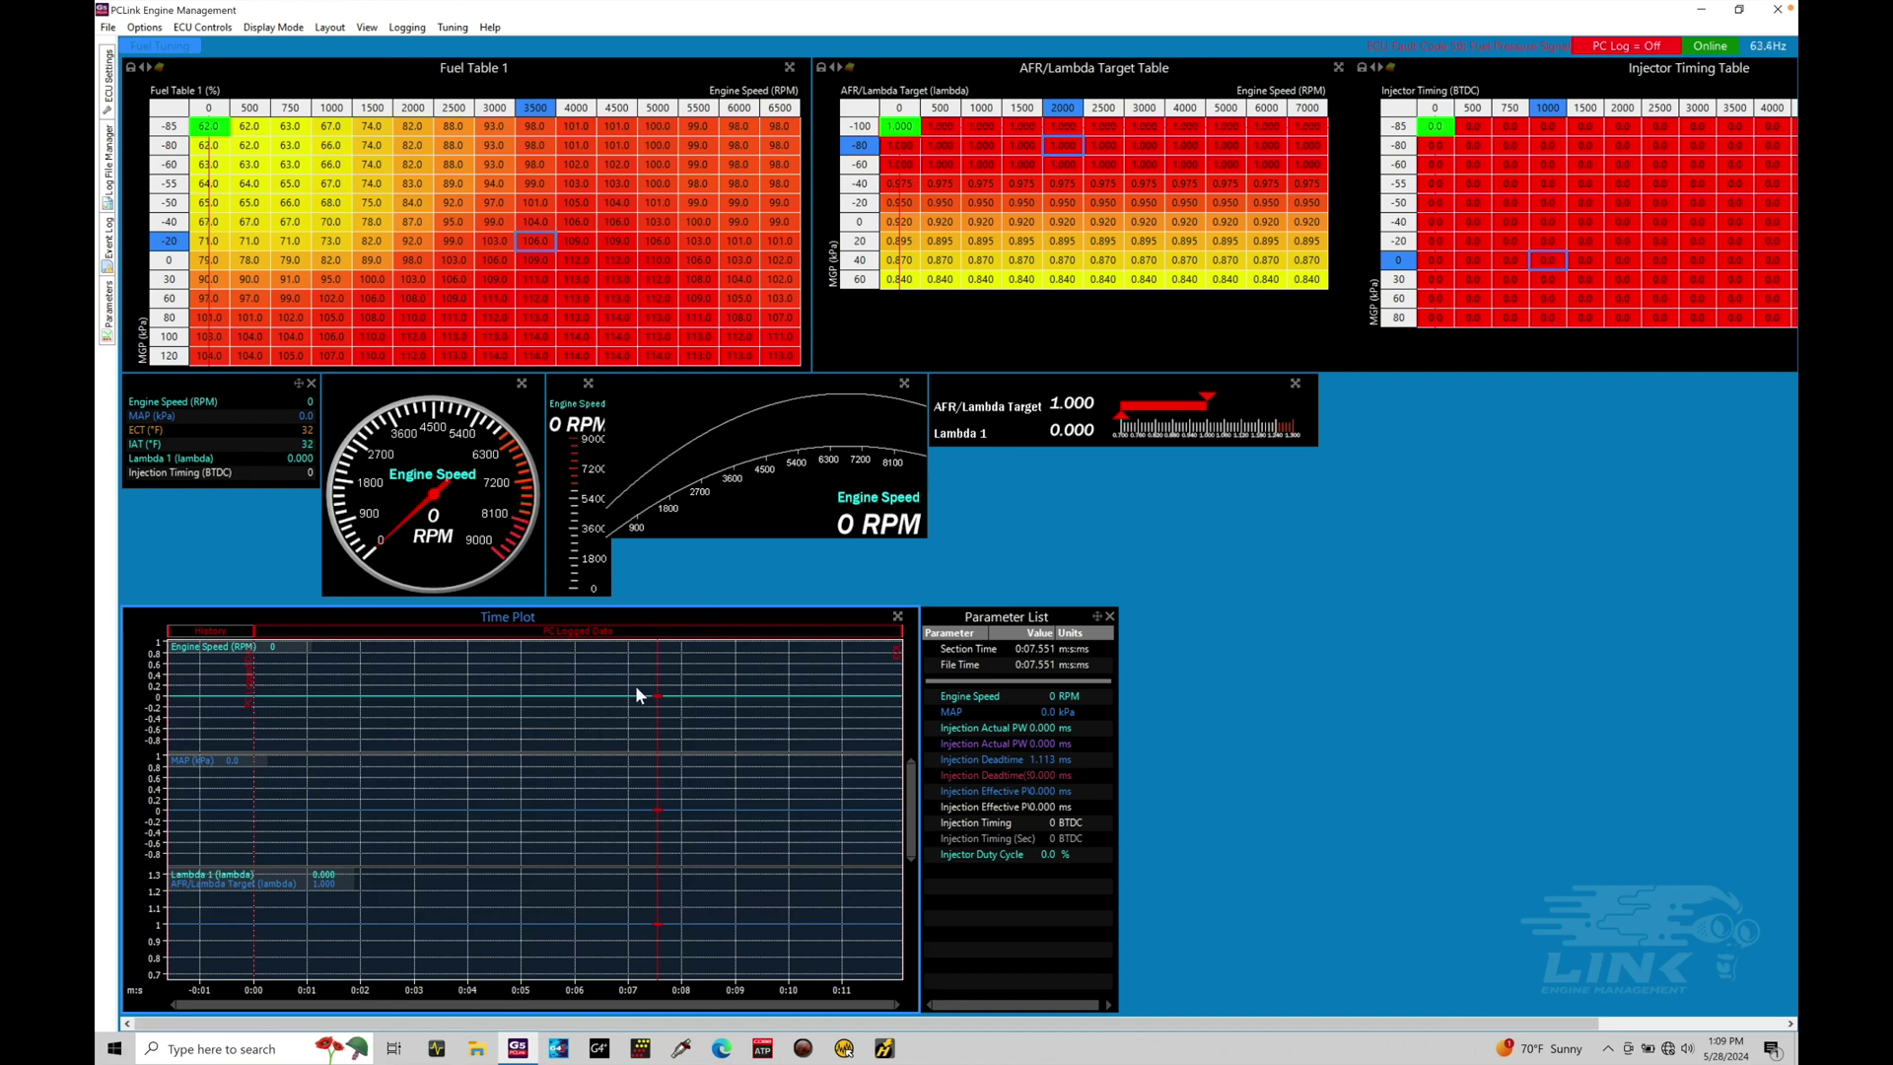
{"action": "left_click", "coordinate": [406, 28]}
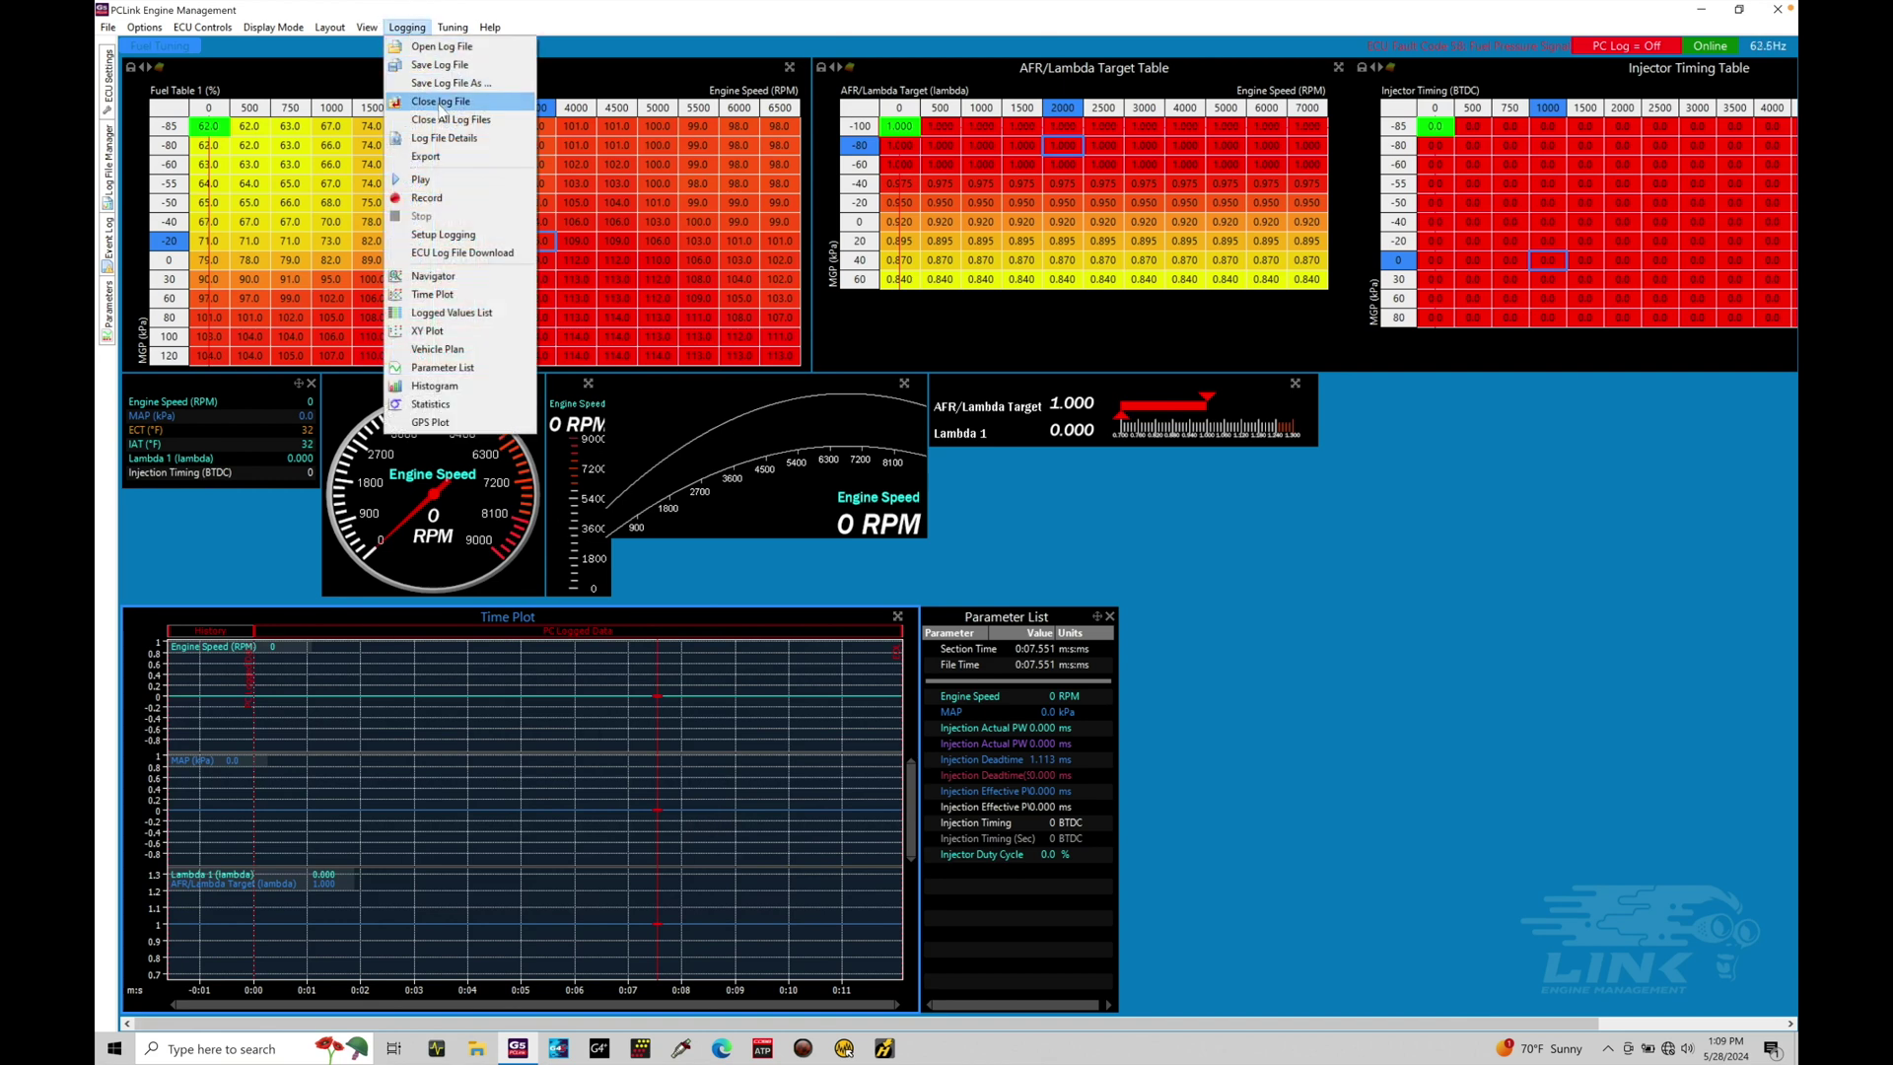
{"action": "left_click", "coordinate": [441, 101]}
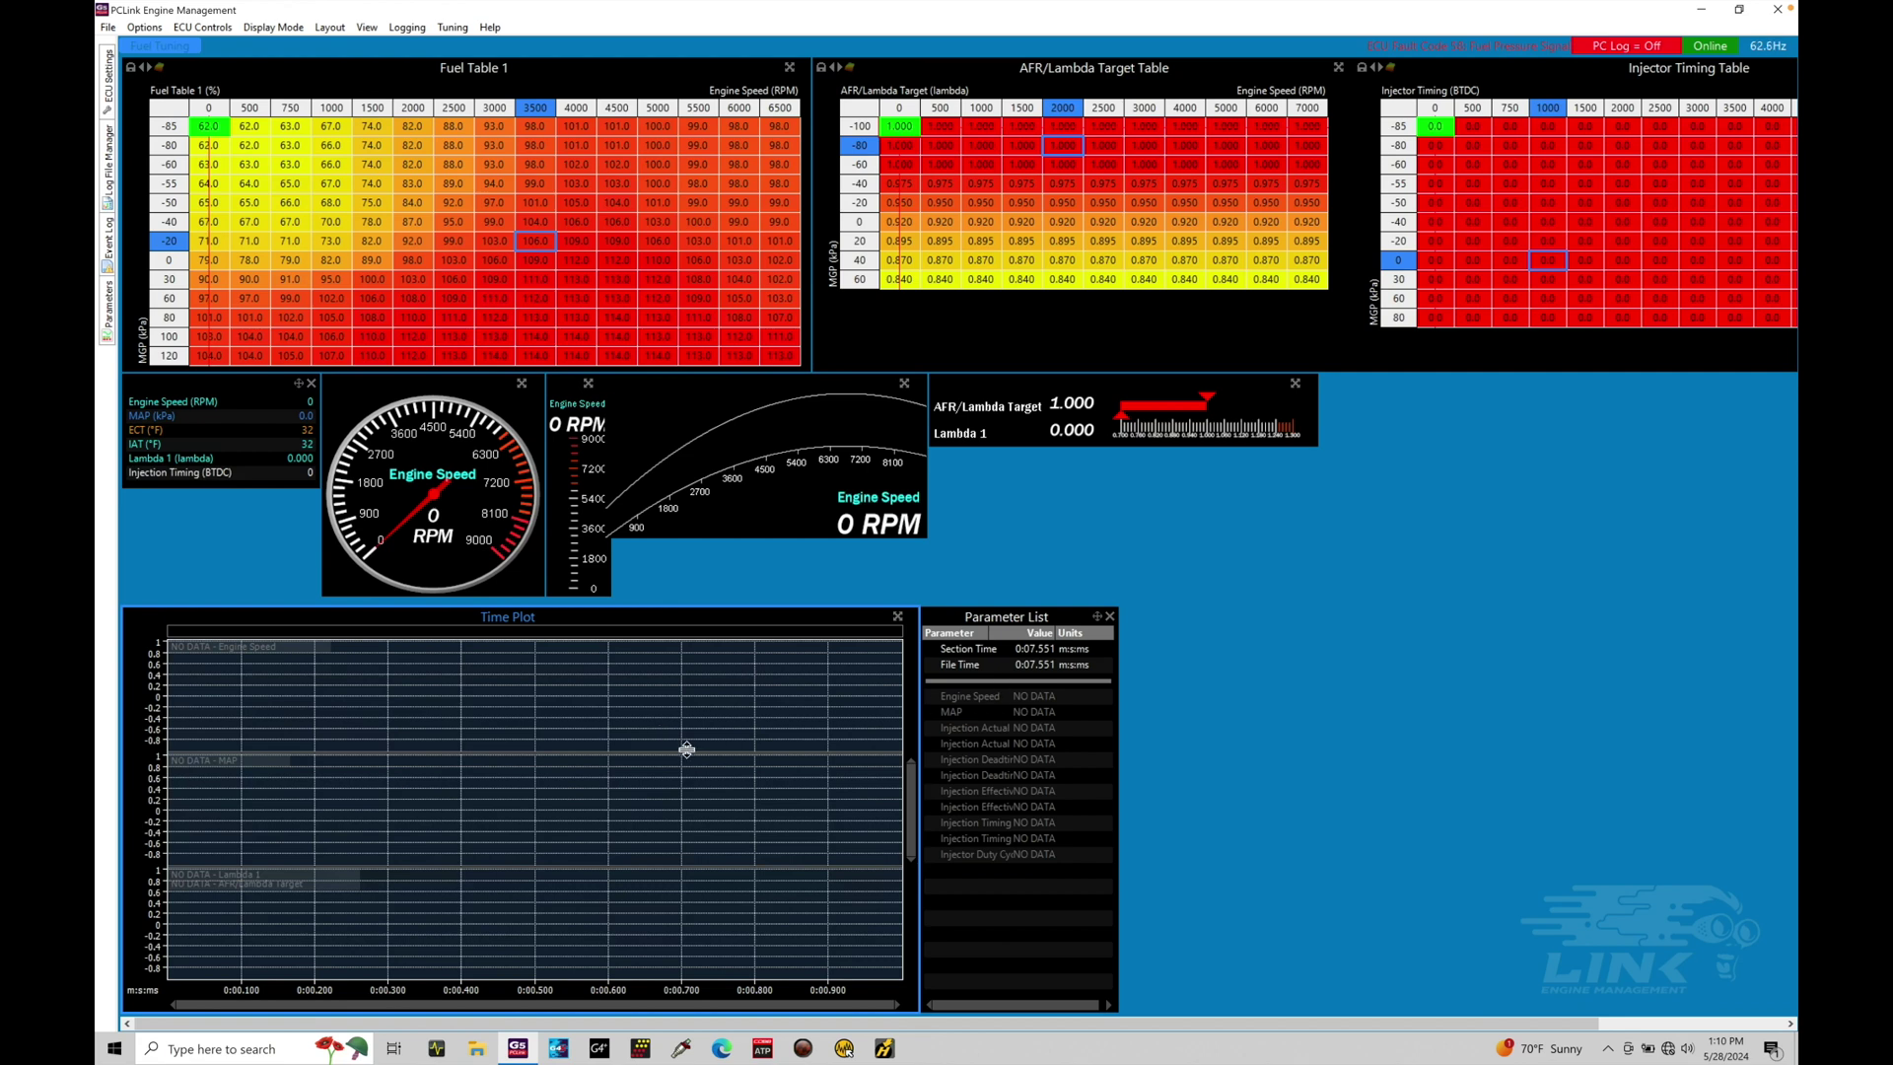
Step: Add a Vehicle Plan view with the Run Time data source, Rear Wheel Drive and all display options enabled
{"action": "right_click", "coordinate": [1248, 597]}
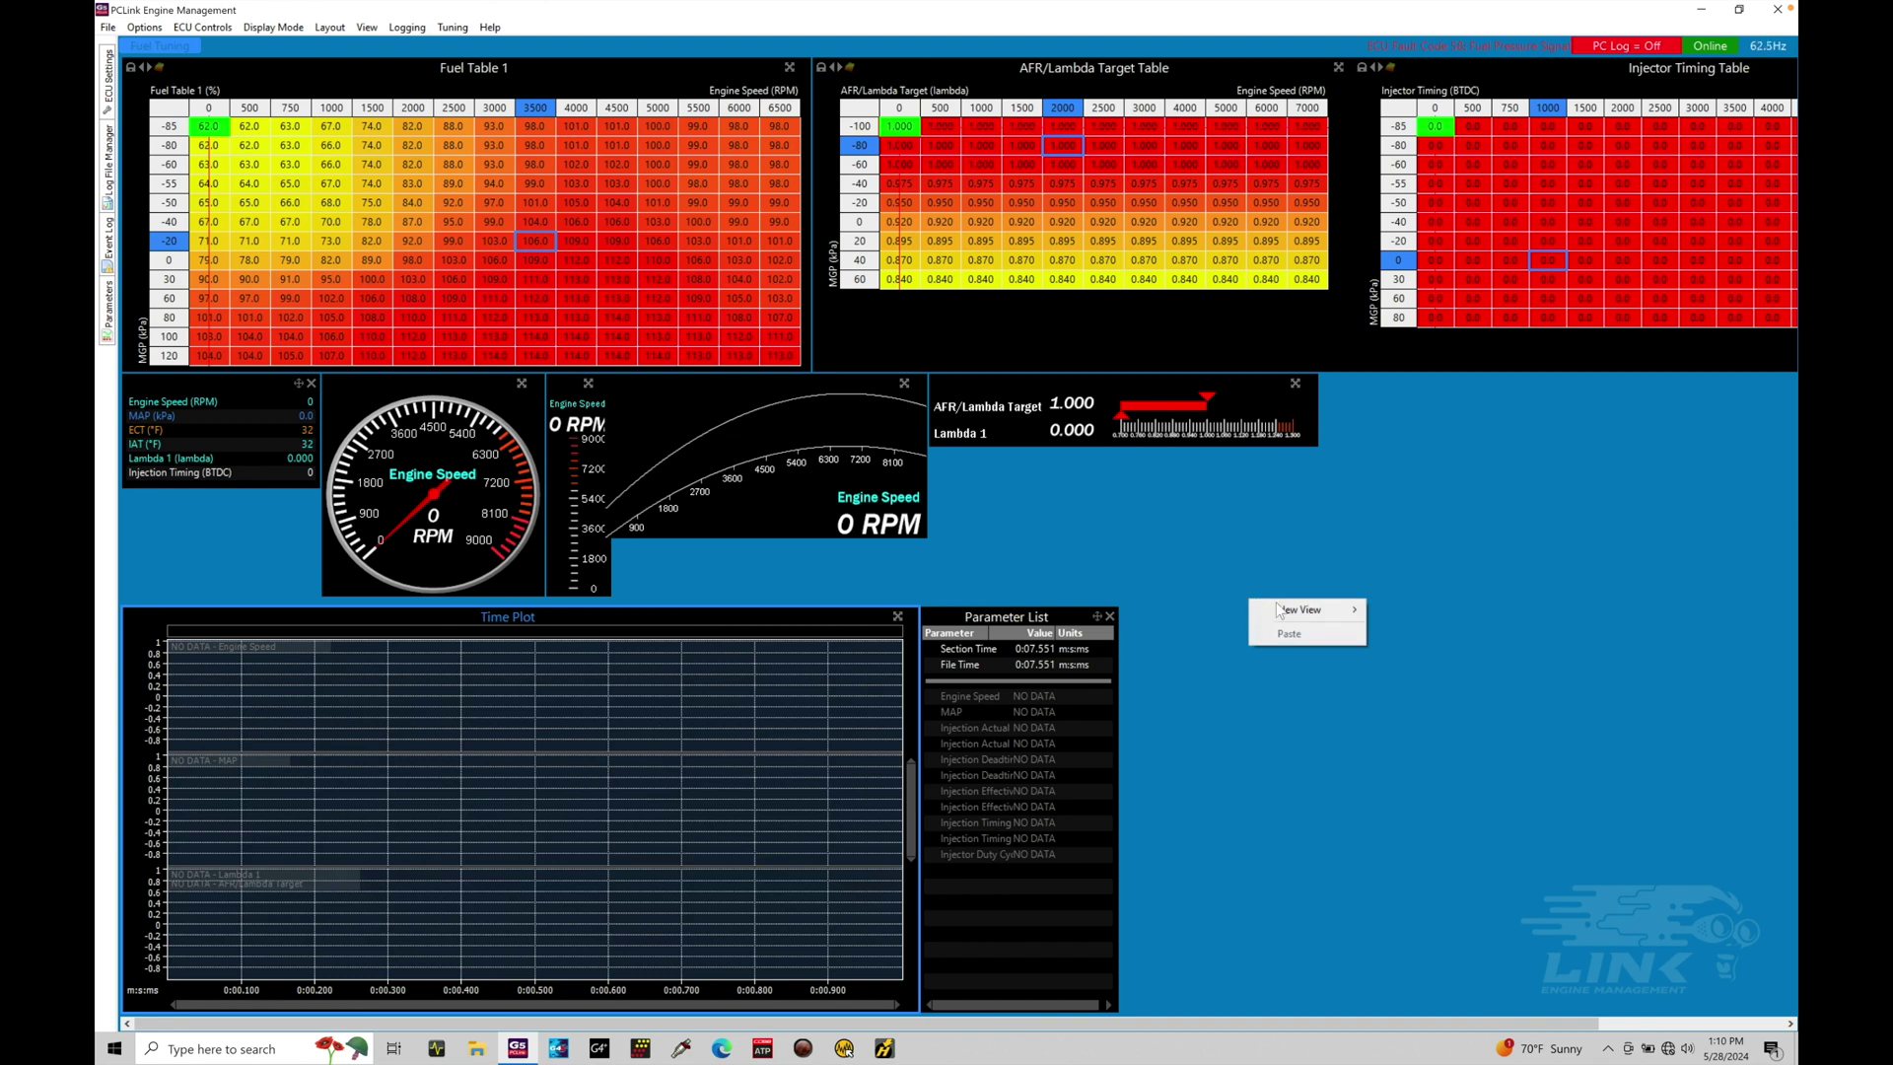
{"action": "mouse_move", "coordinate": [1294, 611]}
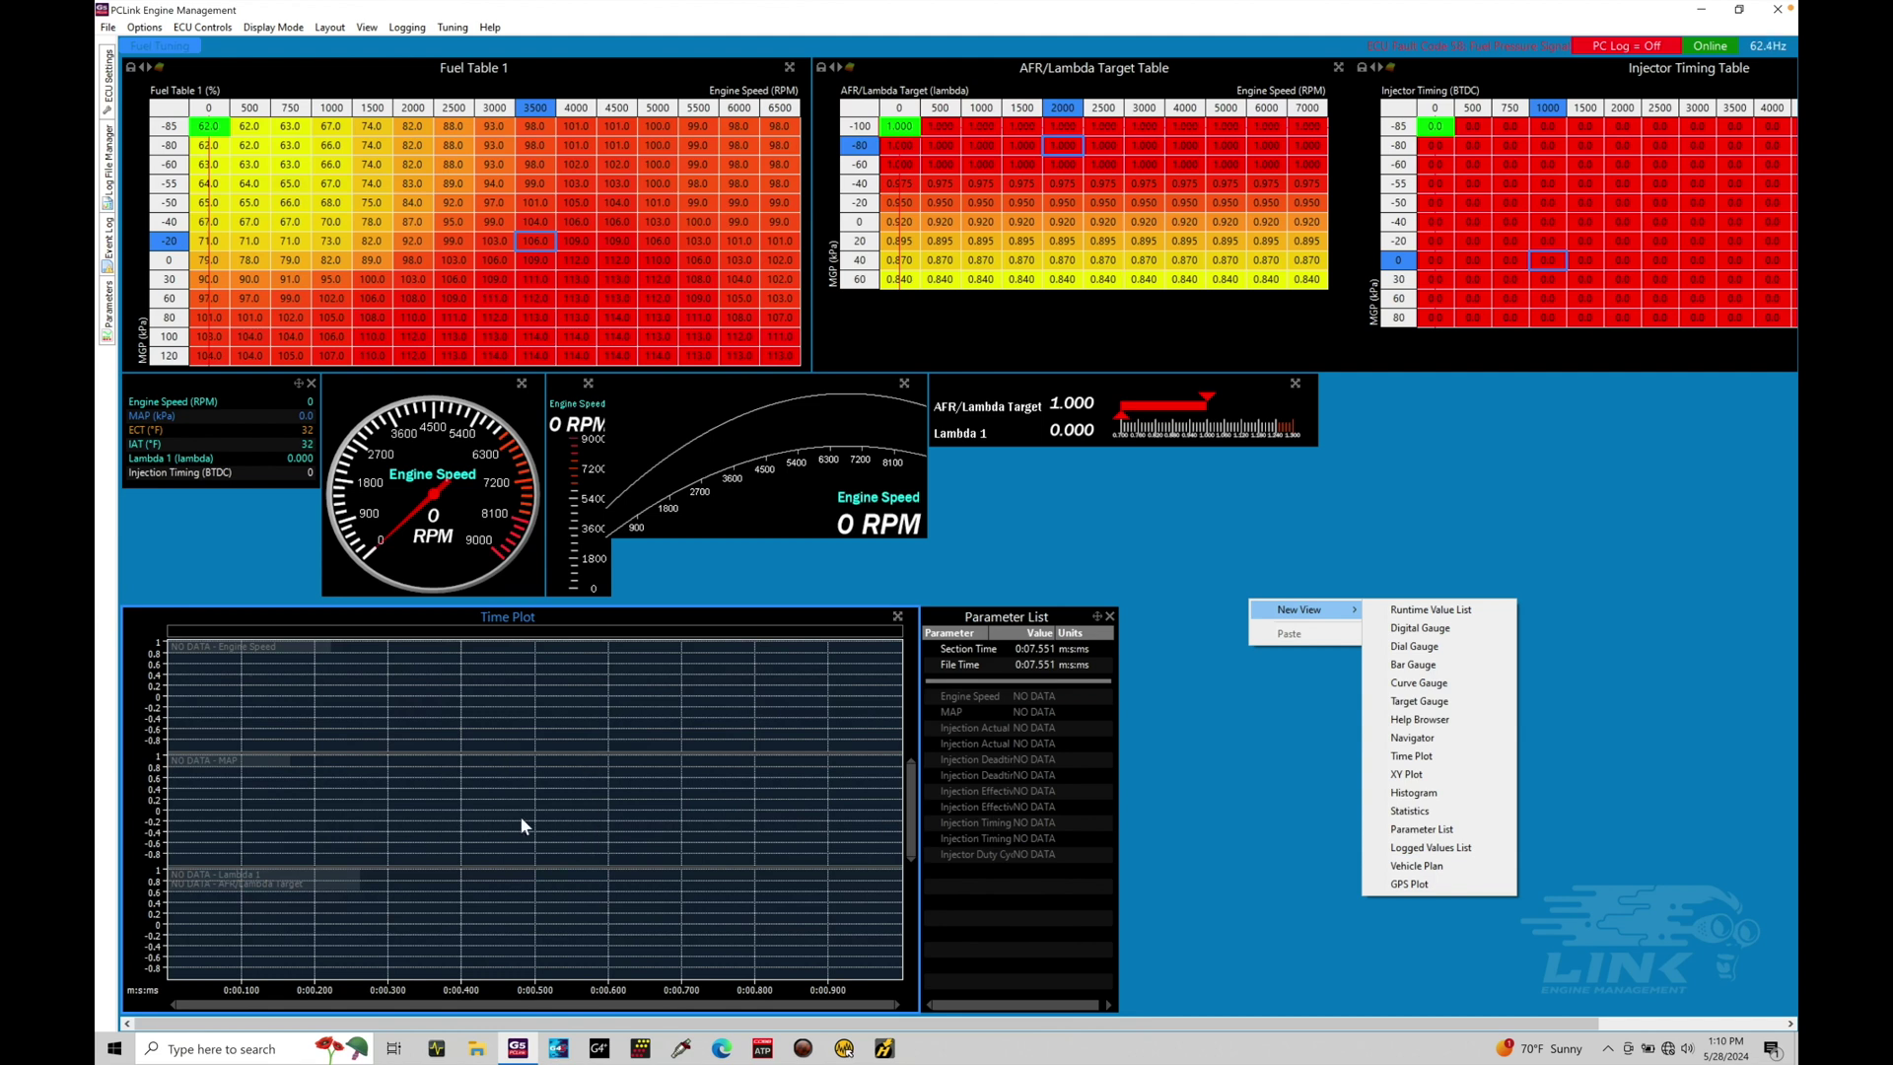
{"action": "left_click", "coordinate": [1457, 866]}
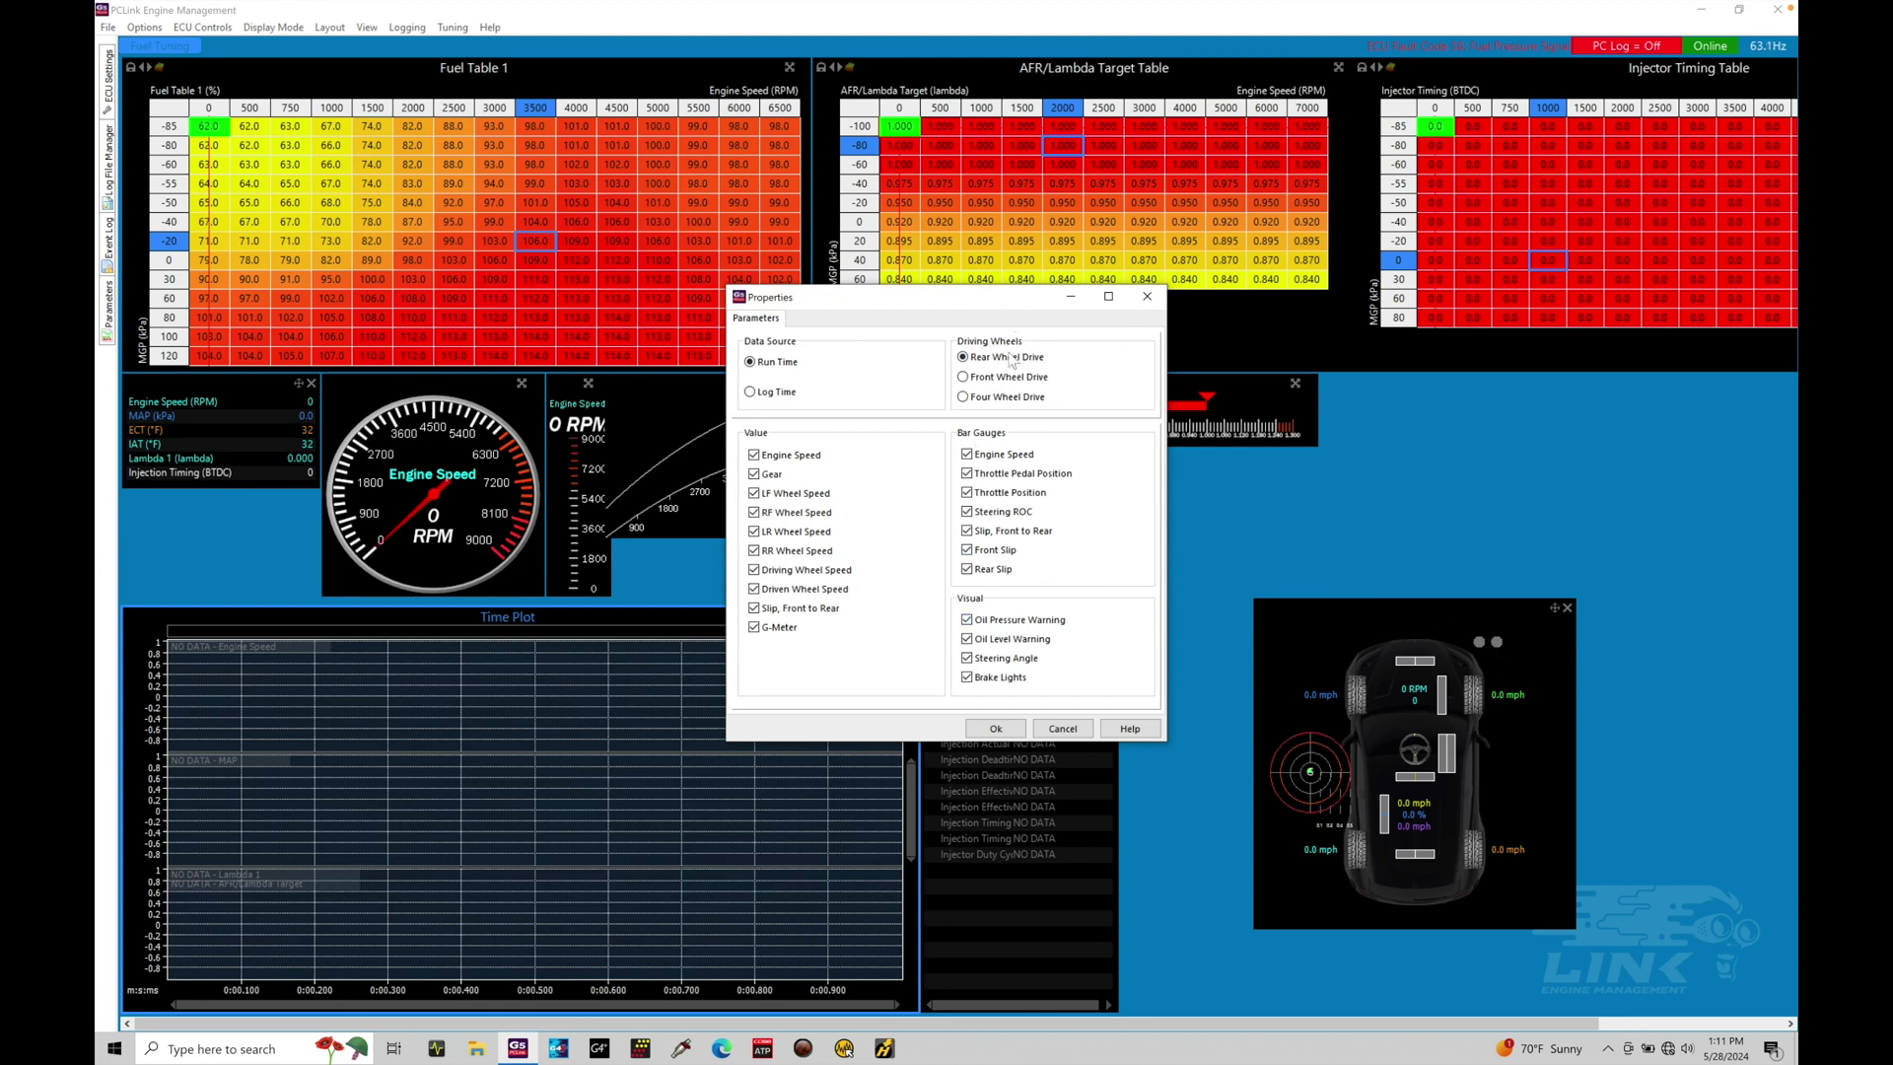
{"action": "left_click", "coordinate": [996, 727]}
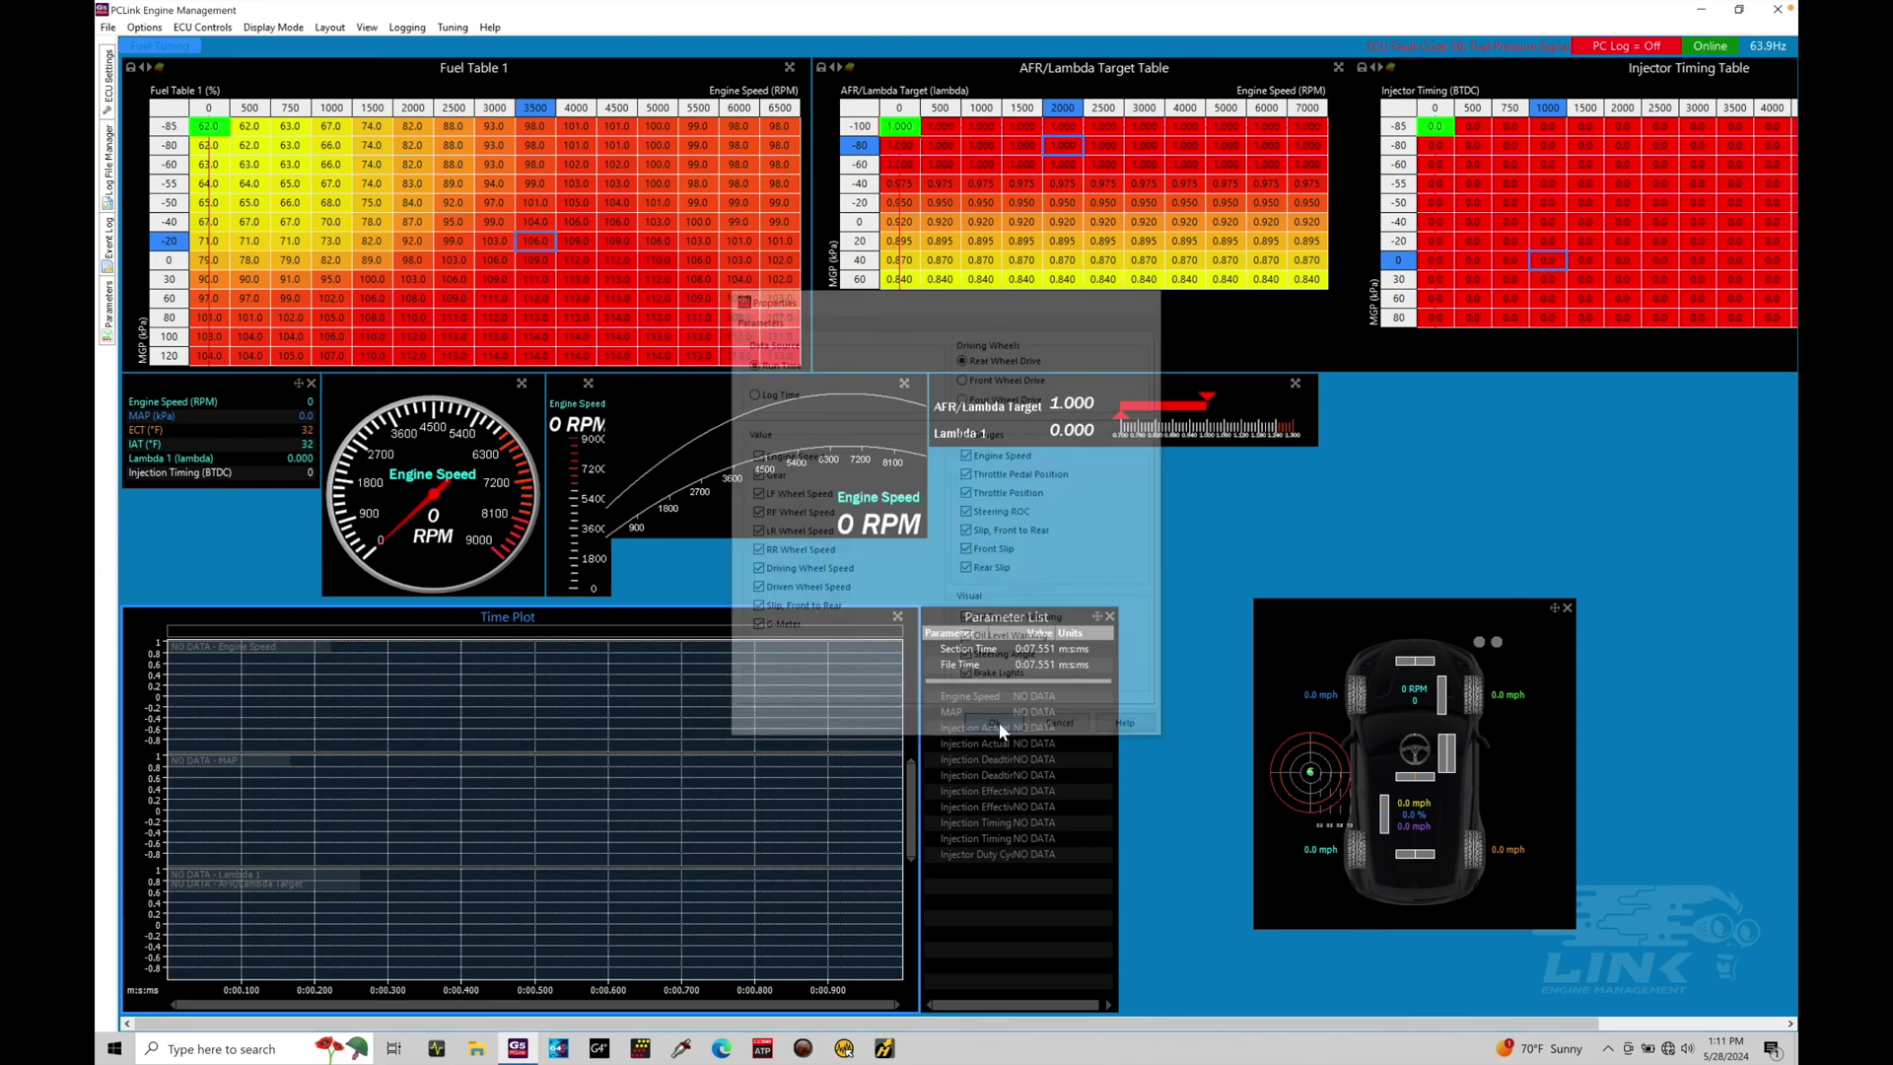
Step: Move the vehicle plan beside the target gauge and enlarge it to fill the free area beneath the Injector Timing Table
{"action": "left_click_drag", "start_coordinate": [1329, 611], "coordinate": [1397, 386]}
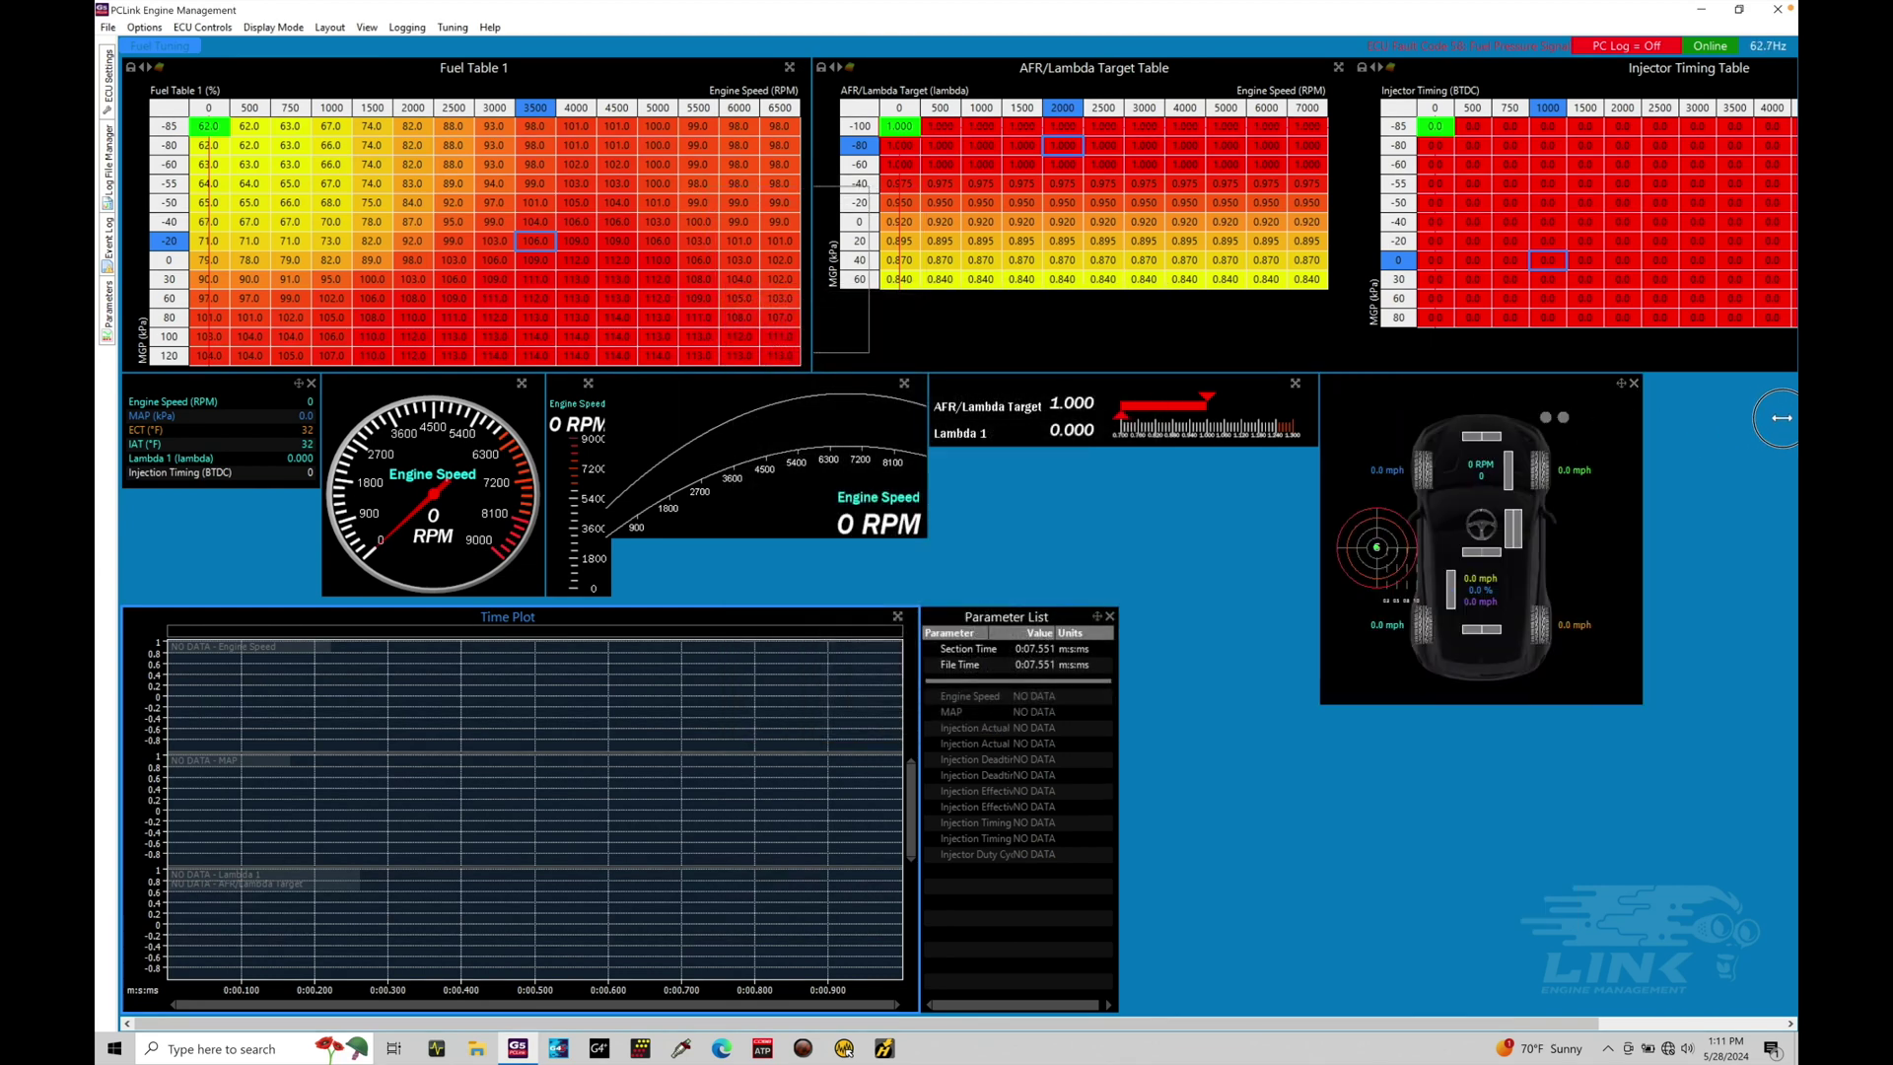
{"action": "left_click_drag", "start_coordinate": [1785, 417], "coordinate": [1786, 425]}
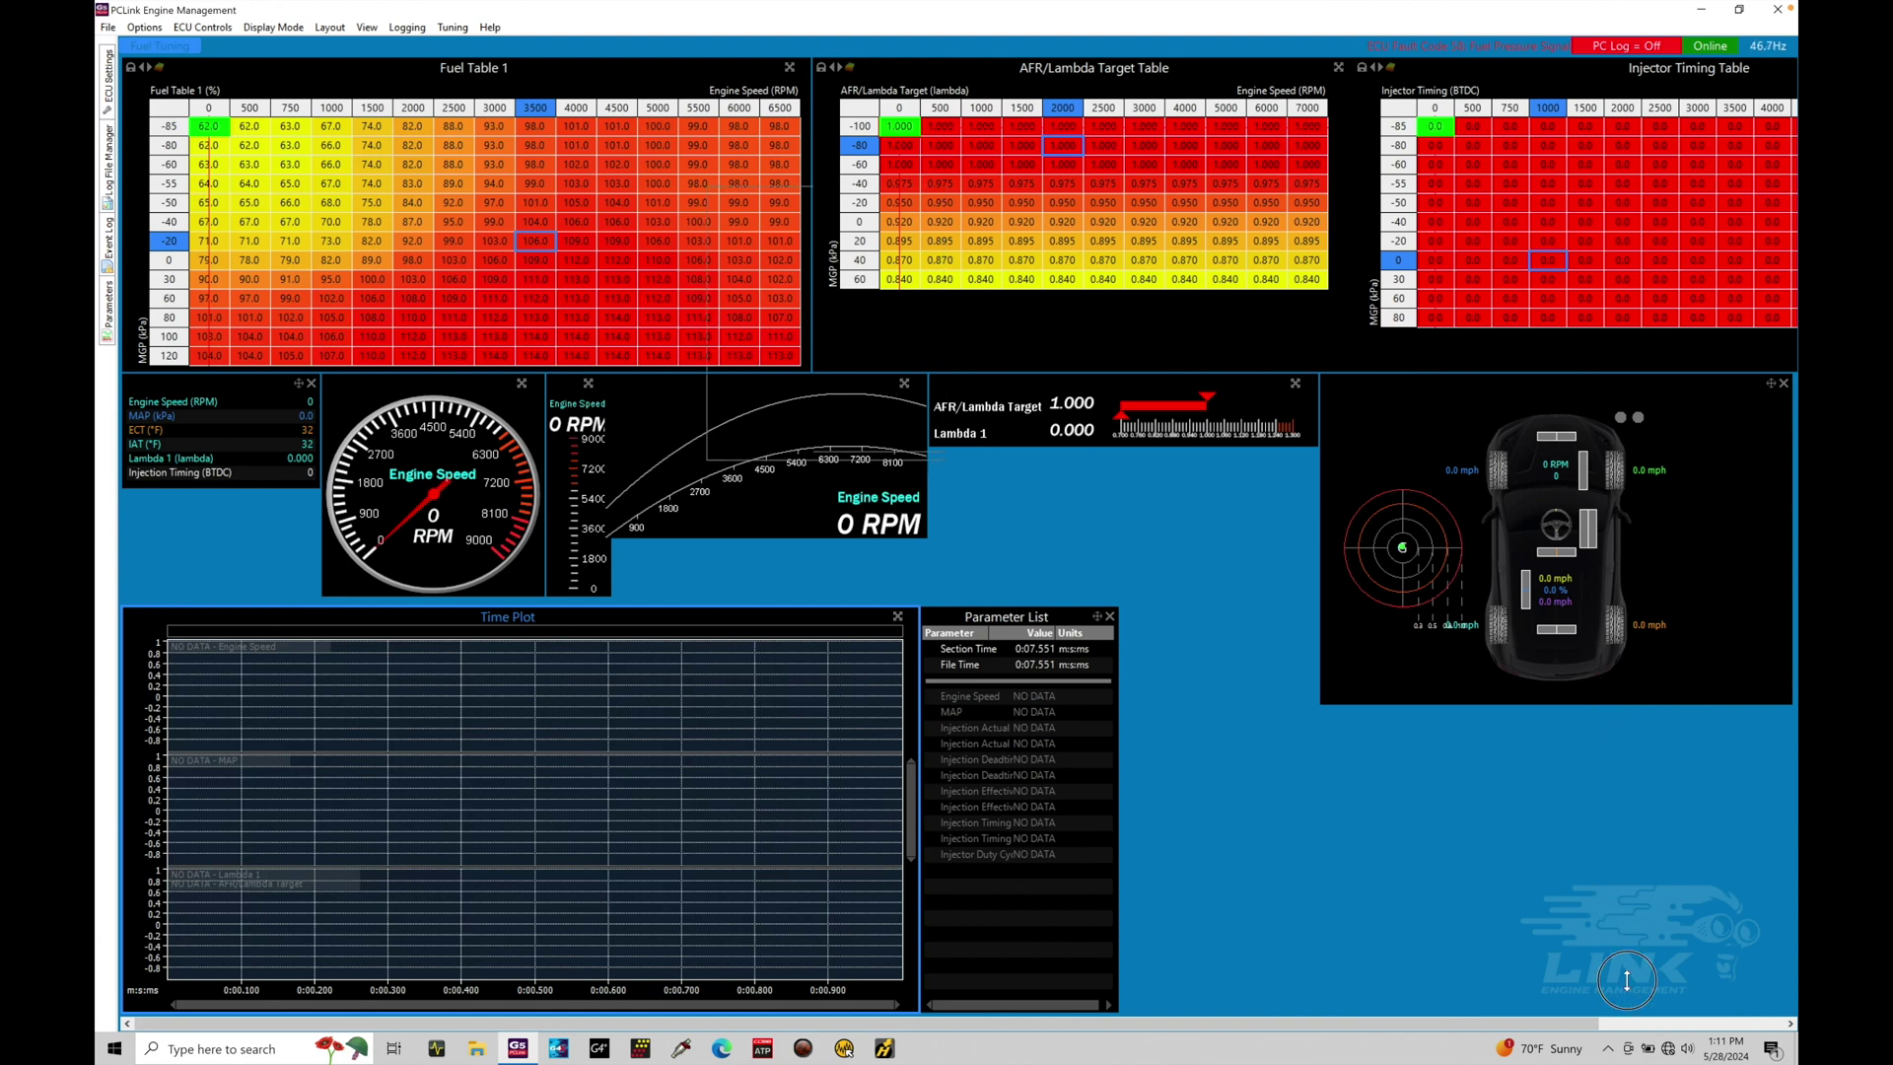
{"action": "left_click_drag", "start_coordinate": [1631, 1010], "coordinate": [1631, 1012]}
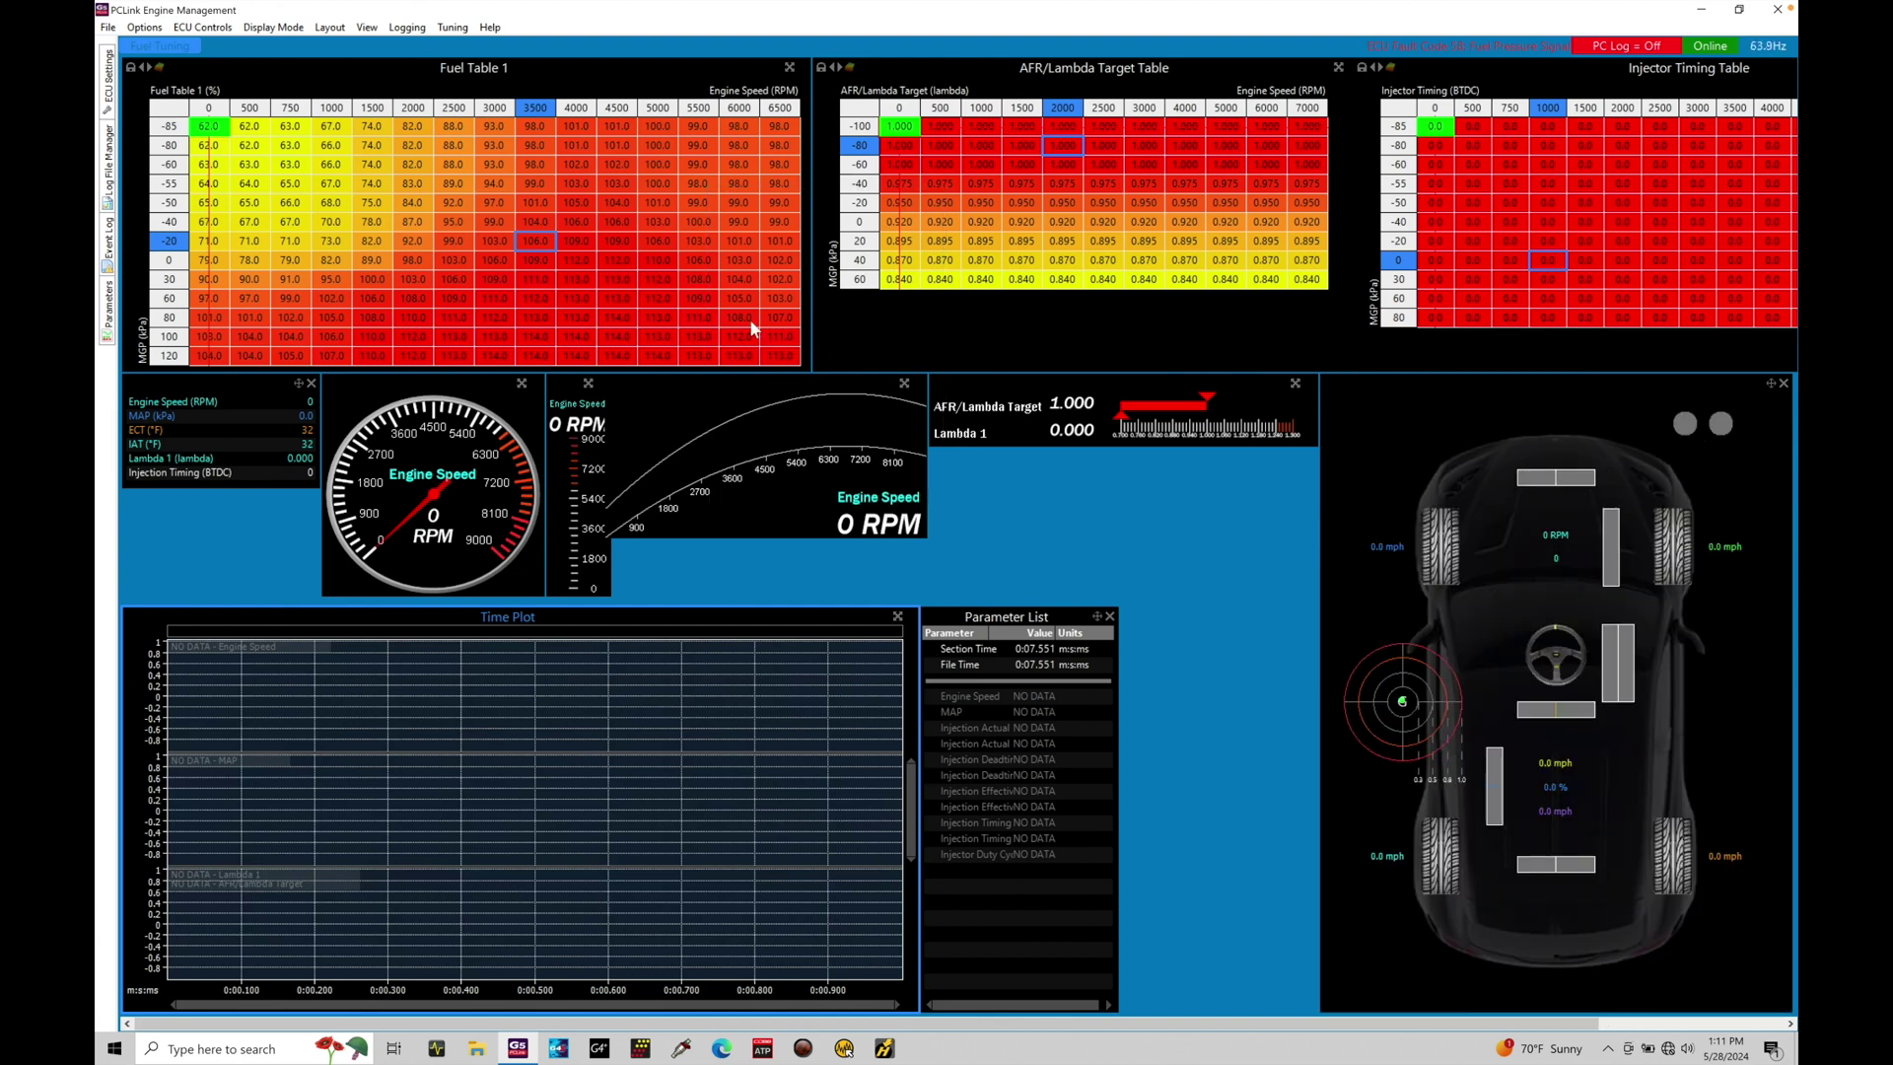
Step: Record another short PC log, stop it, and move the time plot's cursor to a point within the logged data
{"action": "left_click", "coordinate": [404, 27]}
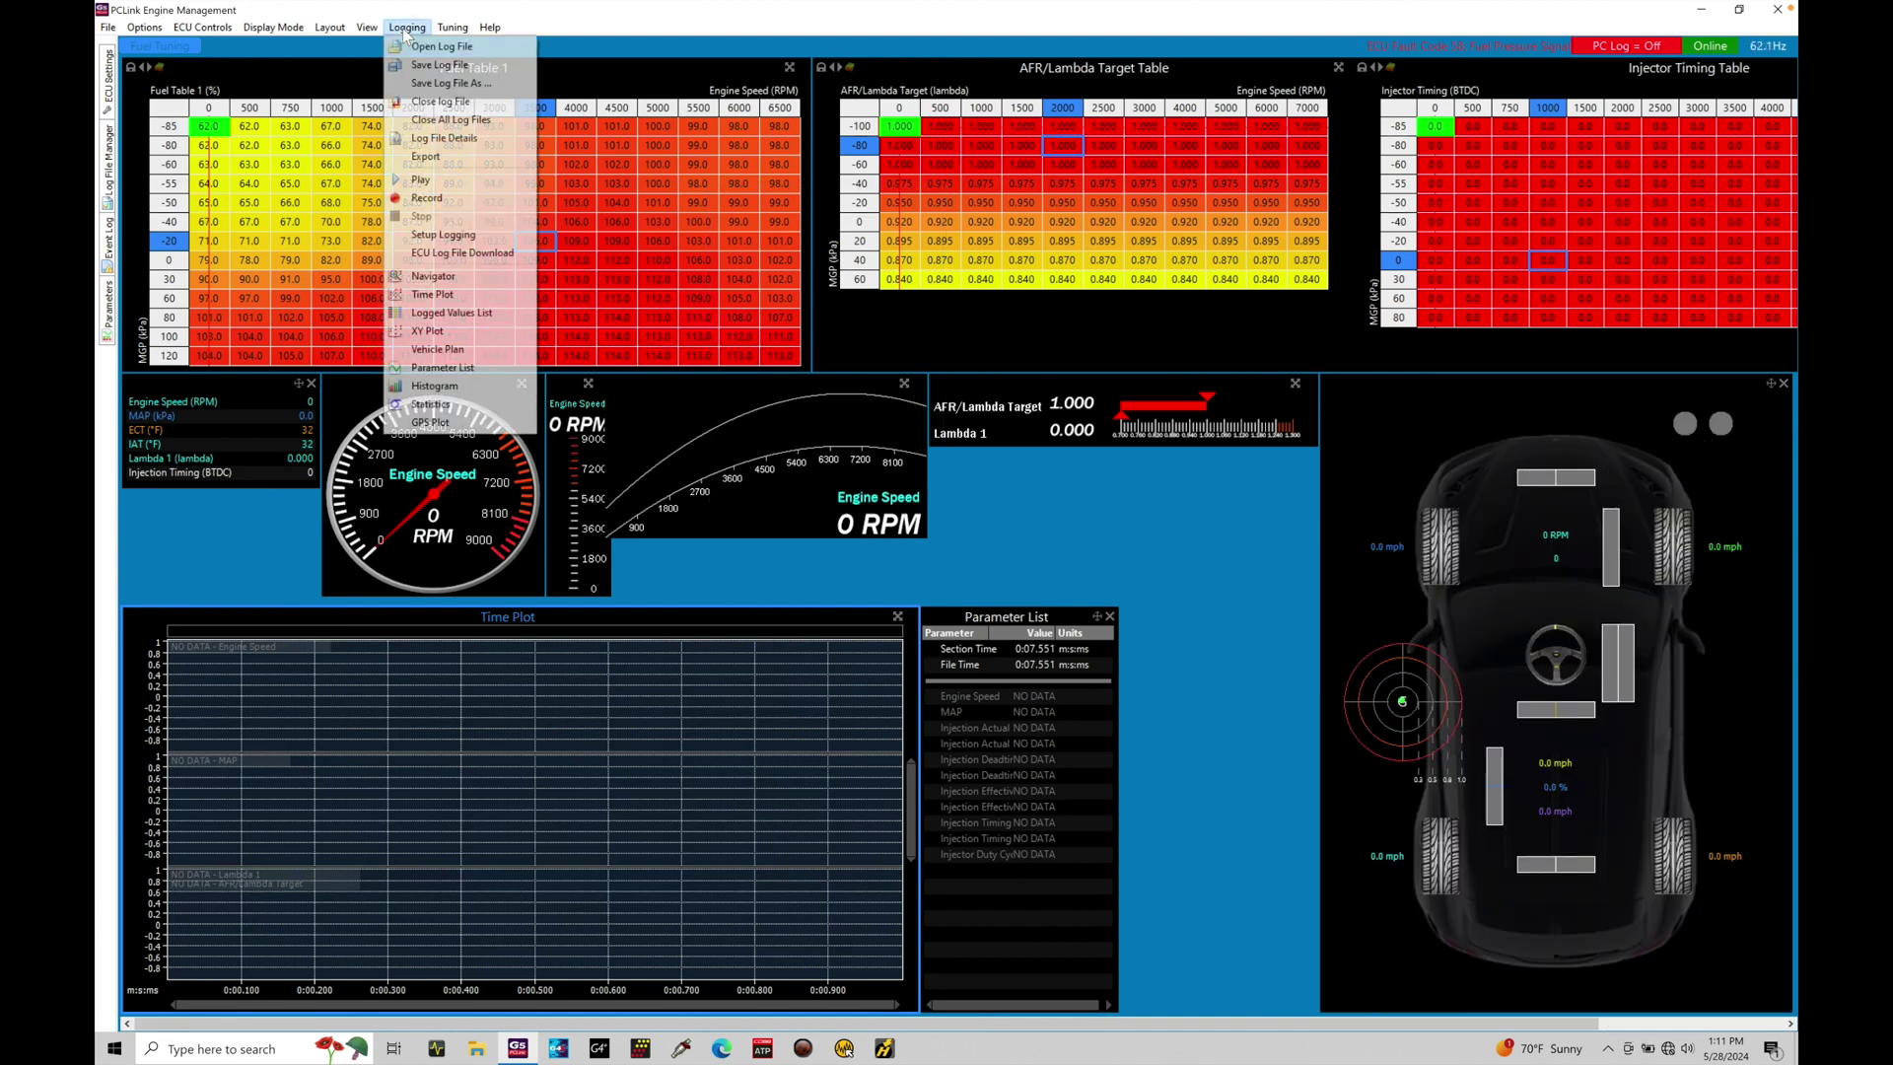
{"action": "left_click", "coordinate": [449, 202]}
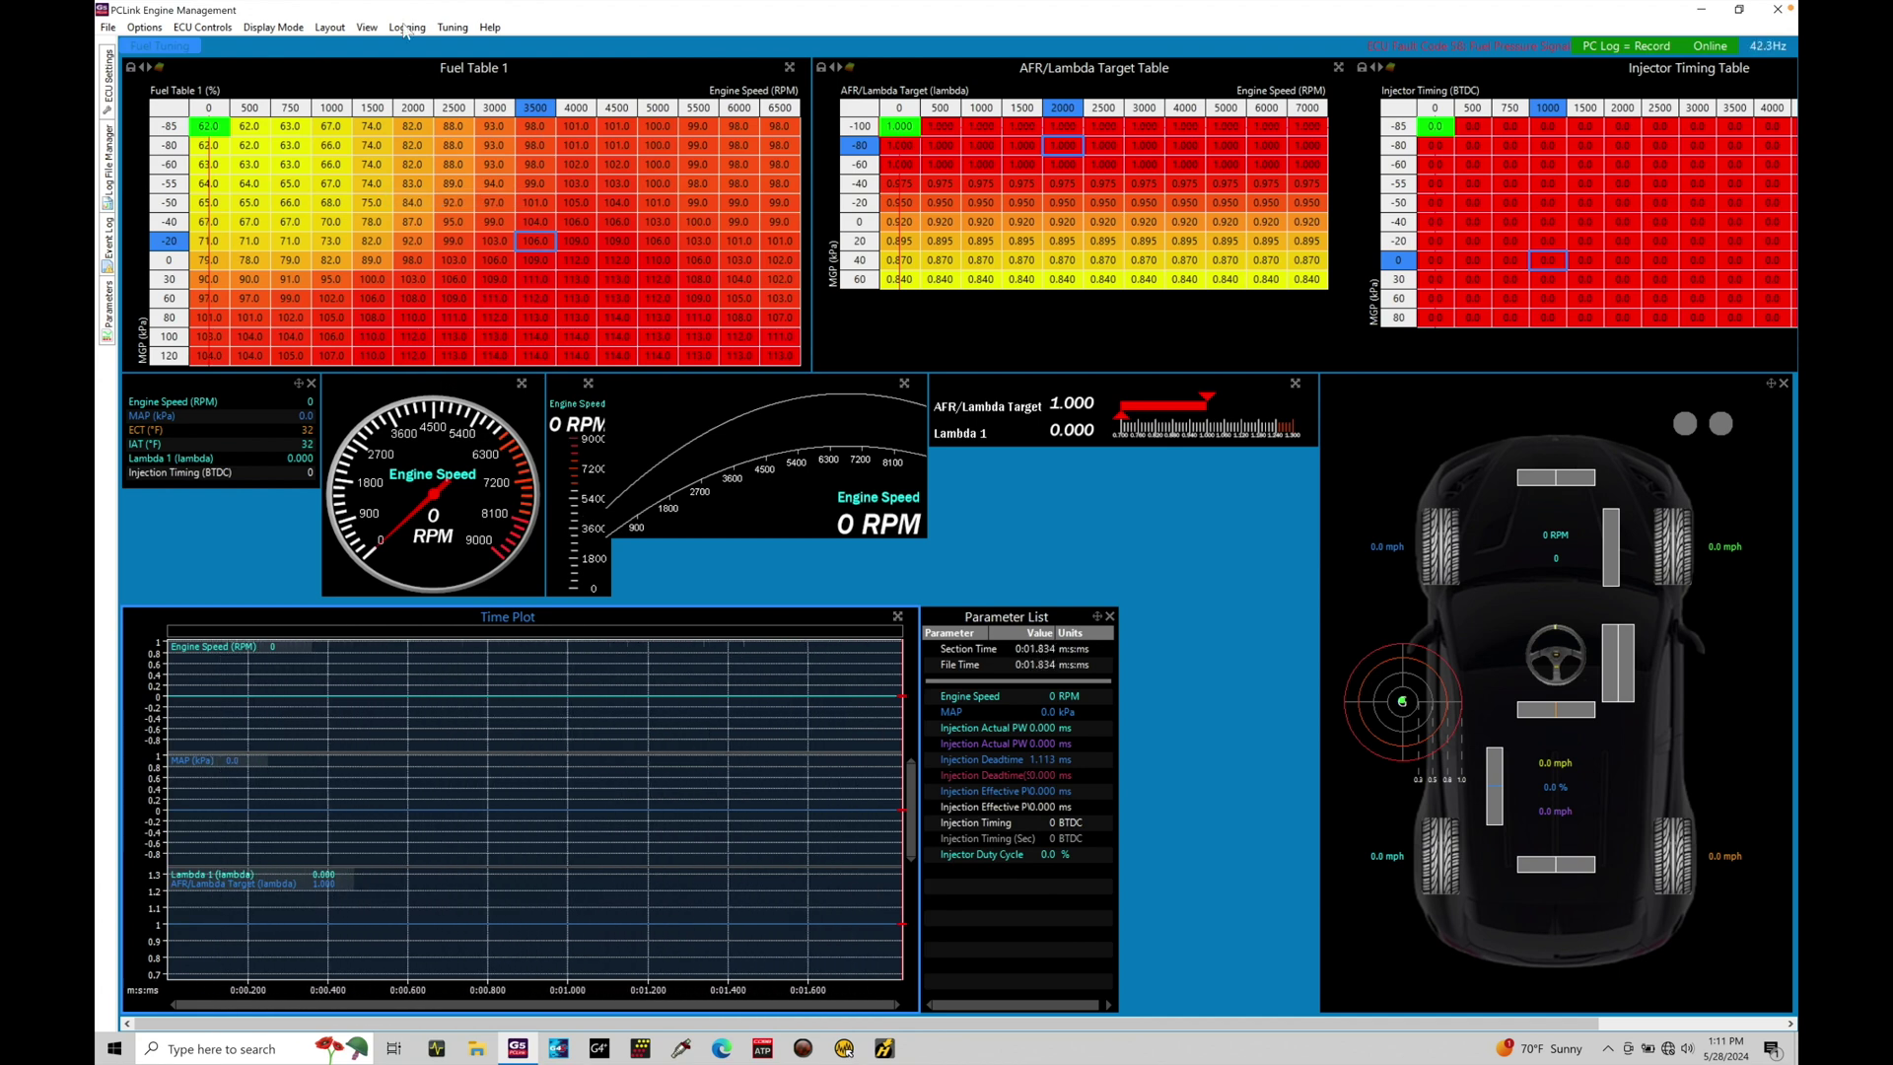
{"action": "left_click", "coordinate": [407, 27]}
{"action": "left_click", "coordinate": [448, 209]}
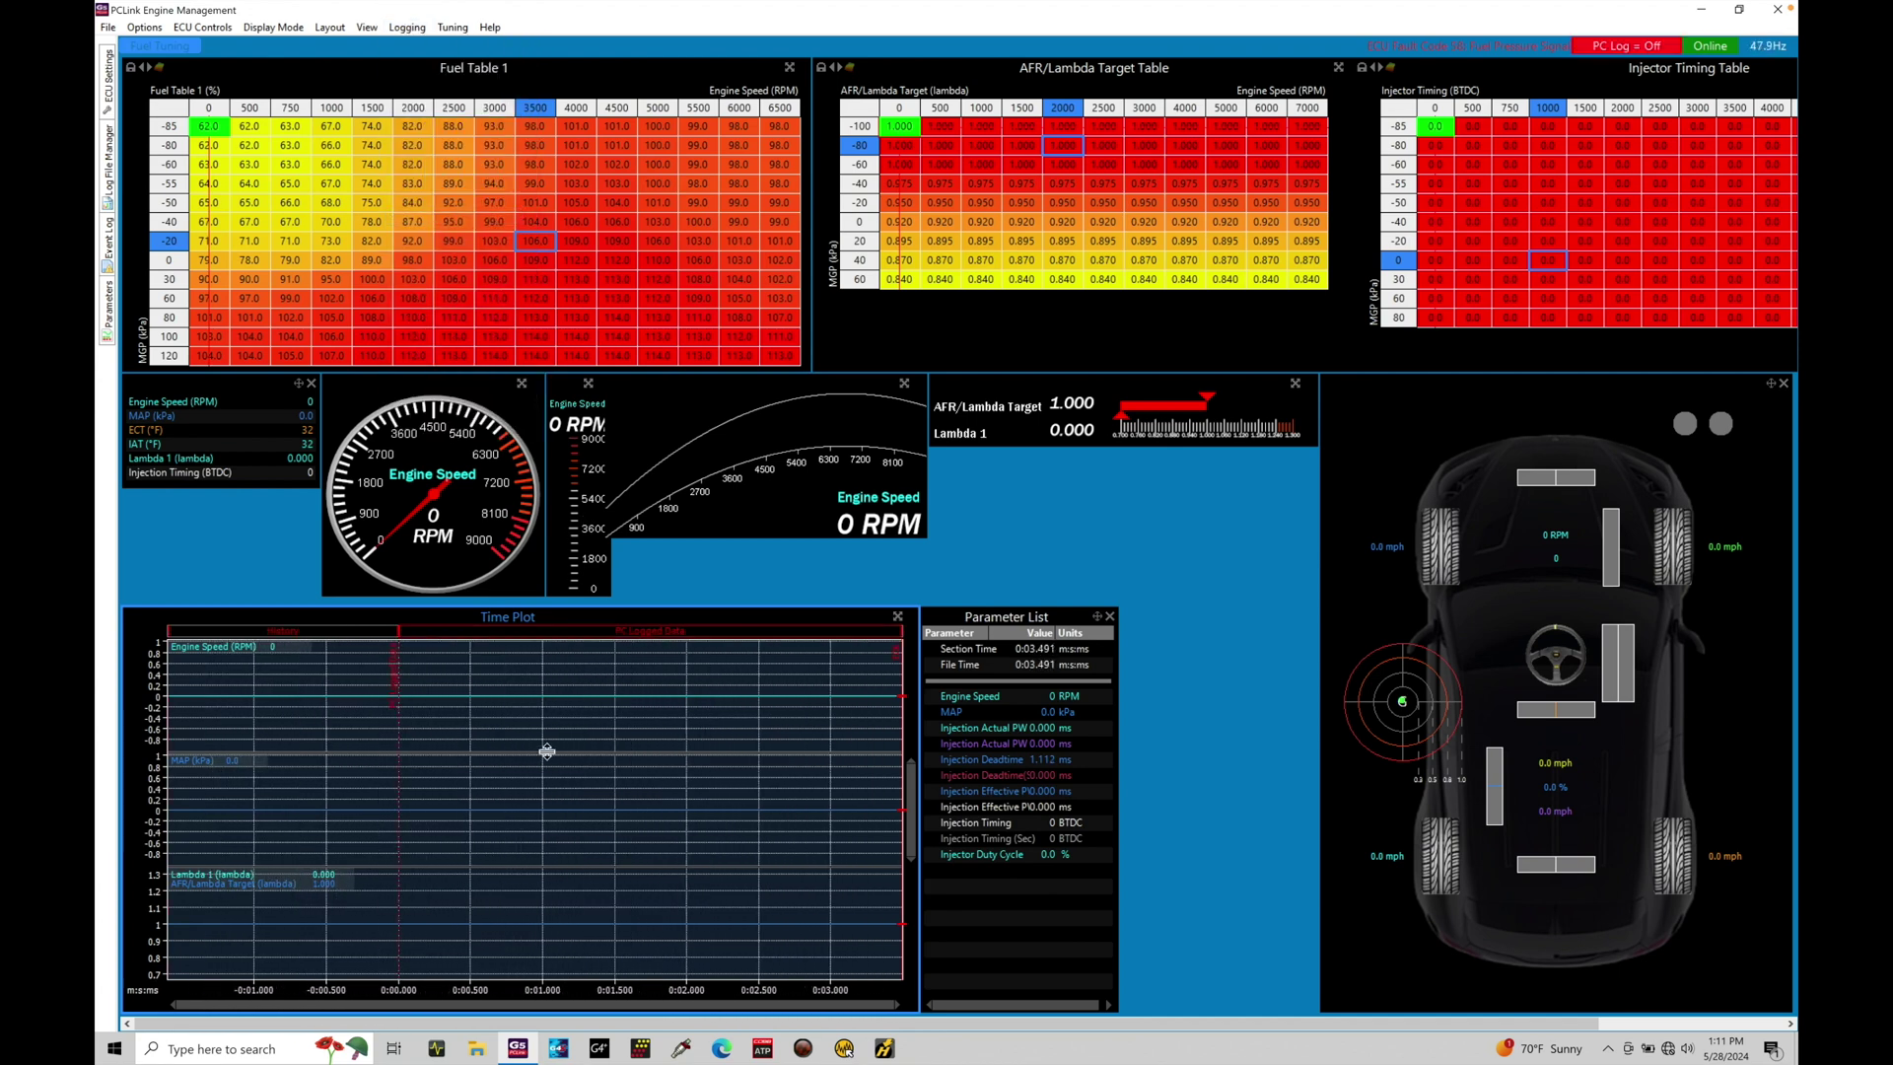
{"action": "left_click_drag", "start_coordinate": [370, 752], "coordinate": [675, 747]}
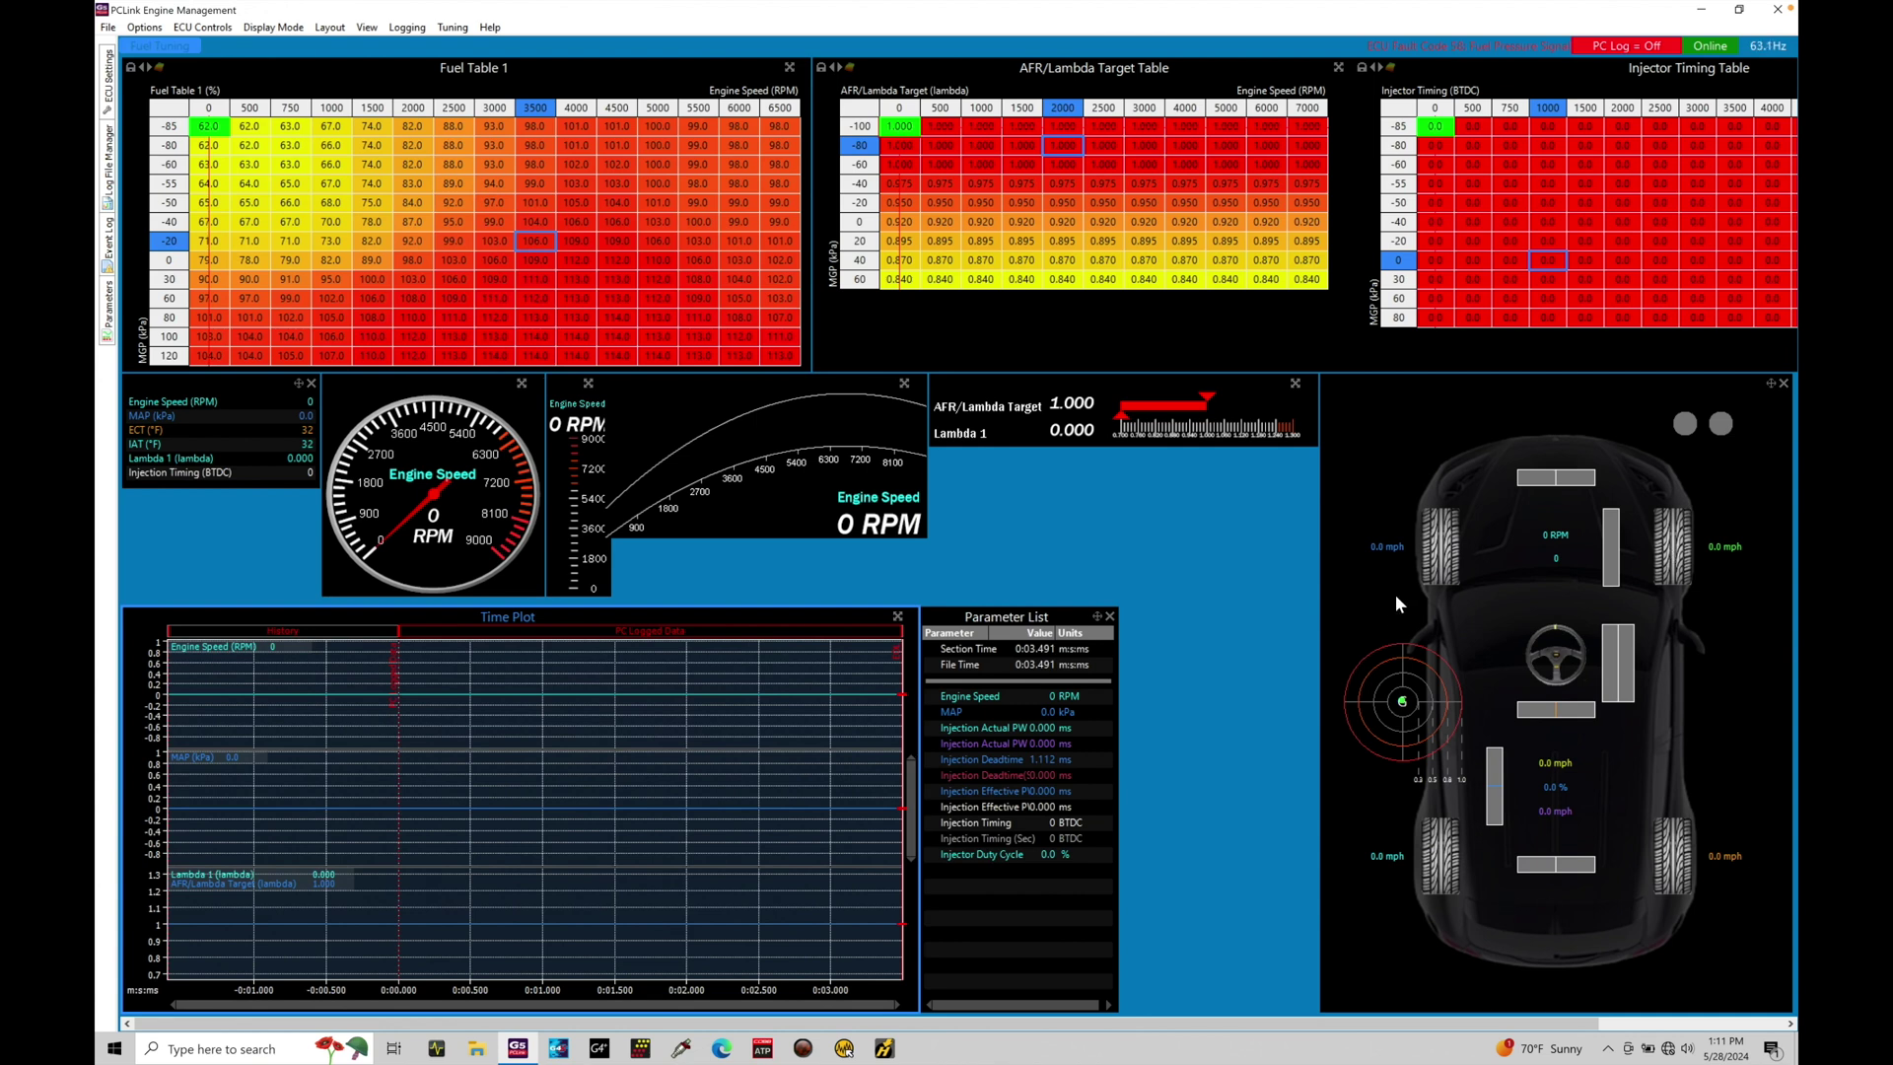
{"action": "left_click", "coordinate": [587, 739]}
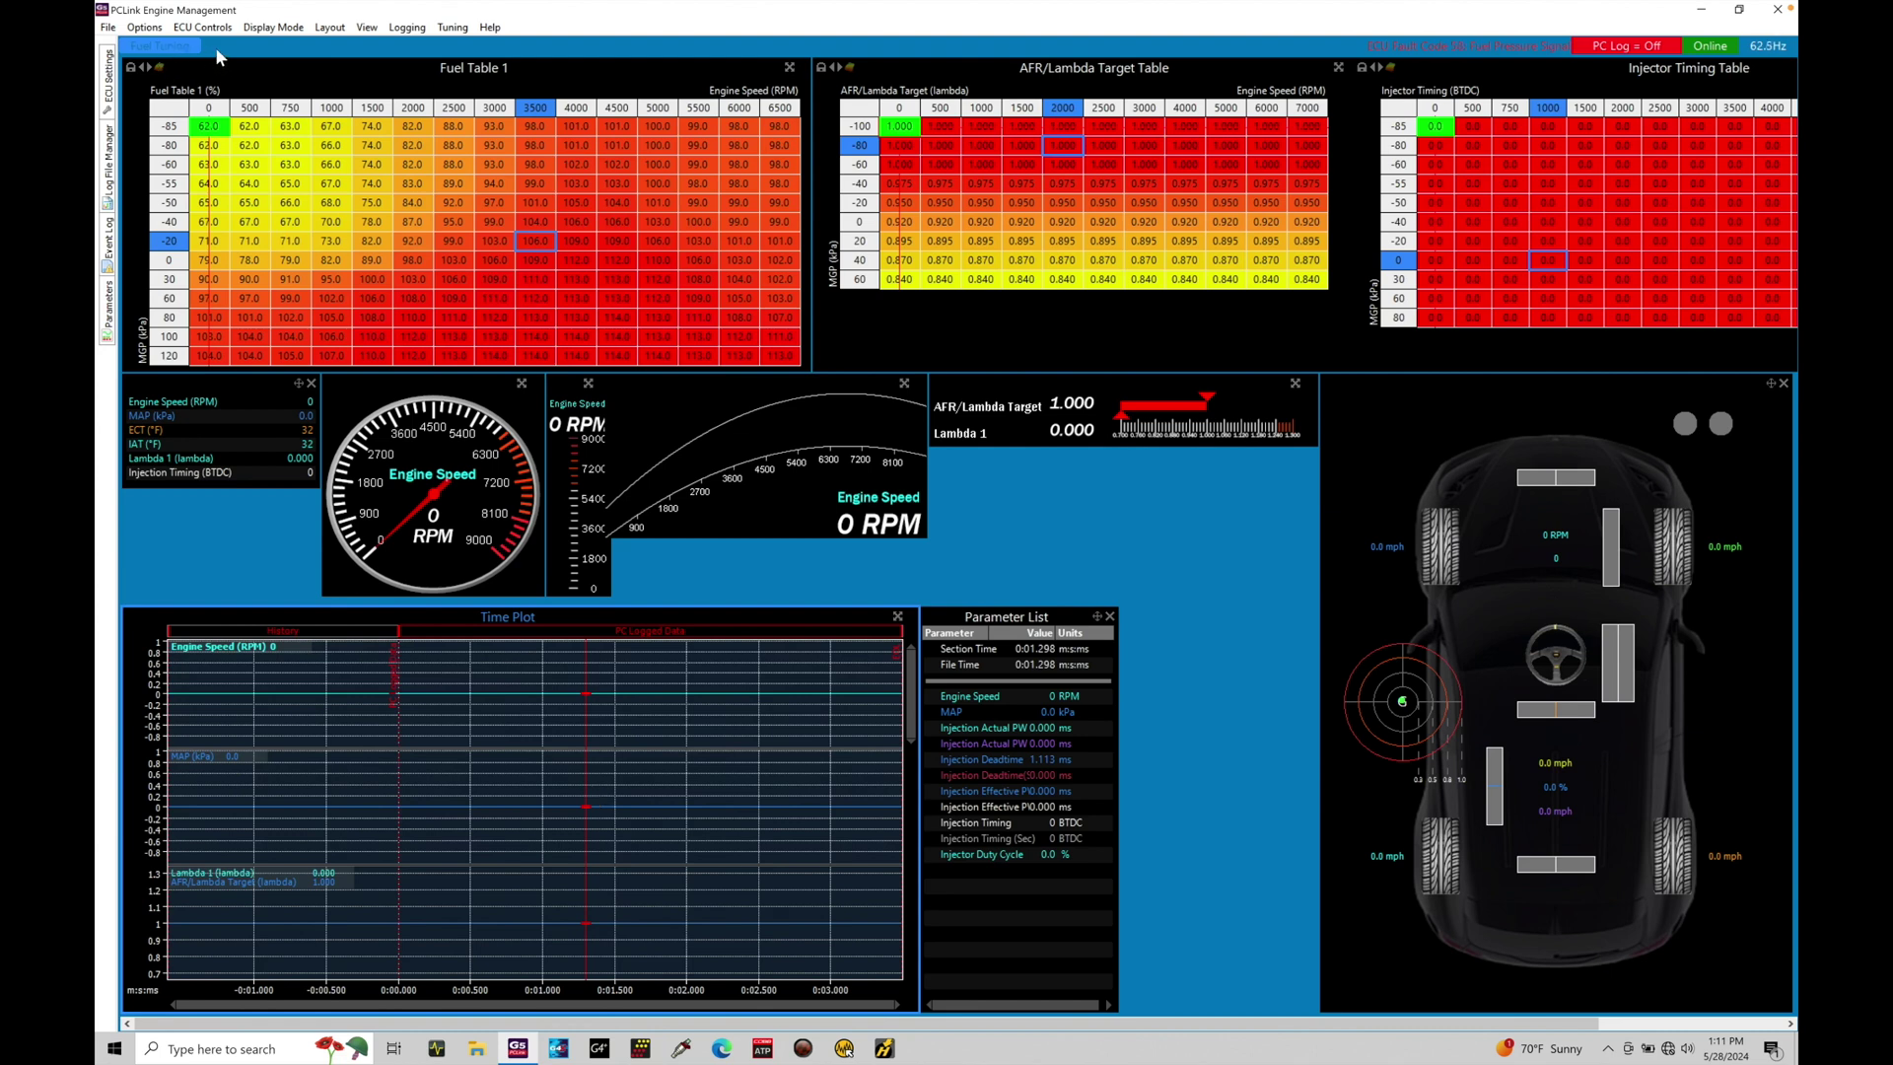
{"action": "left_click", "coordinate": [332, 29]}
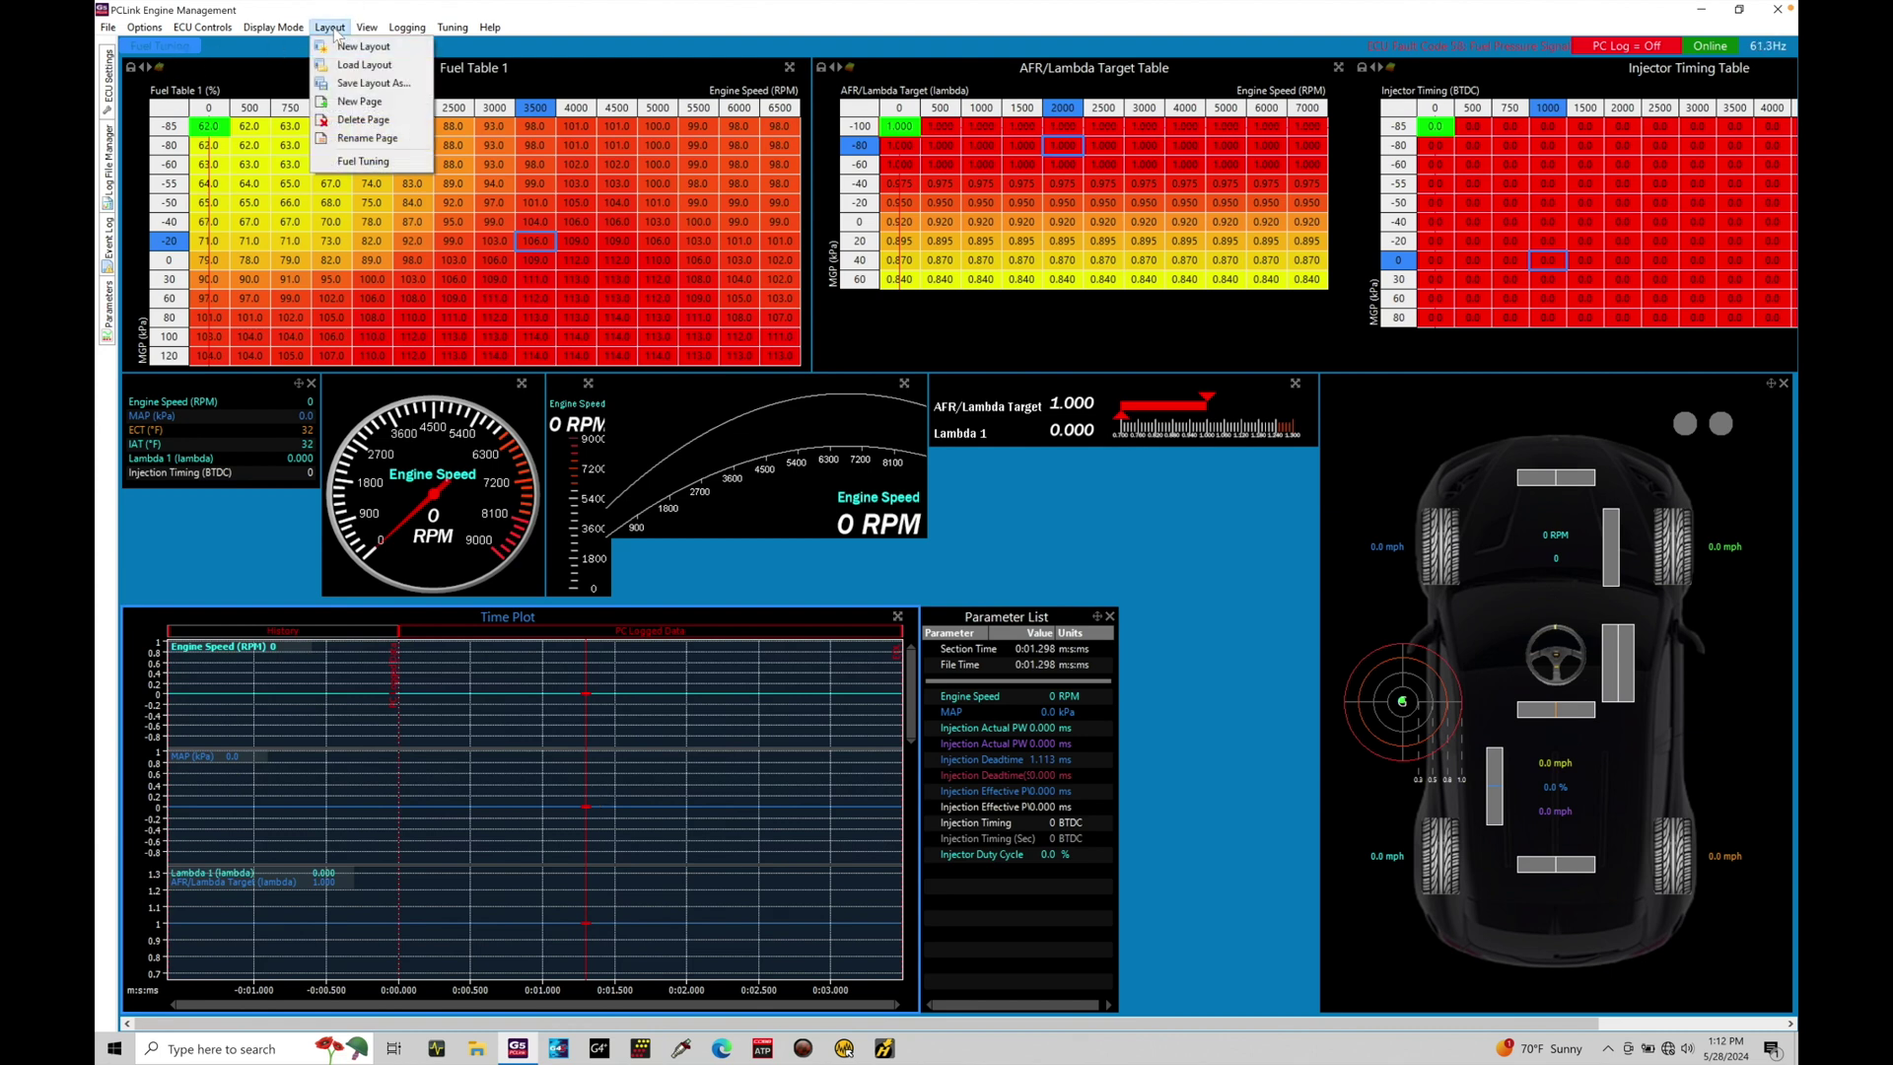
{"action": "left_click", "coordinate": [360, 85]}
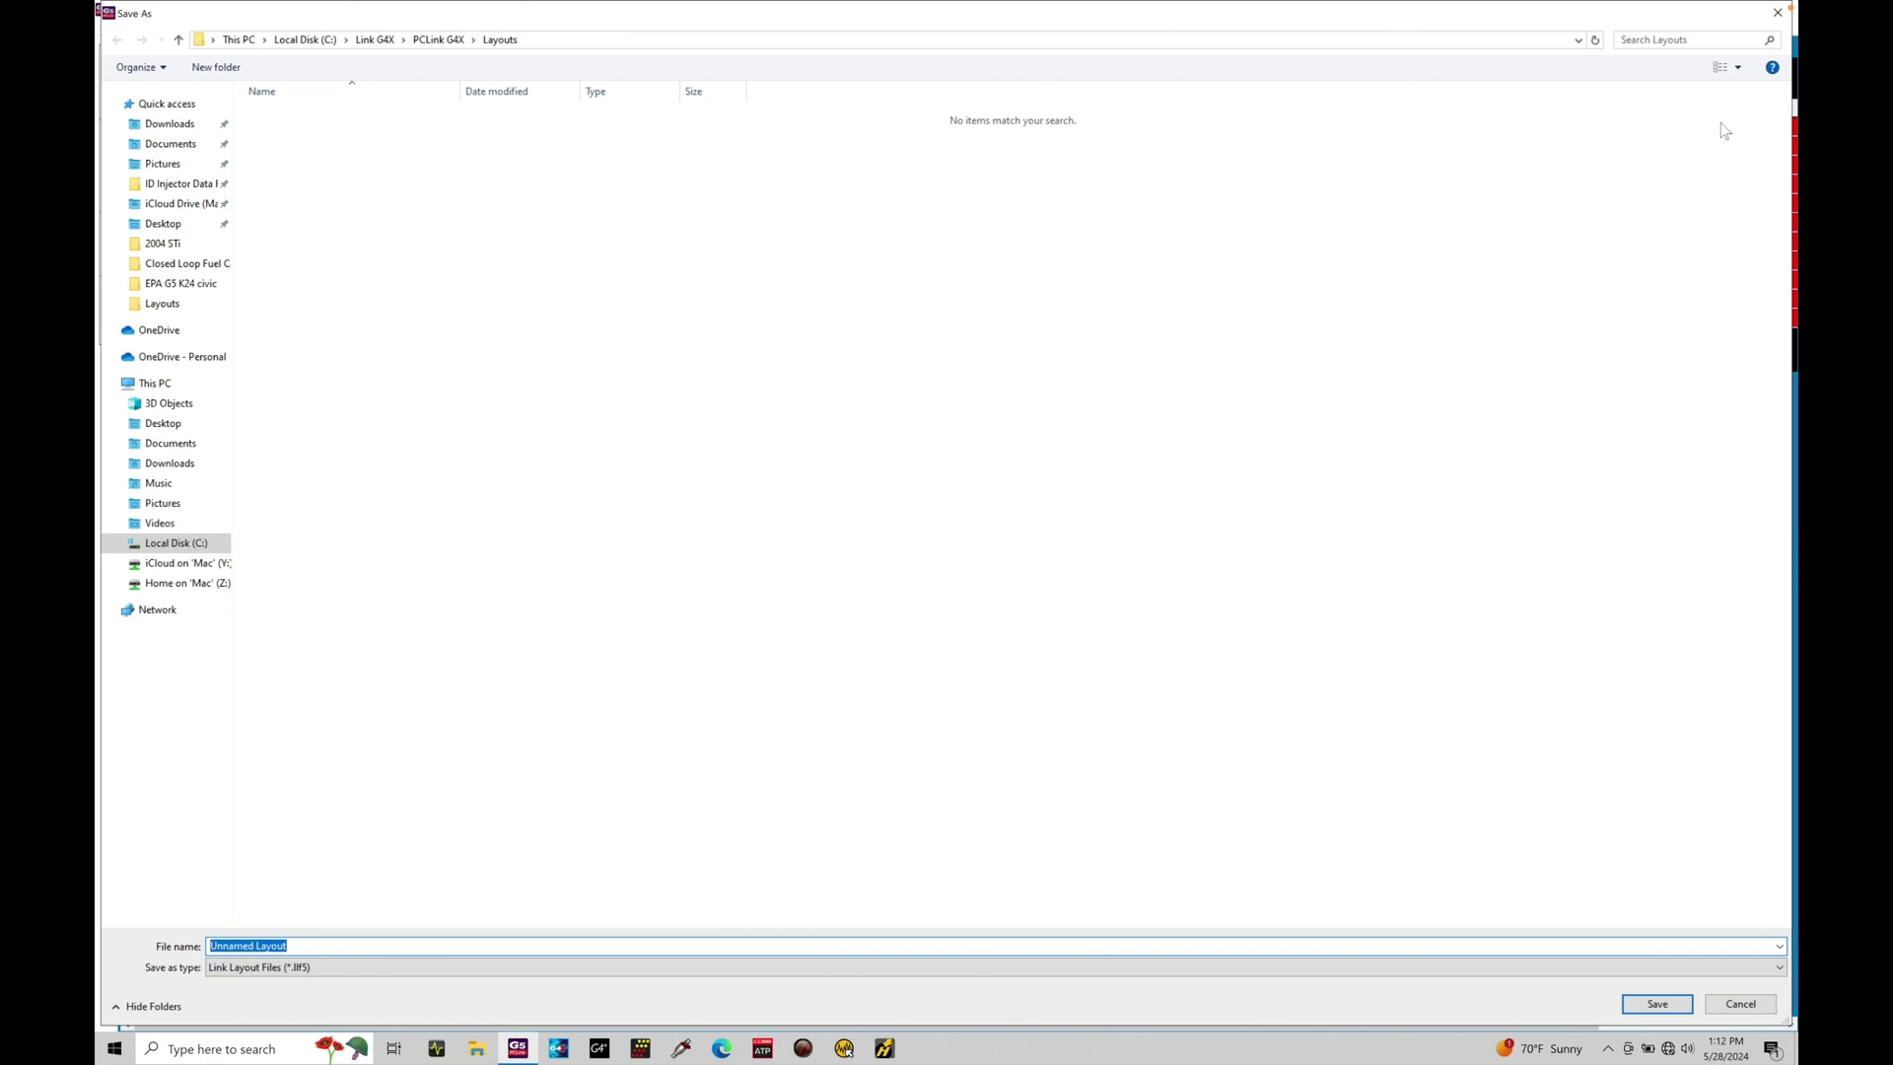
{"action": "left_click", "coordinate": [1778, 16]}
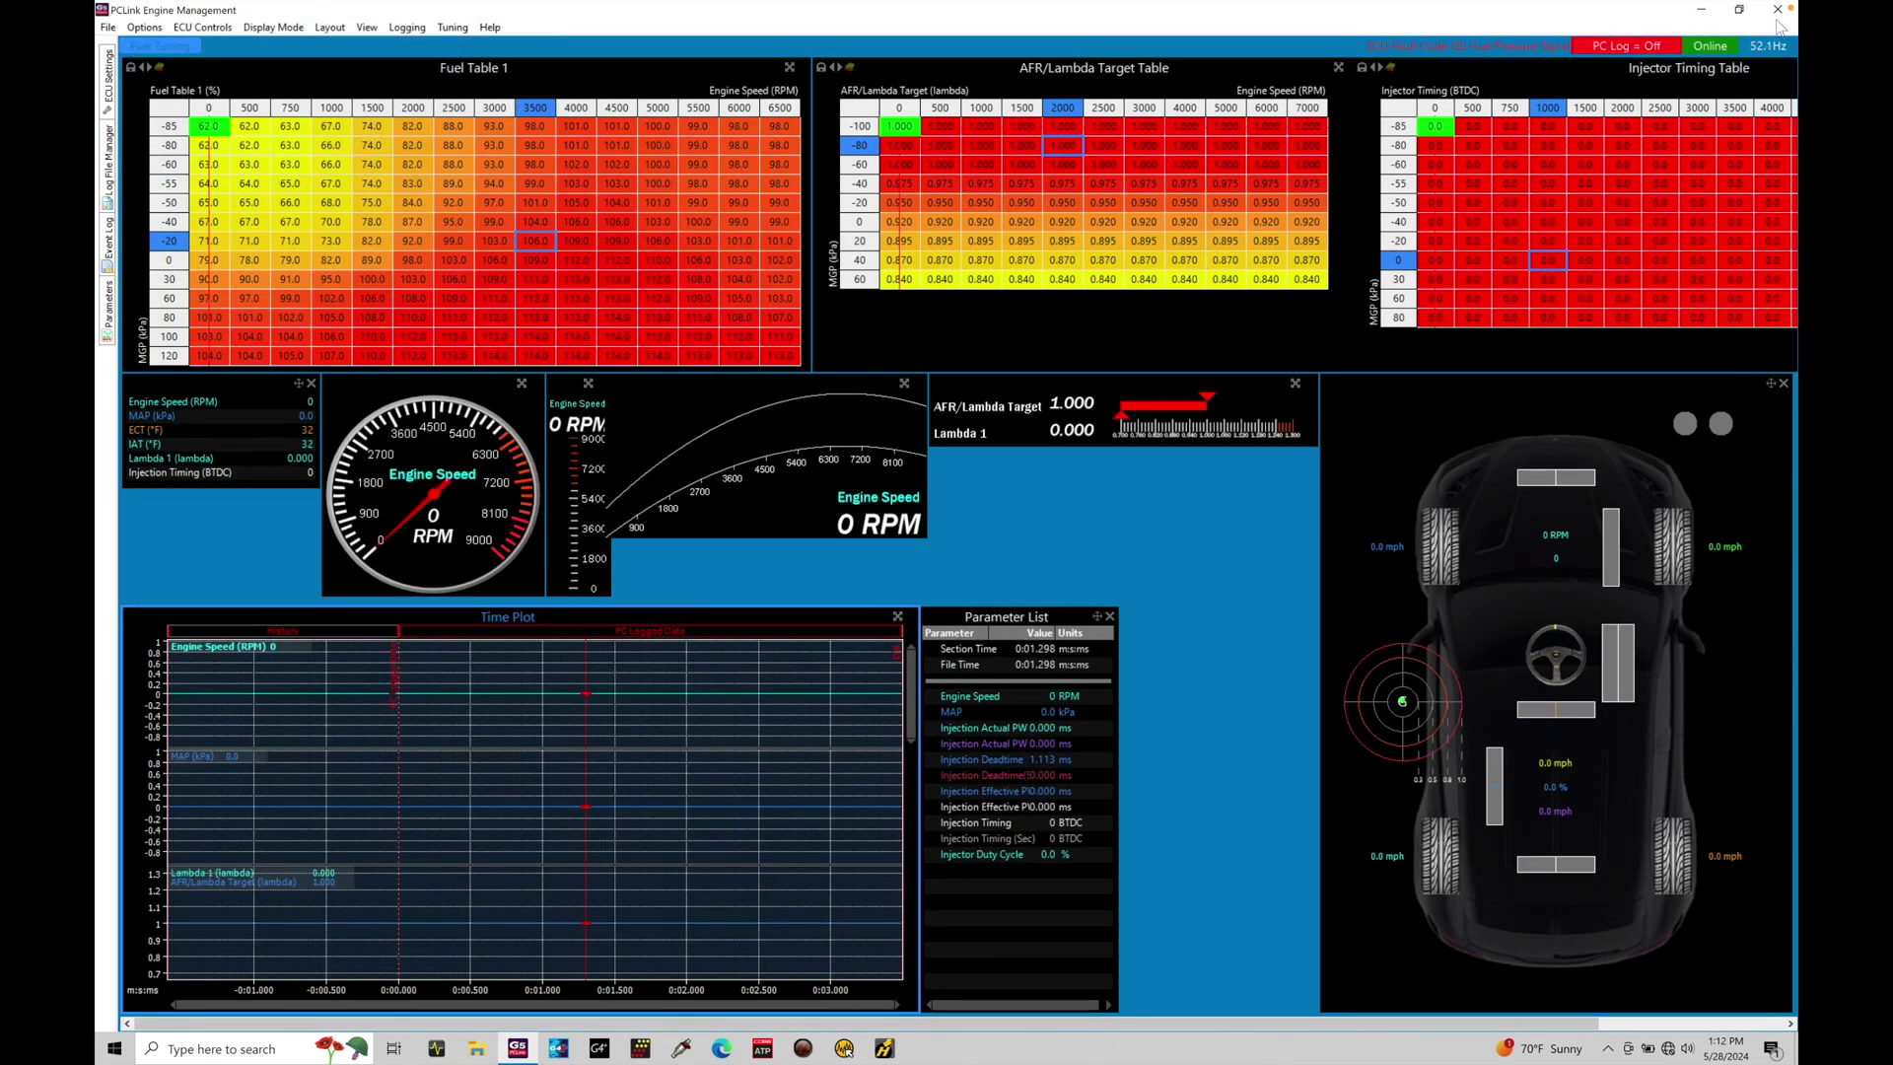